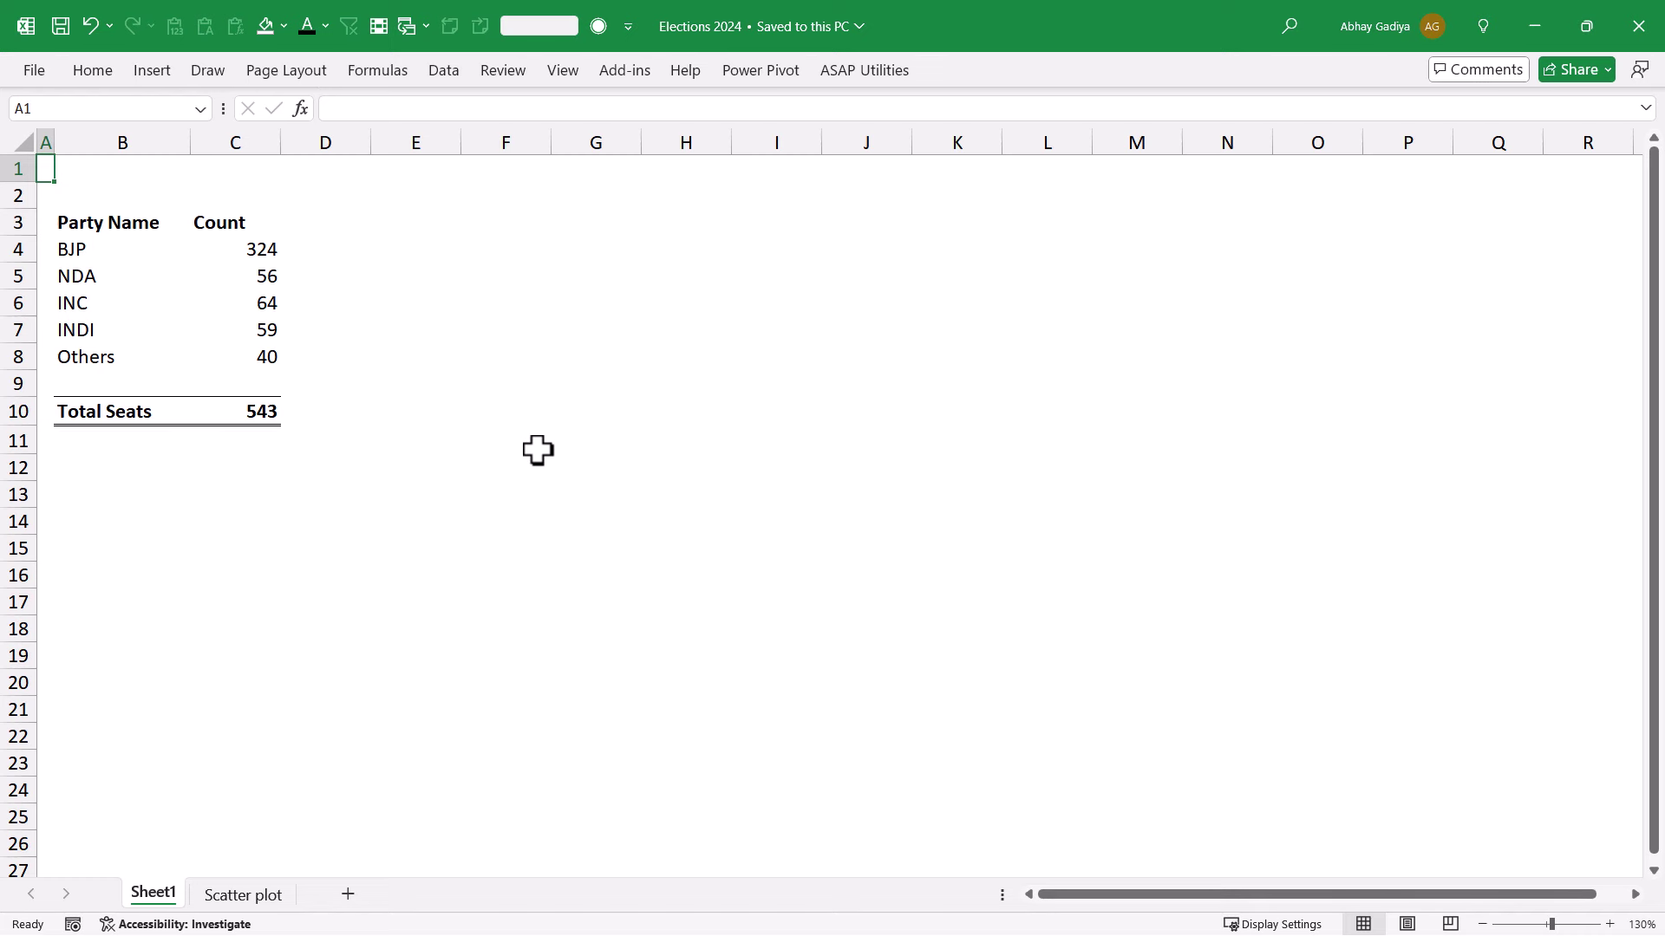
# - Enter =SEQUENCE(23,24,1,1) in E12 and check the 1–552 grid spills to AB34
pyautogui.scroll(-2, 538, 450)
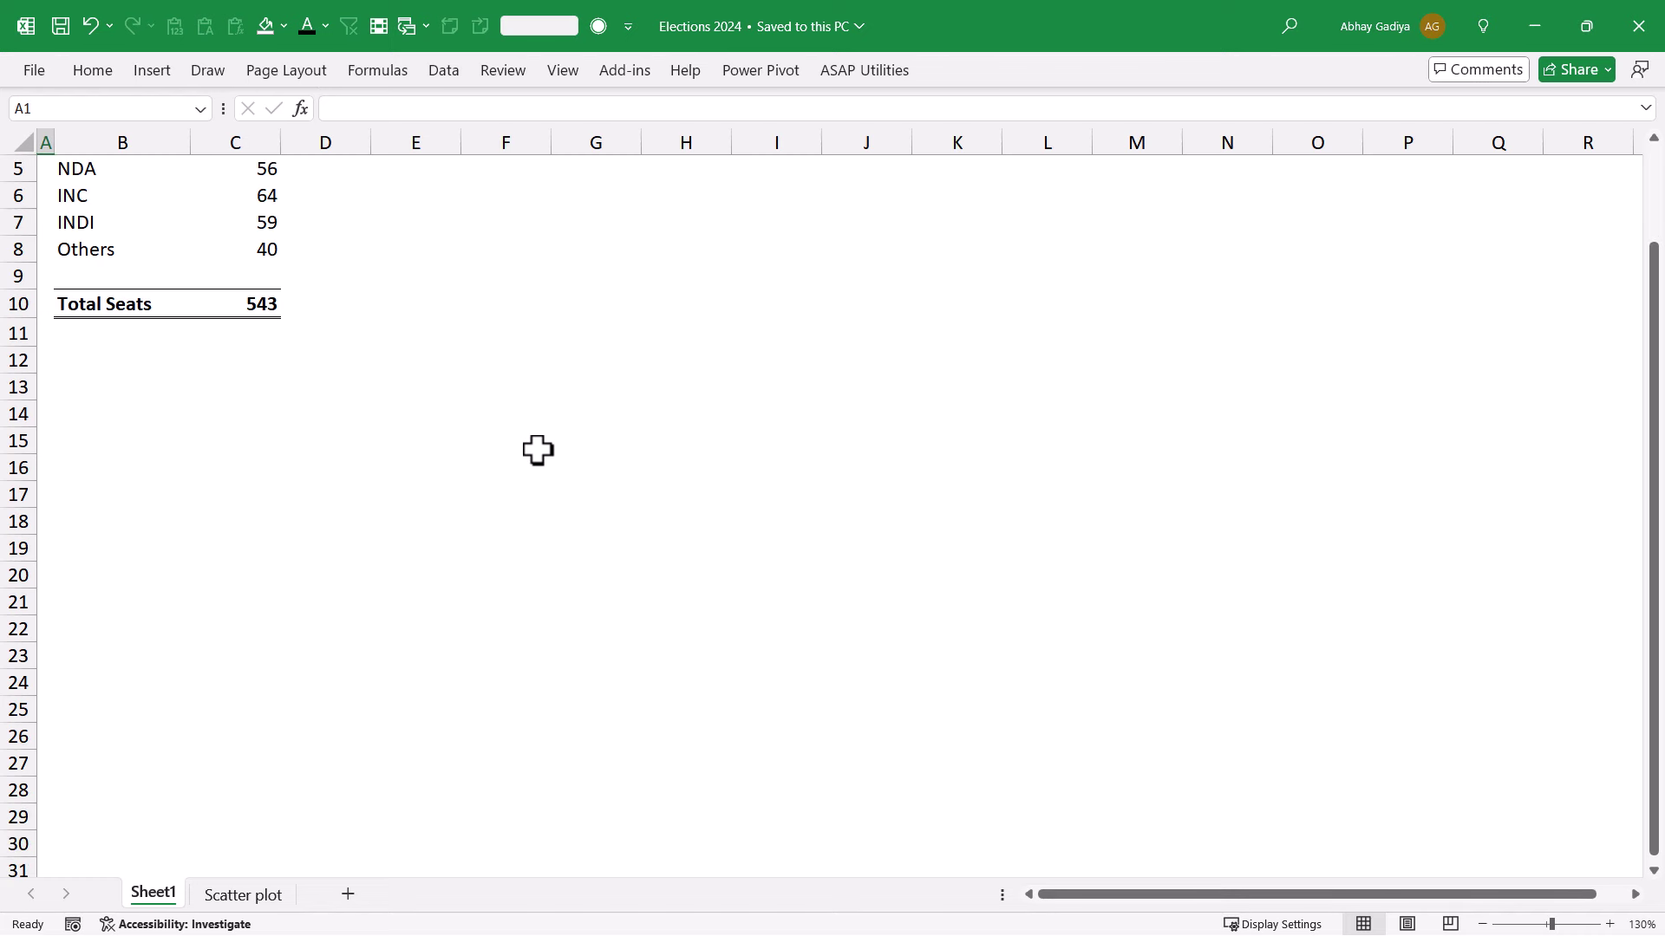
pyautogui.click(397, 335)
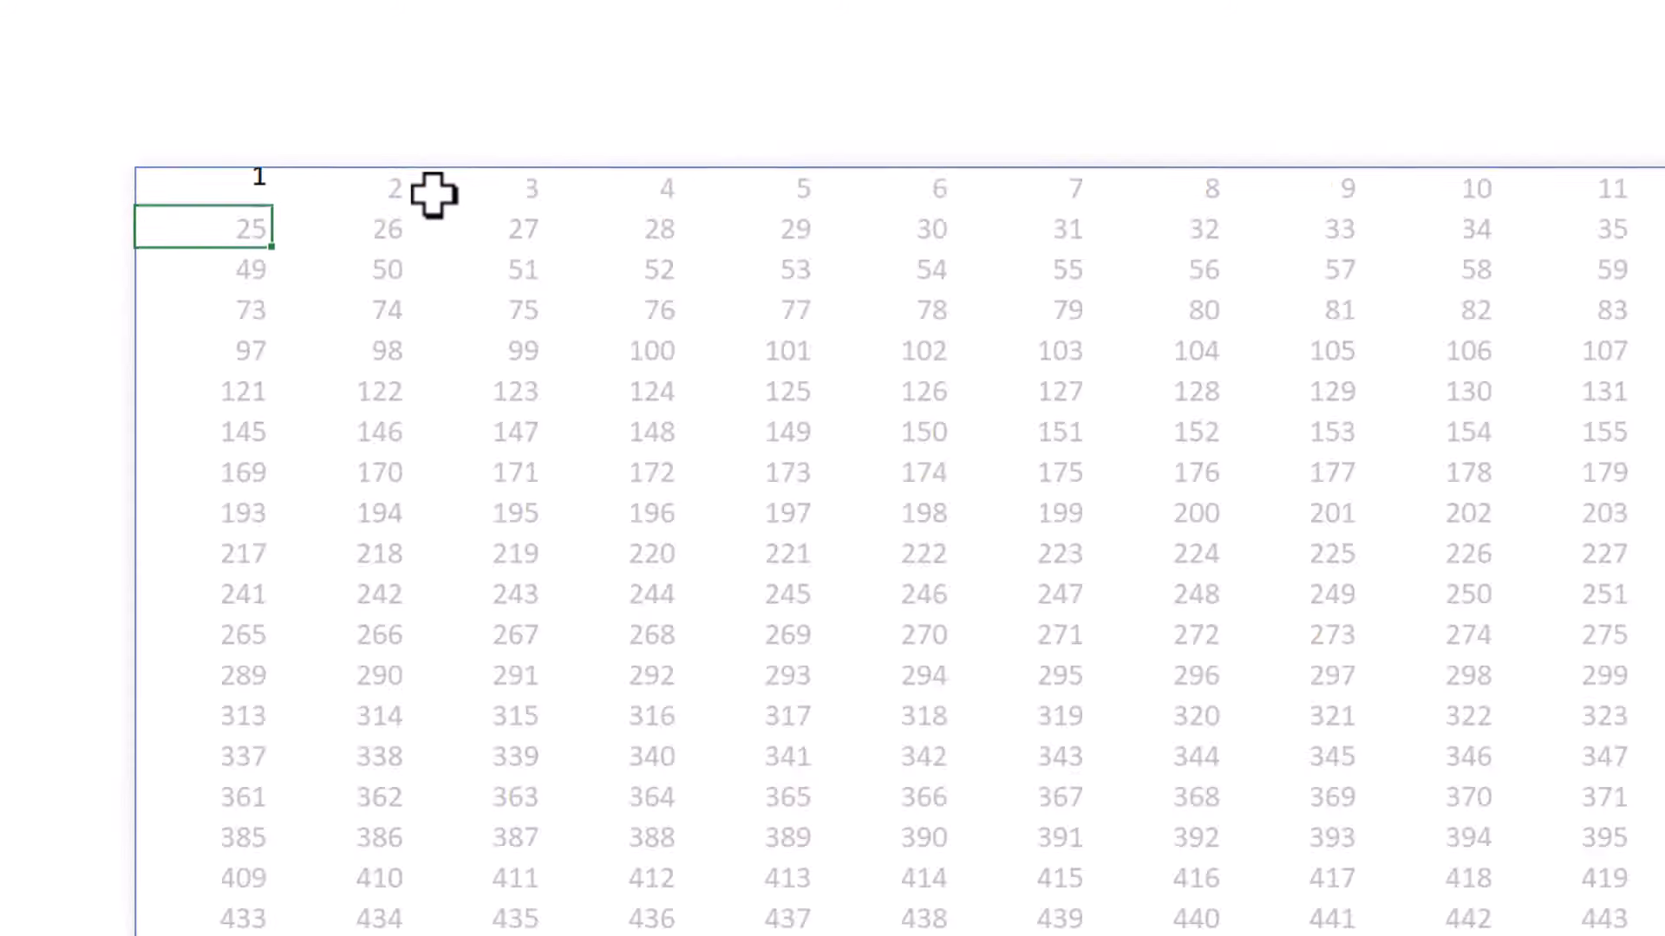
pyautogui.hotkey('ctrl', 'Right')
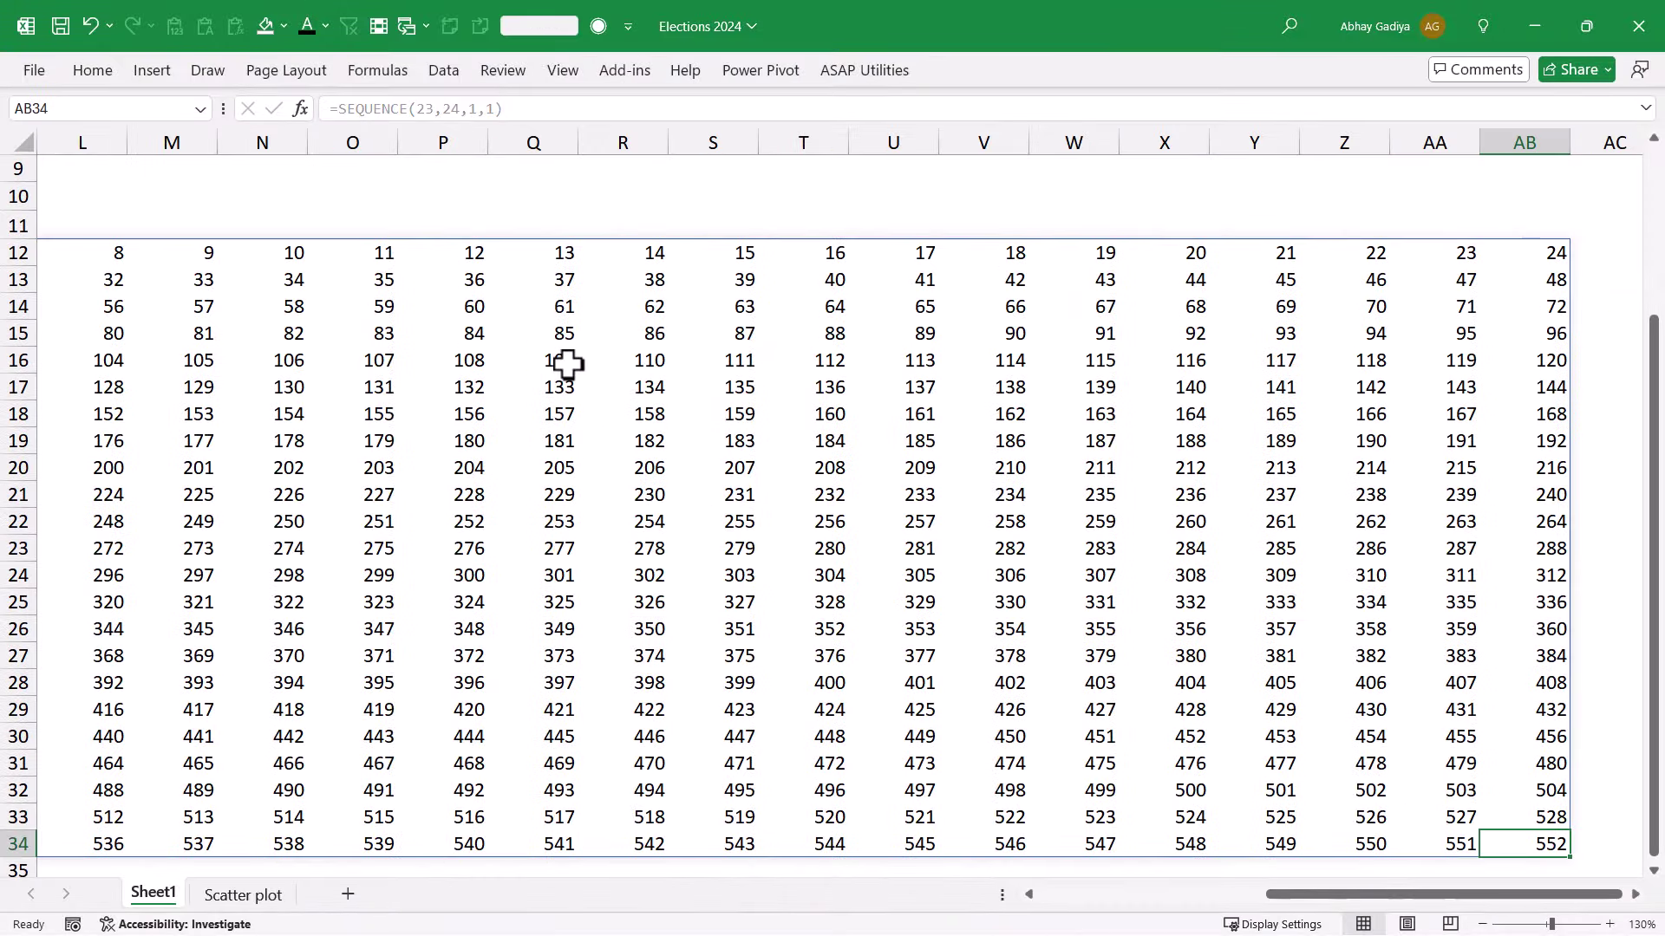
pyautogui.hotkey('shift', 'Left')
pyautogui.hotkey('shift', 'Left')
pyautogui.hotkey('shift', 'Left')
pyautogui.hotkey('shift', 'Left')
pyautogui.hotkey('shift', 'Left')
pyautogui.hotkey('shift', 'Left')
pyautogui.hotkey('shift', 'Left')
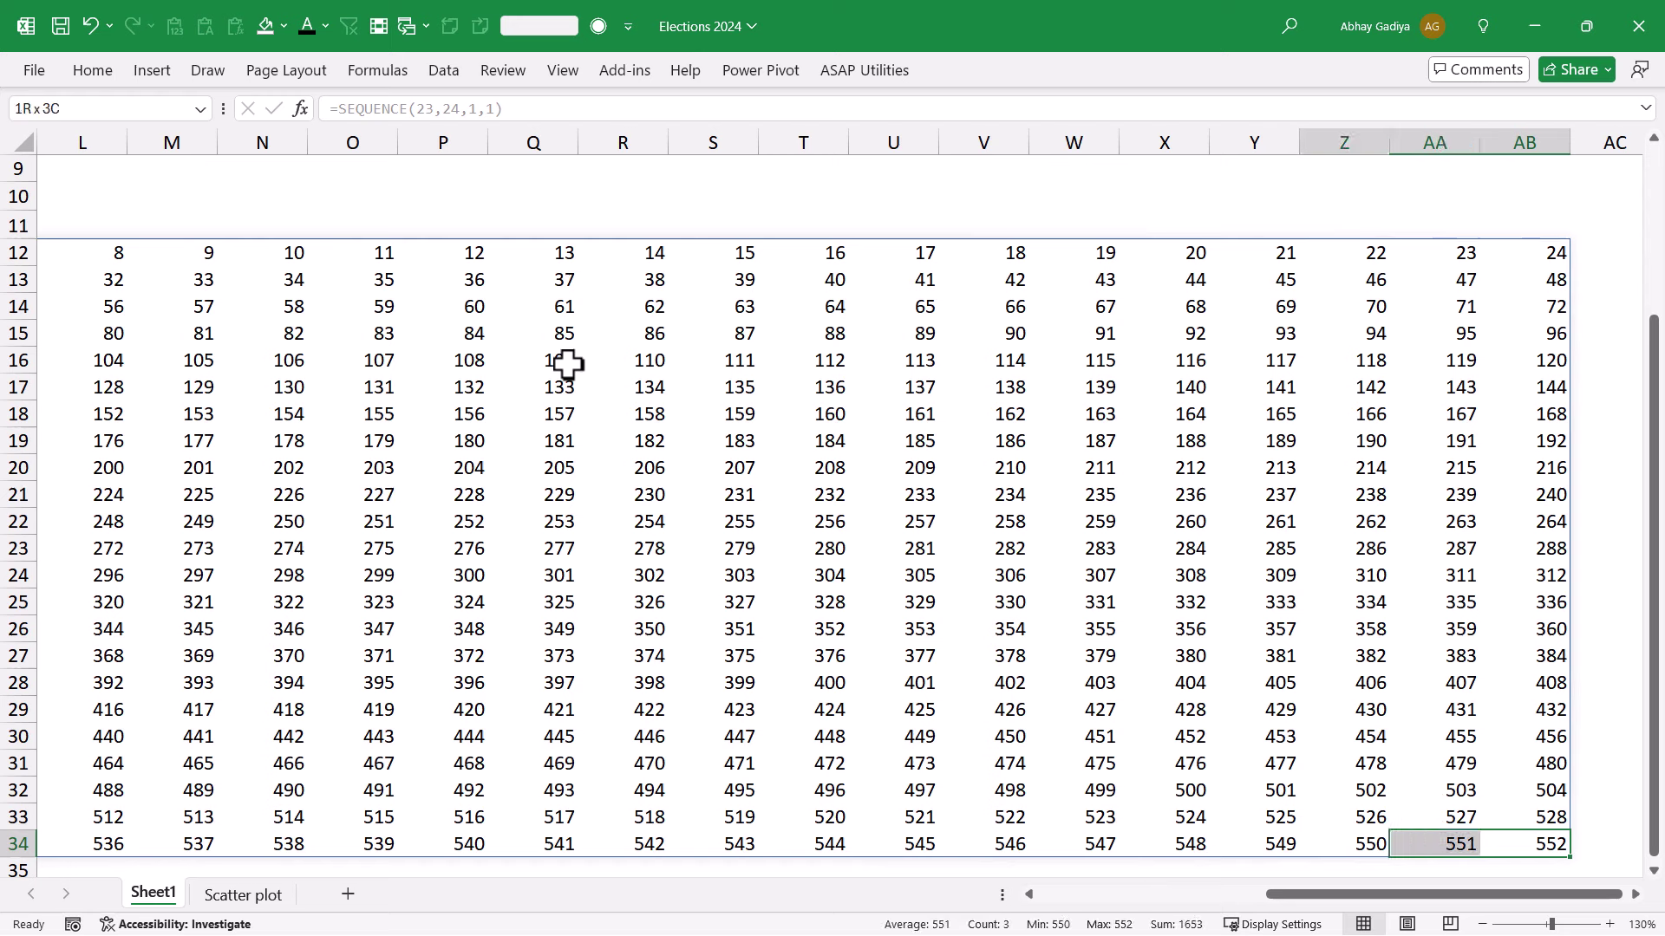
pyautogui.hotkey('shift', 'Left')
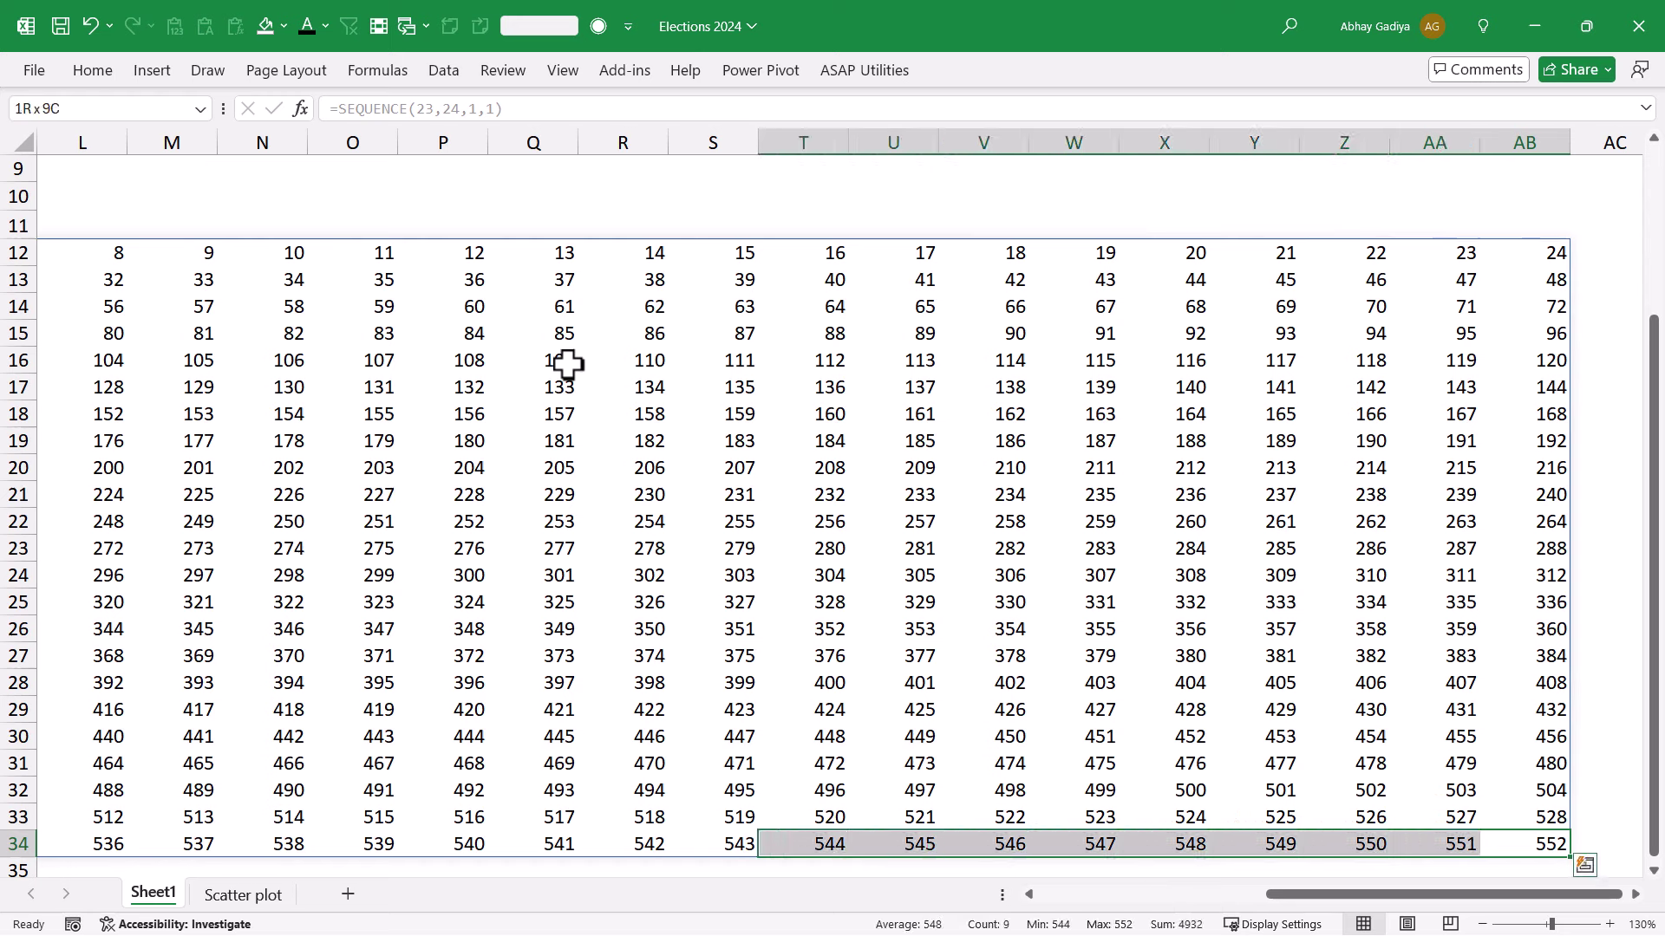
pyautogui.hotkey('ctrl', 'Up')
pyautogui.hotkey('ctrl', 'Left')
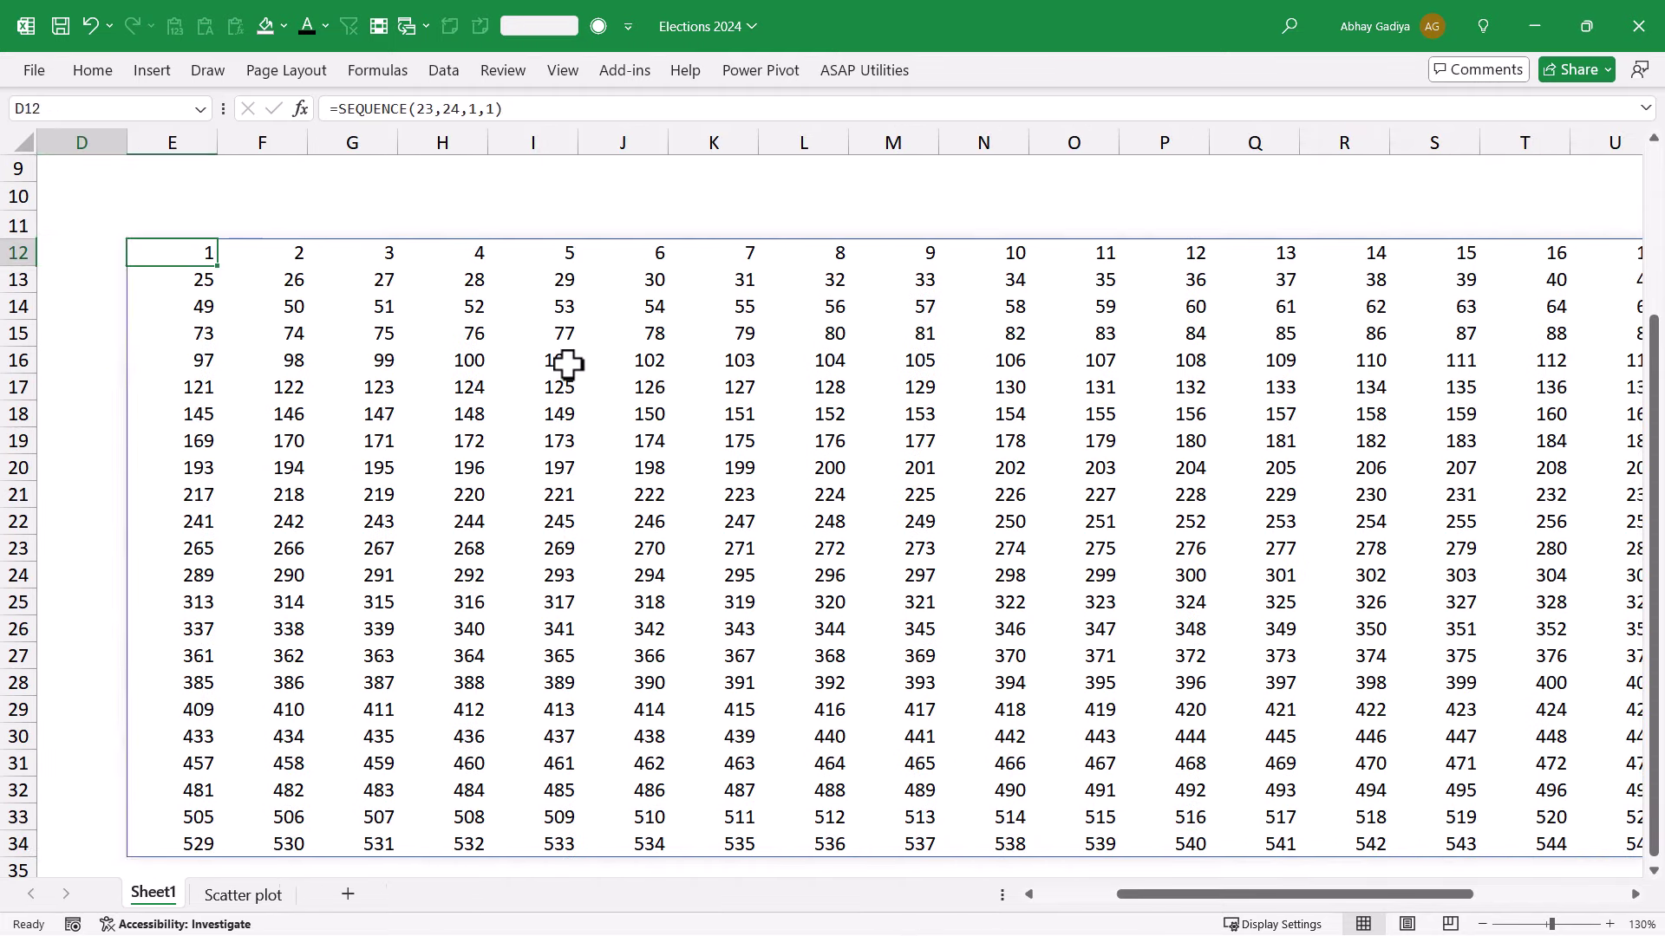
# - Set the width of grid columns E to AB to 2
pyautogui.hotkey('ctrl', 'a')
pyautogui.hscroll(5, 568, 365)
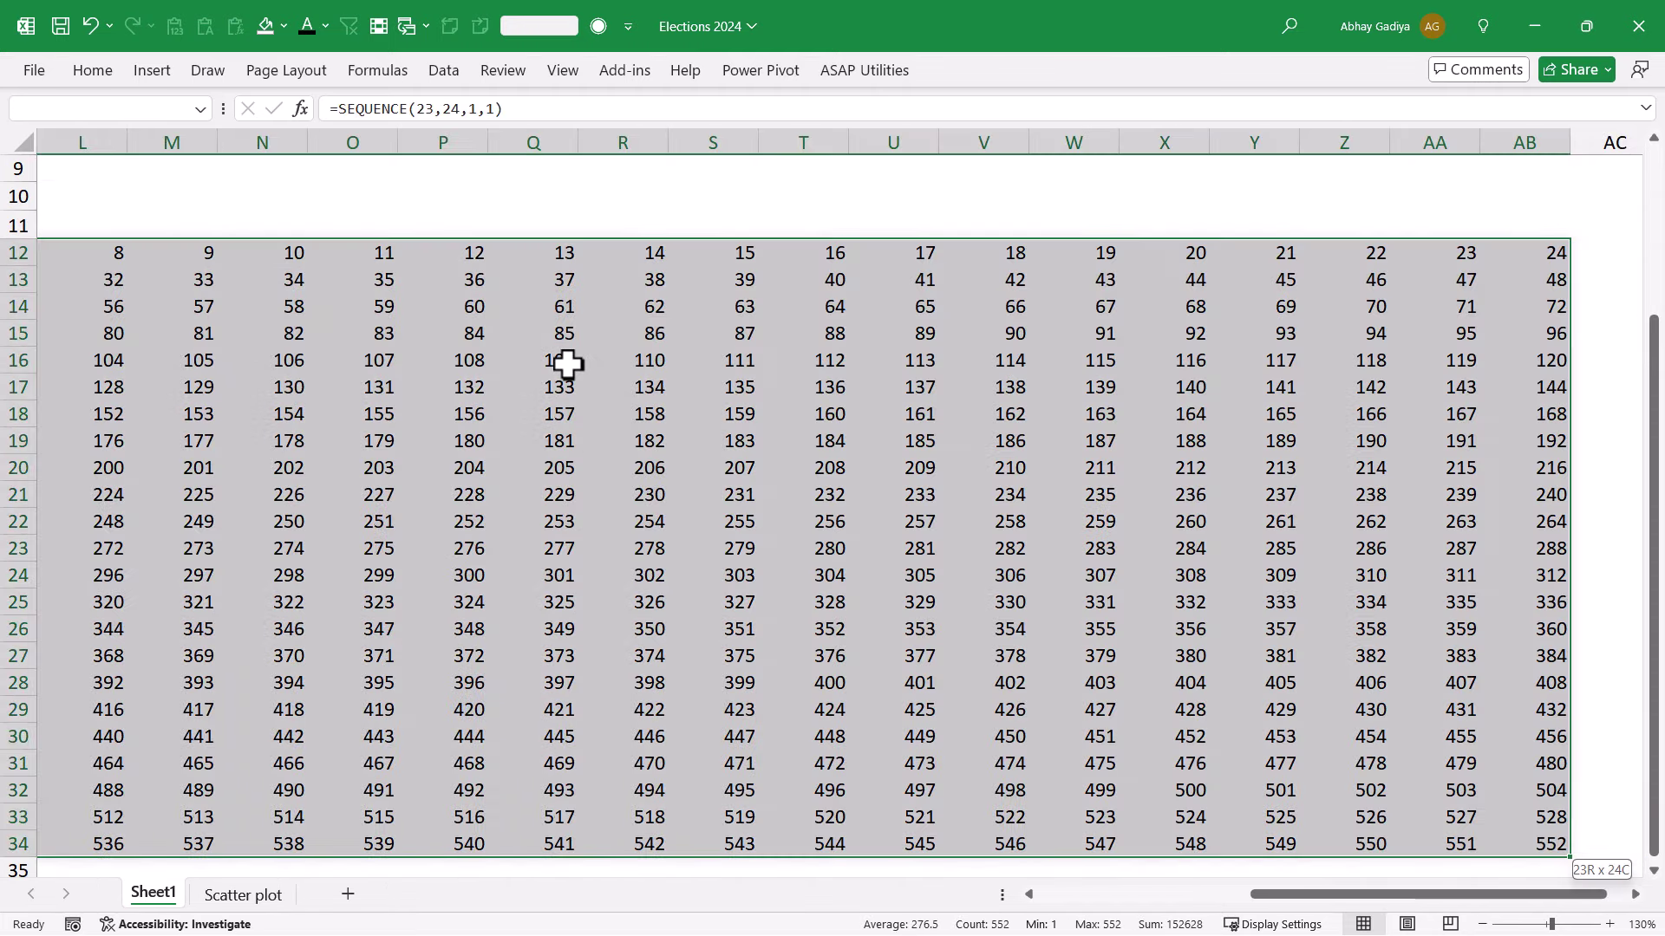
pyautogui.hscroll(-6, 568, 364)
pyautogui.hotkey('alt', 'h')
pyautogui.write('ow3')
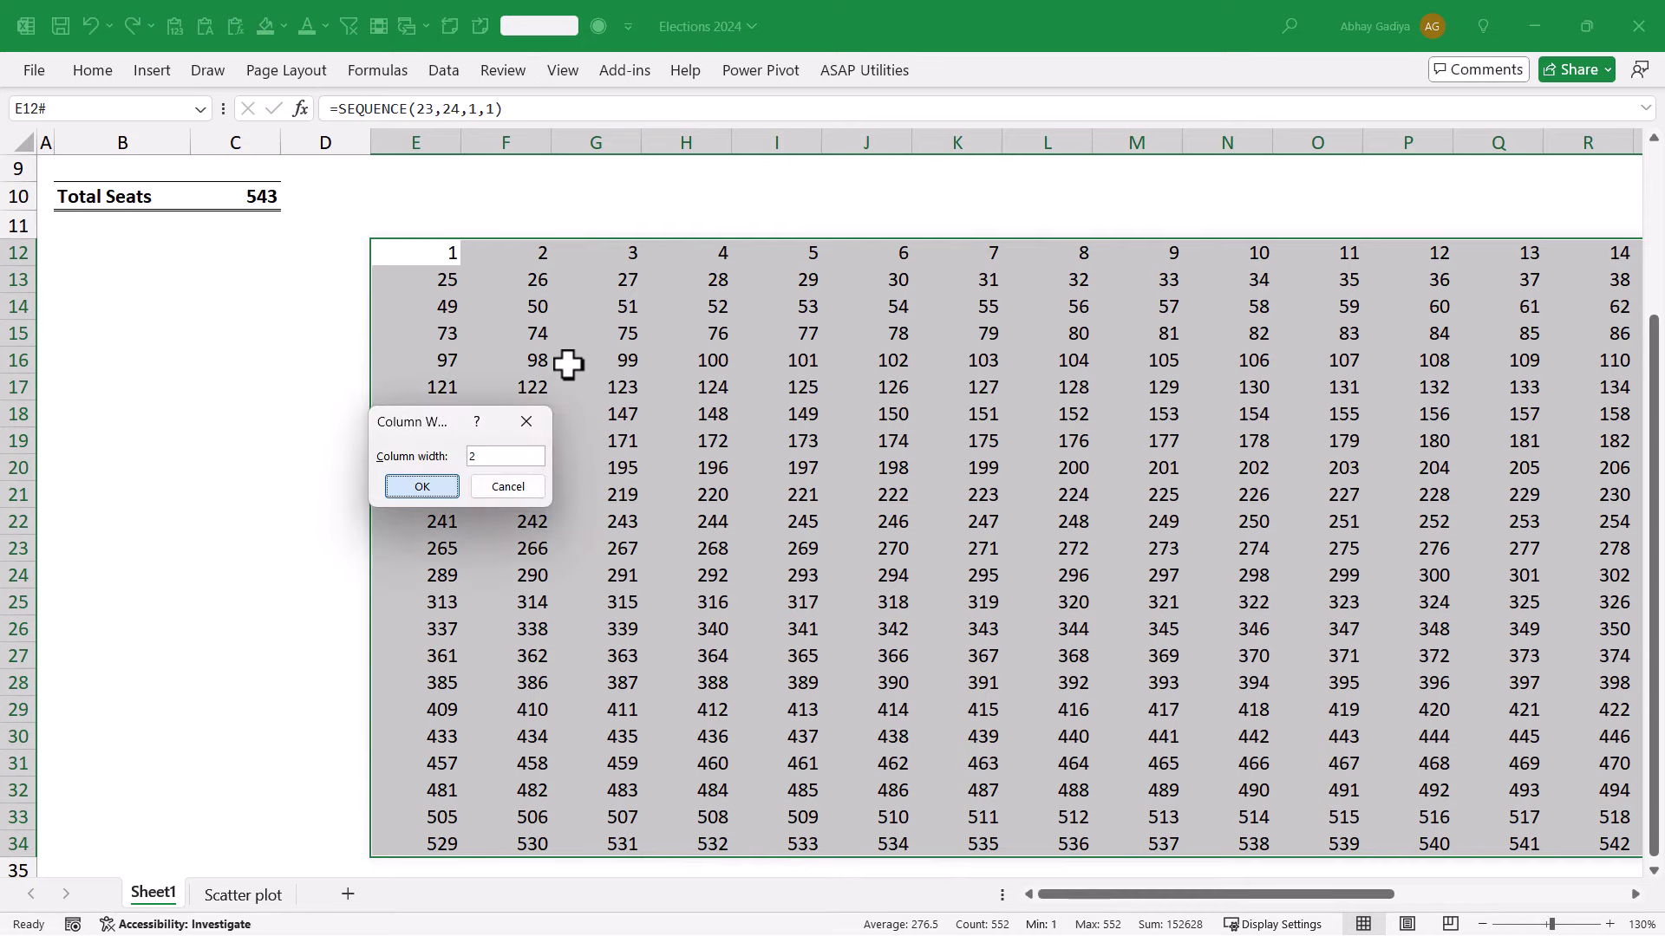
pyautogui.press('Return')
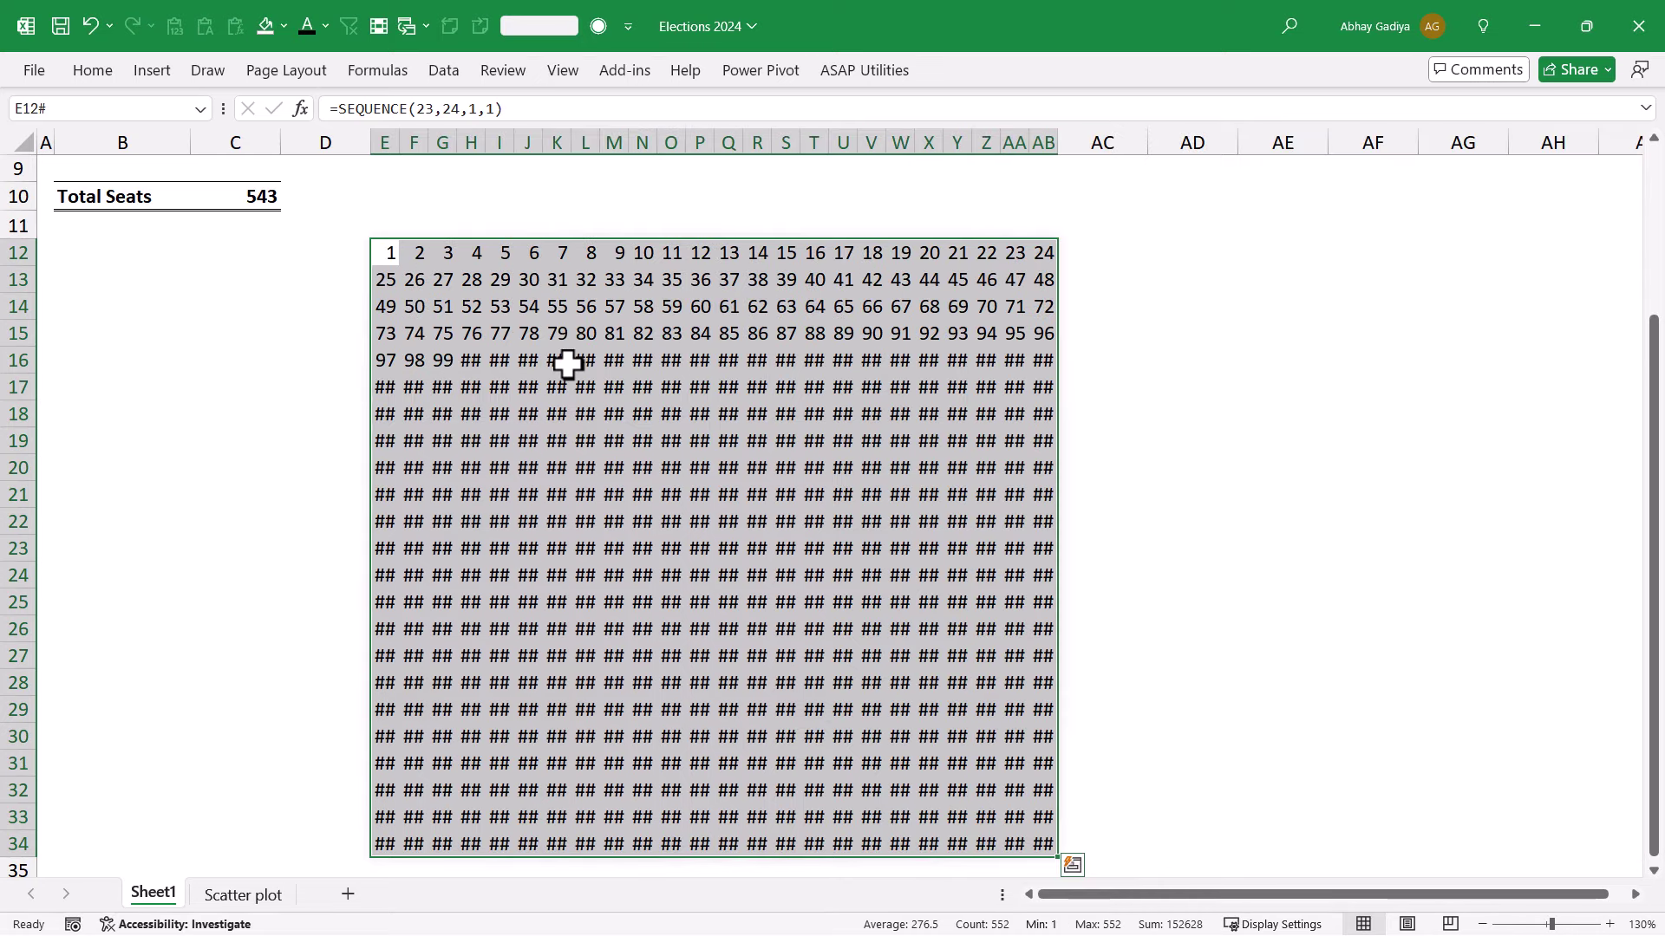
pyautogui.scroll(3, 568, 364)
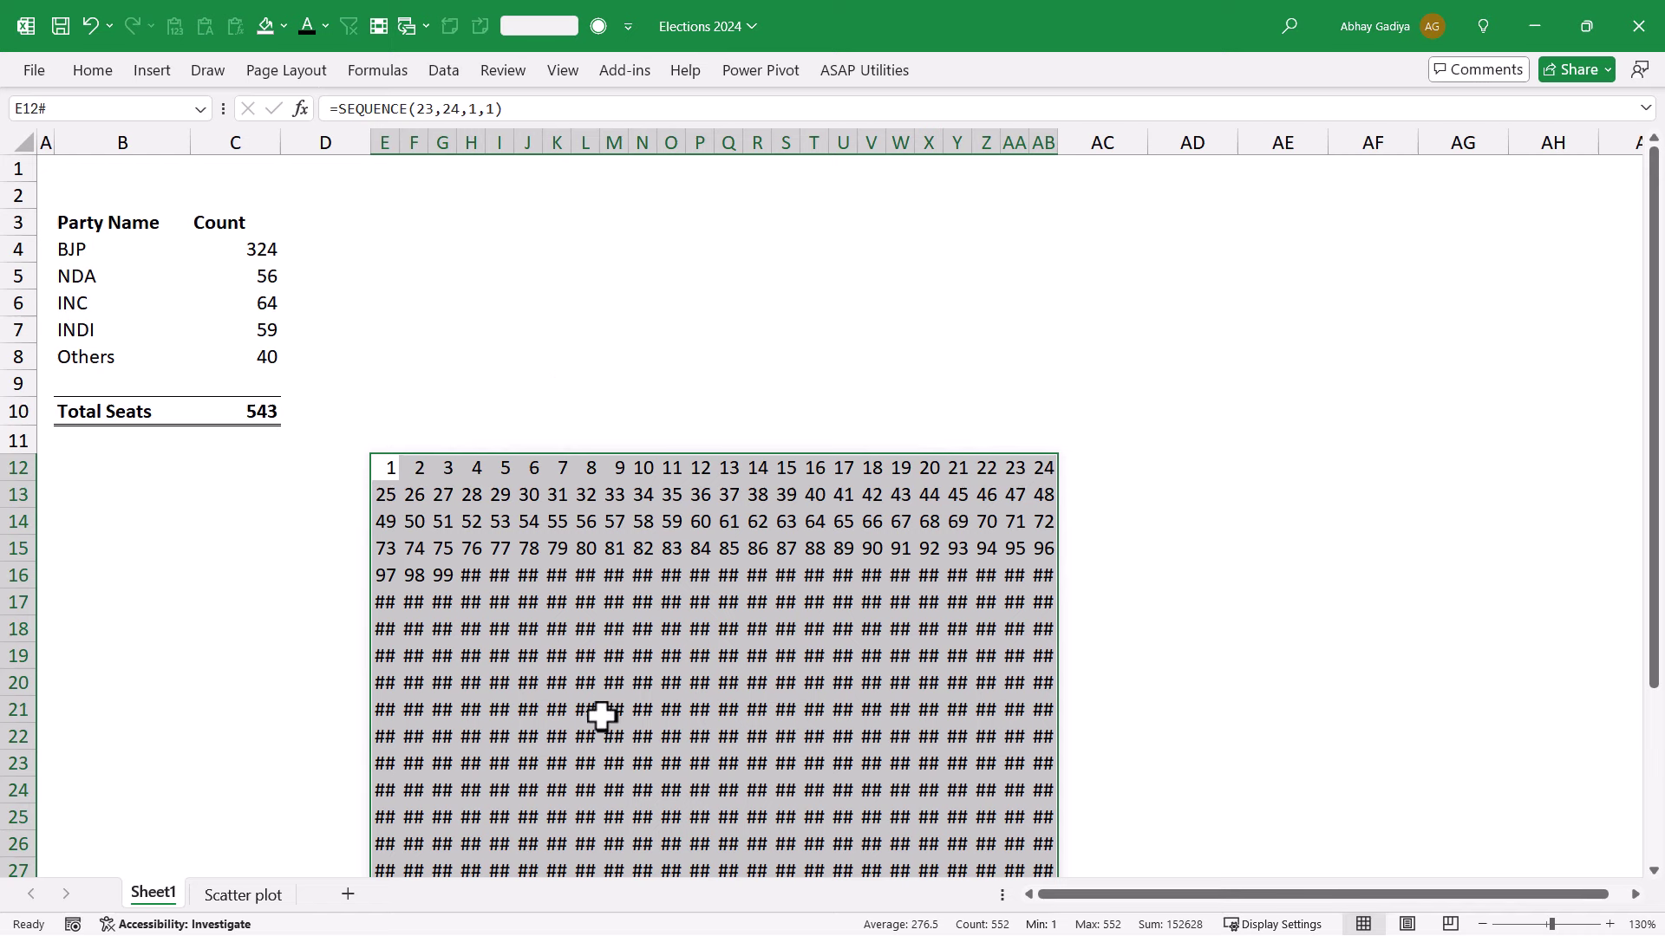
# - Add the heading Cummulative in D3 and set D4 to =C4
pyautogui.click(327, 221)
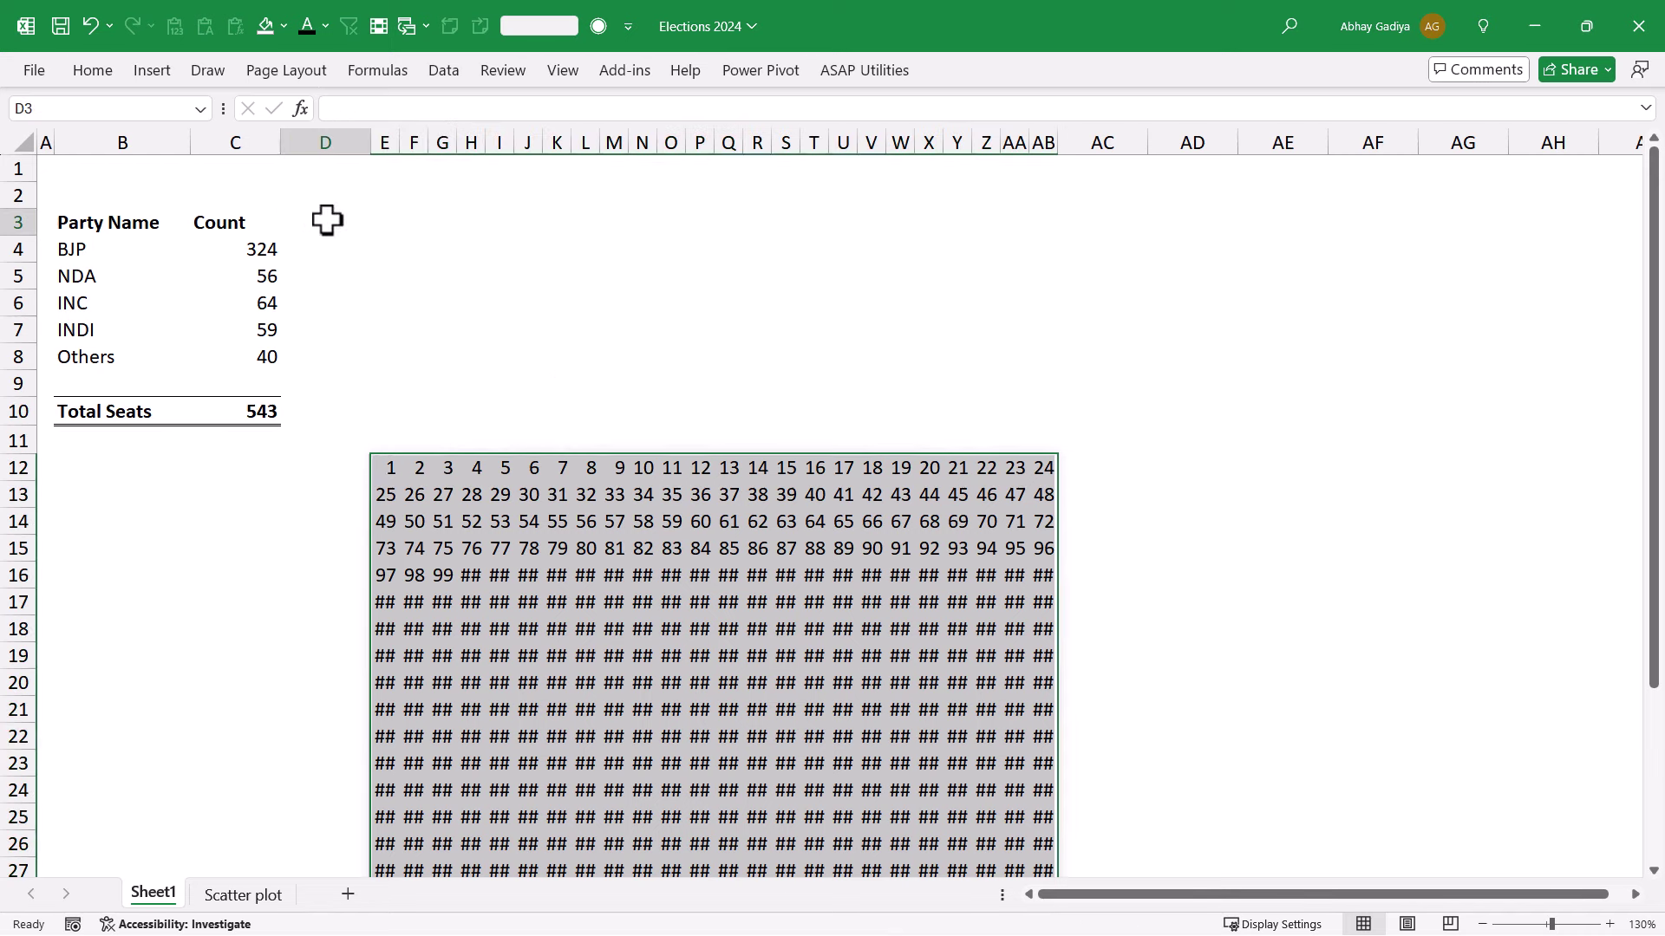
pyautogui.write('Cummul')
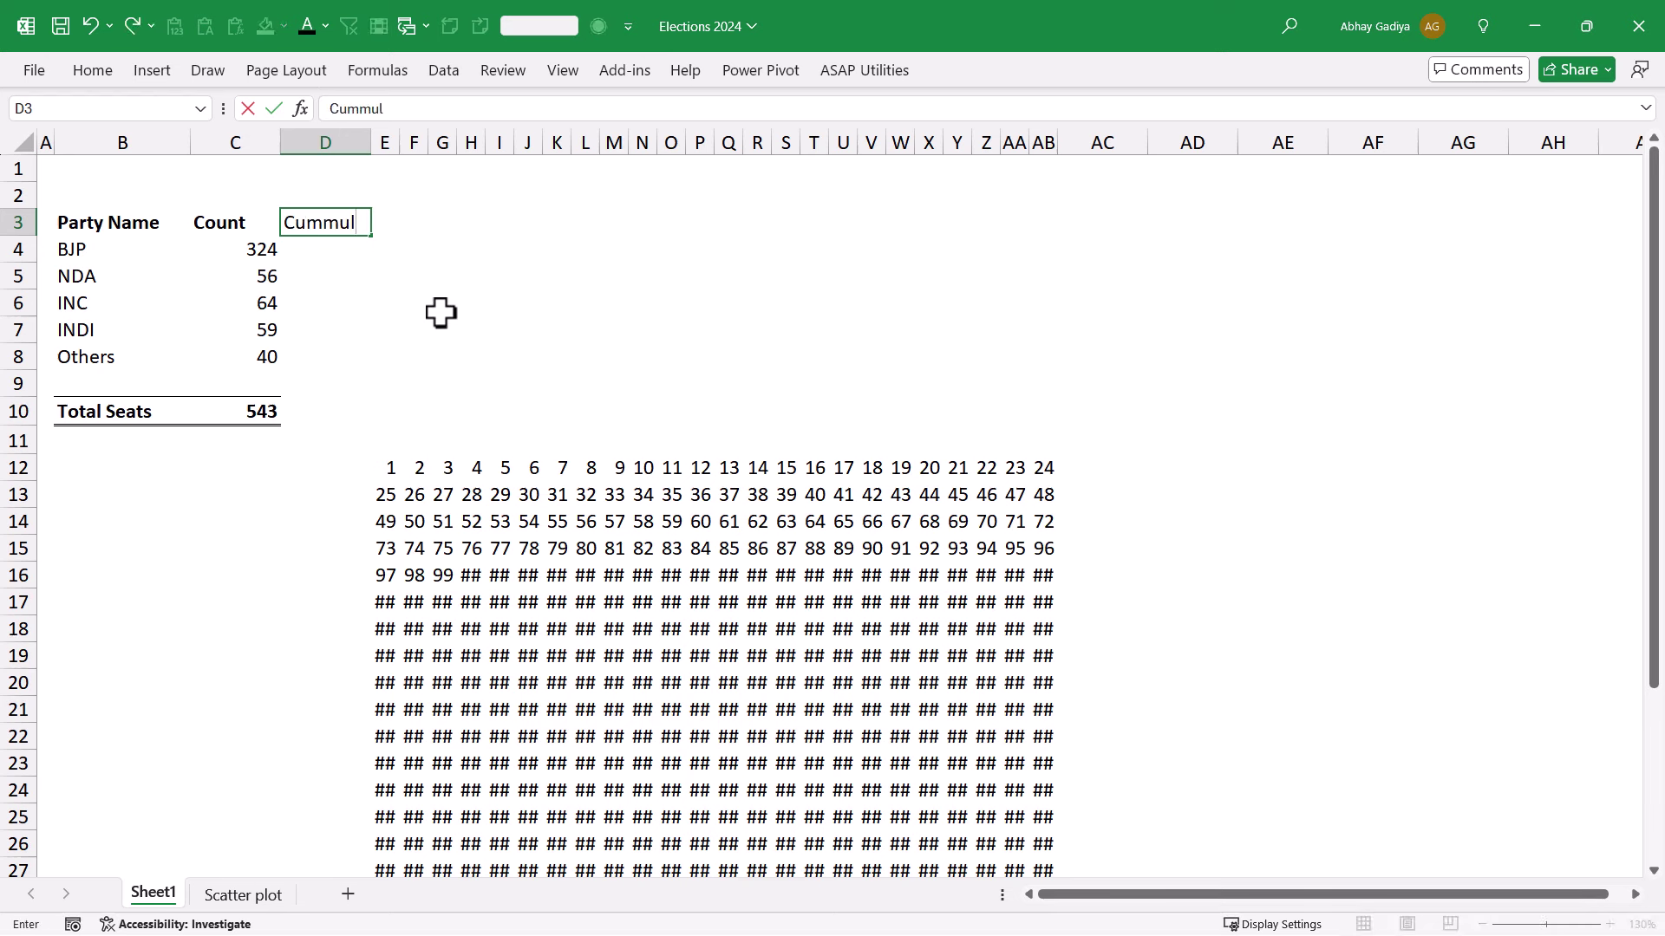
pyautogui.write('ative')
pyautogui.press('Return')
pyautogui.write('=')
pyautogui.press('Left')
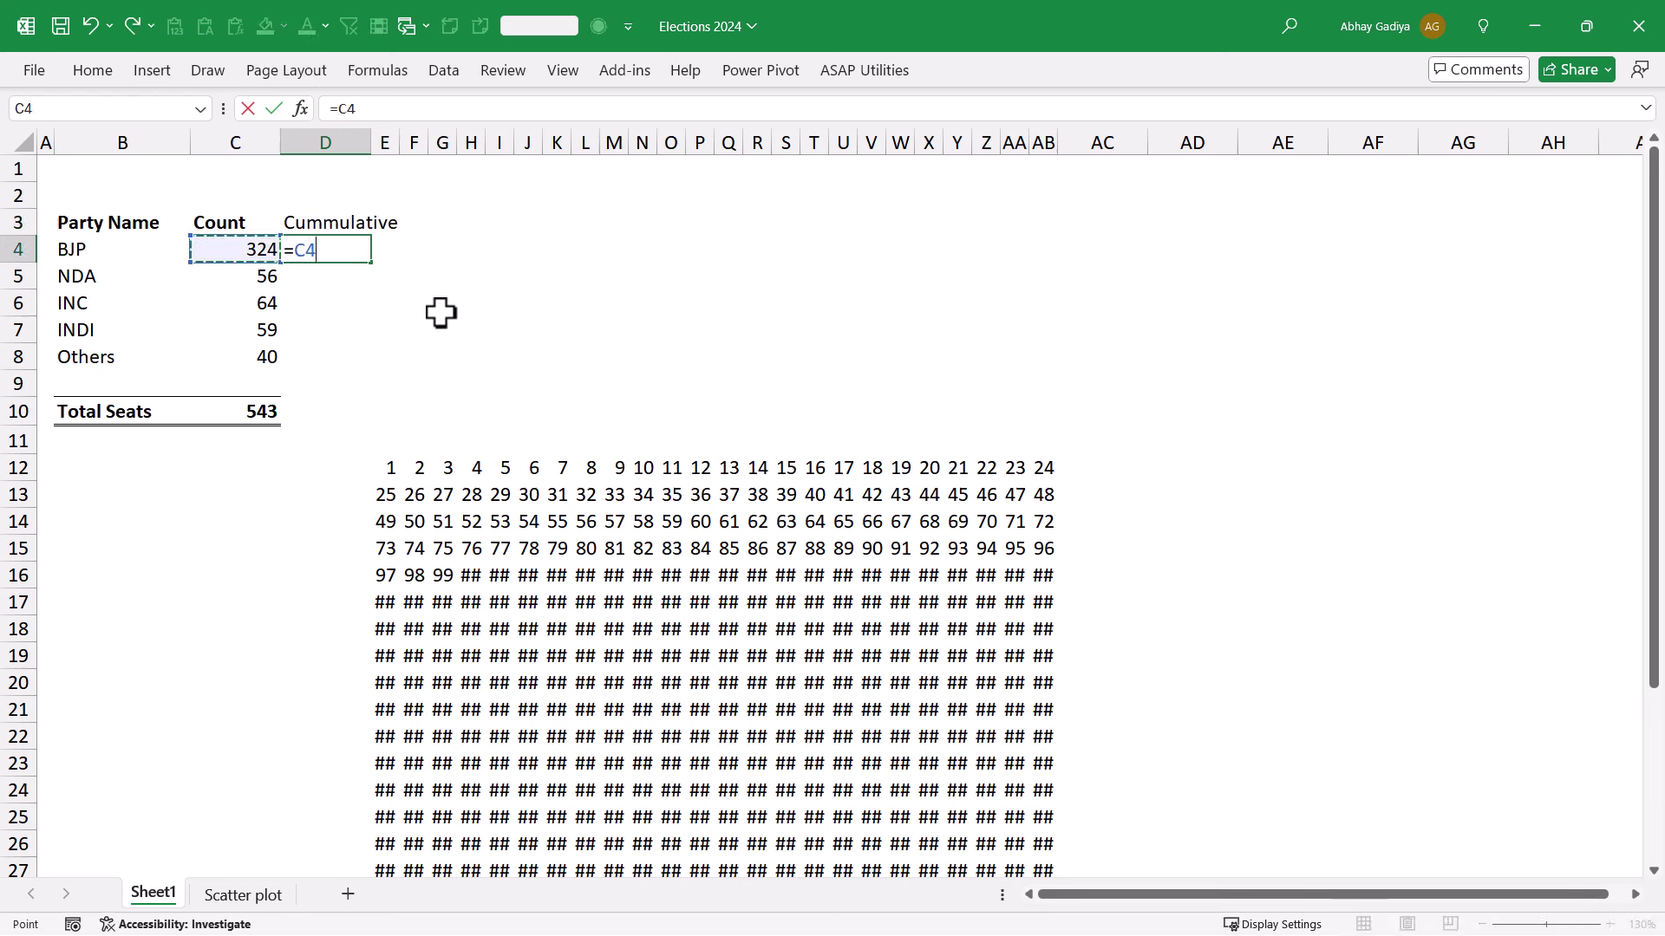
pyautogui.press('Return')
# - Enter =C5+D4 in D5 and copy it to D6:D8, reaching 543
pyautogui.write('=')
pyautogui.press('Left')
pyautogui.write('+')
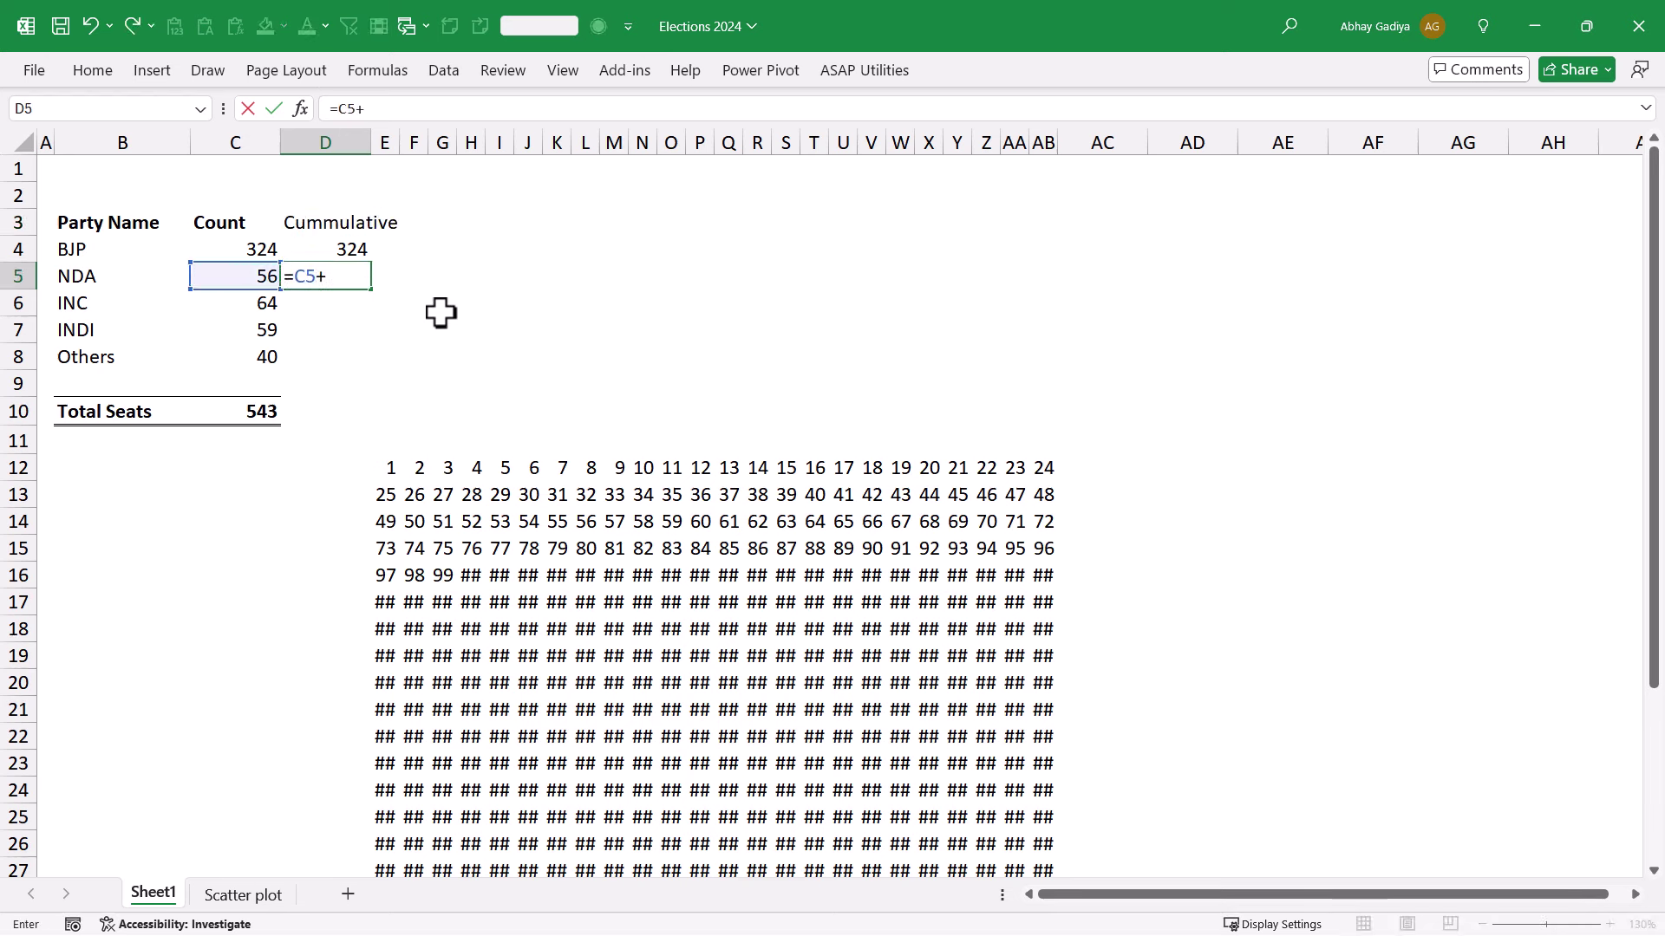
pyautogui.press('Up')
pyautogui.press('Return')
pyautogui.press('Up')
pyautogui.hotkey('ctrl', 'c')
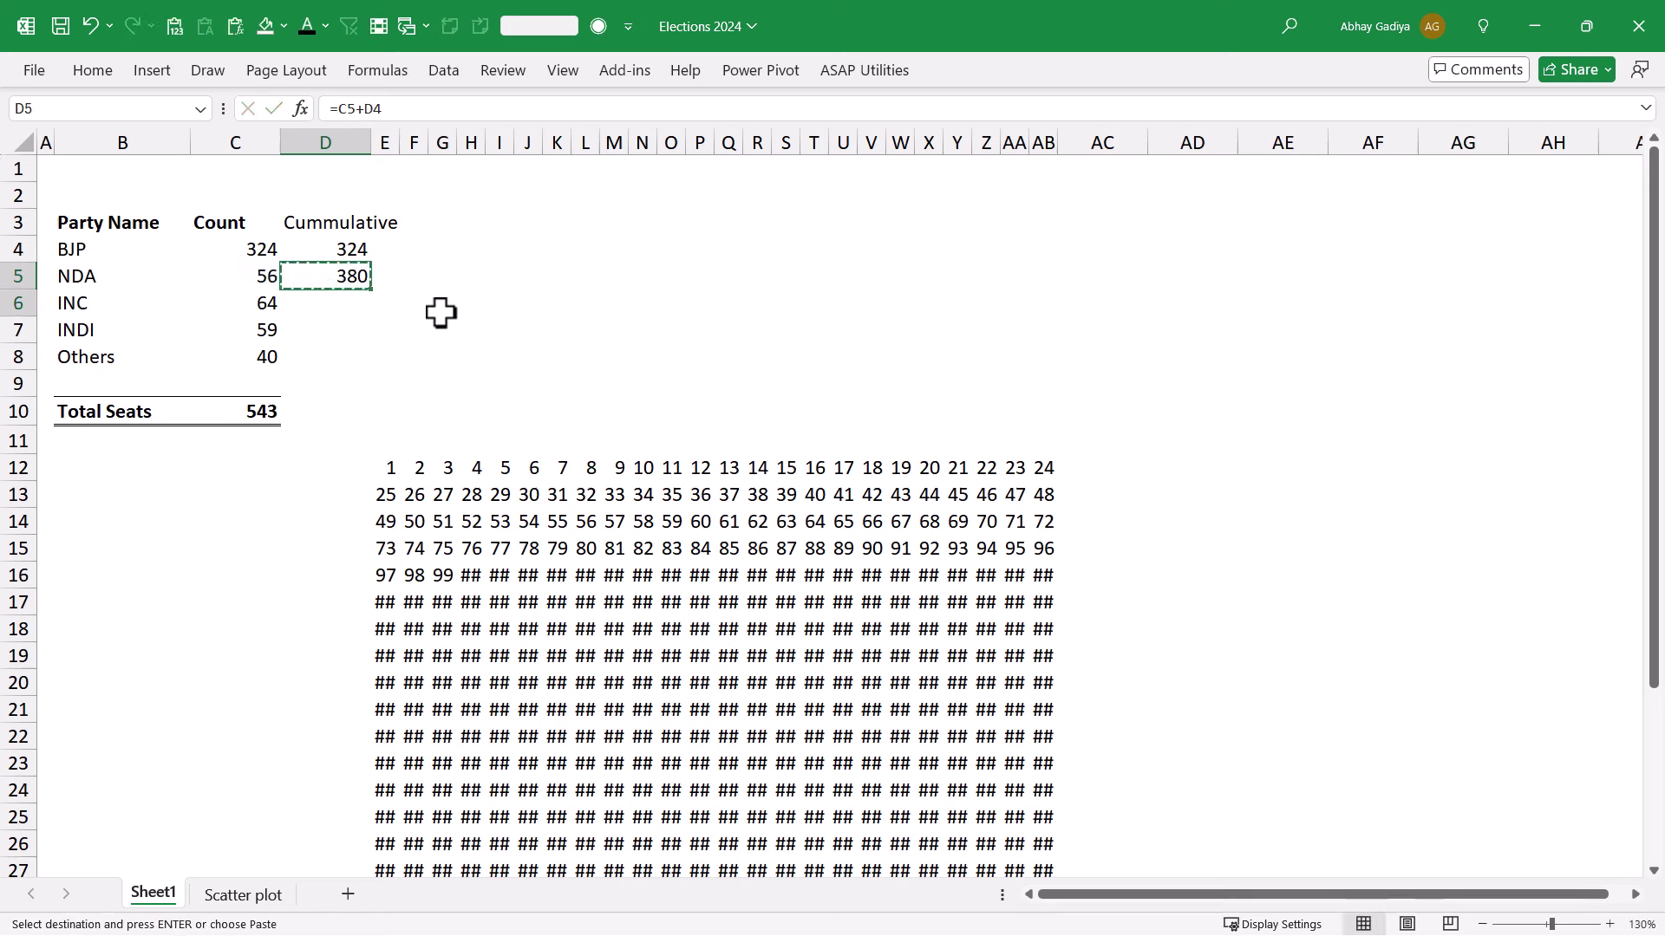
pyautogui.hotkey('shift', 'Down')
pyautogui.hotkey('shift', 'Down')
pyautogui.hotkey('shift', 'Down')
pyautogui.press('Return')
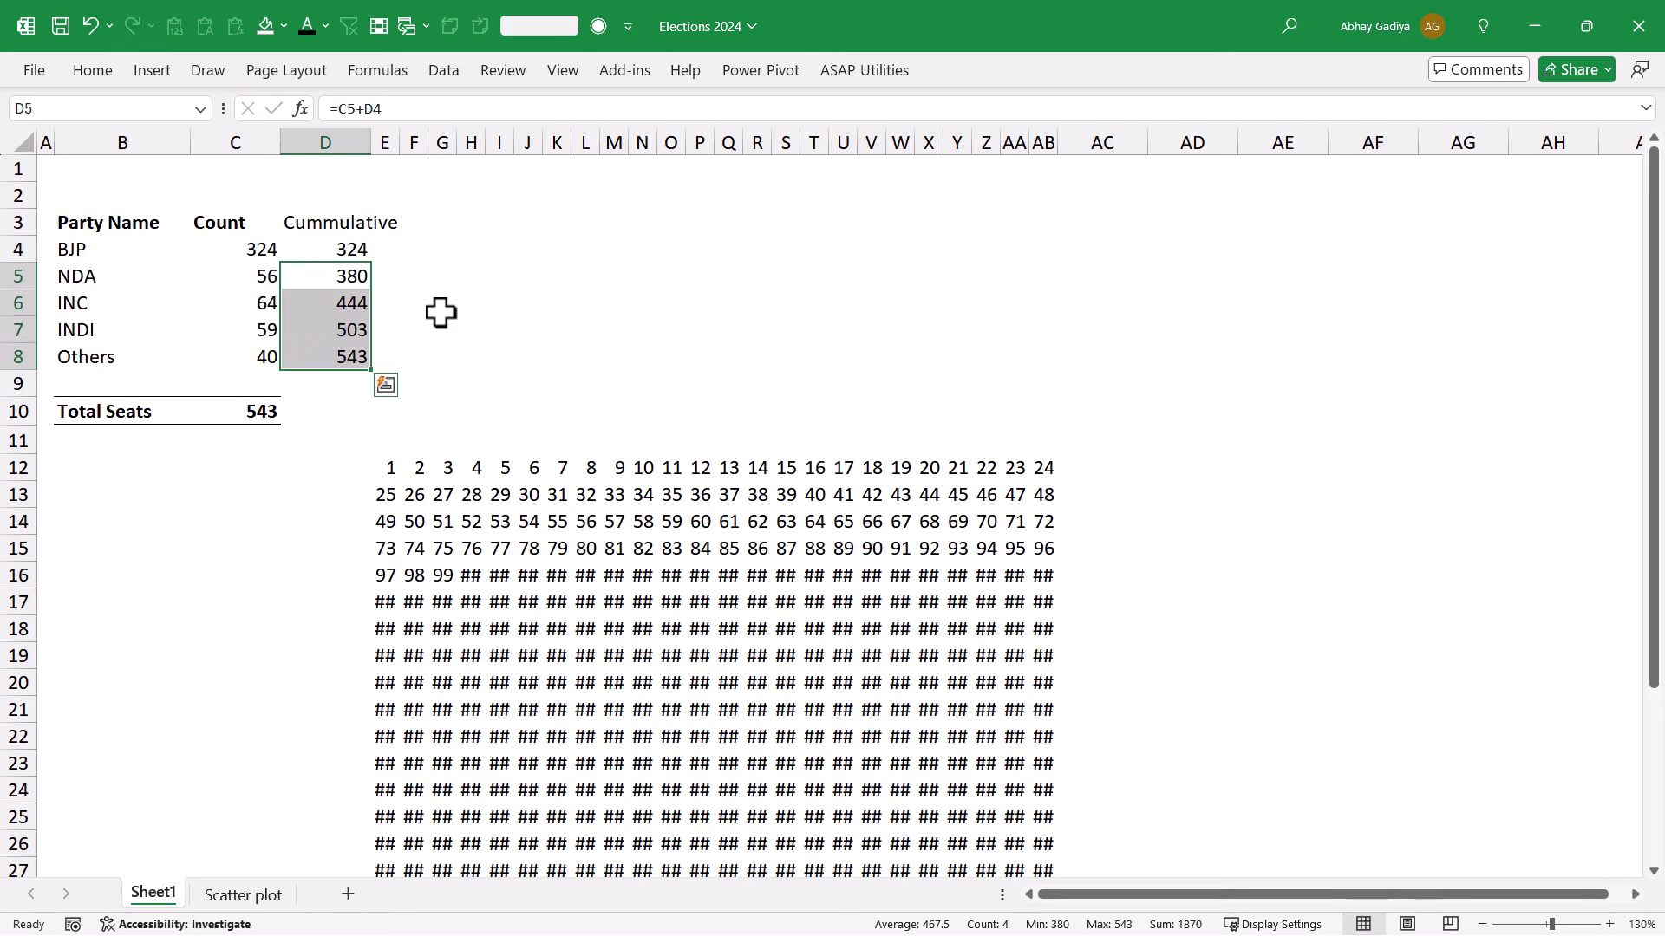
pyautogui.click(347, 356)
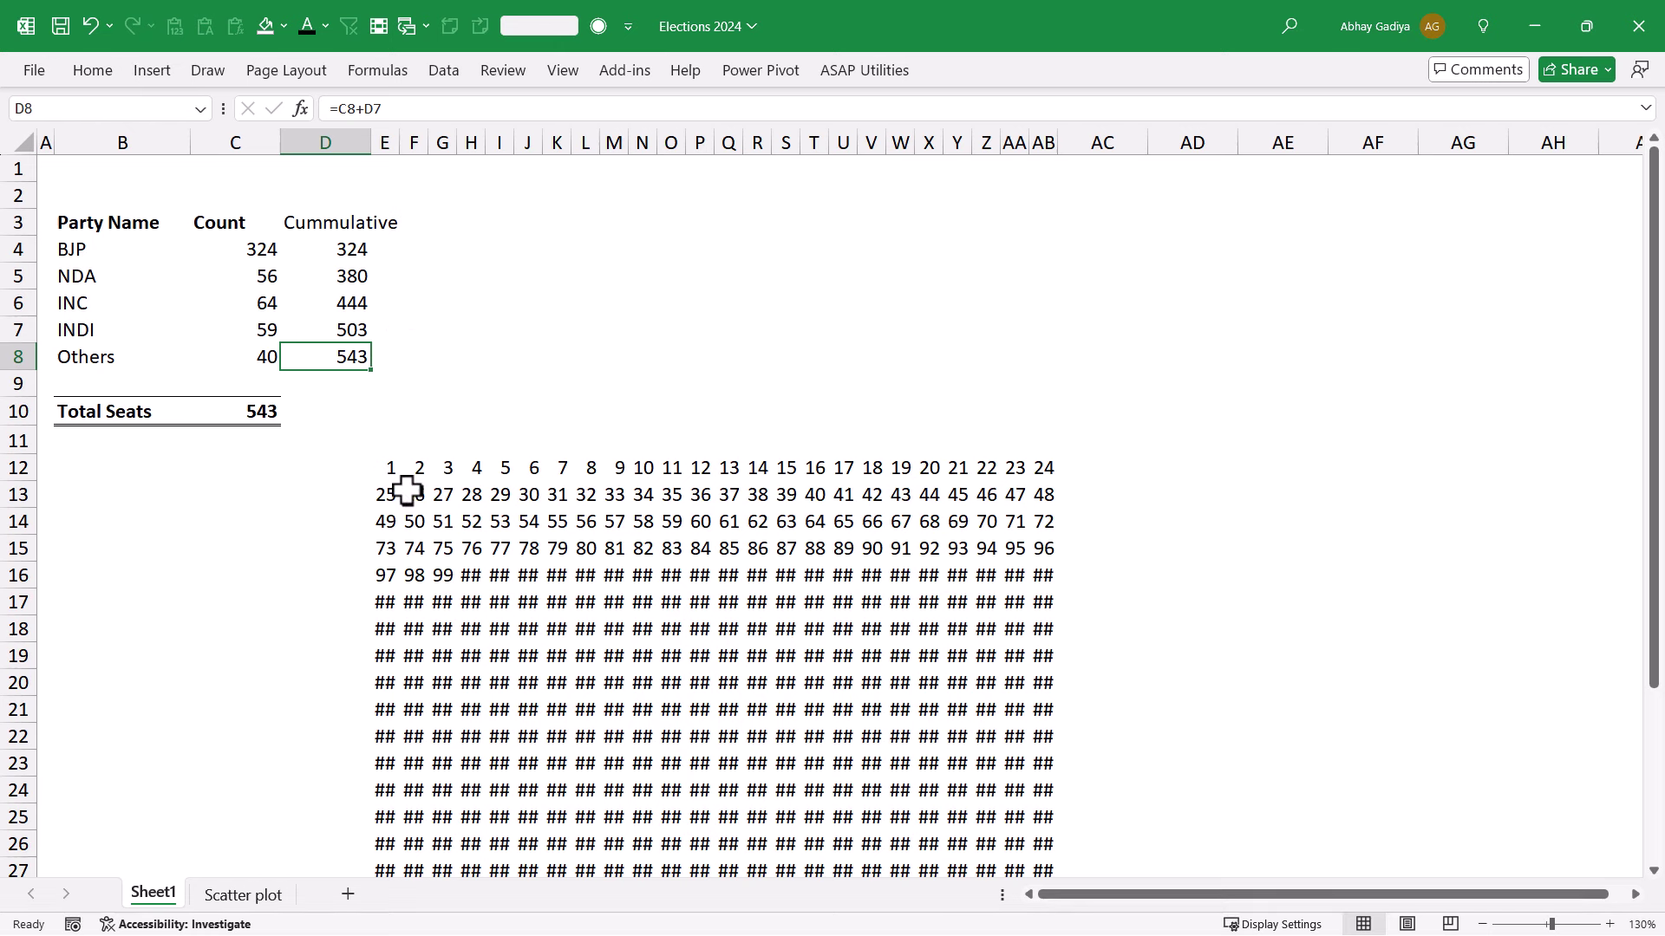
pyautogui.click(387, 469)
# - Select the number grid and start a rule for Cell Value less than or equal to =$D$4
pyautogui.hotkey('ctrl', 'shift', 'End')
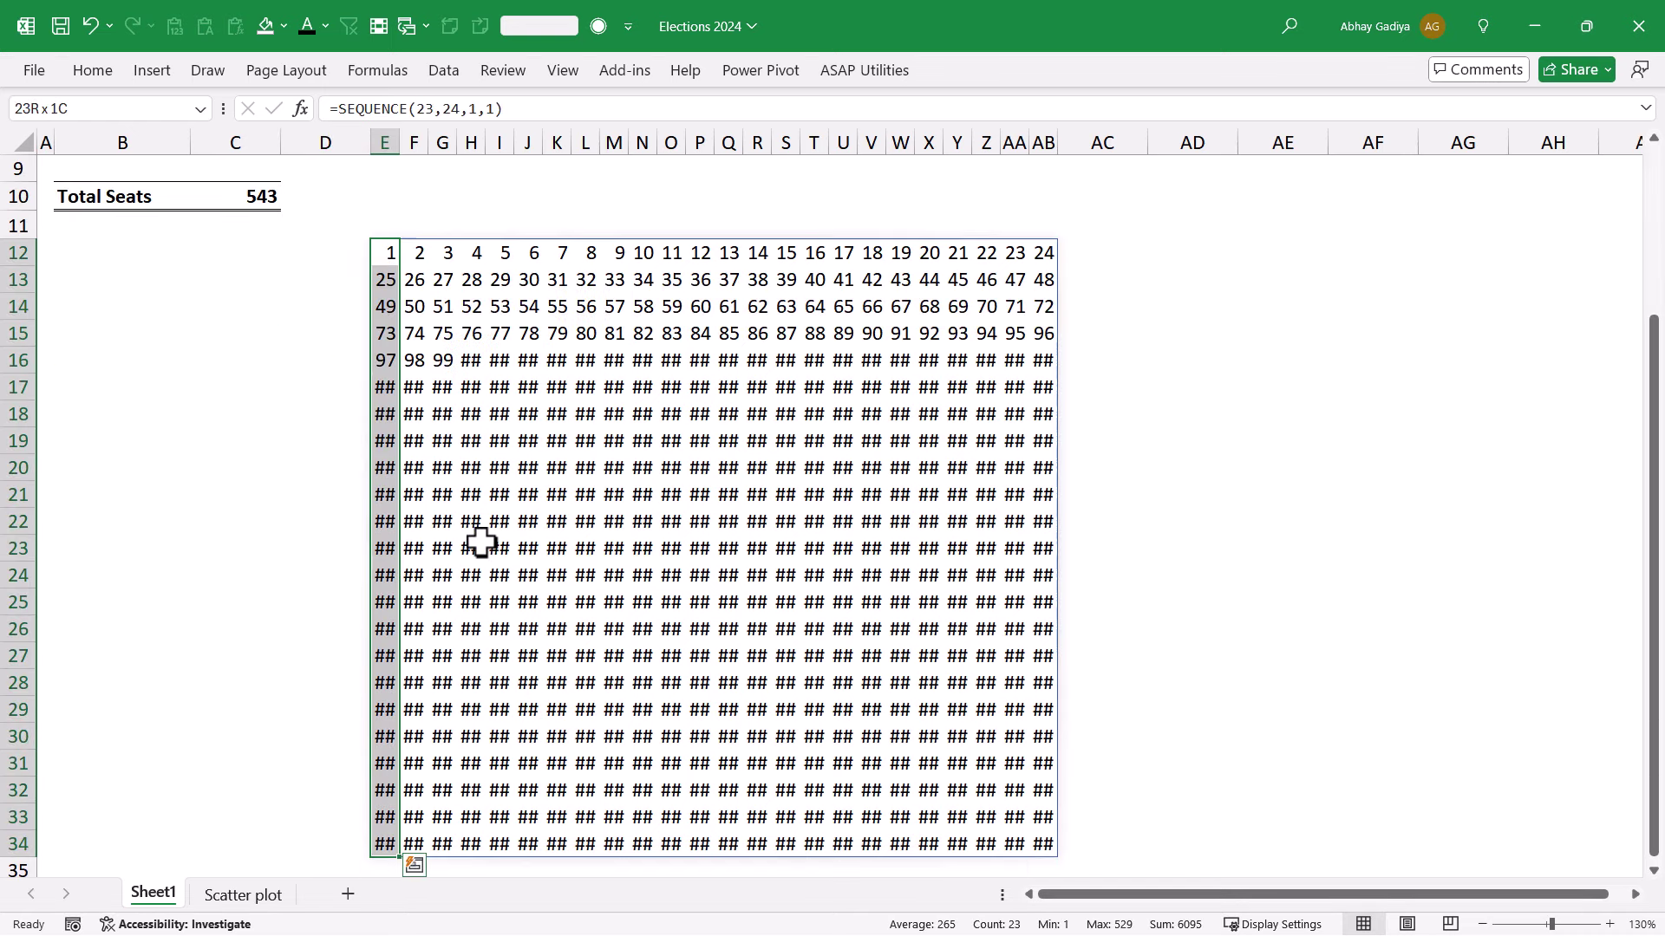
pyautogui.scroll(3, 481, 542)
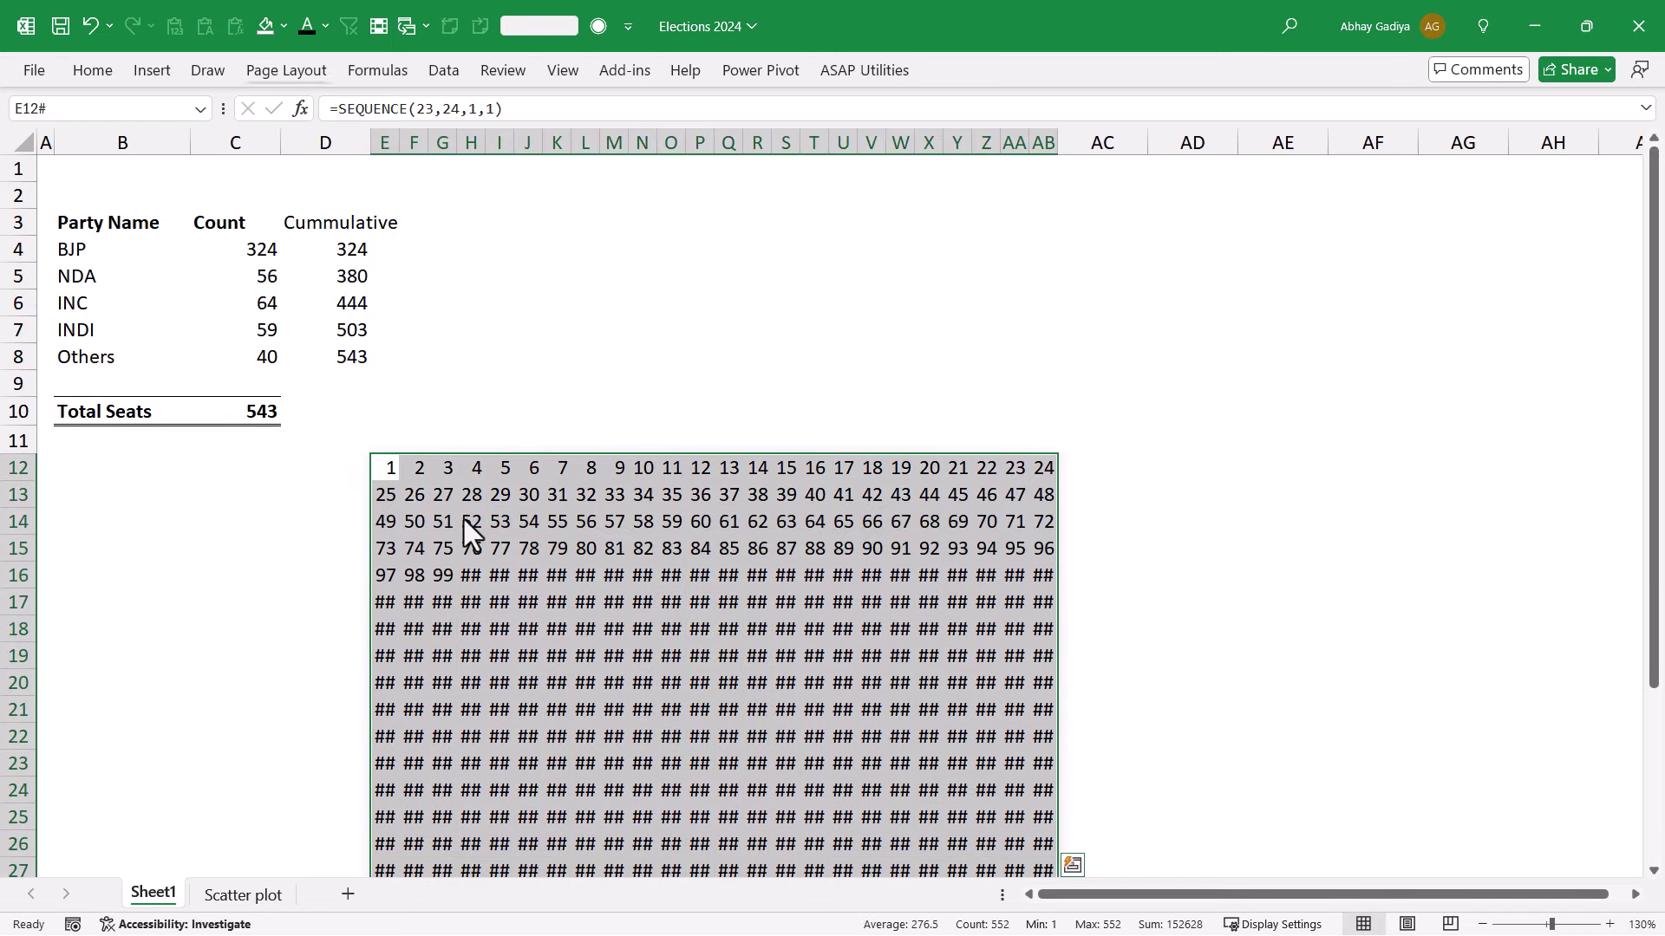
pyautogui.click(110, 69)
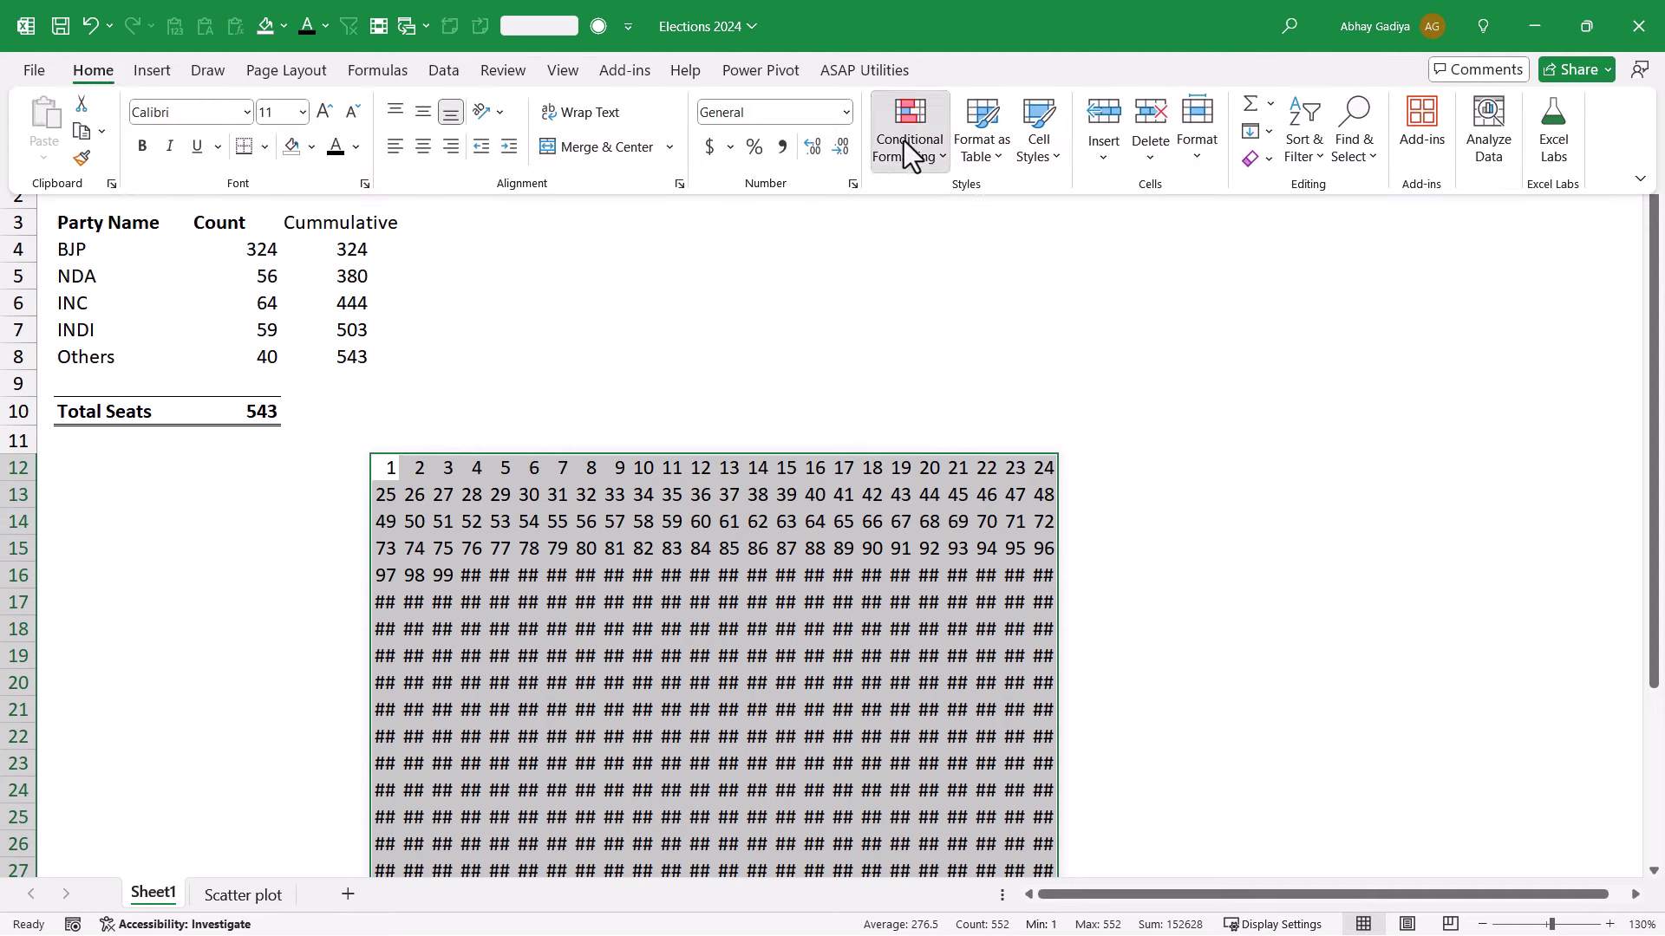
pyautogui.click(907, 145)
pyautogui.click(971, 419)
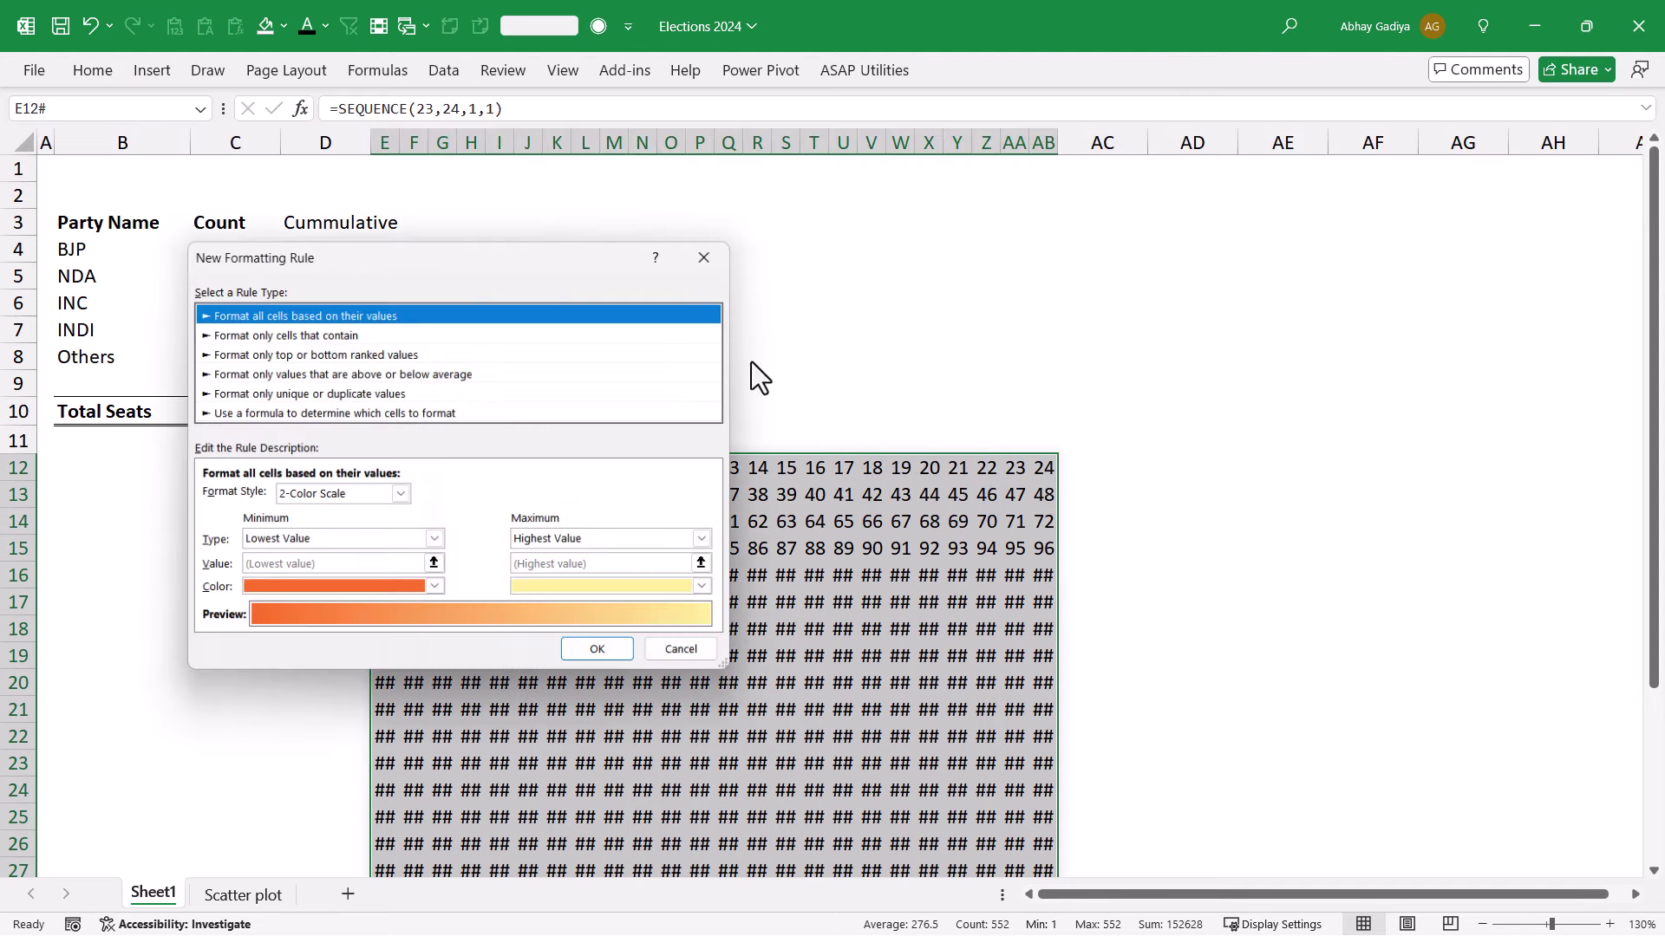
pyautogui.moveTo(378, 256); pyautogui.dragTo(1120, 241)
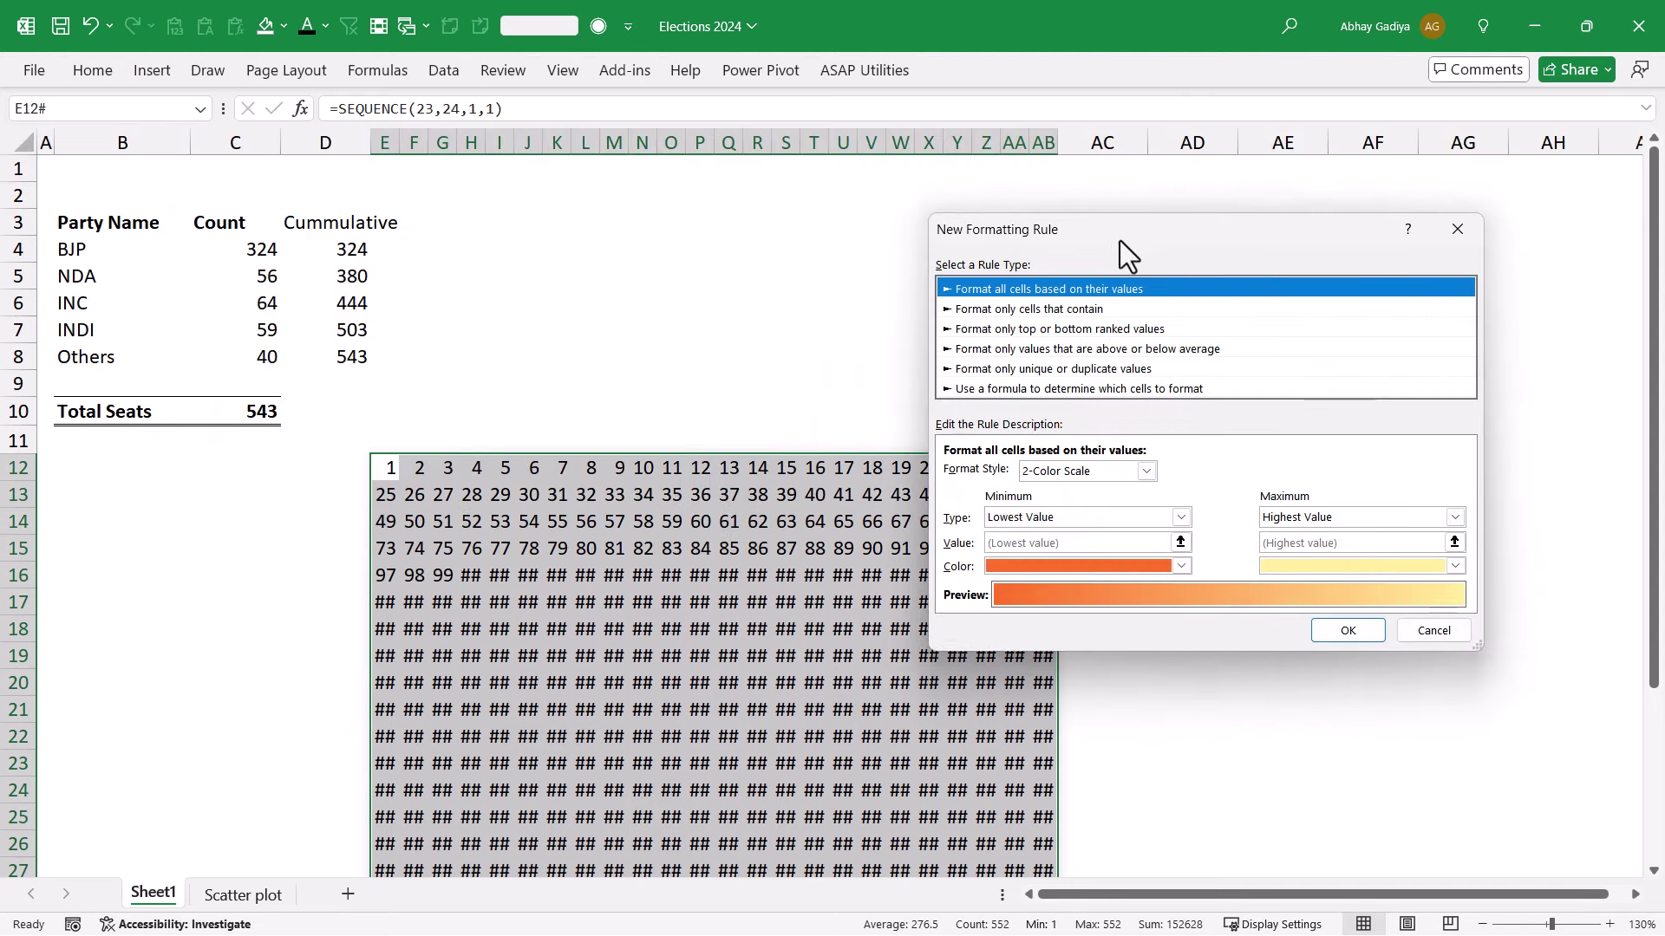
pyautogui.click(1090, 313)
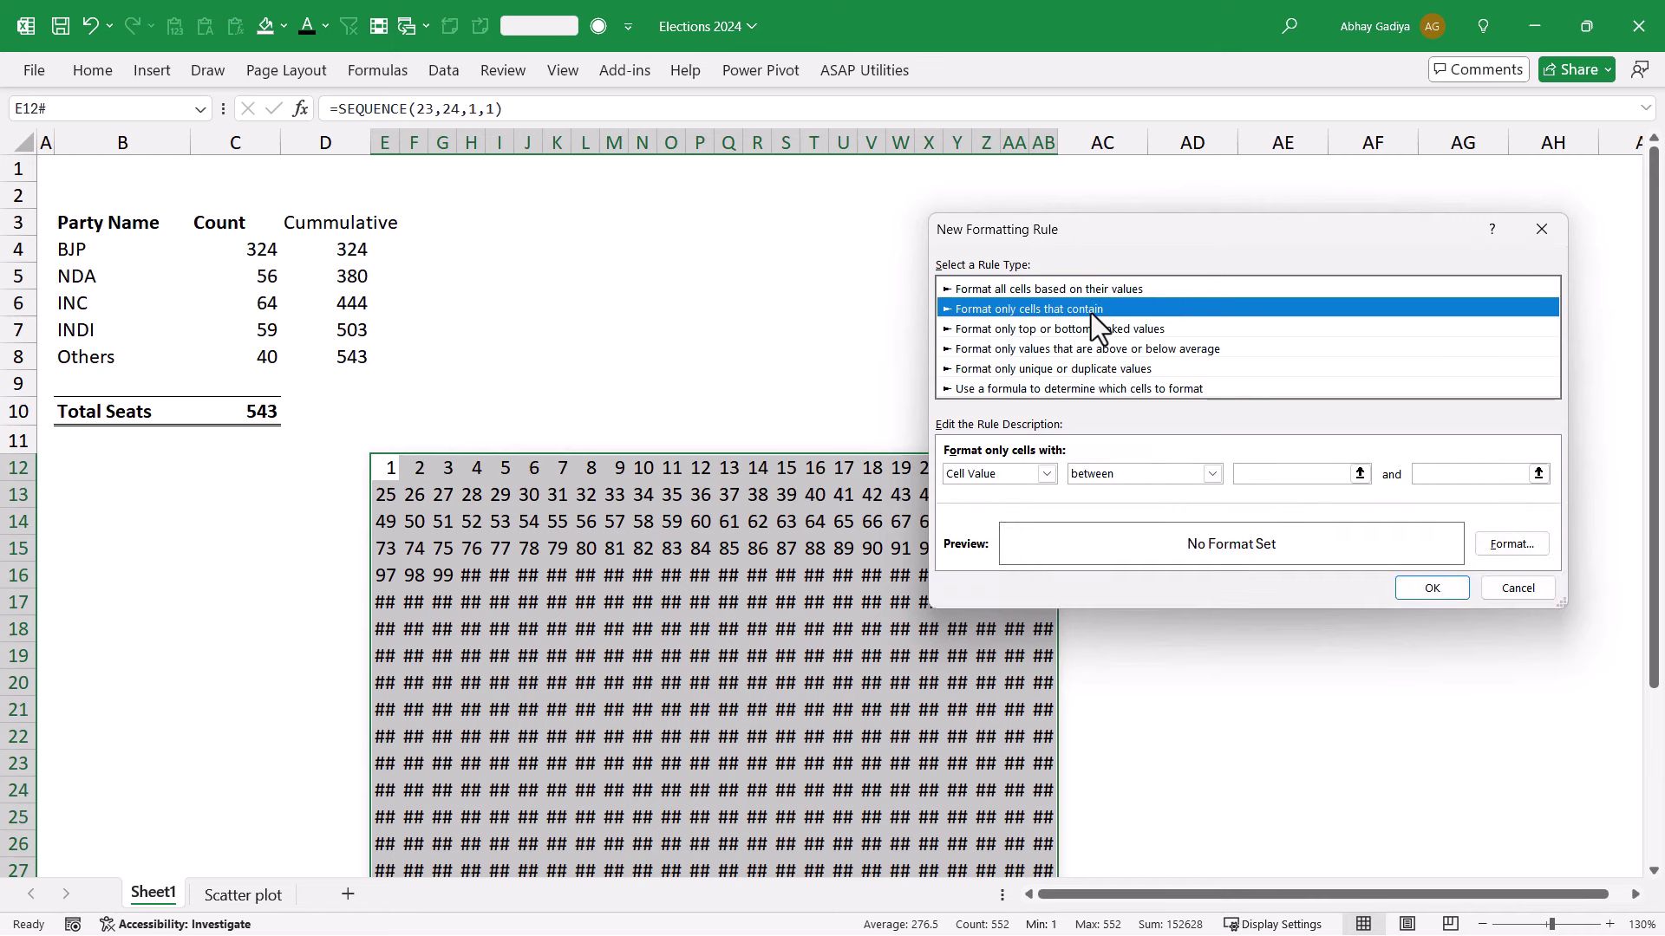
pyautogui.click(1204, 475)
pyautogui.click(1162, 595)
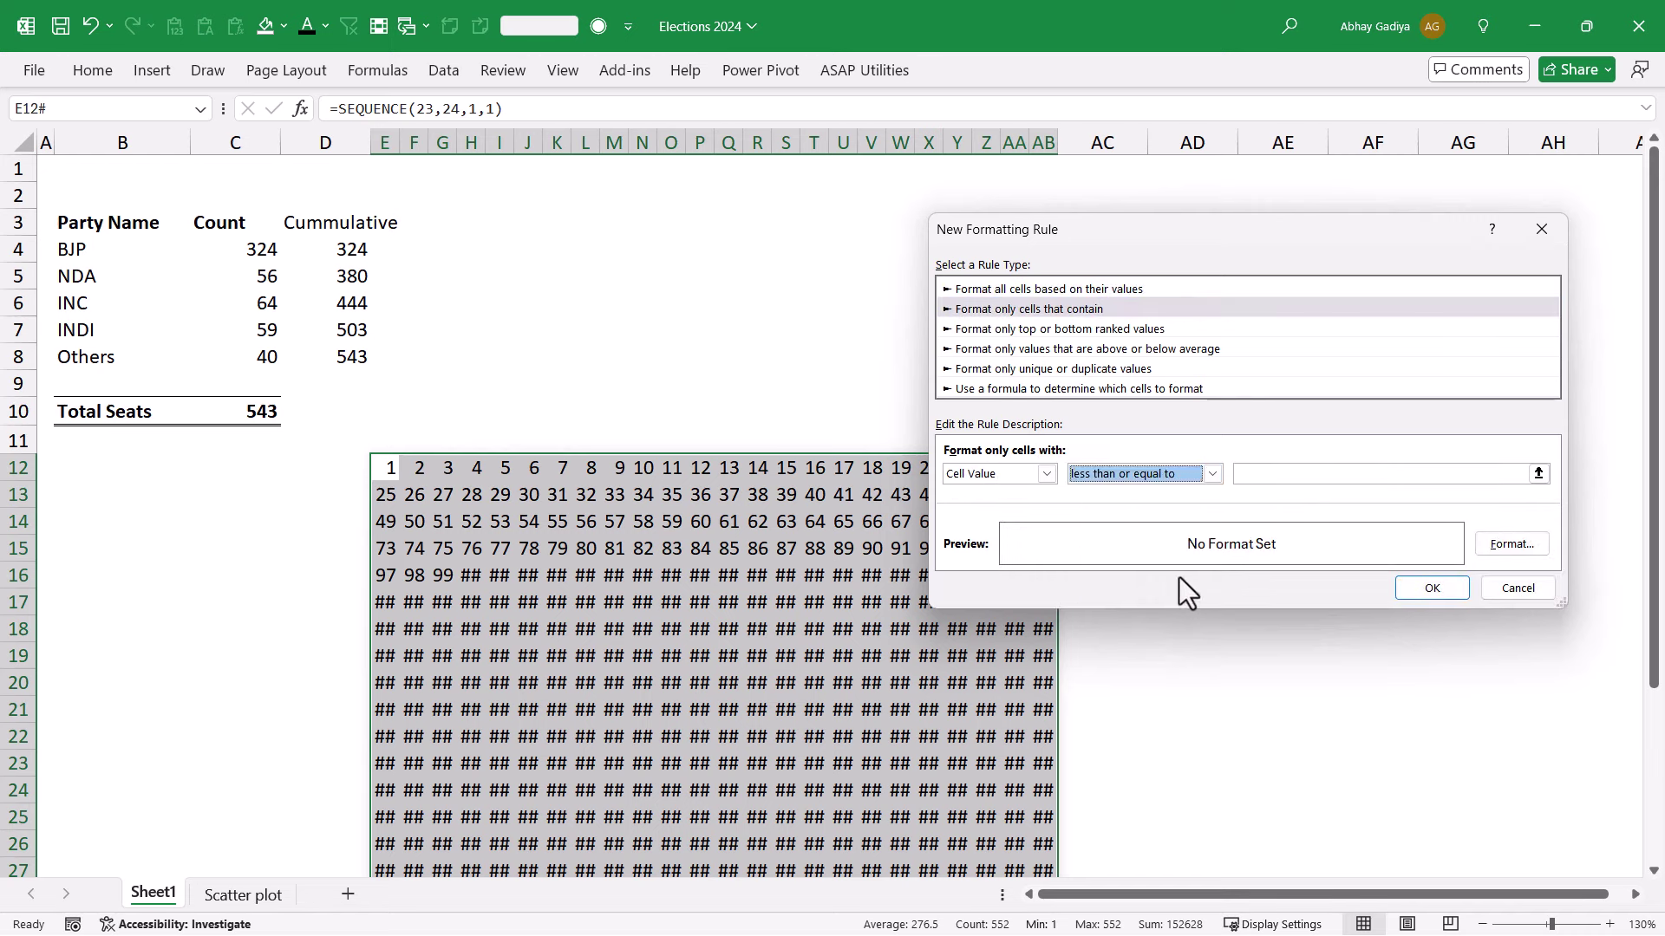
pyautogui.click(1278, 474)
pyautogui.click(344, 251)
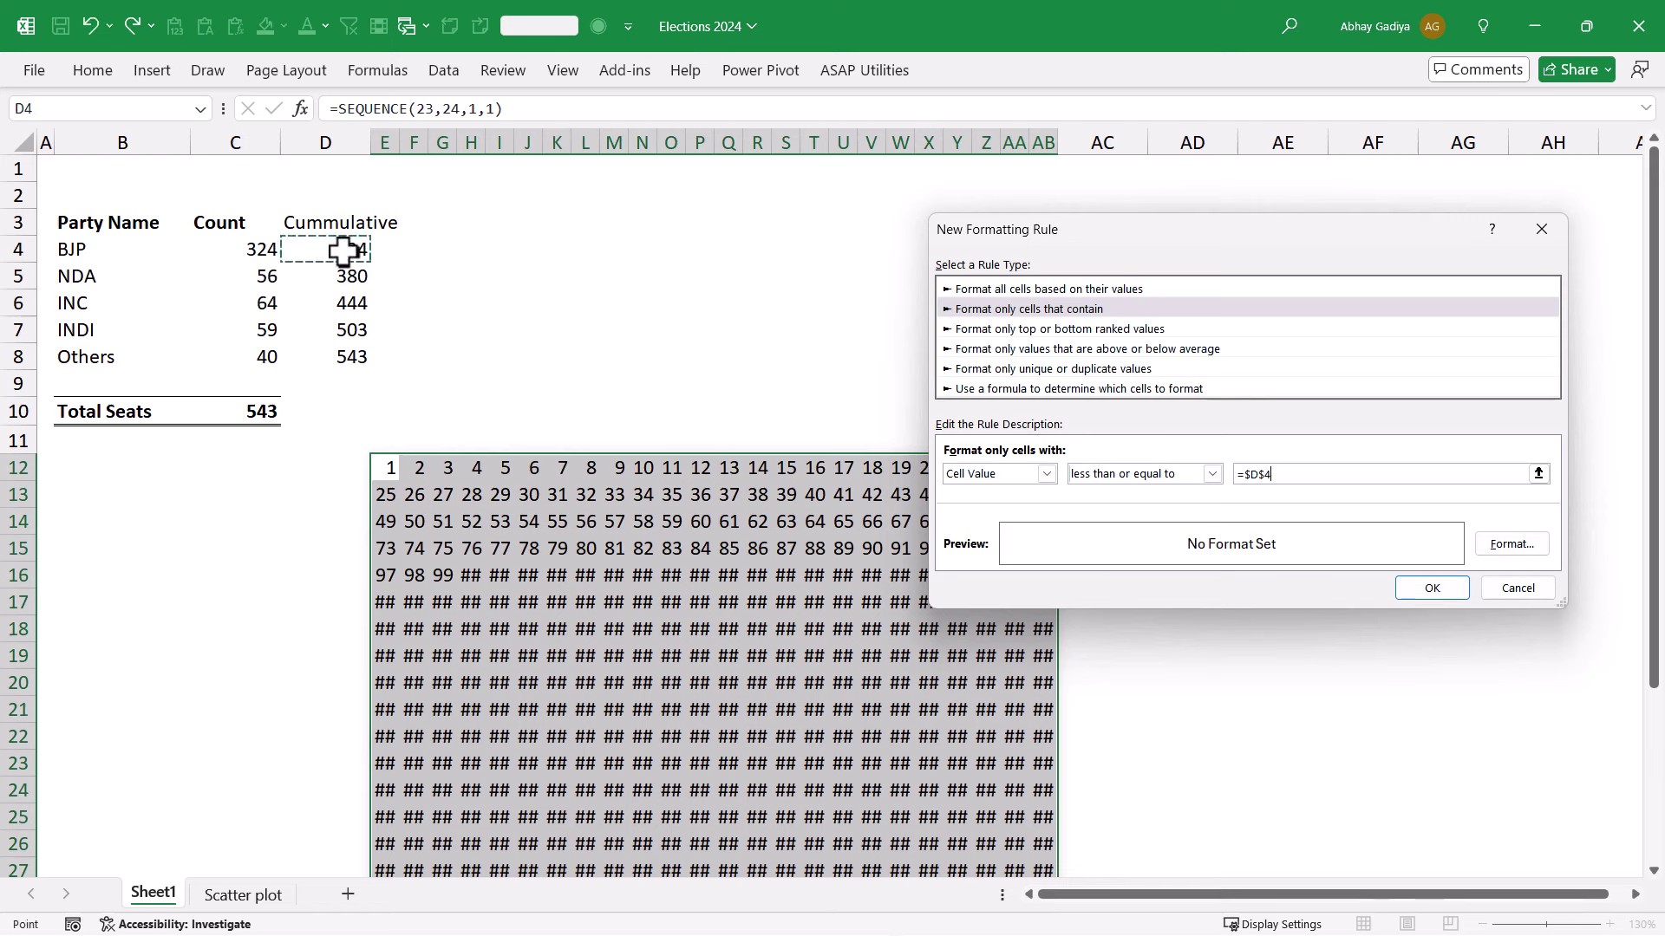
# - Give the rule an orange fill and apply it
pyautogui.click(1510, 543)
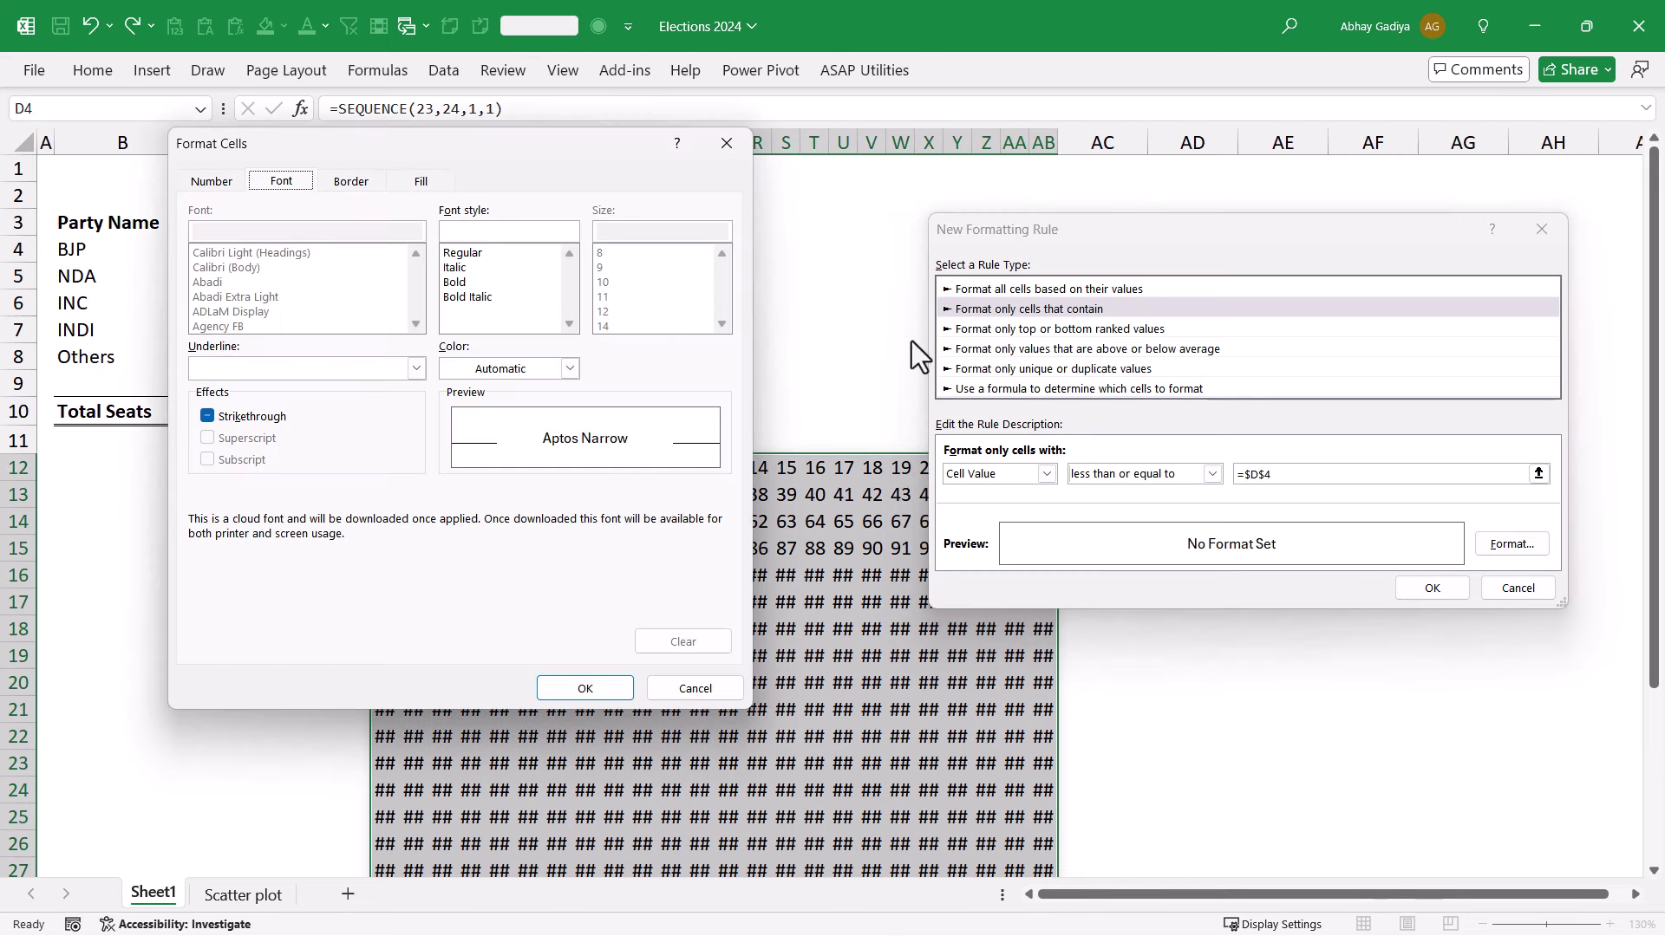
pyautogui.click(424, 179)
pyautogui.click(305, 258)
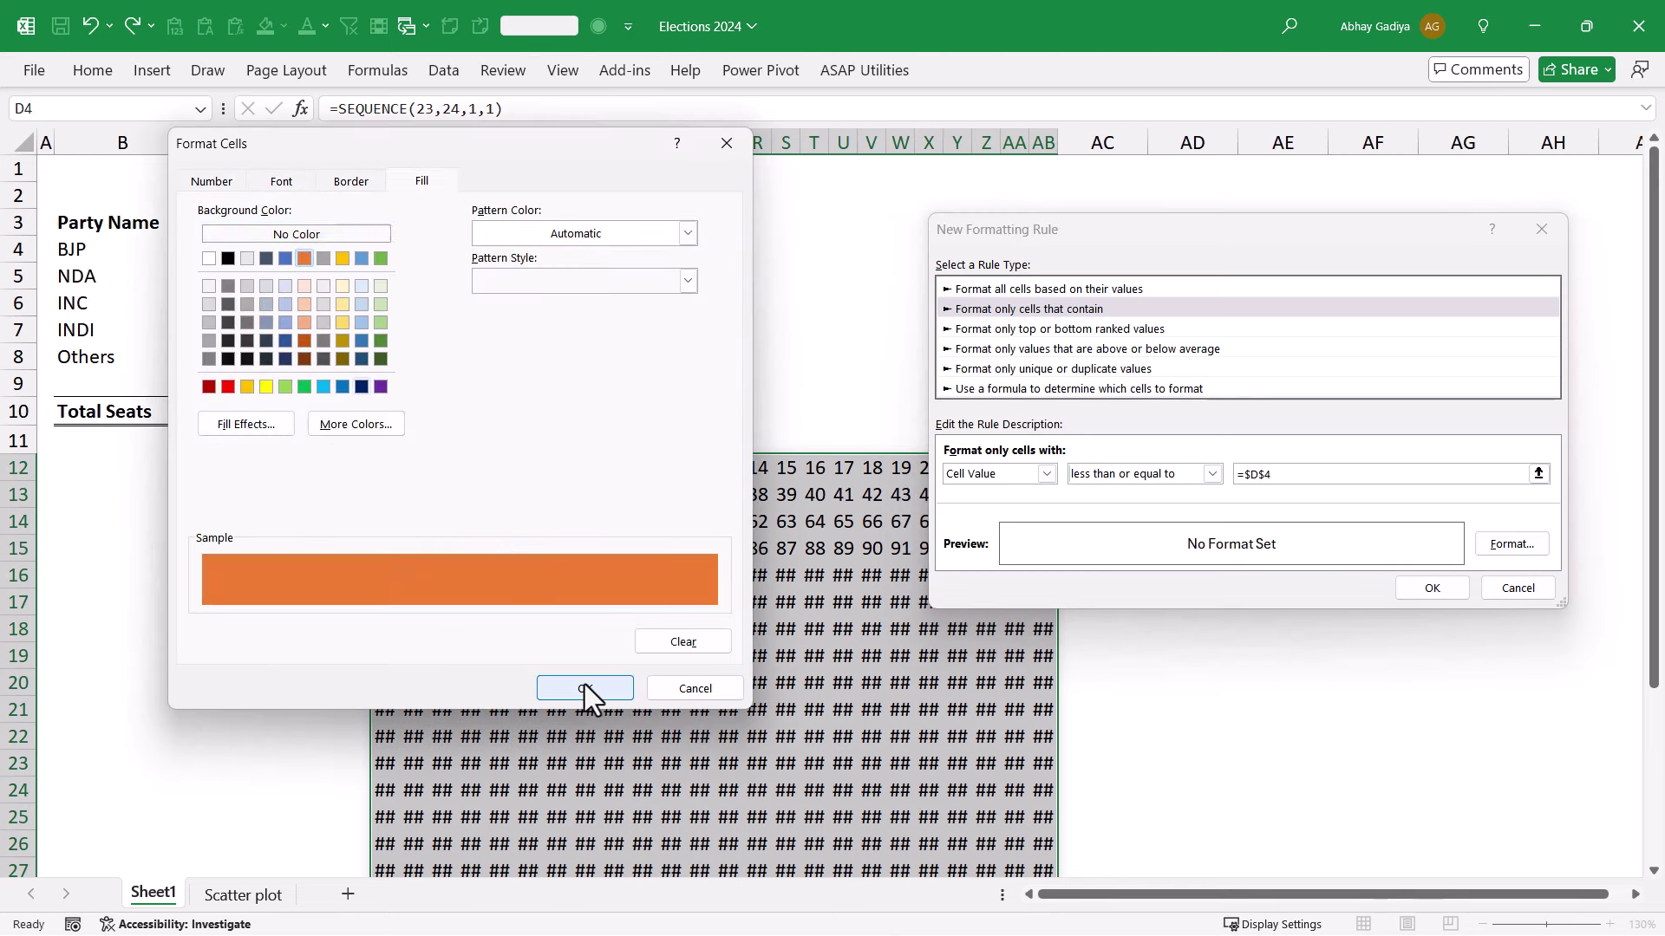
pyautogui.click(584, 686)
pyautogui.click(1436, 590)
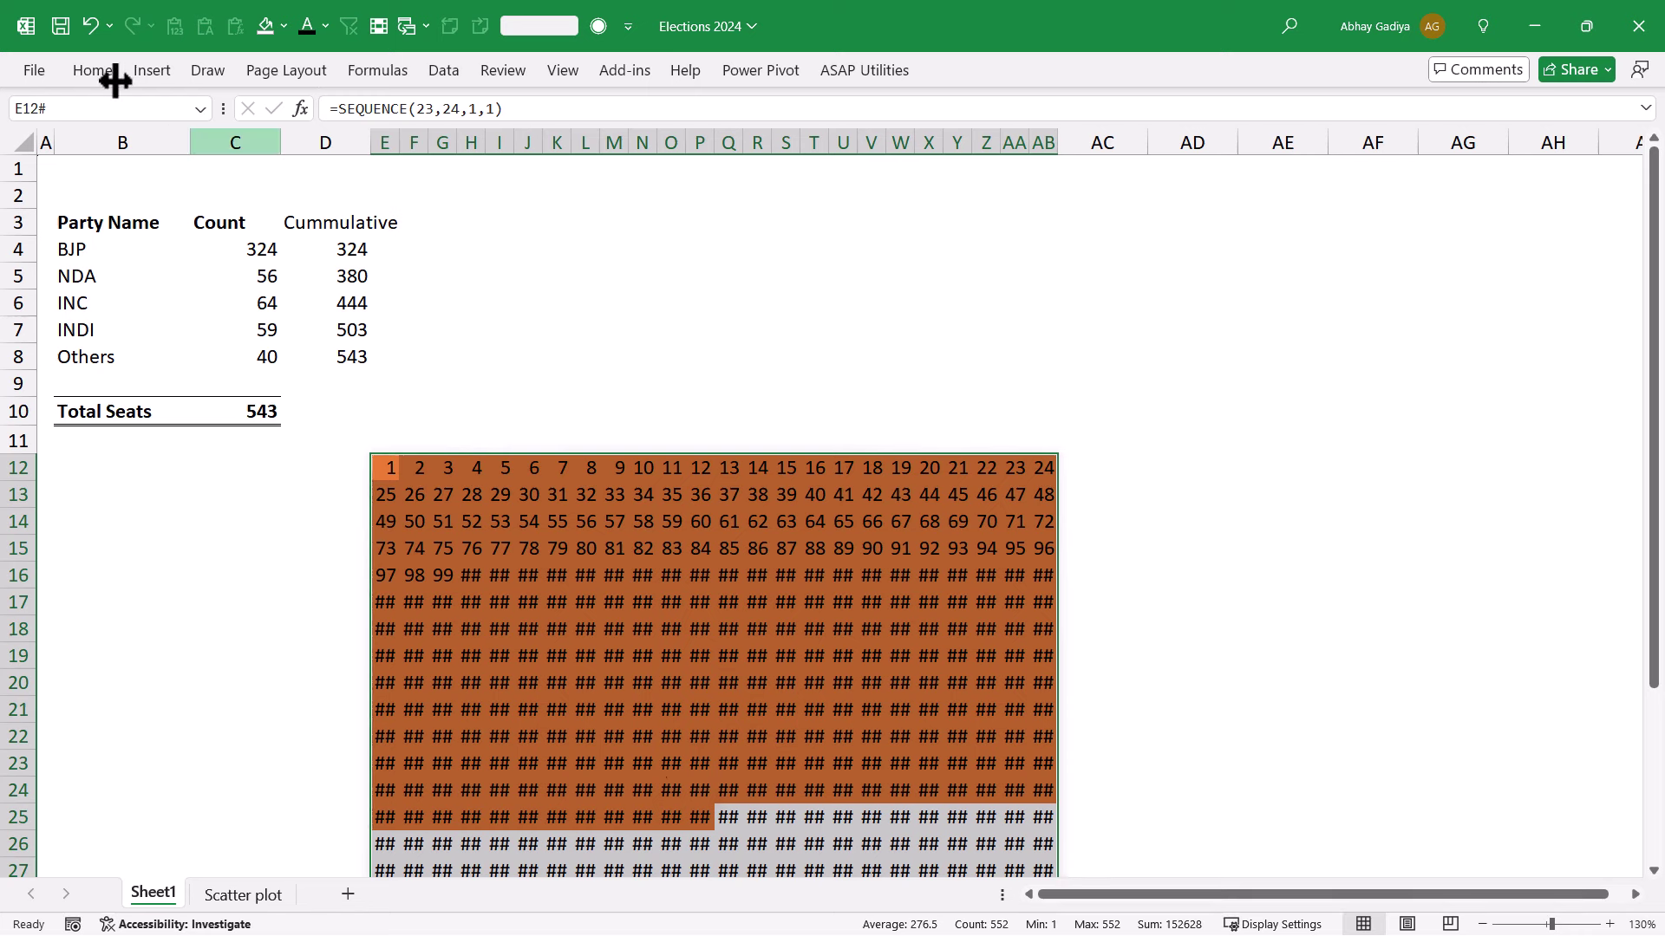
# - In Manage Rules, create a Cell Value rule between =$D$4+1 and =$D$5
pyautogui.click(93, 71)
pyautogui.click(927, 143)
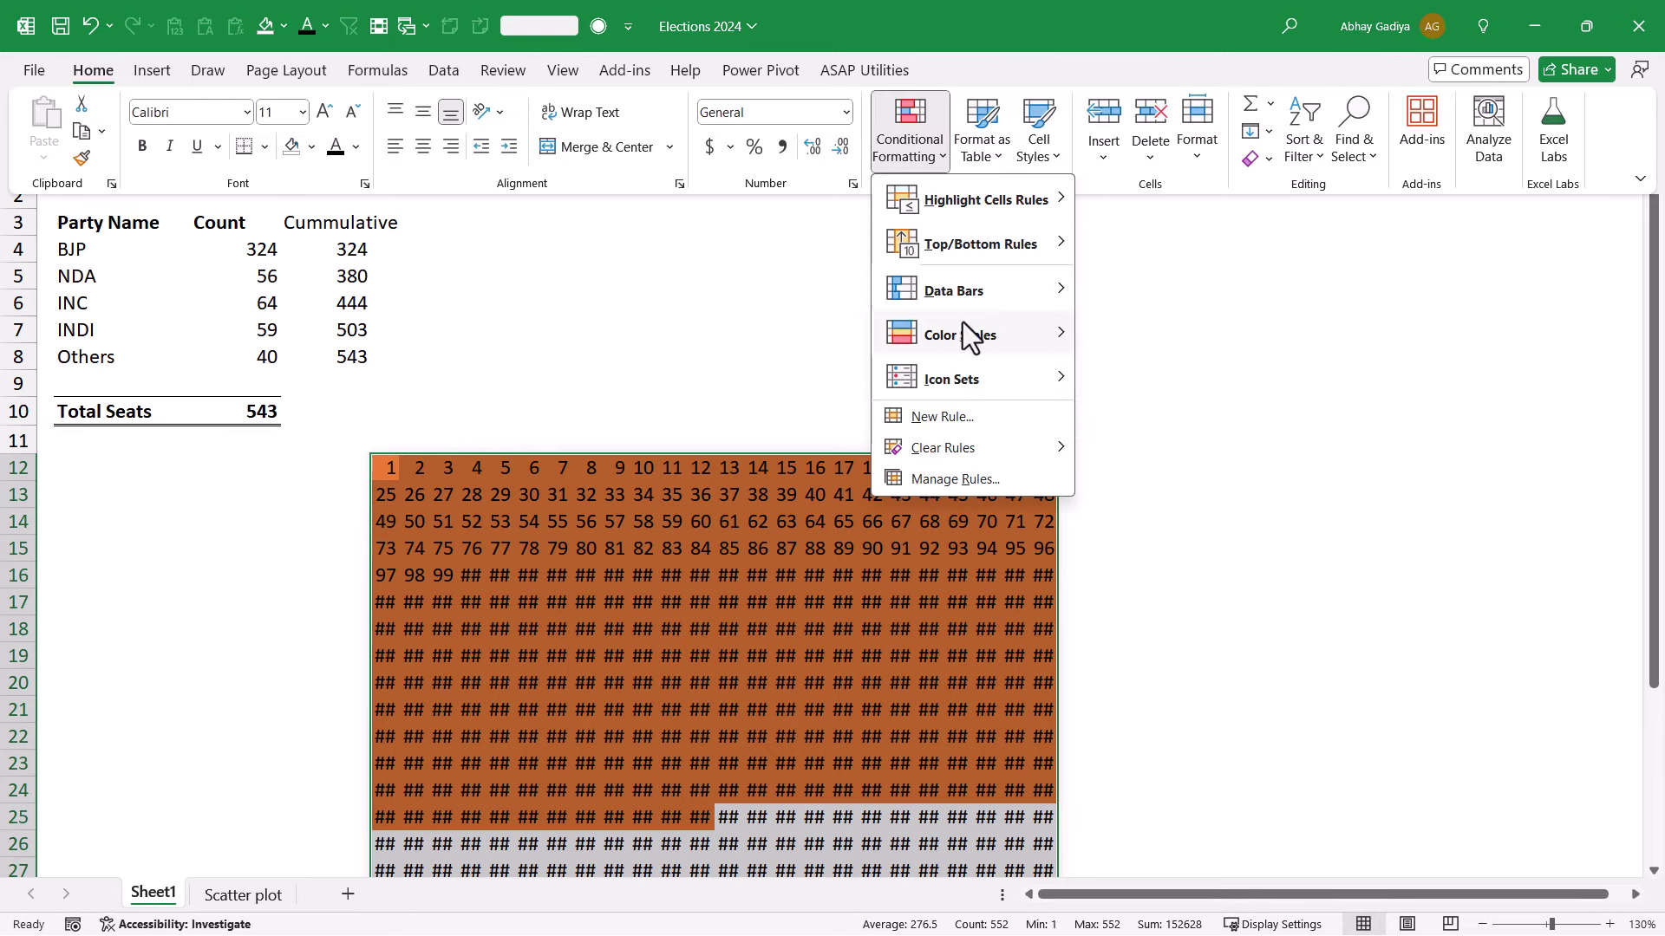
pyautogui.press('Escape')
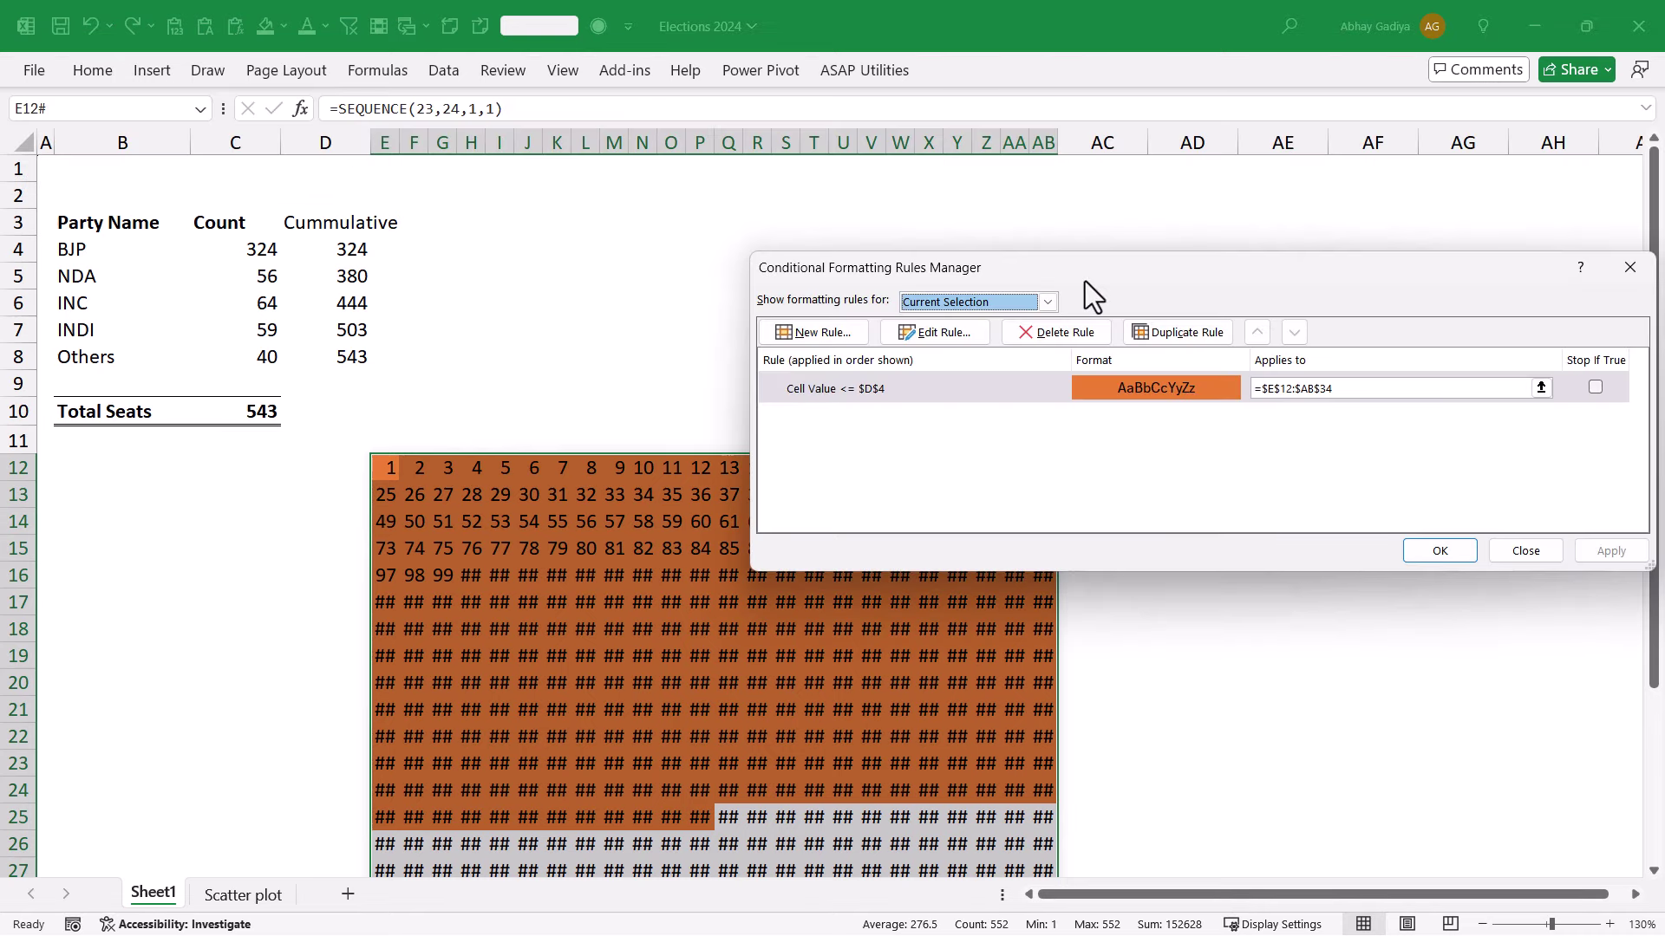
pyautogui.moveTo(1085, 281); pyautogui.dragTo(1002, 264)
pyautogui.click(752, 314)
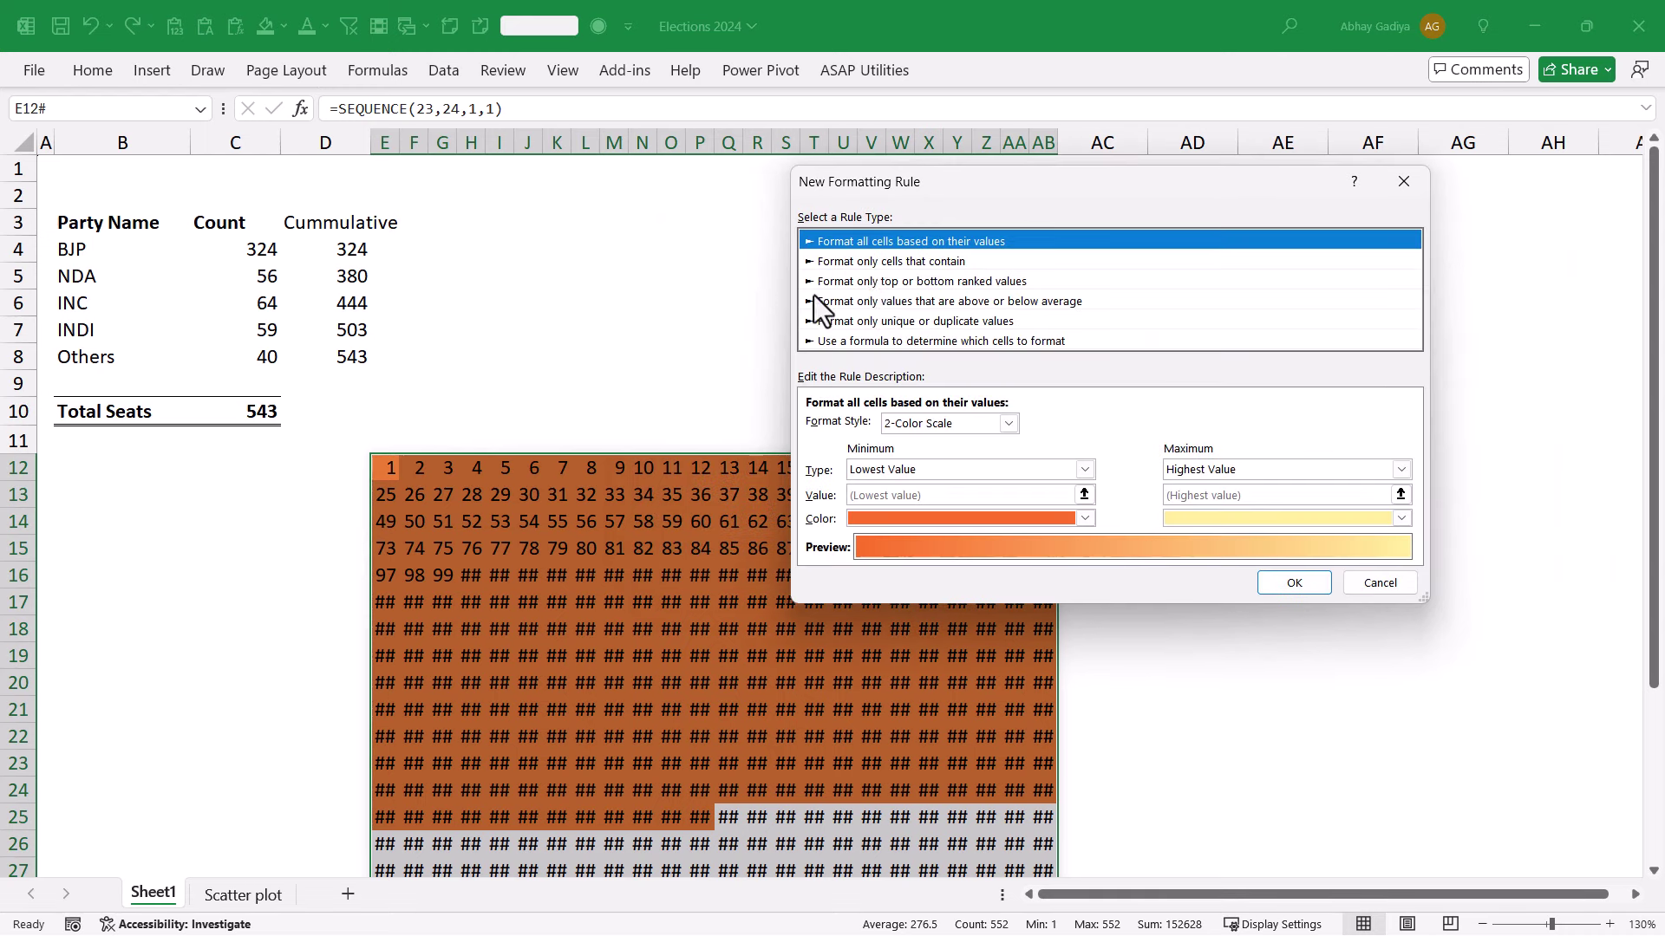
pyautogui.click(927, 262)
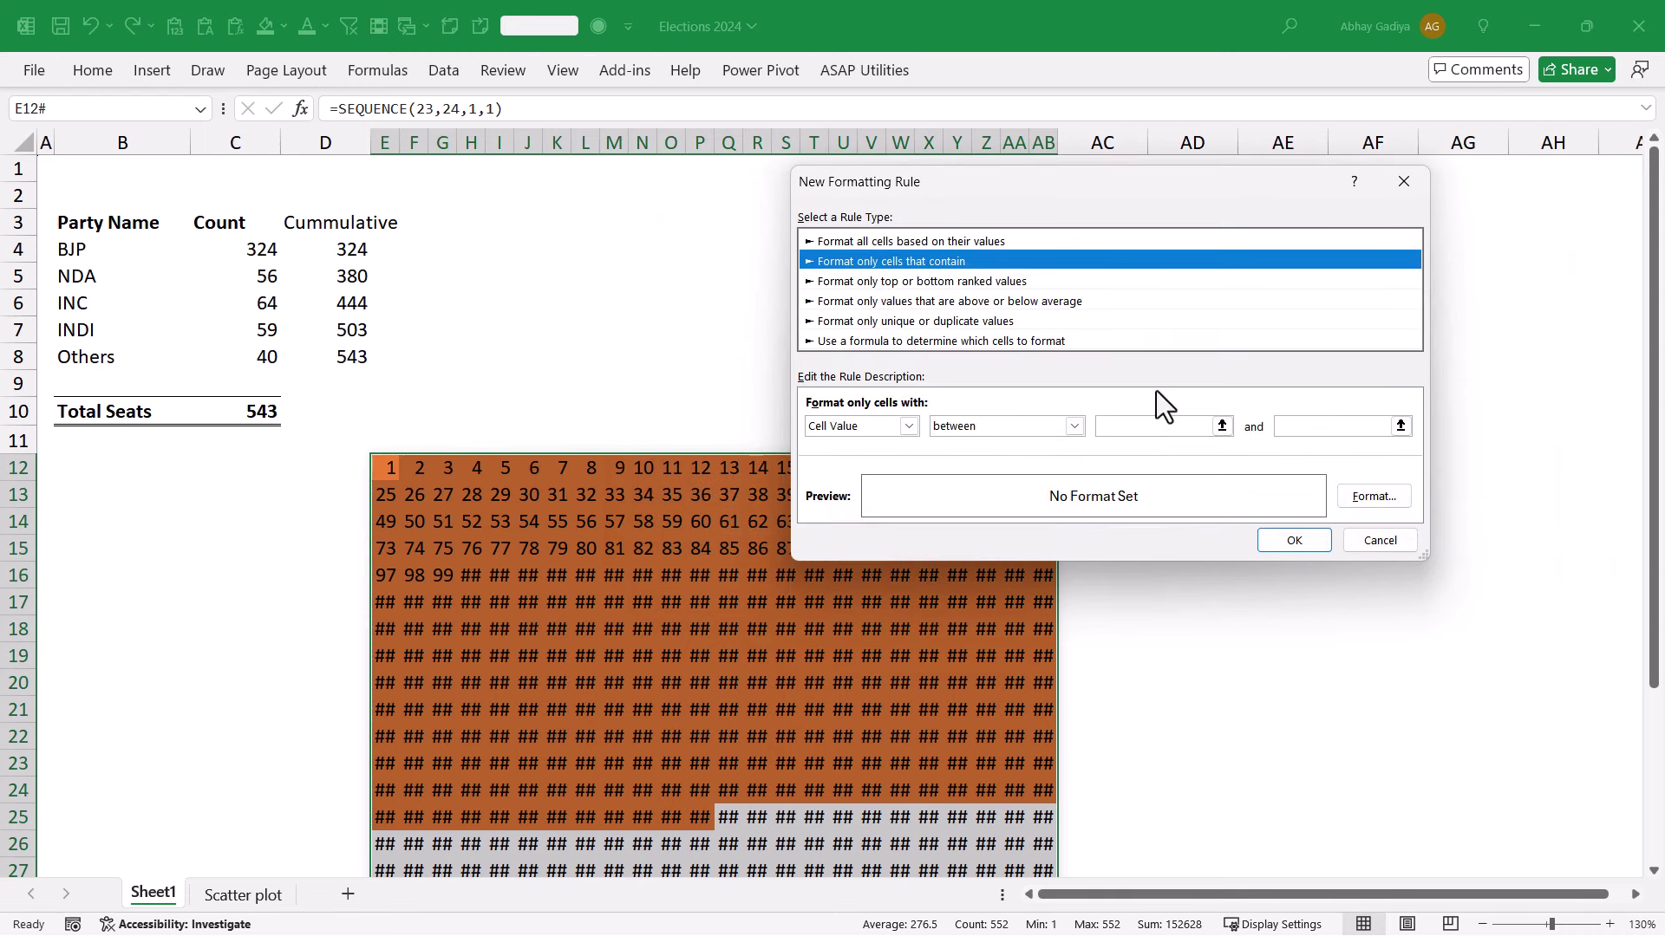
pyautogui.click(1221, 426)
pyautogui.click(342, 258)
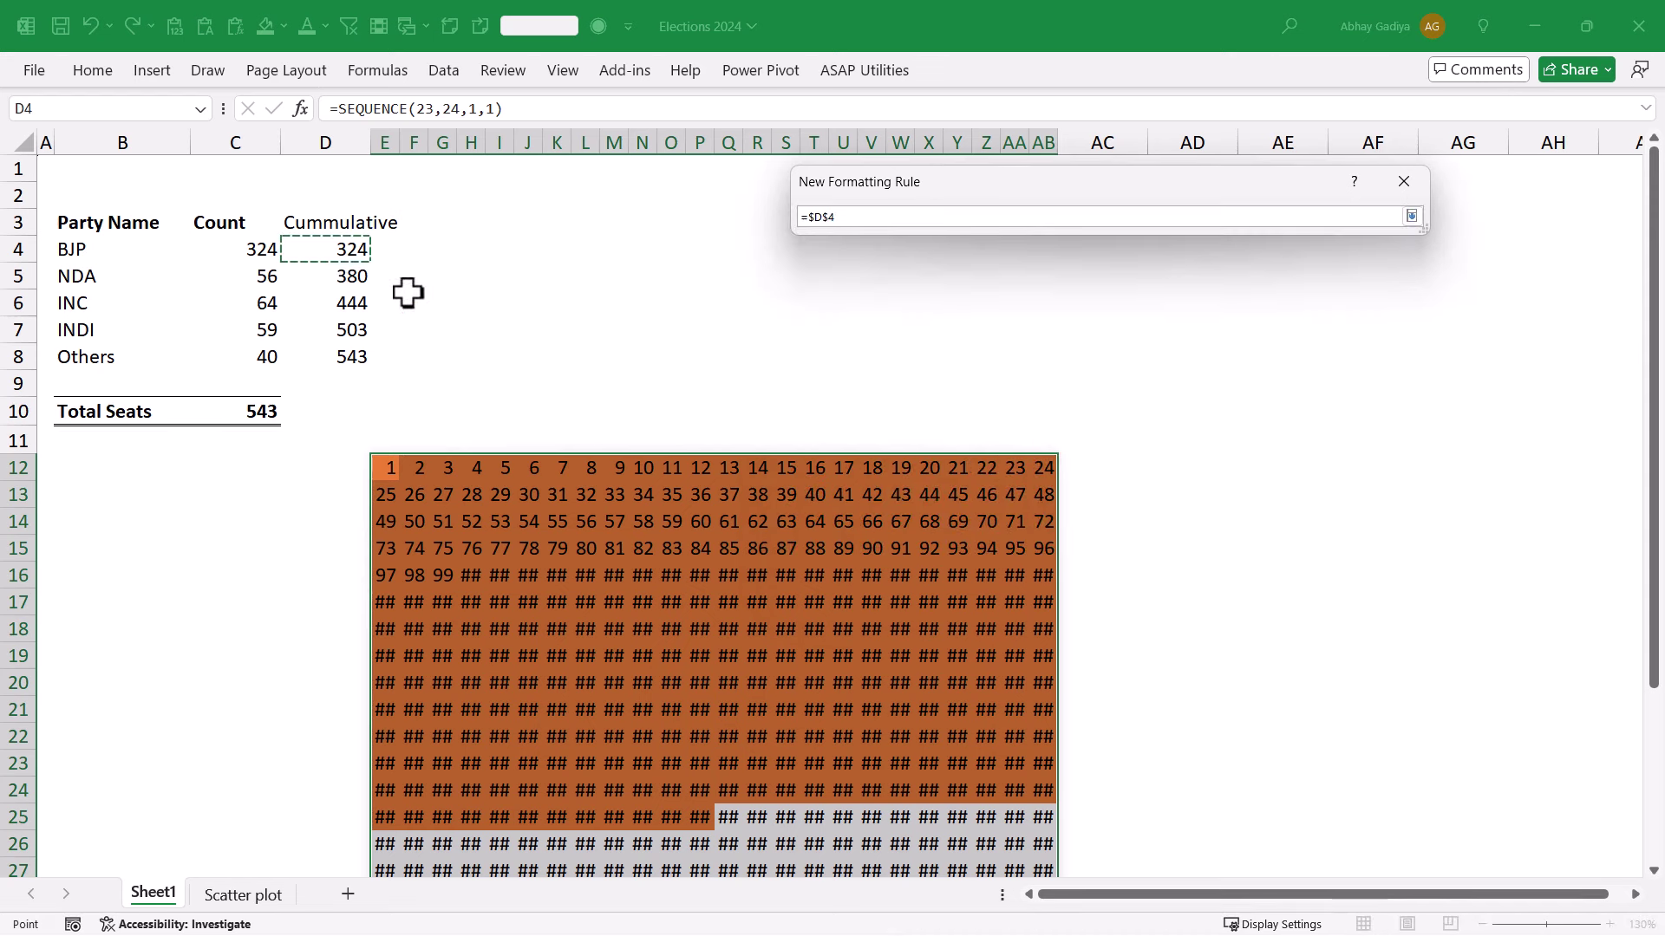
pyautogui.write('+1')
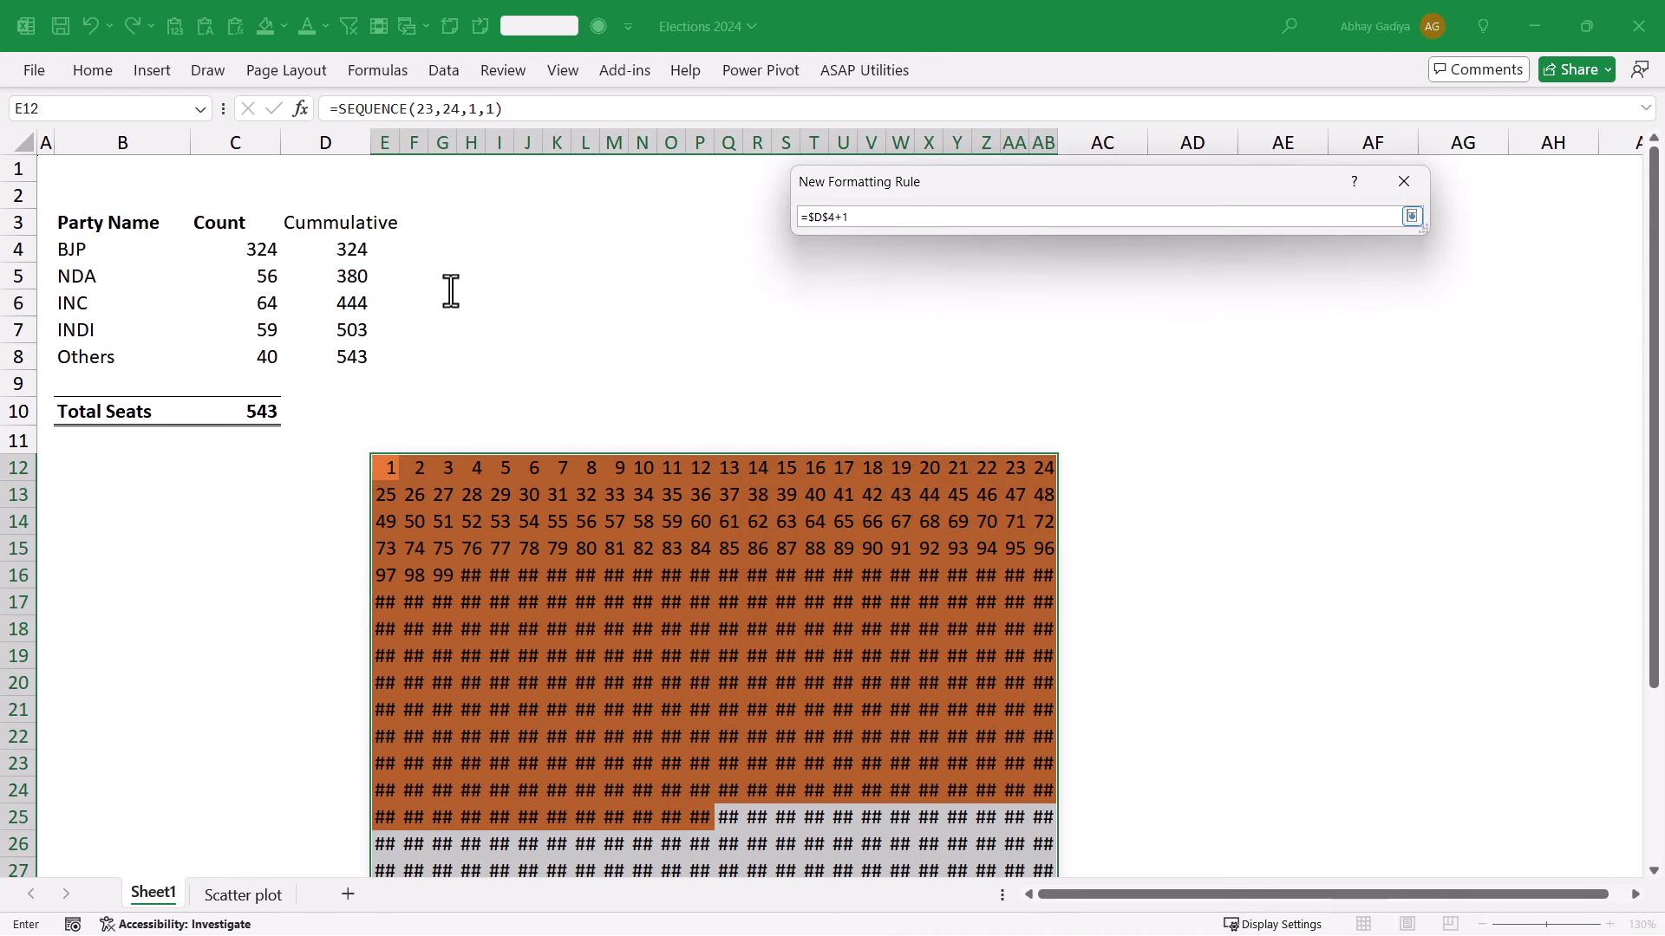
pyautogui.click(1410, 217)
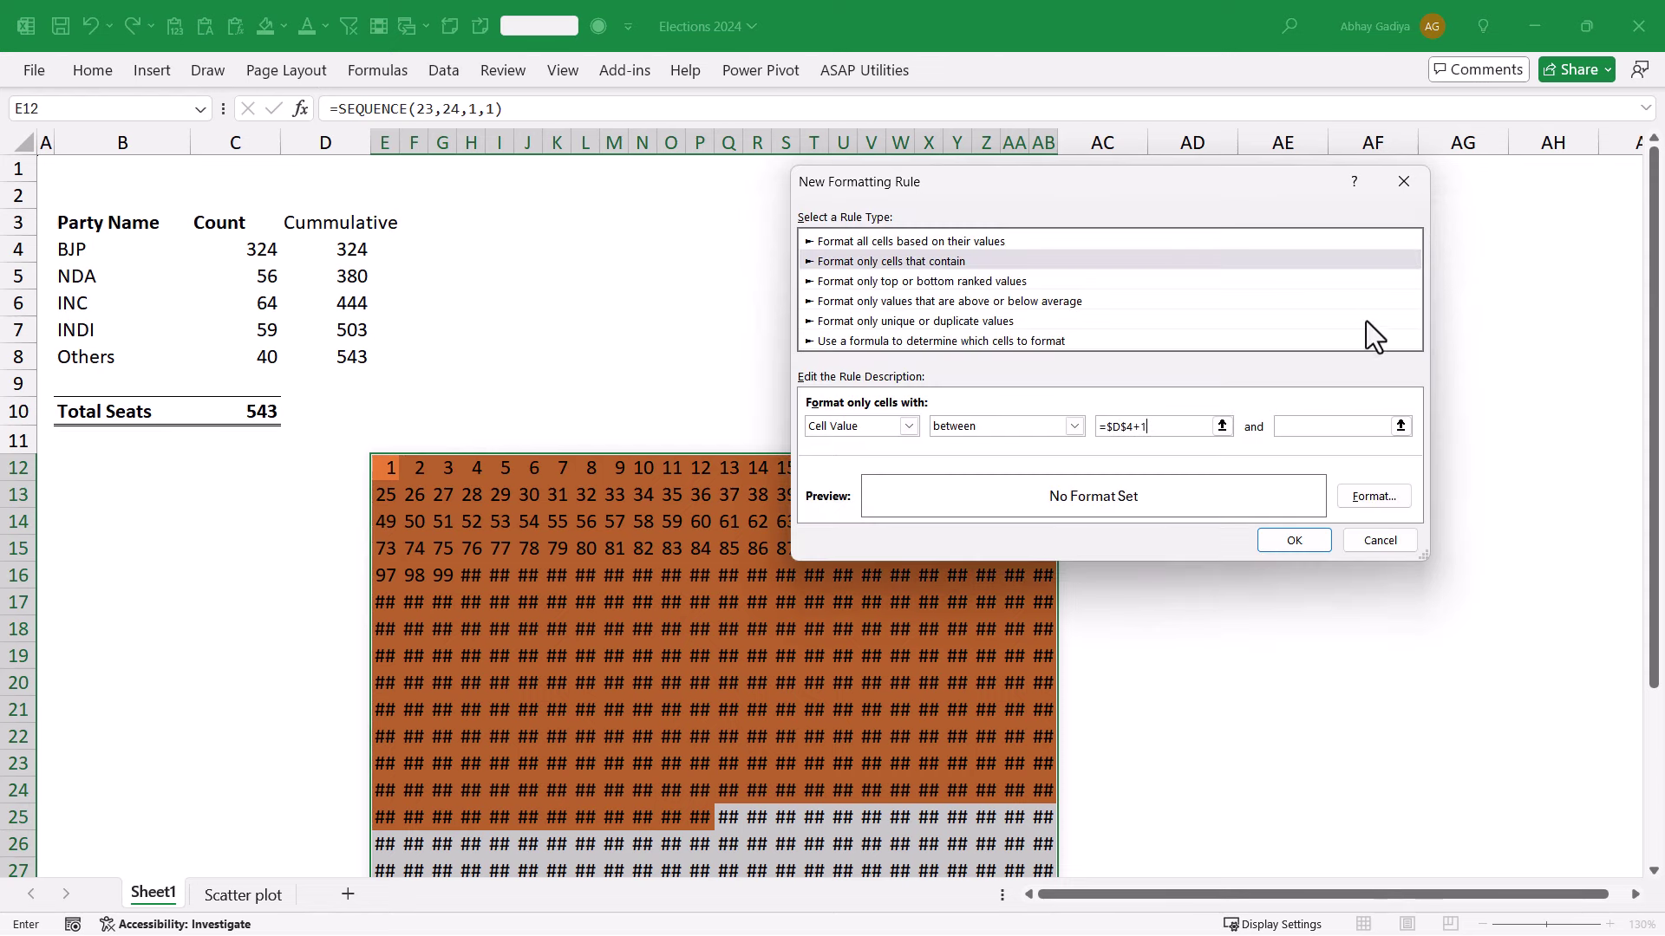
pyautogui.click(1323, 428)
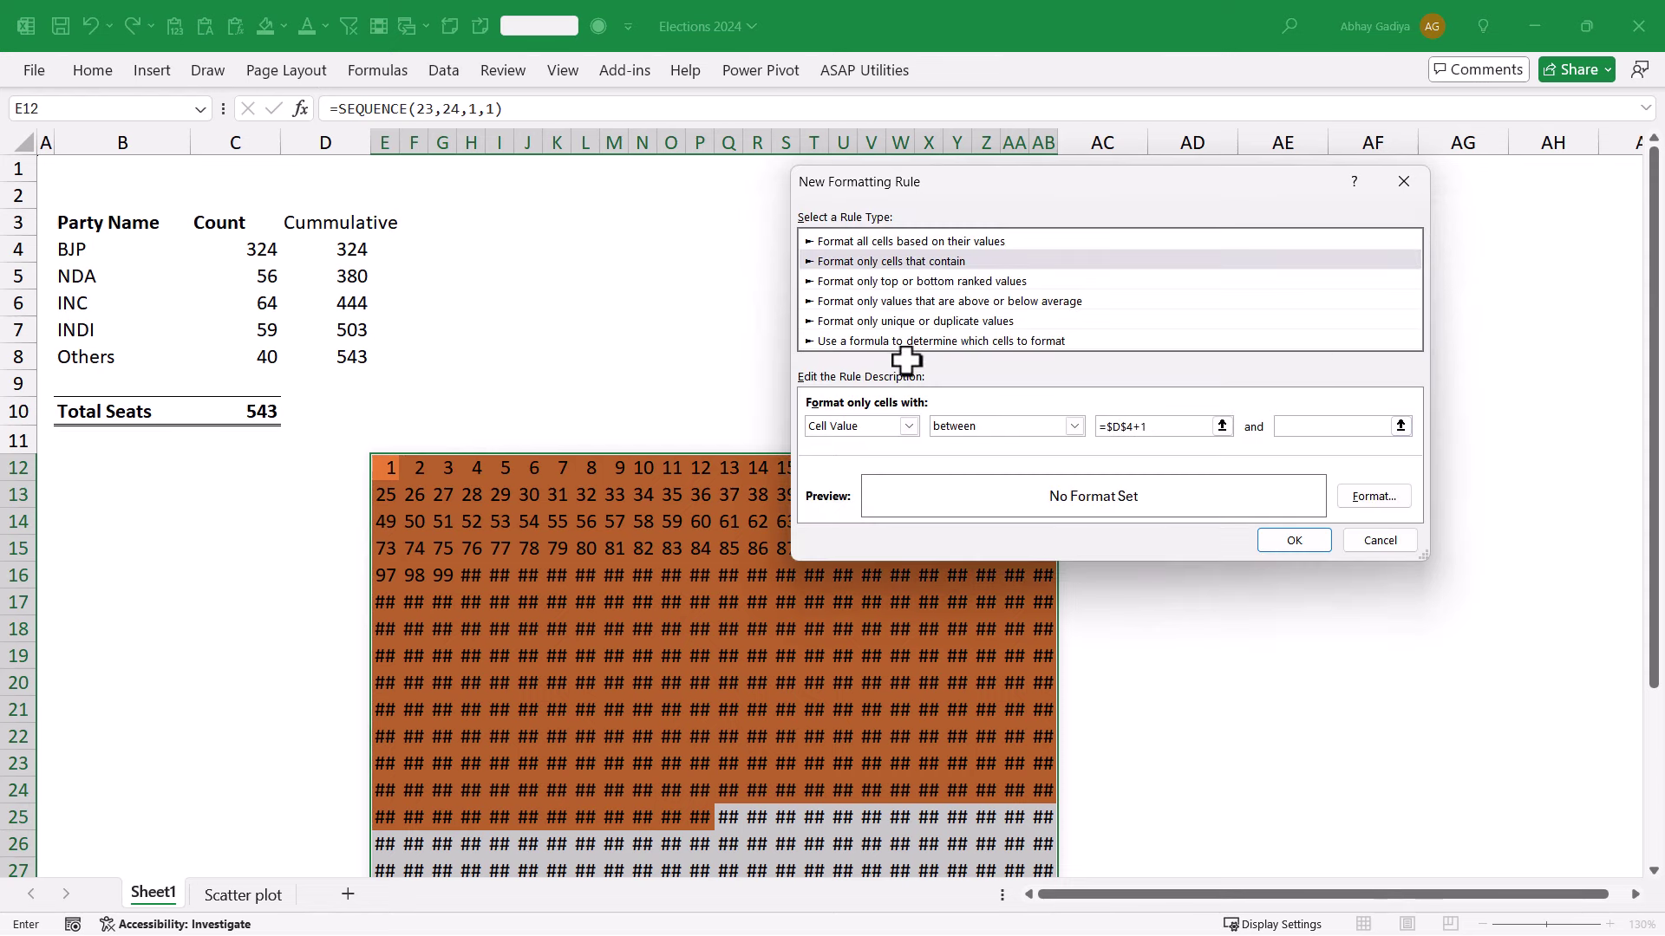
pyautogui.click(346, 270)
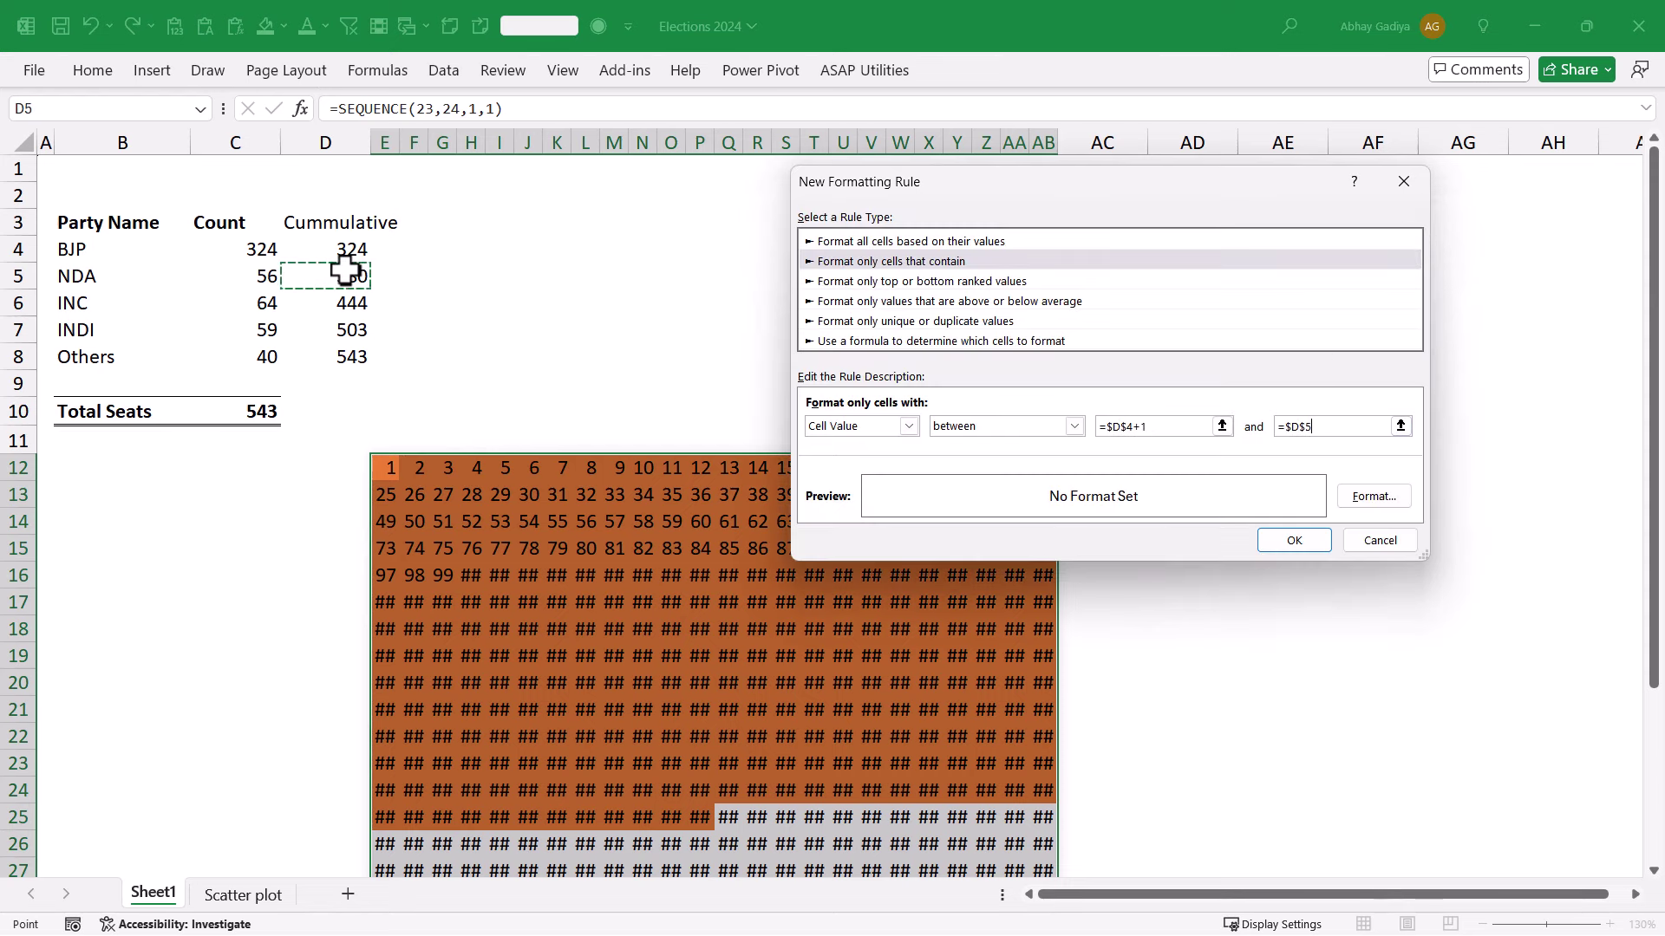
# - Give the NDA rule a light orange (peach) fill and save it
pyautogui.click(1367, 496)
pyautogui.press('Tab')
pyautogui.press('Down')
pyautogui.press('Down')
pyautogui.press('Down')
pyautogui.press('Down')
pyautogui.press('Right')
pyautogui.press('Right')
pyautogui.press('Right')
pyautogui.press('Right')
pyautogui.press('Right')
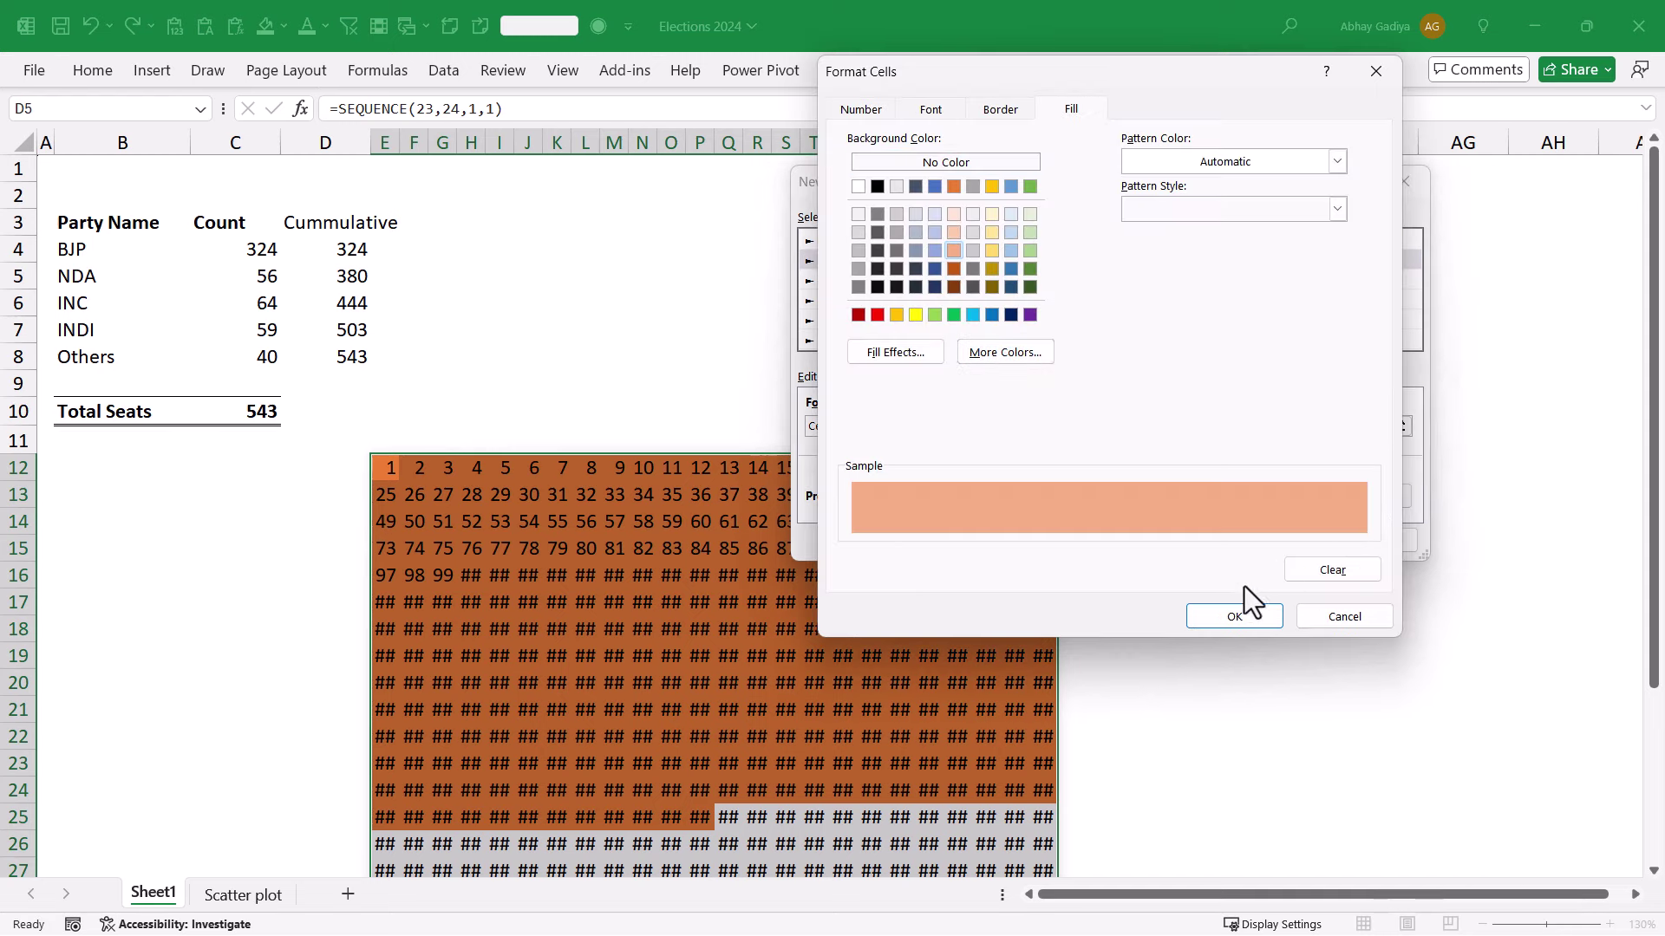
pyautogui.click(1219, 609)
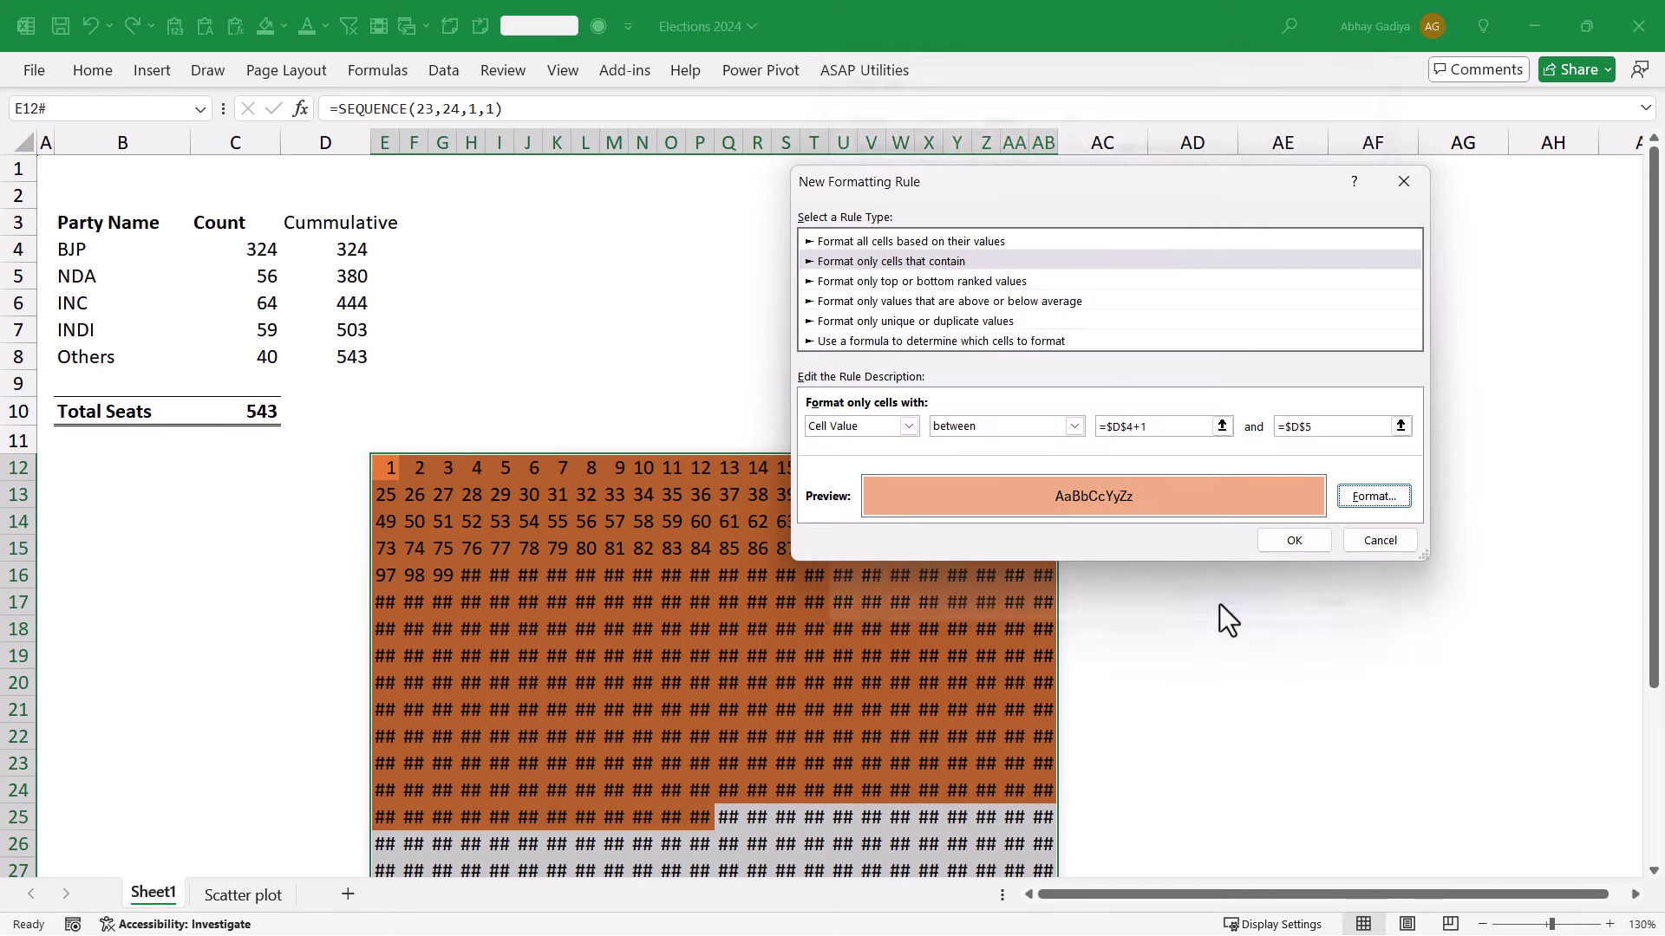
pyautogui.click(1295, 540)
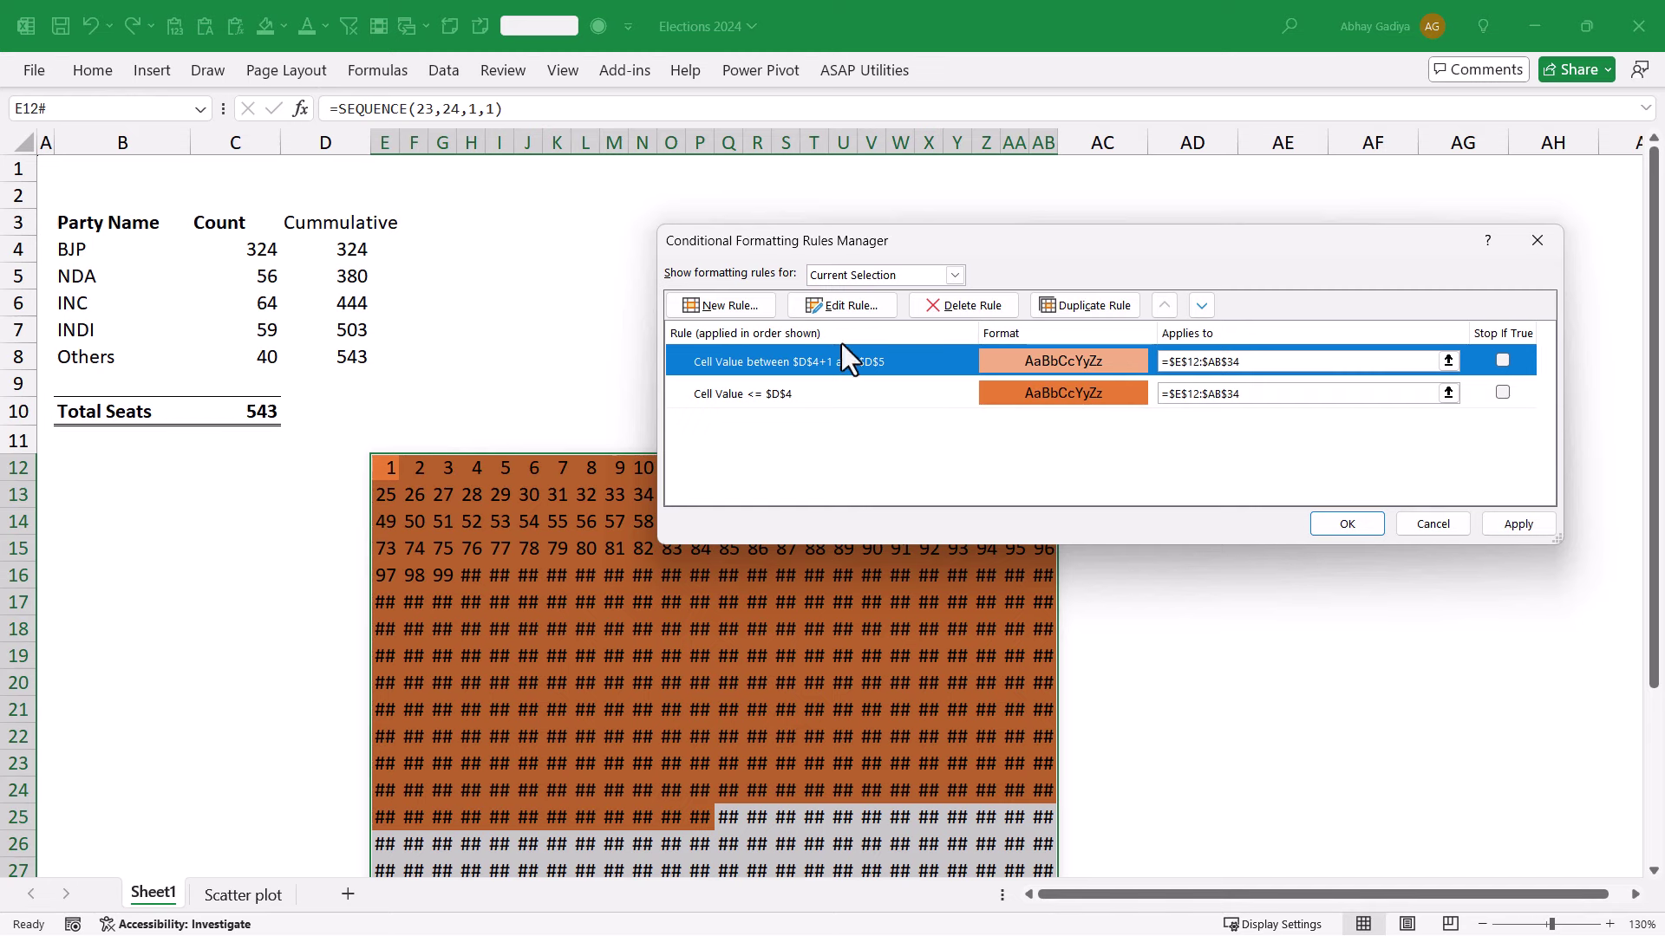
pyautogui.click(757, 307)
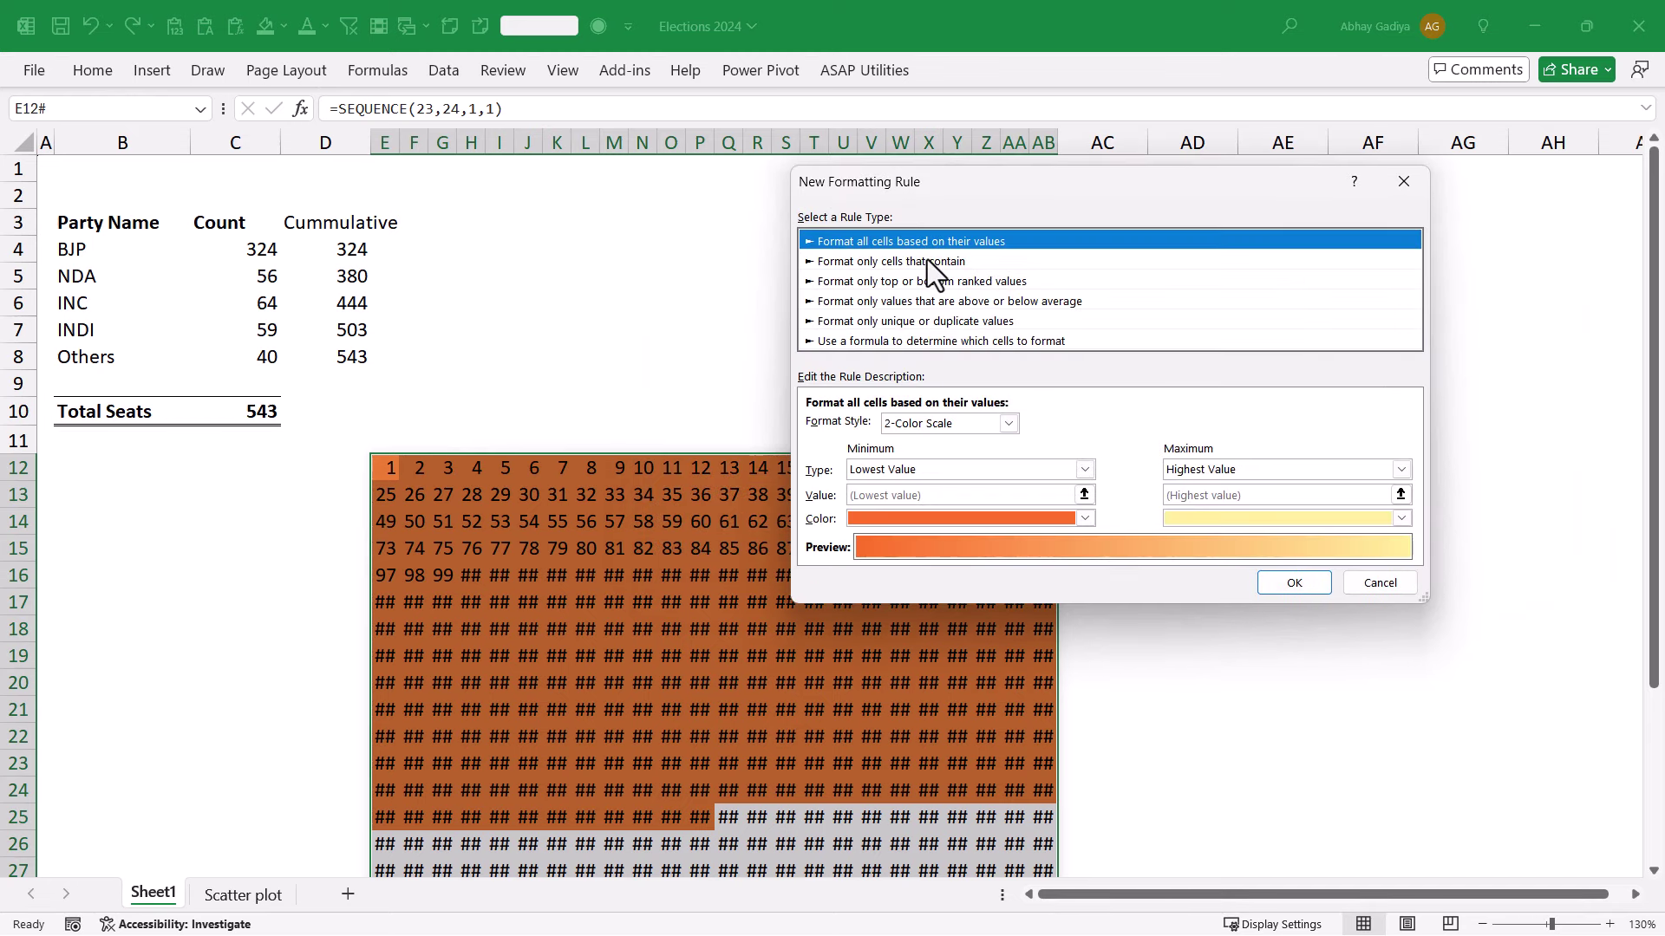
# - Add a blue-fill rule for values between =$D$5+1 and =$D$6 and apply it
pyautogui.click(928, 261)
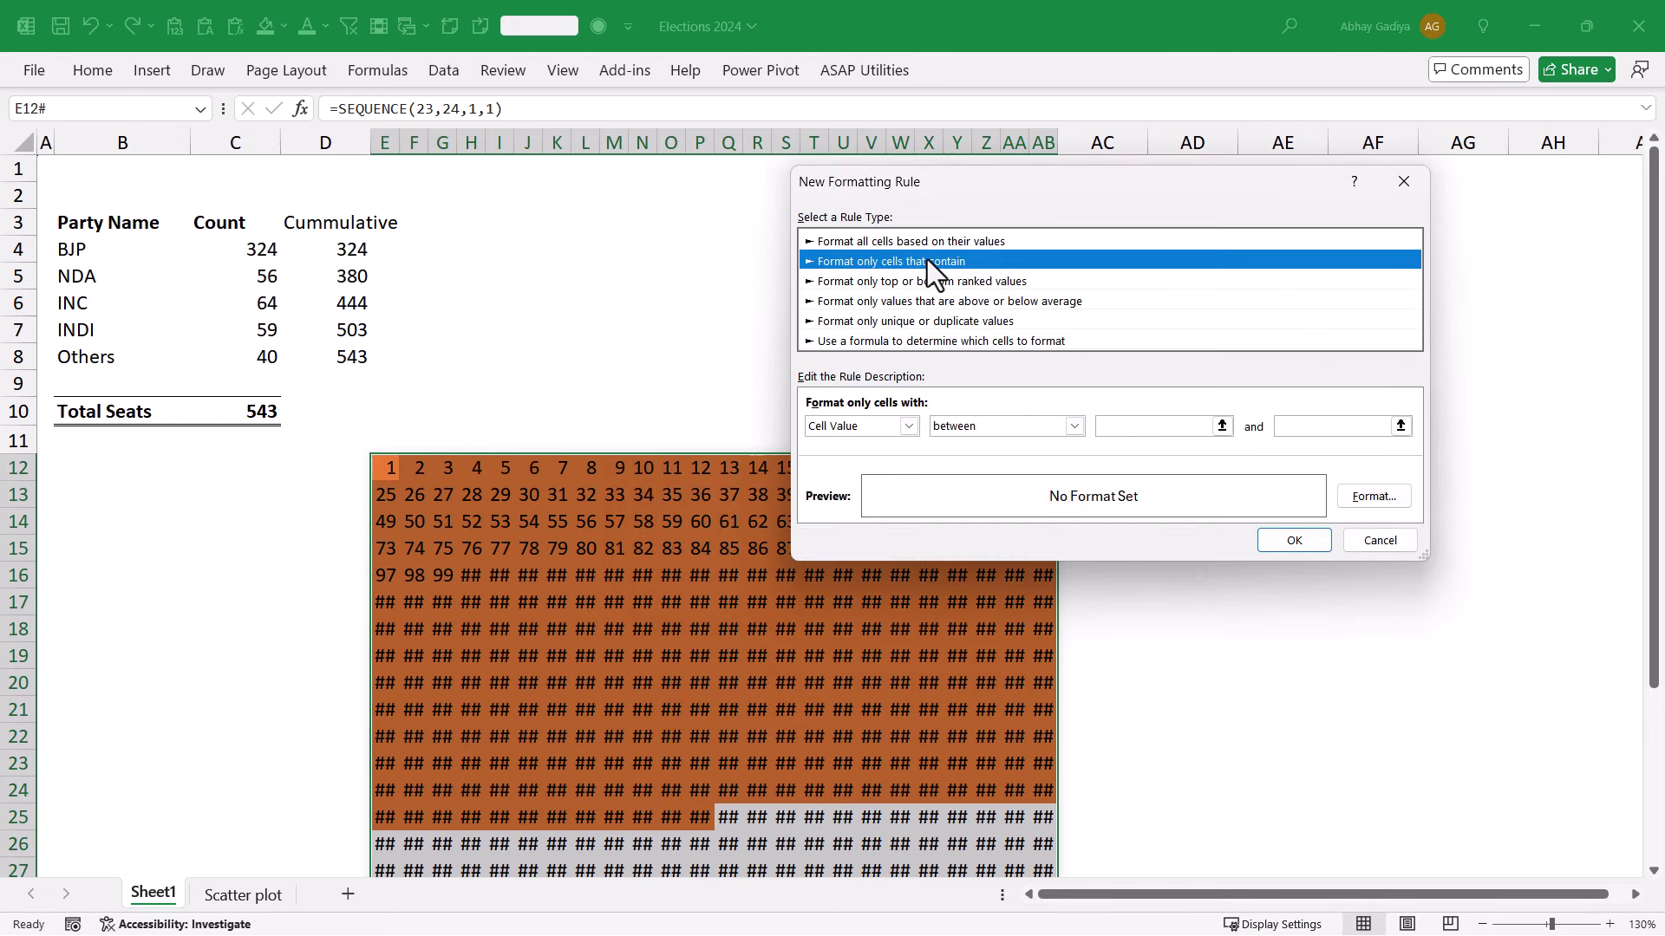
pyautogui.click(1153, 430)
pyautogui.click(354, 277)
pyautogui.write('+1')
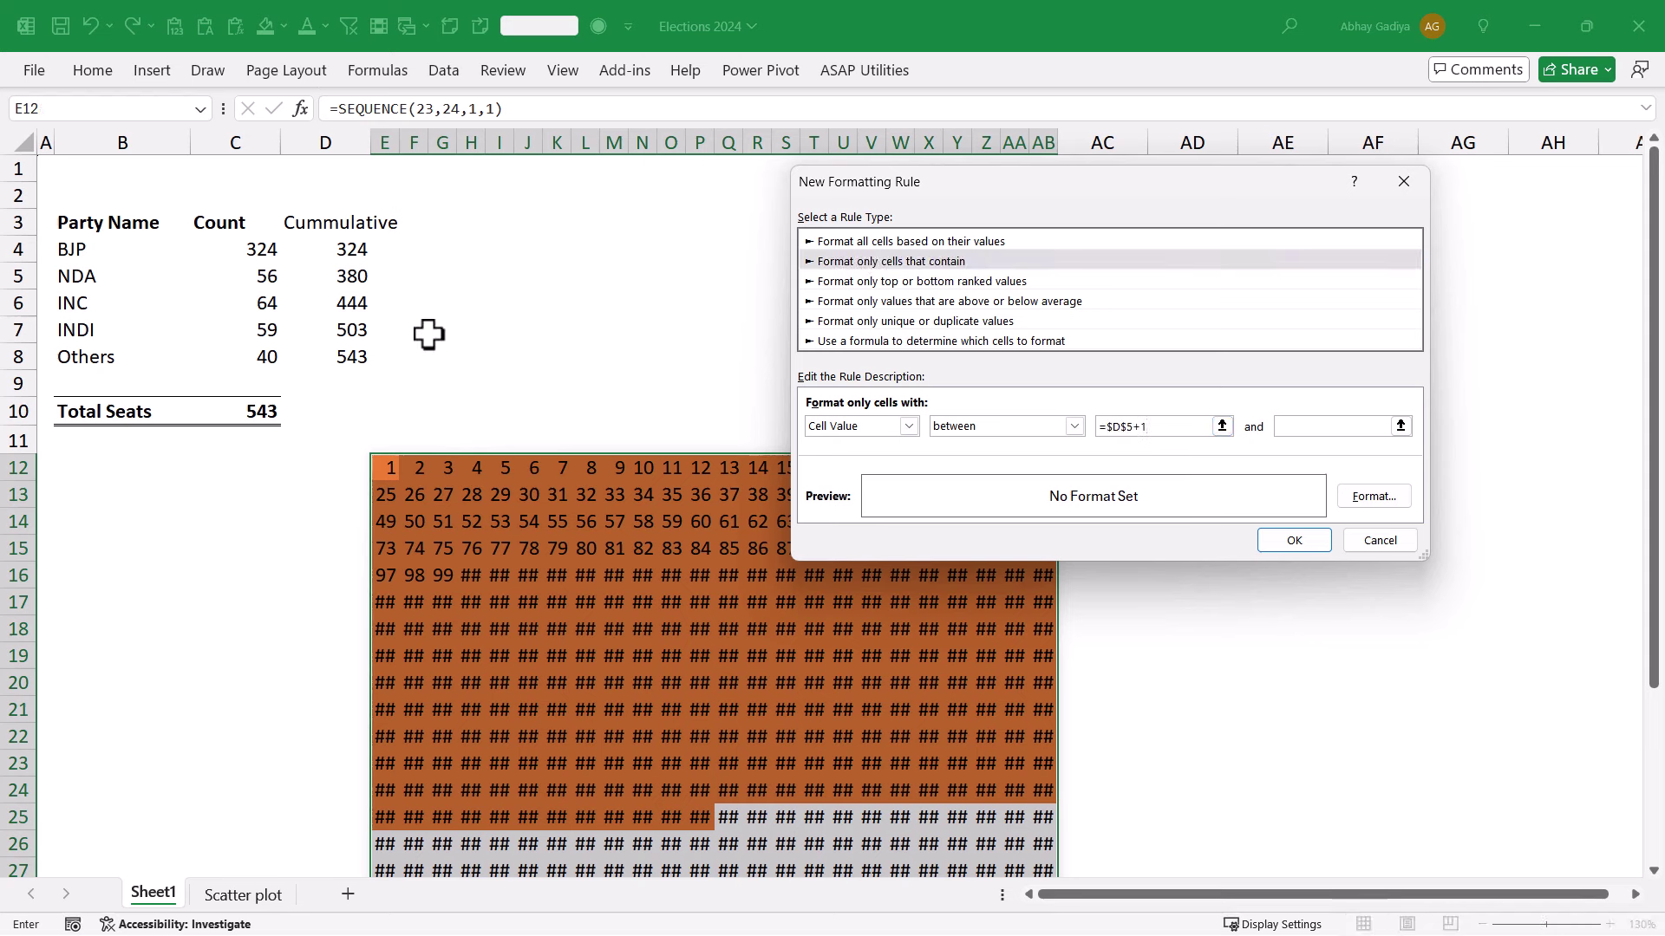
pyautogui.click(347, 301)
pyautogui.click(1379, 497)
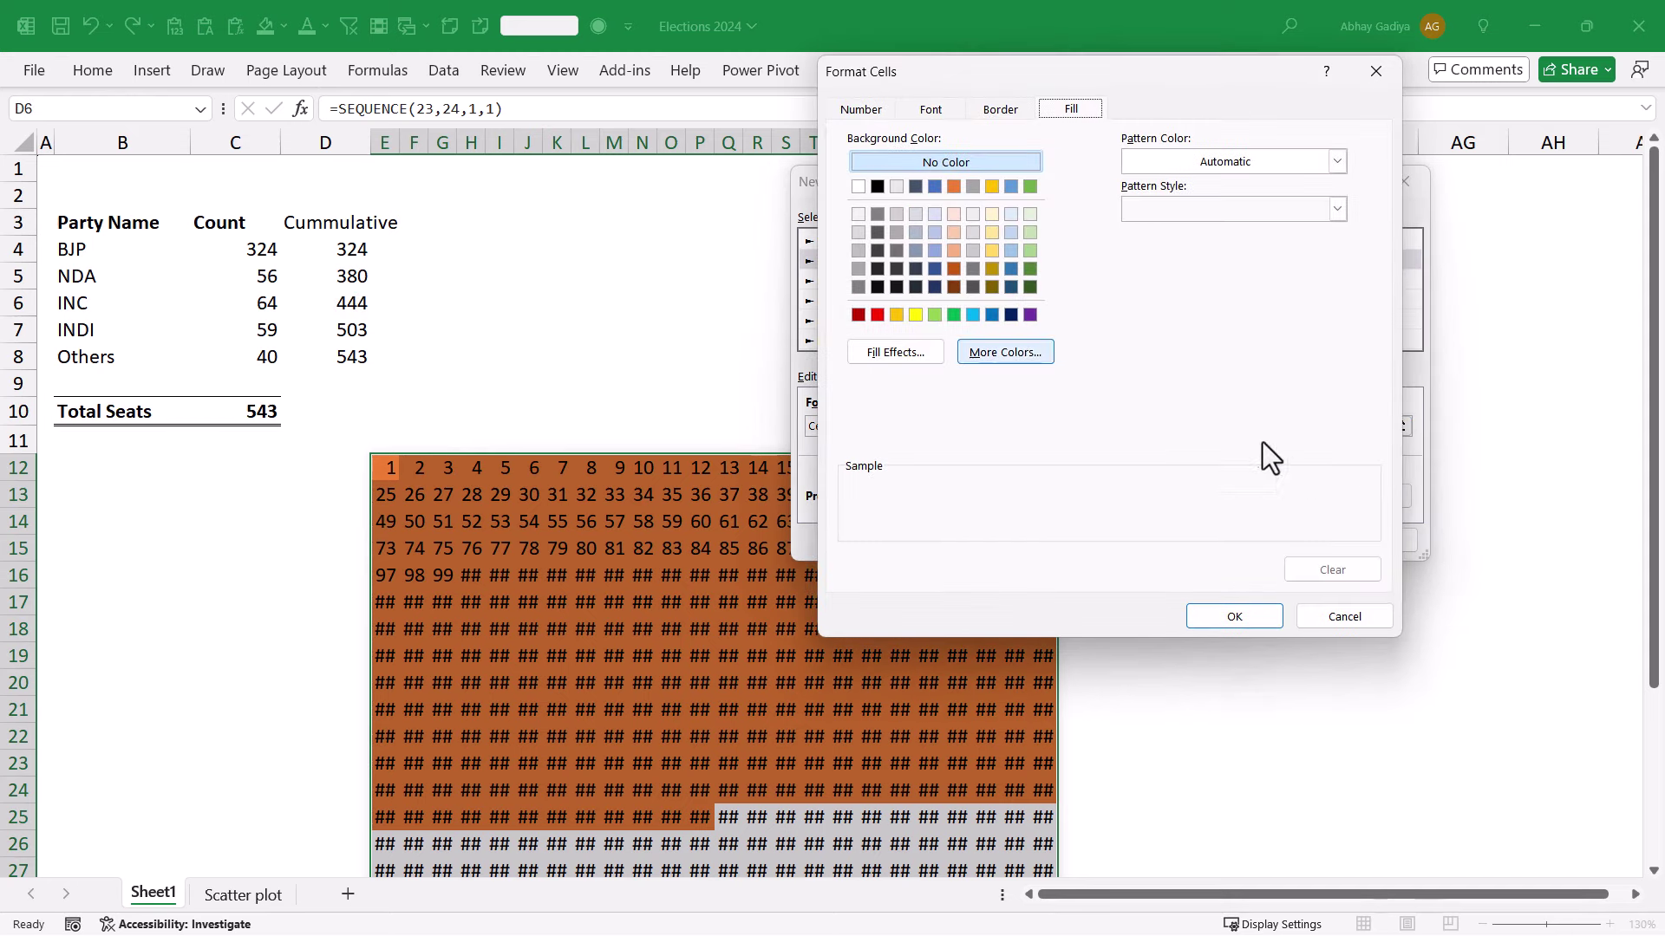
pyautogui.click(991, 315)
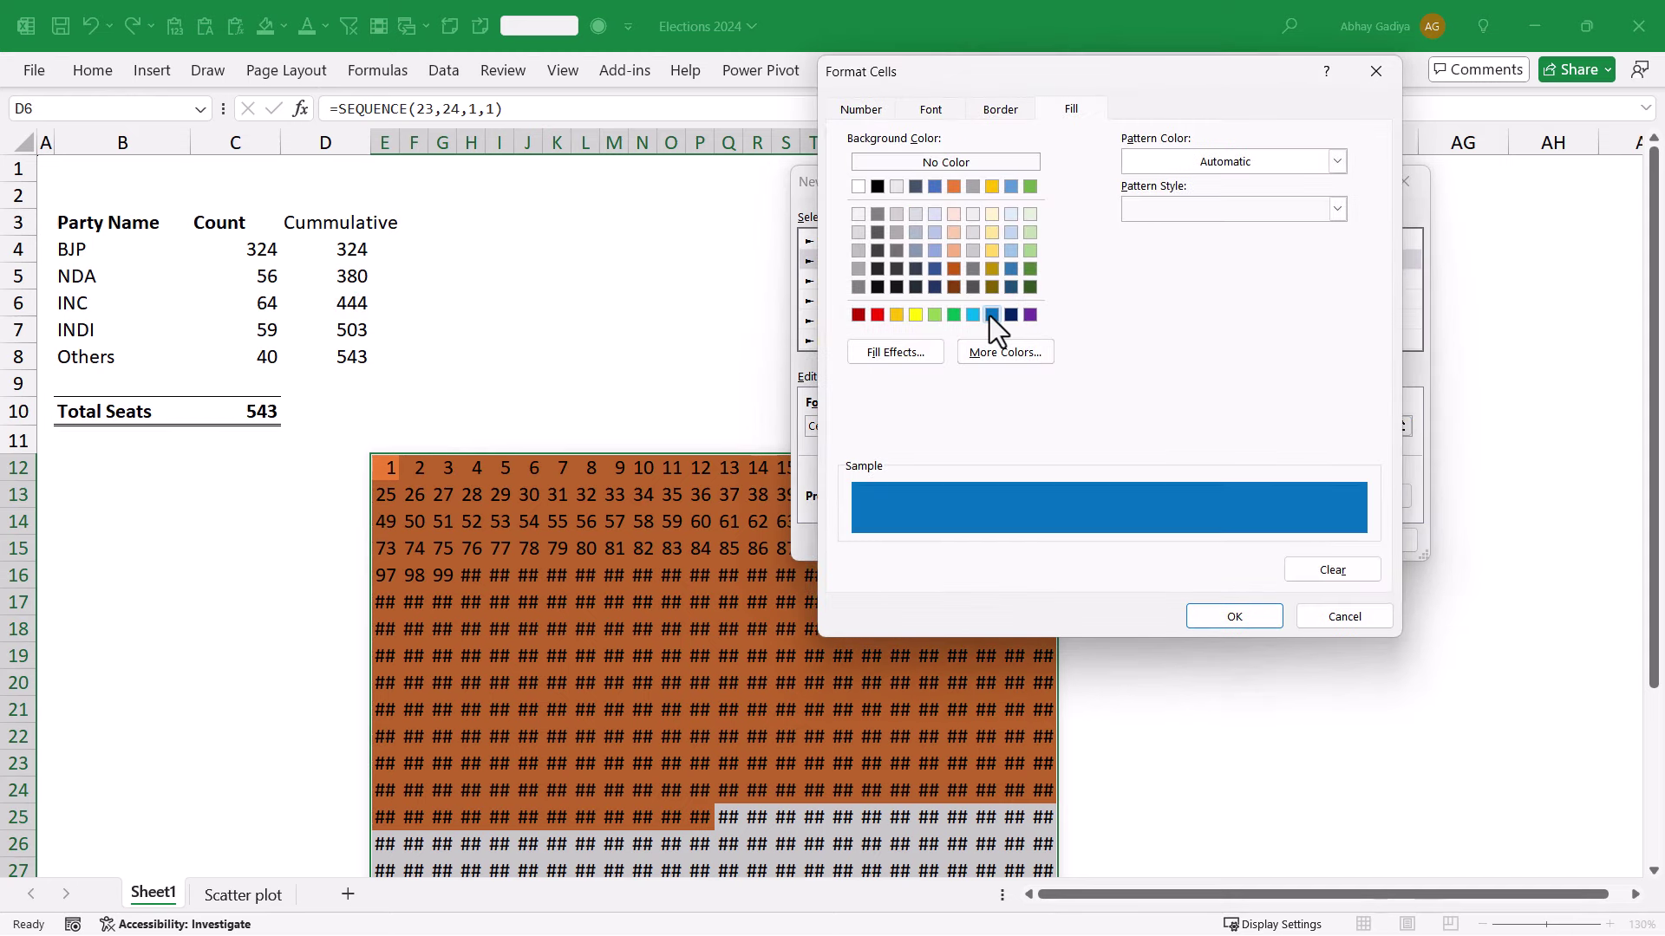
pyautogui.click(1233, 616)
pyautogui.click(1304, 537)
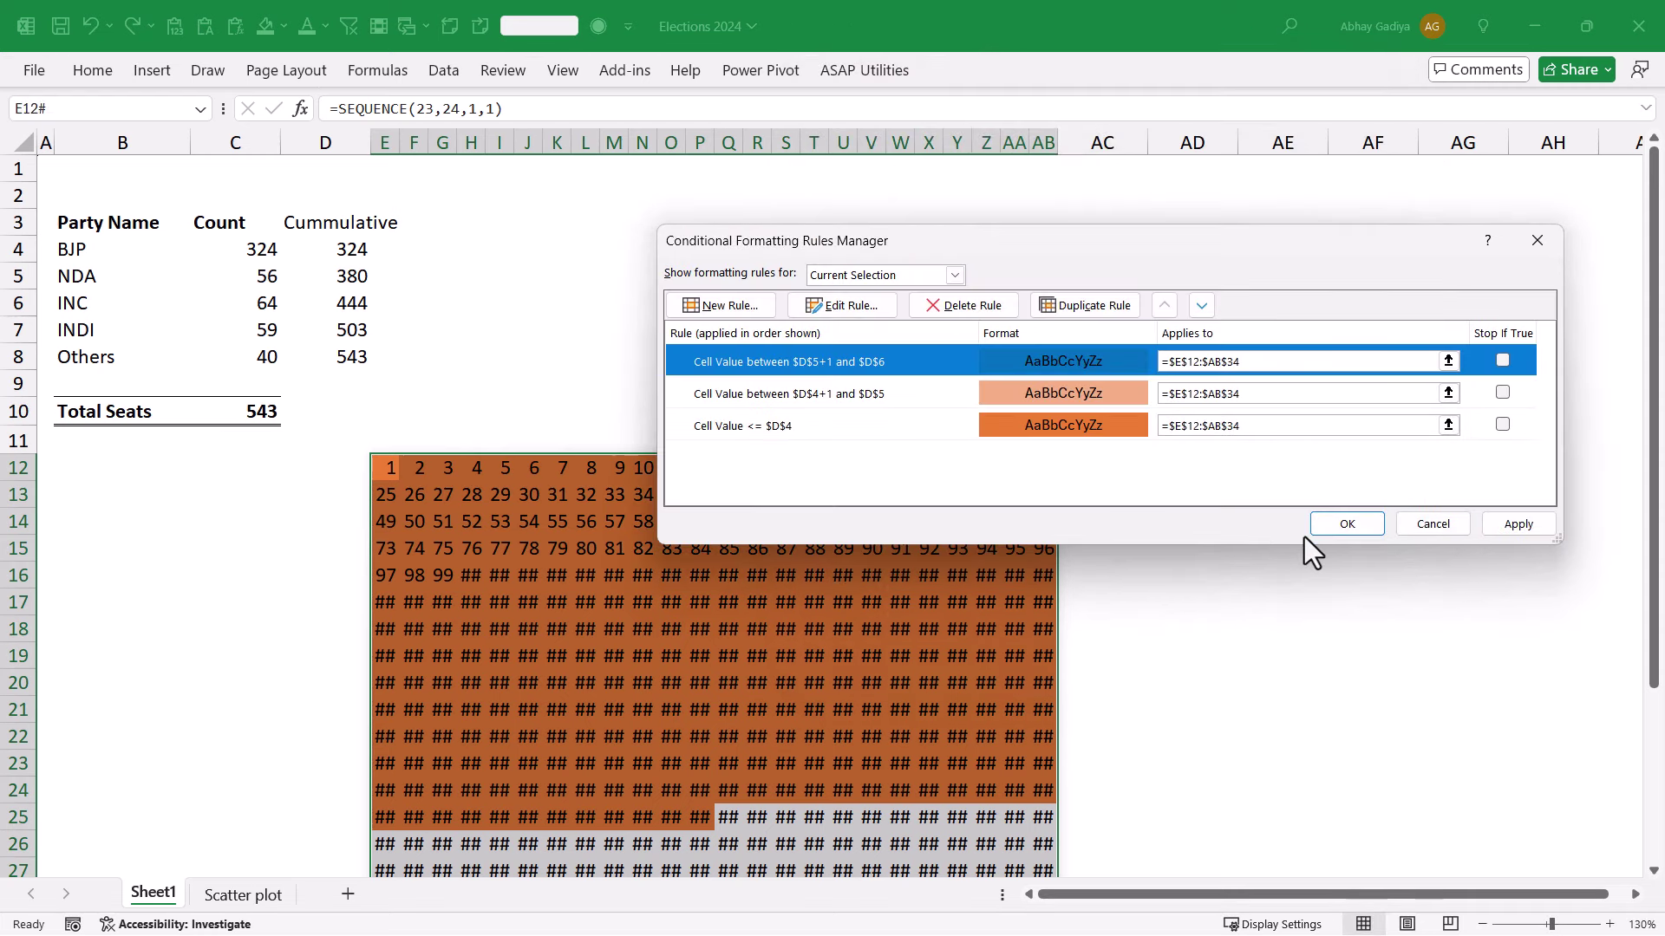
pyautogui.click(1500, 523)
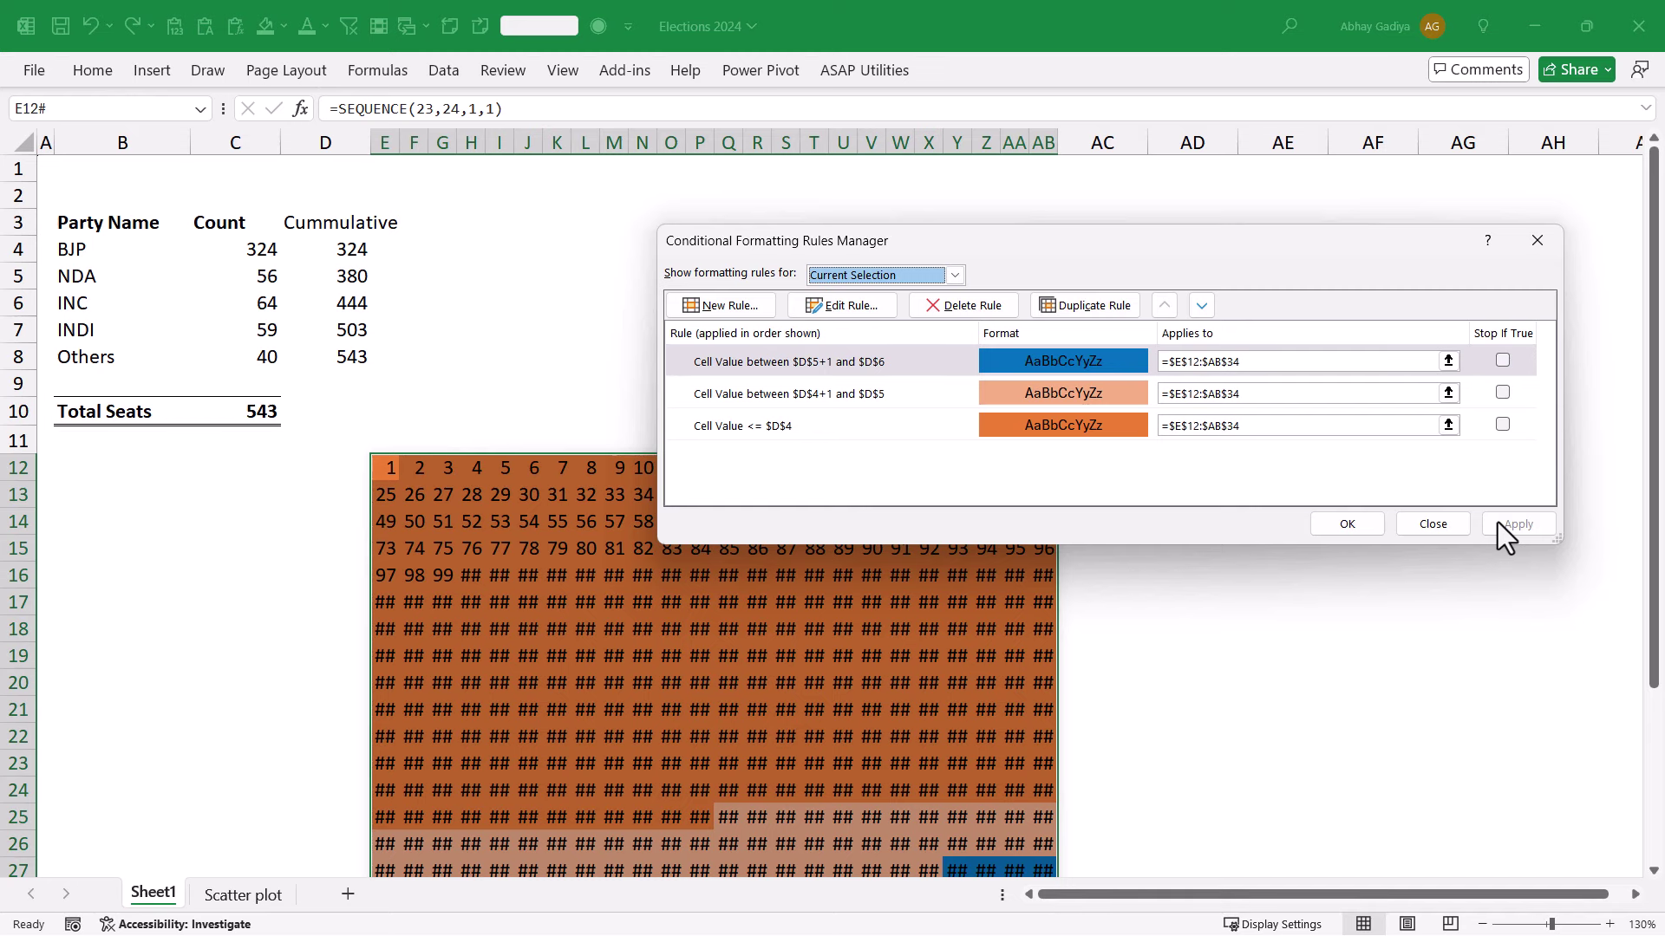
# - Add a light blue rule for values between =$D$6+1 and =$D$7
pyautogui.click(751, 311)
pyautogui.click(898, 263)
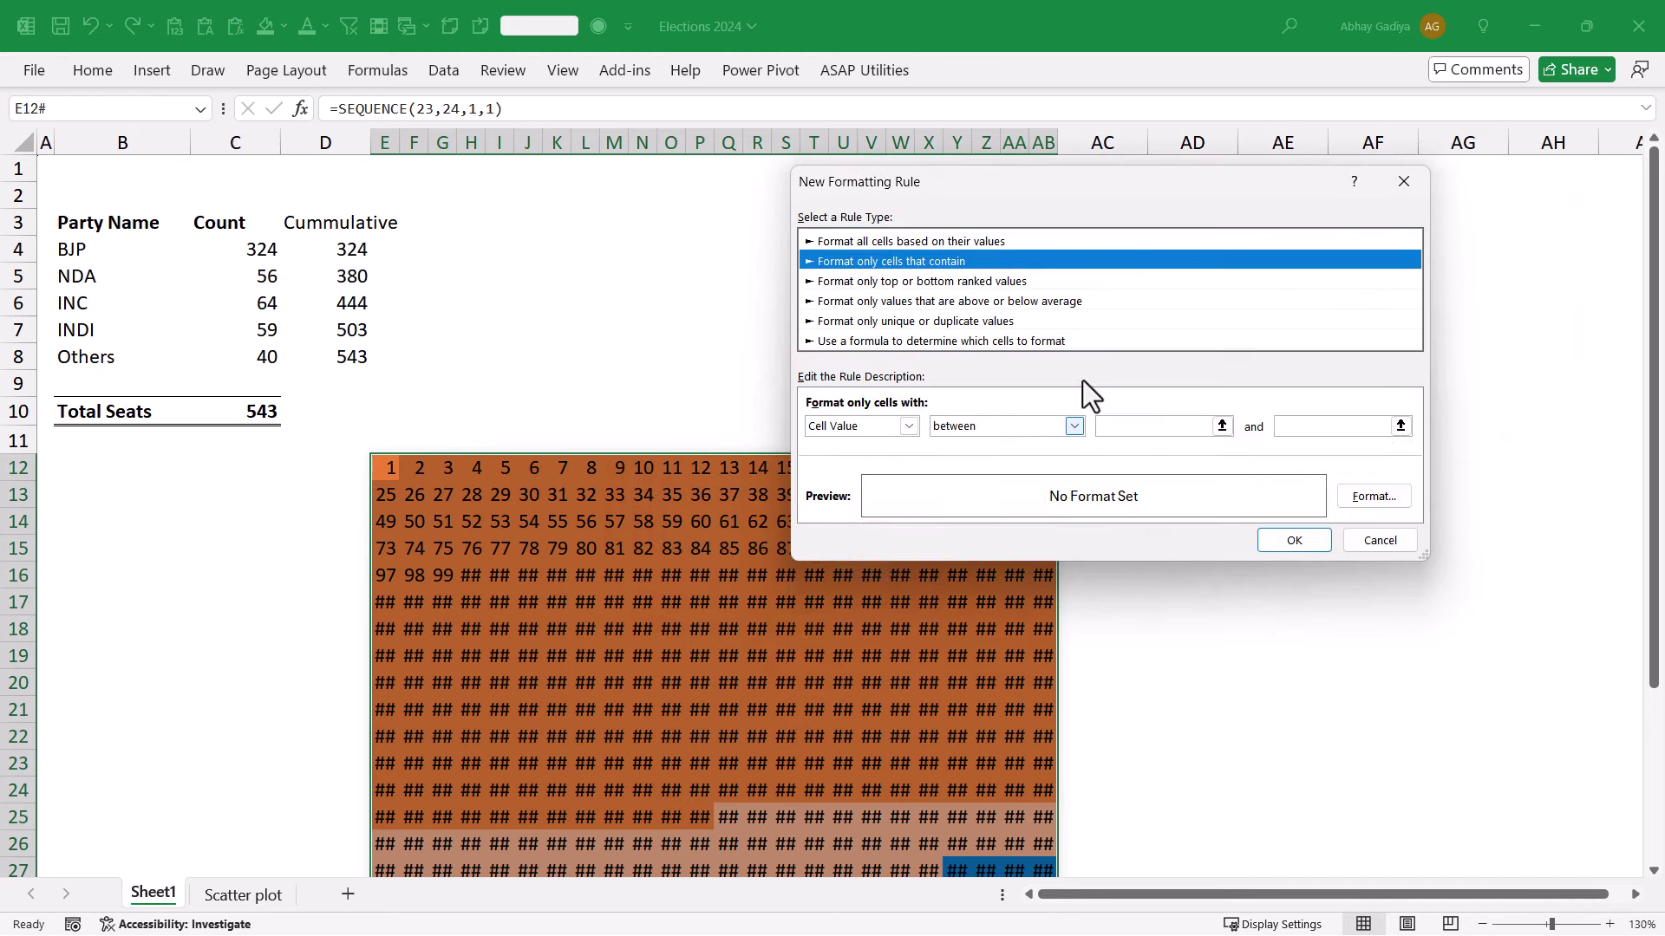
pyautogui.click(1160, 426)
pyautogui.click(348, 312)
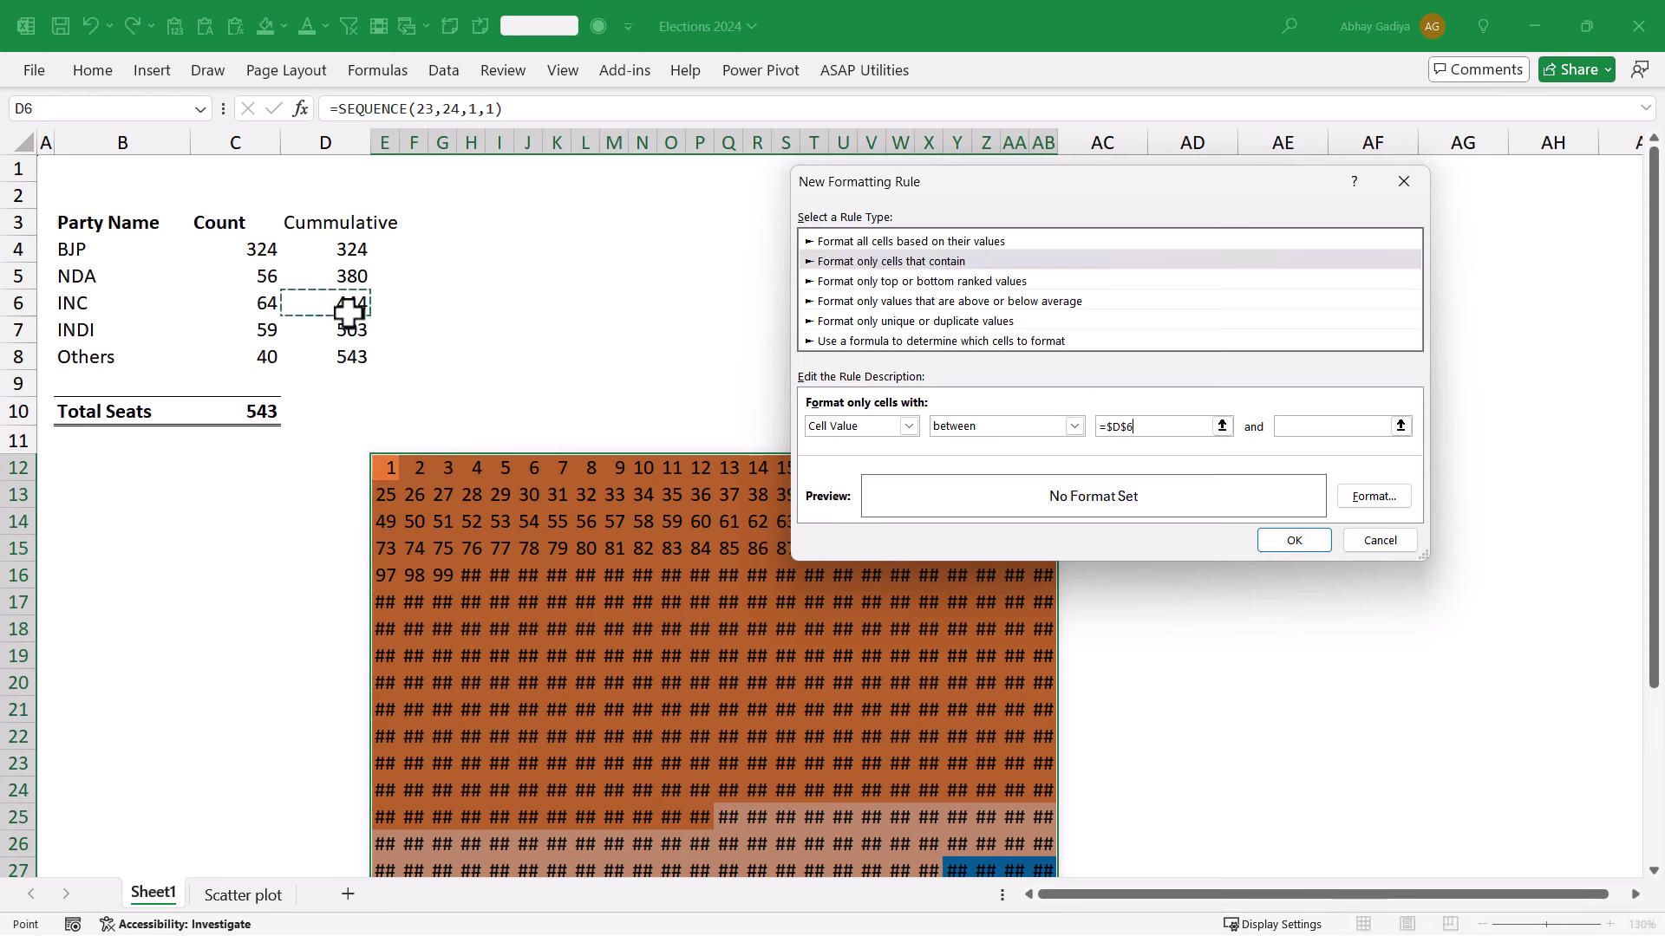
pyautogui.write('+1')
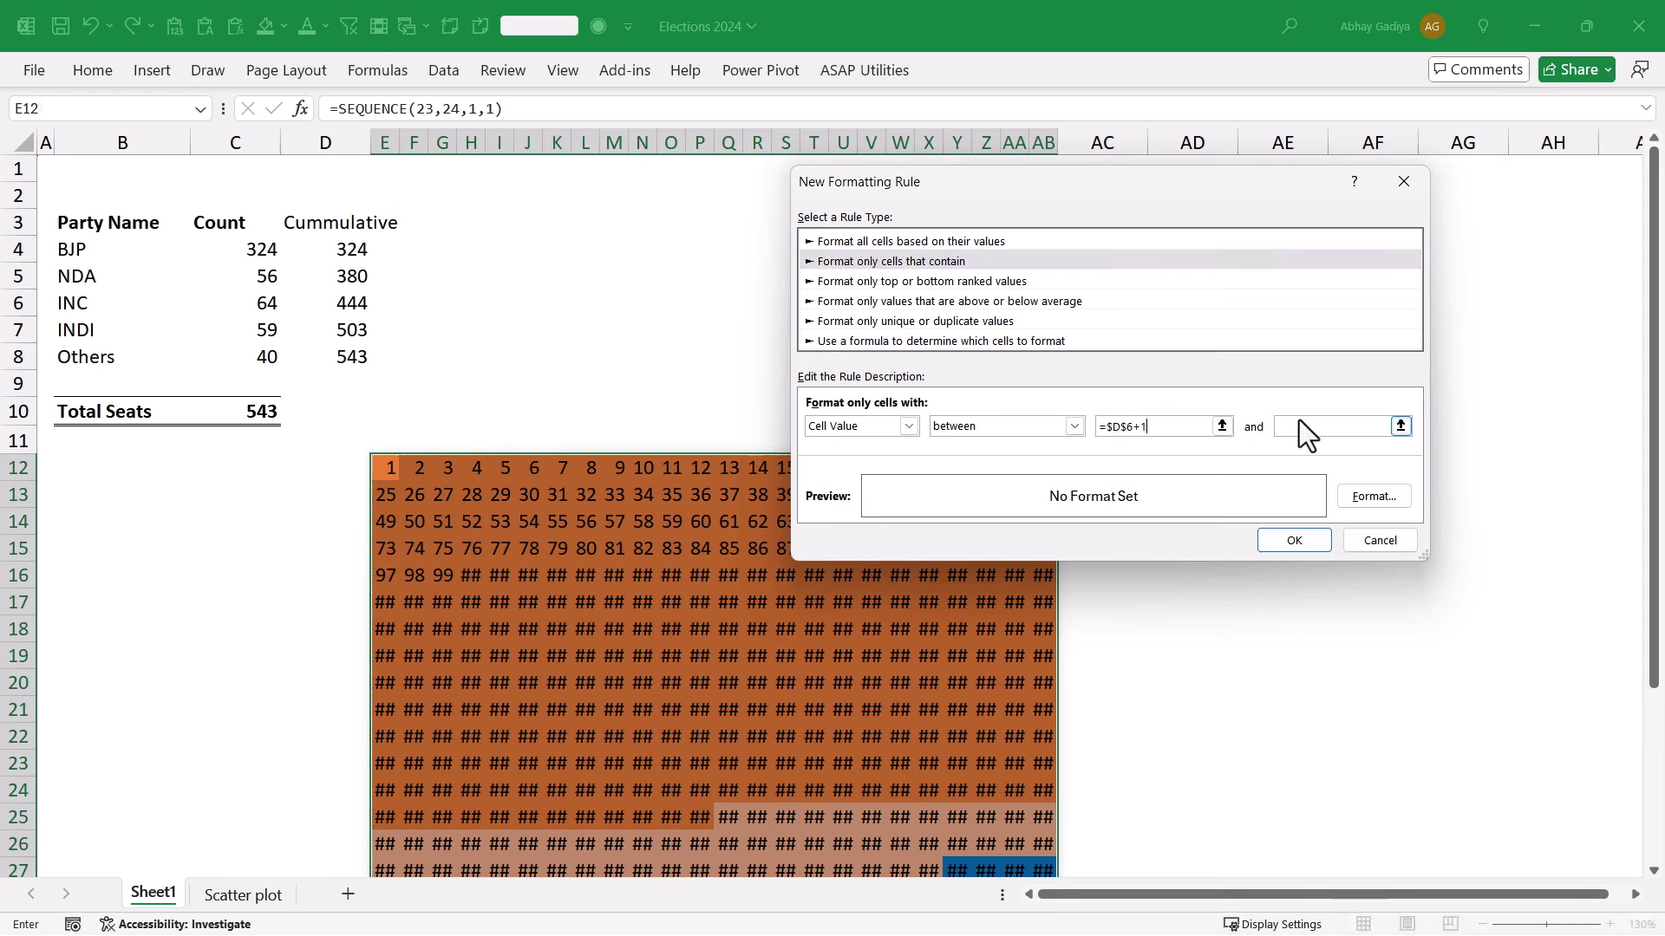
pyautogui.click(327, 330)
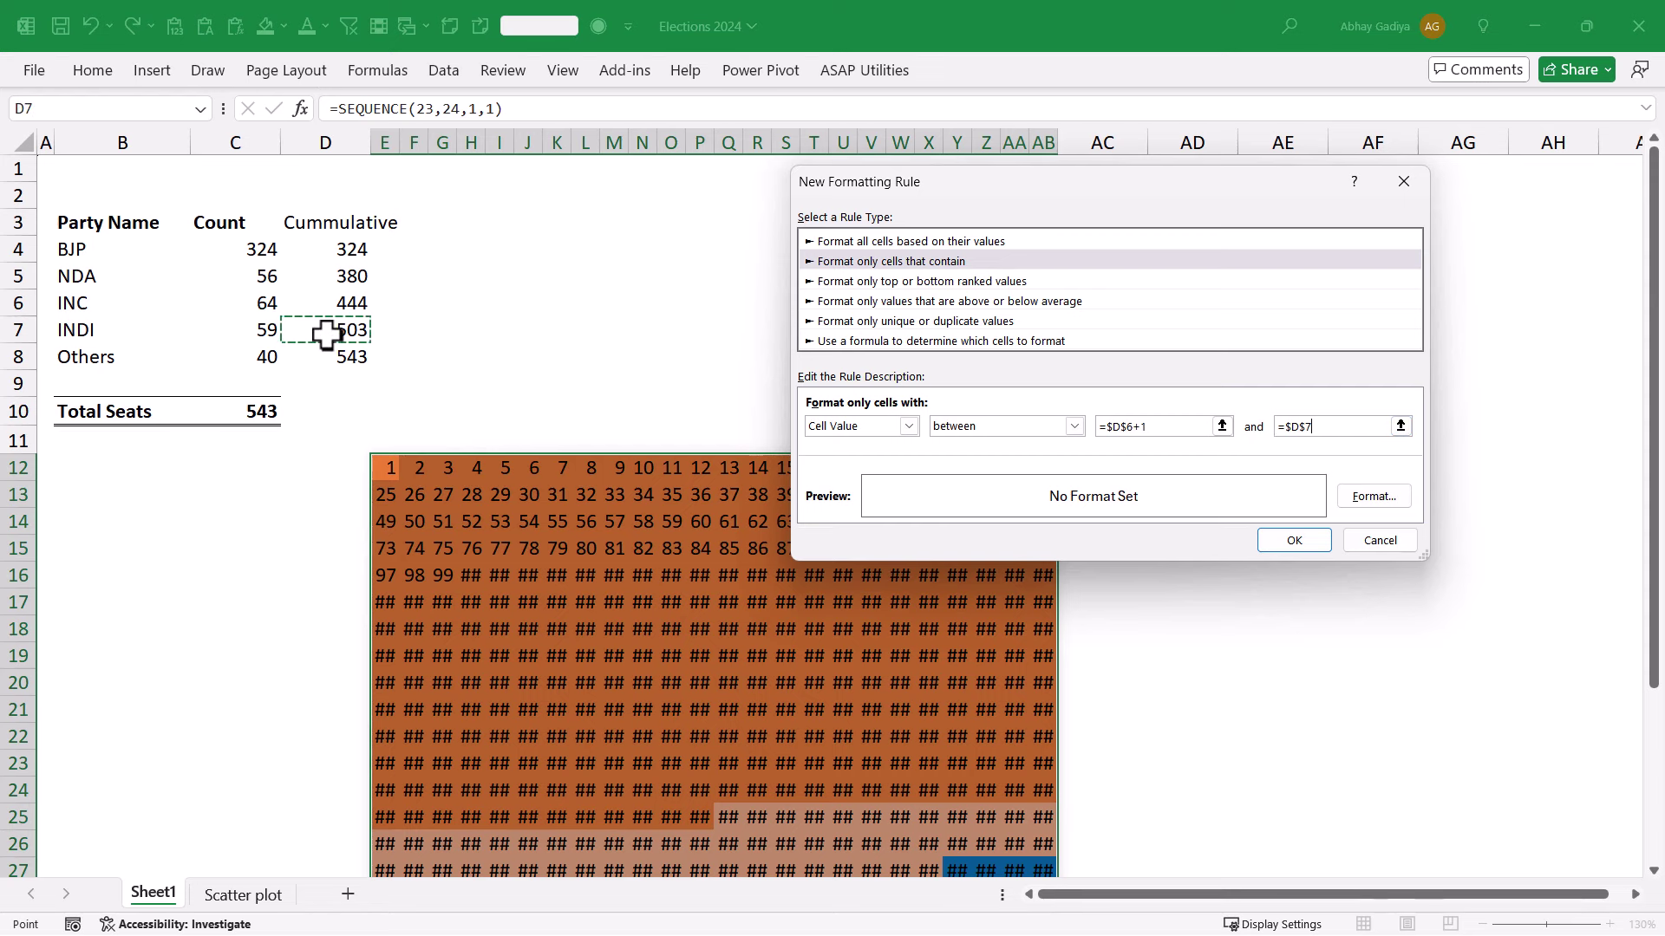
pyautogui.click(1365, 505)
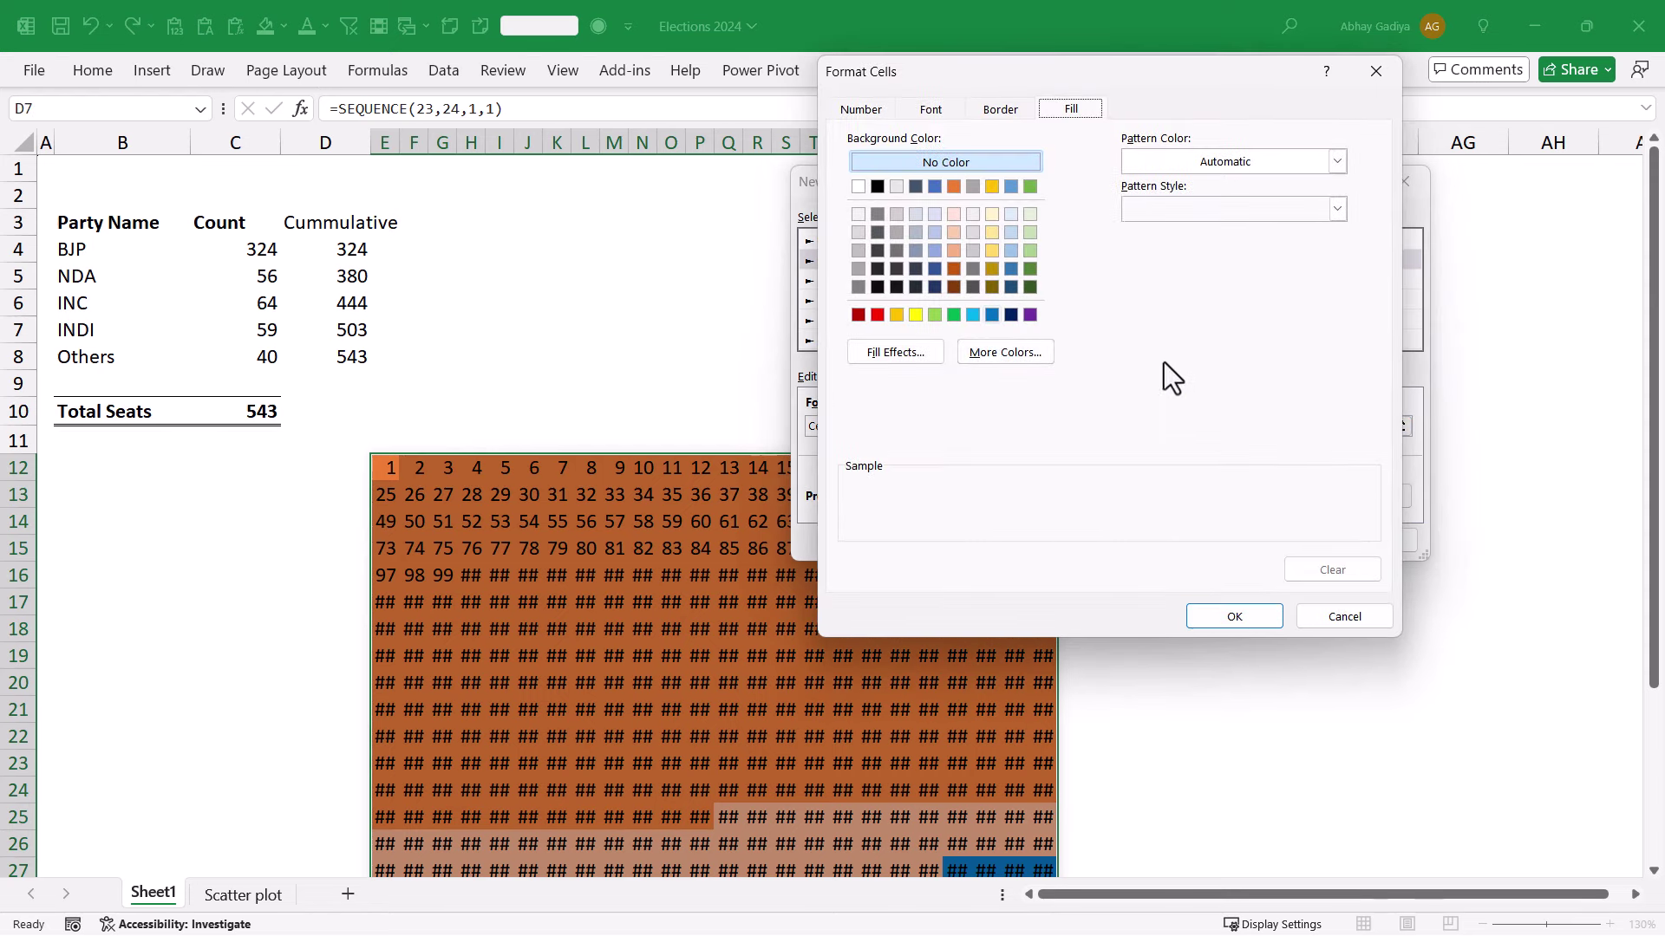
pyautogui.click(1011, 252)
pyautogui.click(1239, 615)
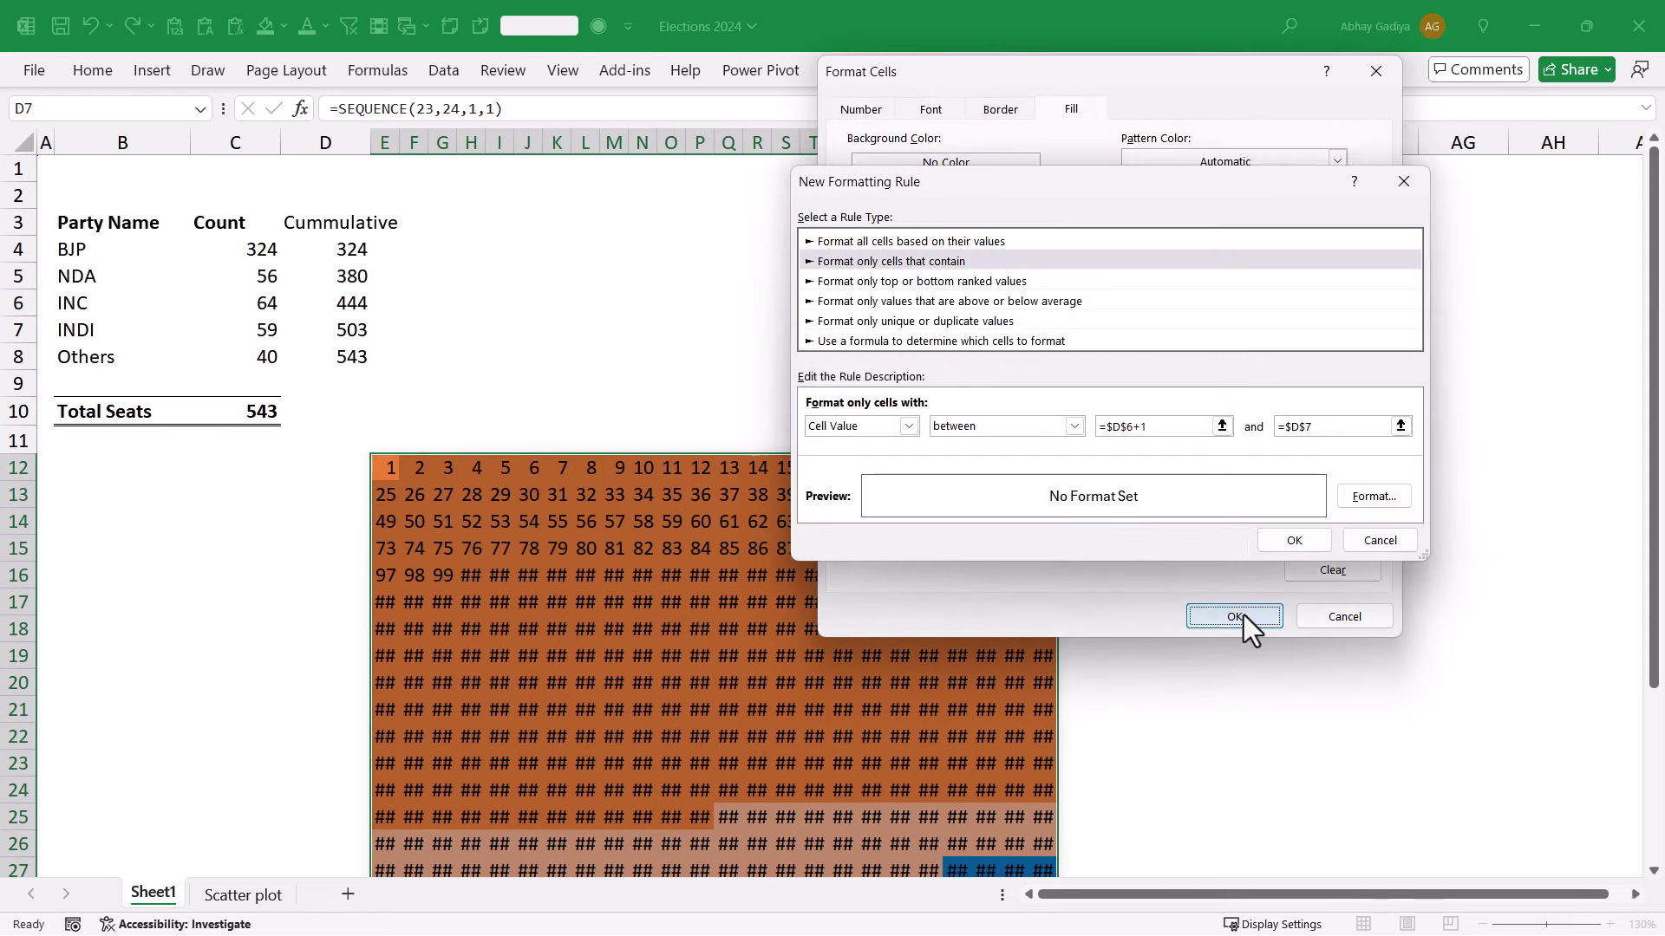
pyautogui.click(1309, 548)
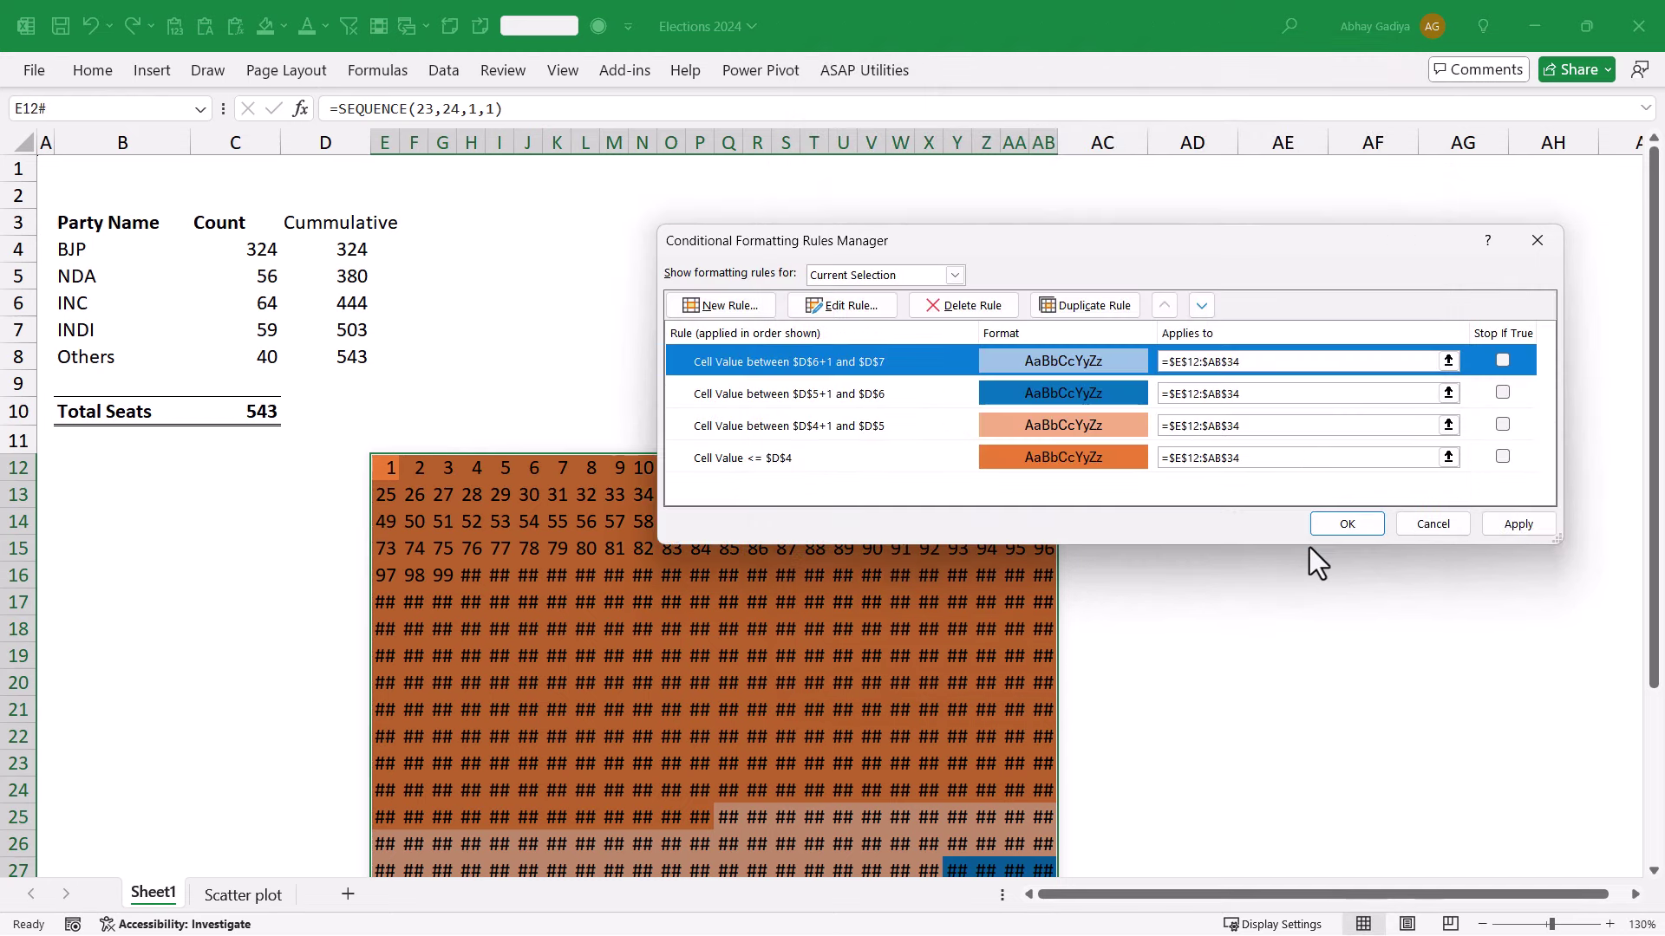
# - Add a light green rule for values between =$D$7+1 and =$D$8
pyautogui.click(736, 304)
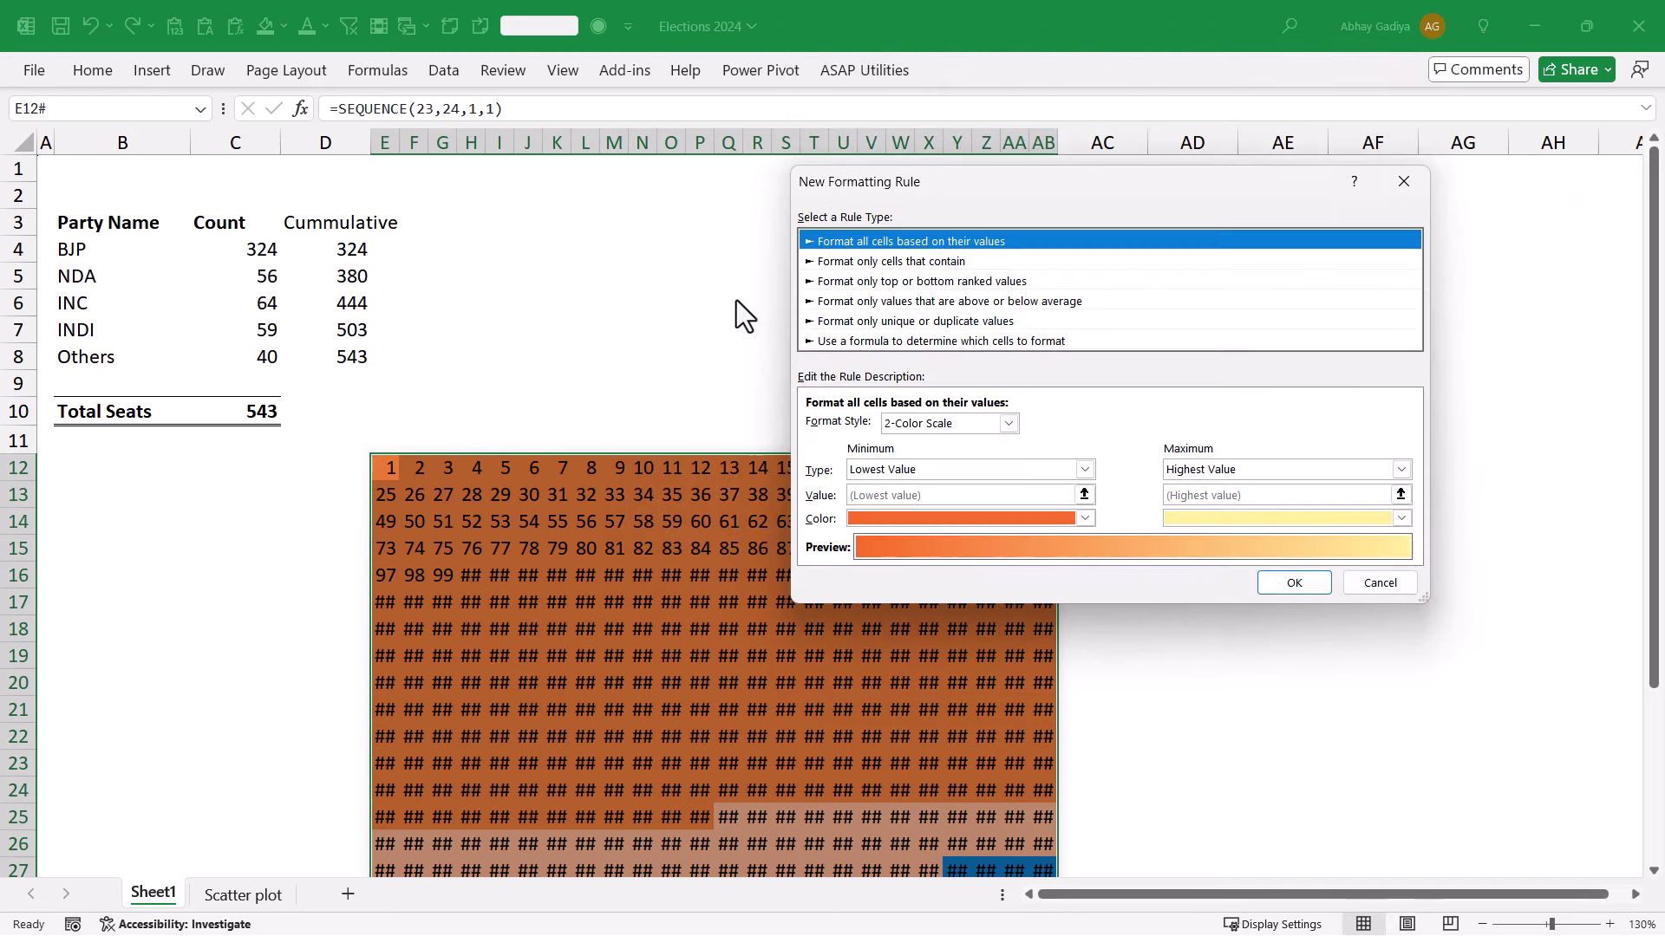
pyautogui.click(906, 260)
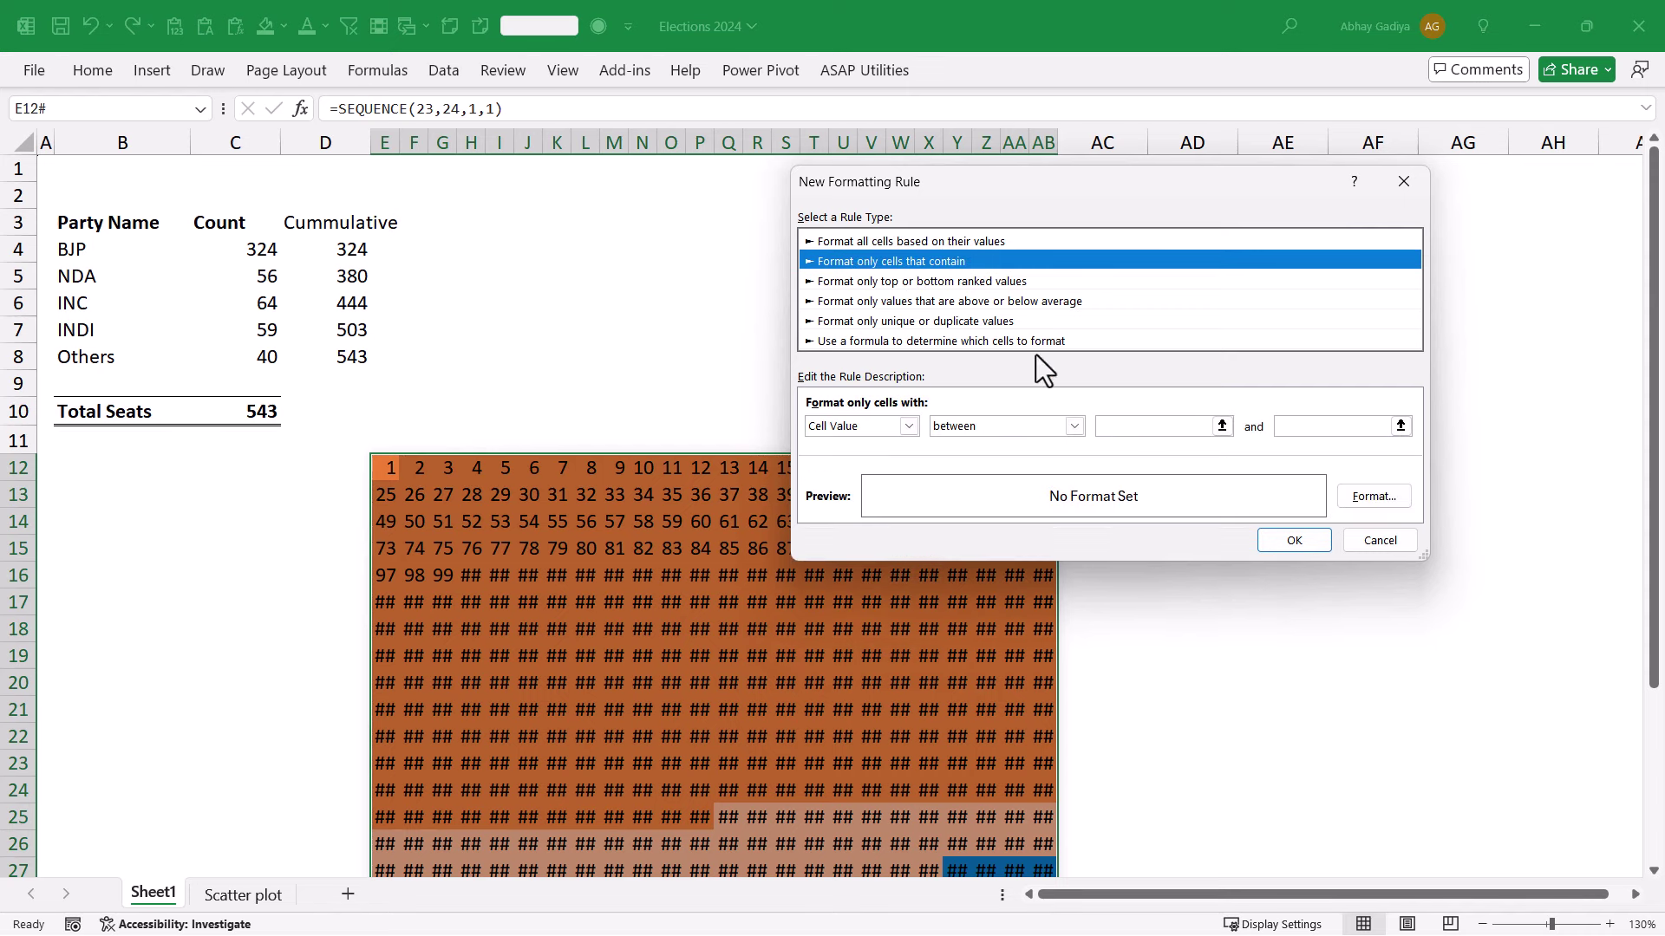
pyautogui.click(1135, 426)
pyautogui.click(349, 327)
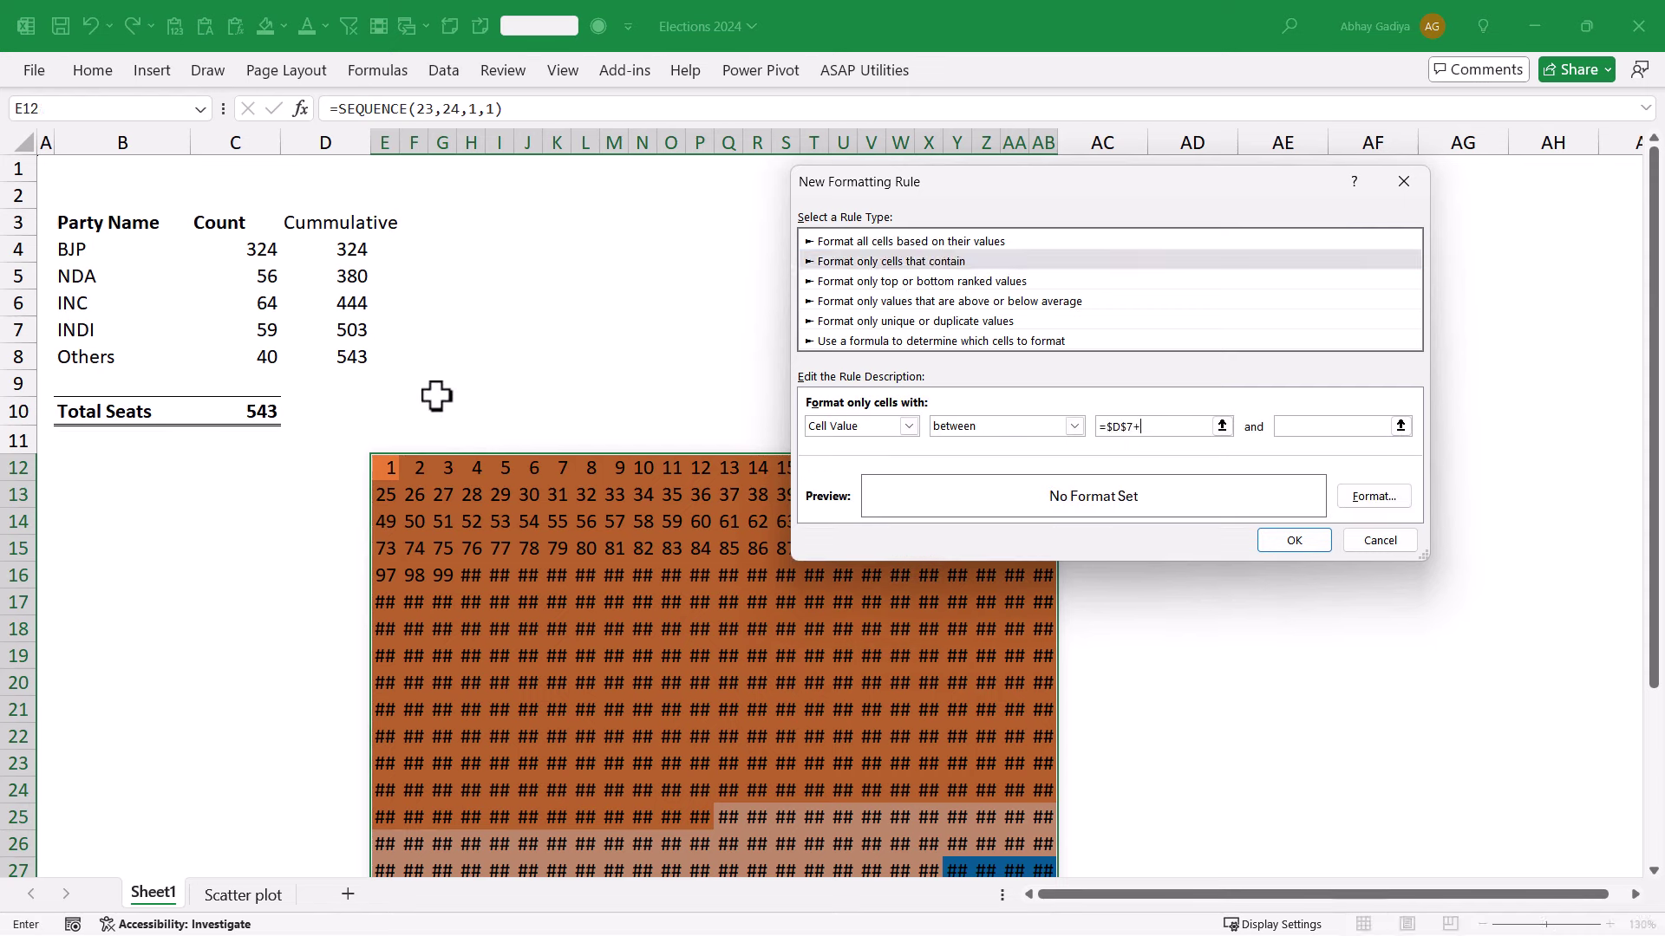
pyautogui.click(1311, 427)
pyautogui.click(359, 358)
pyautogui.click(1375, 497)
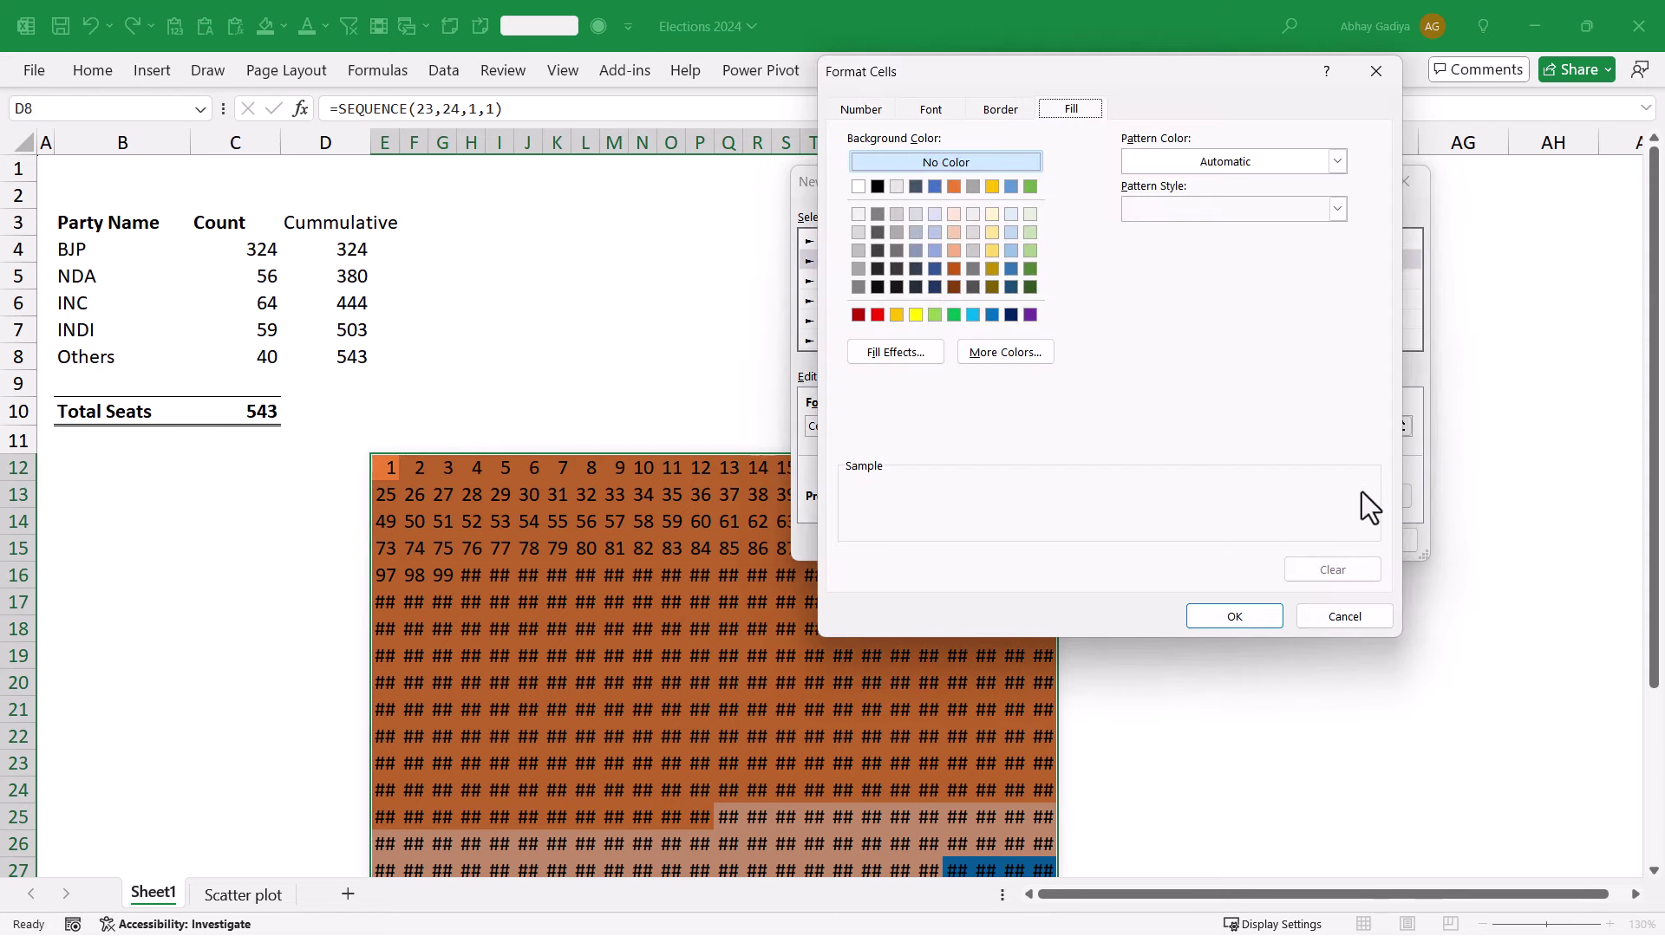
pyautogui.click(936, 314)
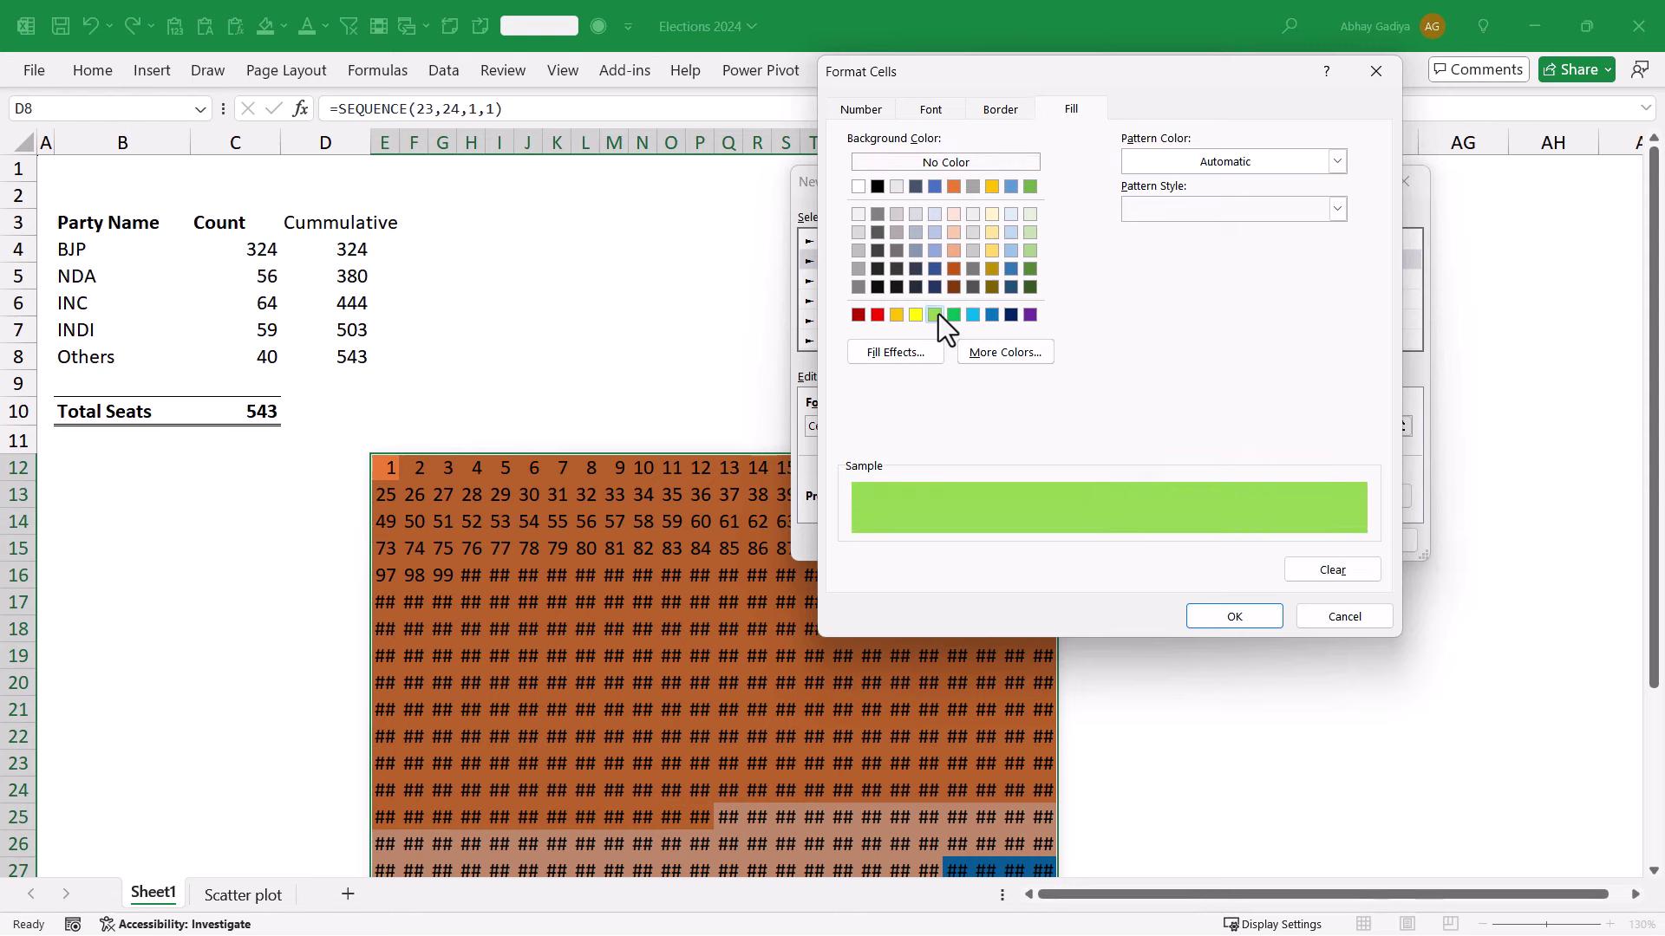
pyautogui.click(1226, 618)
pyautogui.click(1293, 542)
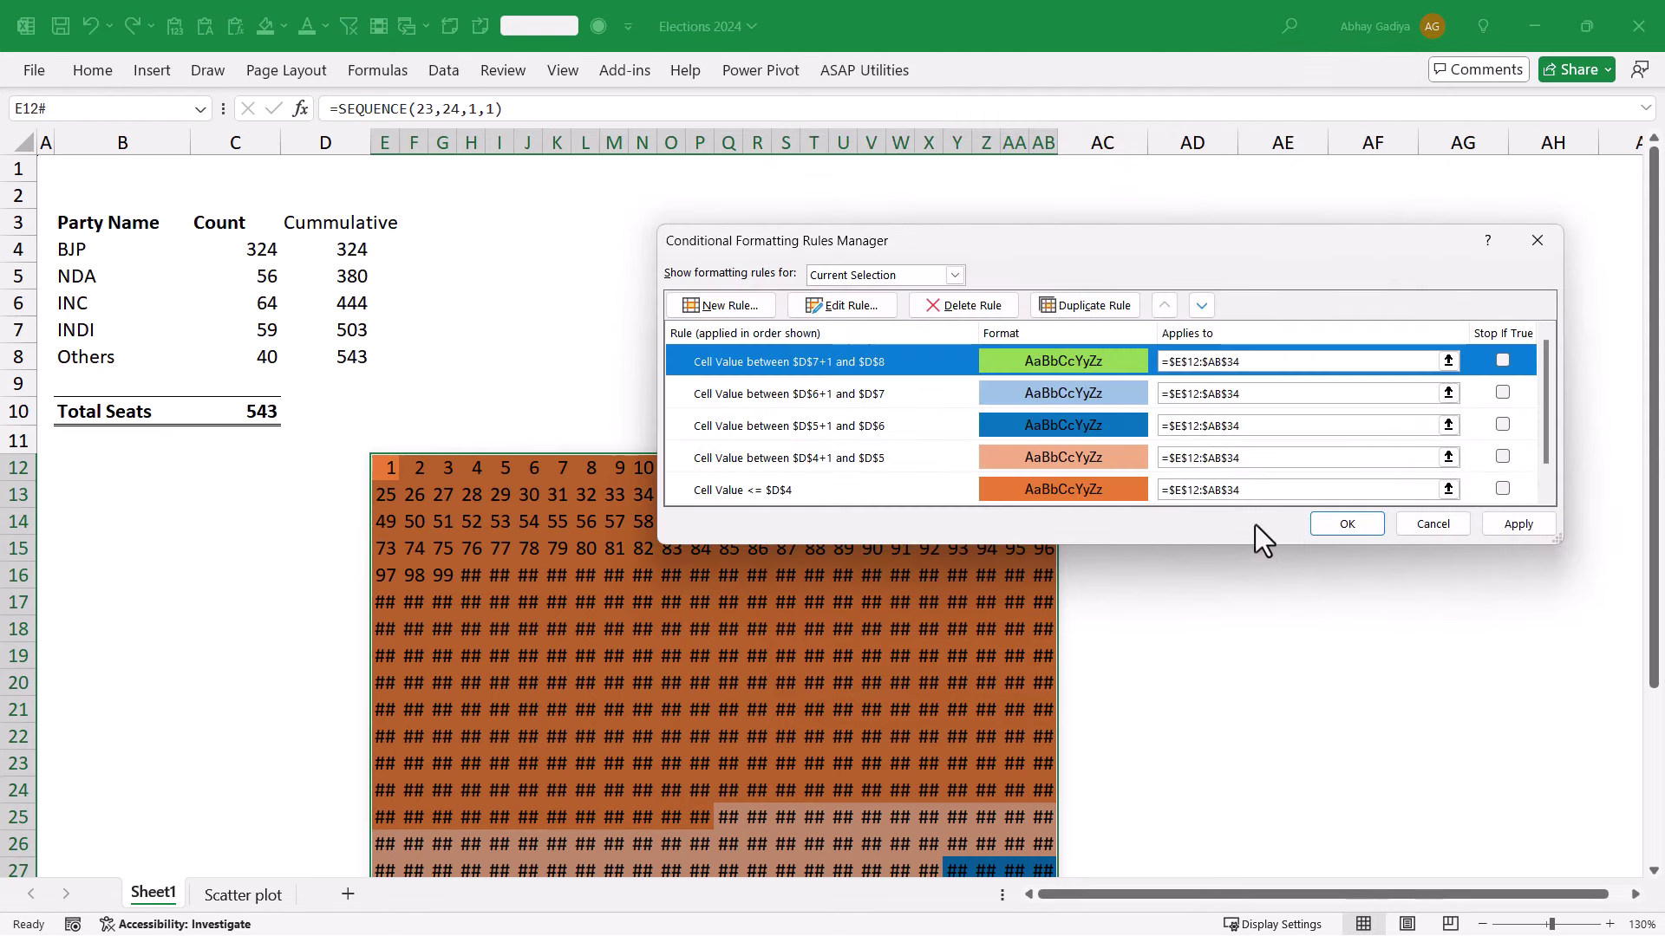
# - Add a white-fill rule for values greater than =$D$8, then apply and close
pyautogui.click(751, 305)
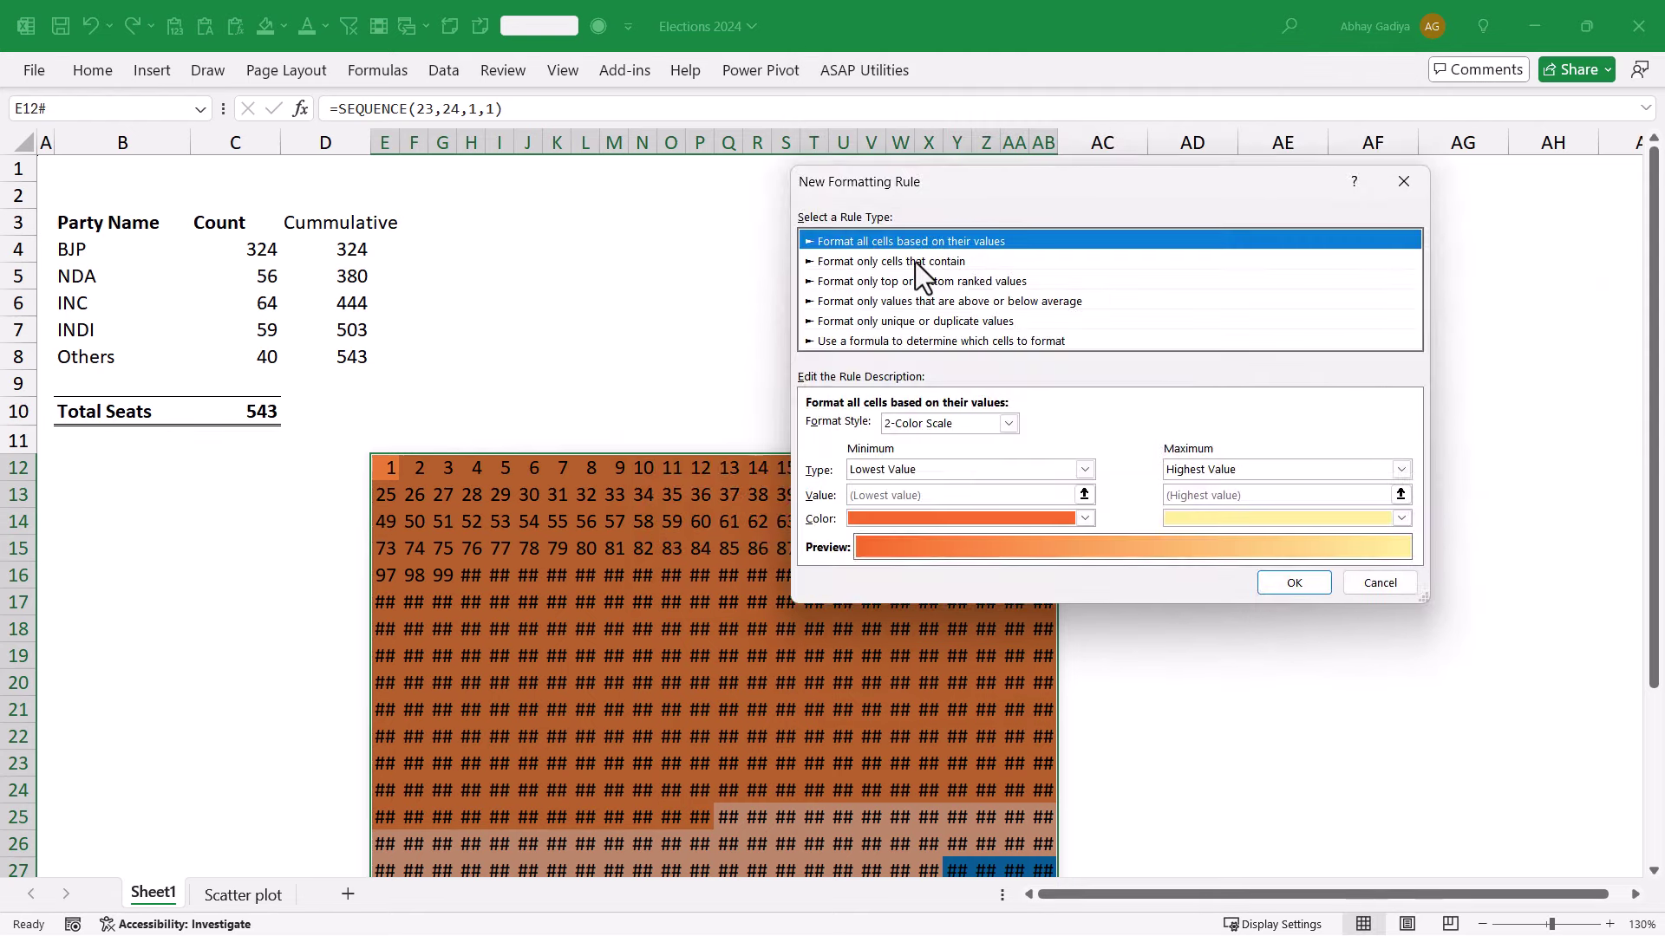
pyautogui.click(929, 261)
pyautogui.click(1071, 426)
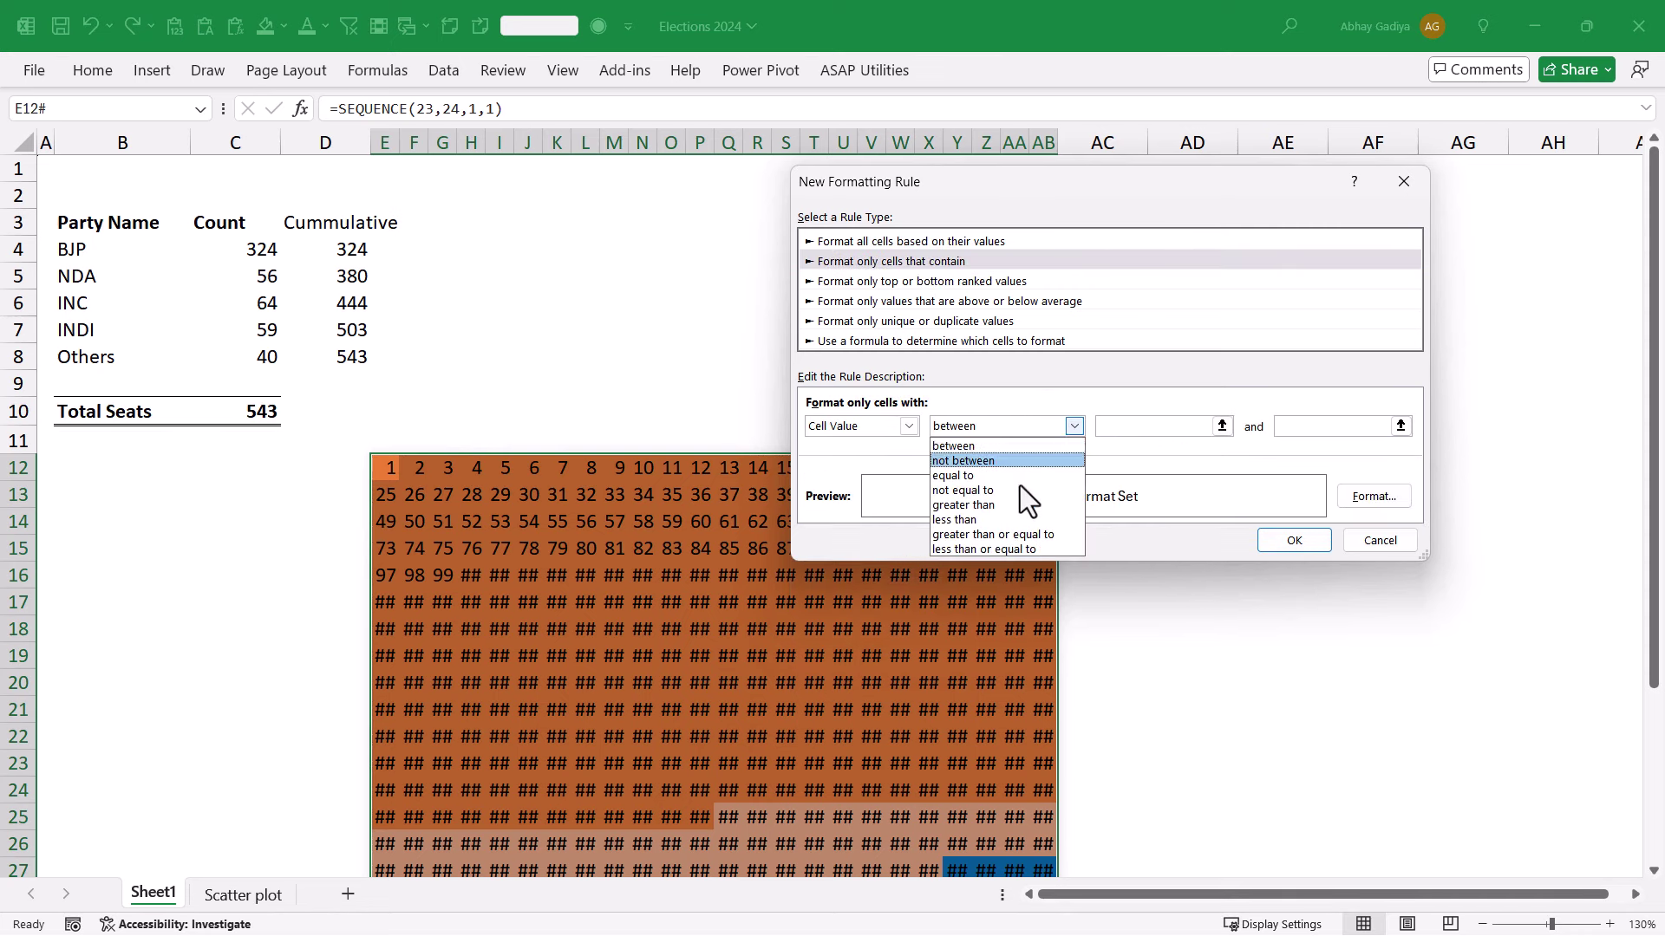
pyautogui.click(1006, 506)
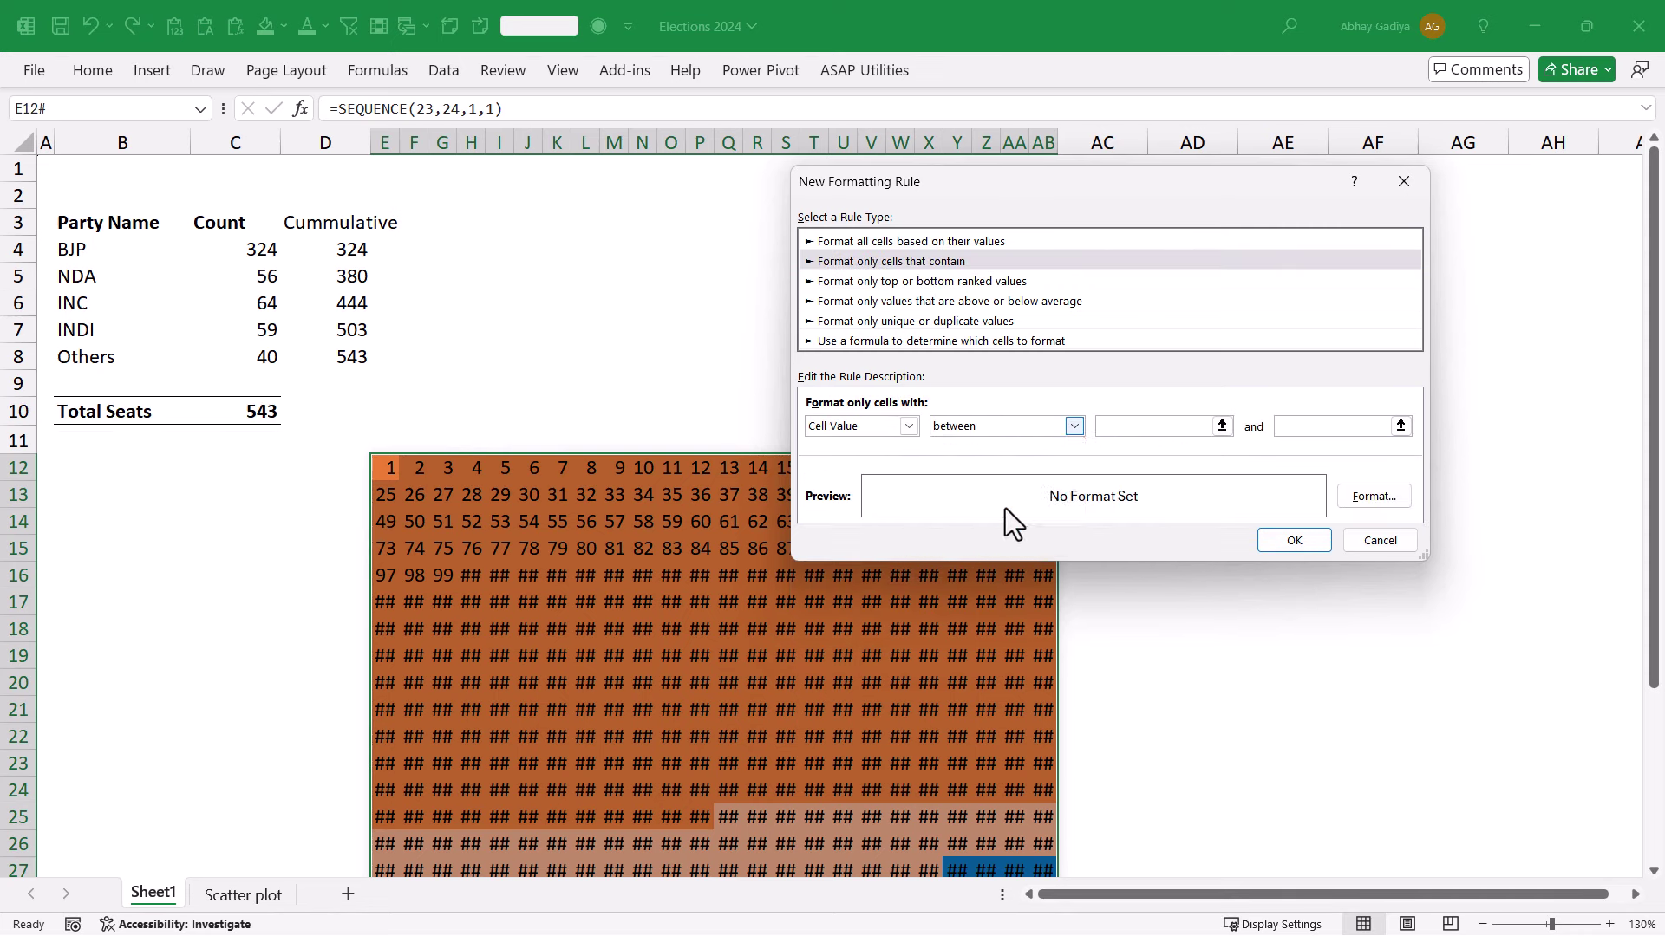
pyautogui.click(1166, 426)
pyautogui.click(372, 361)
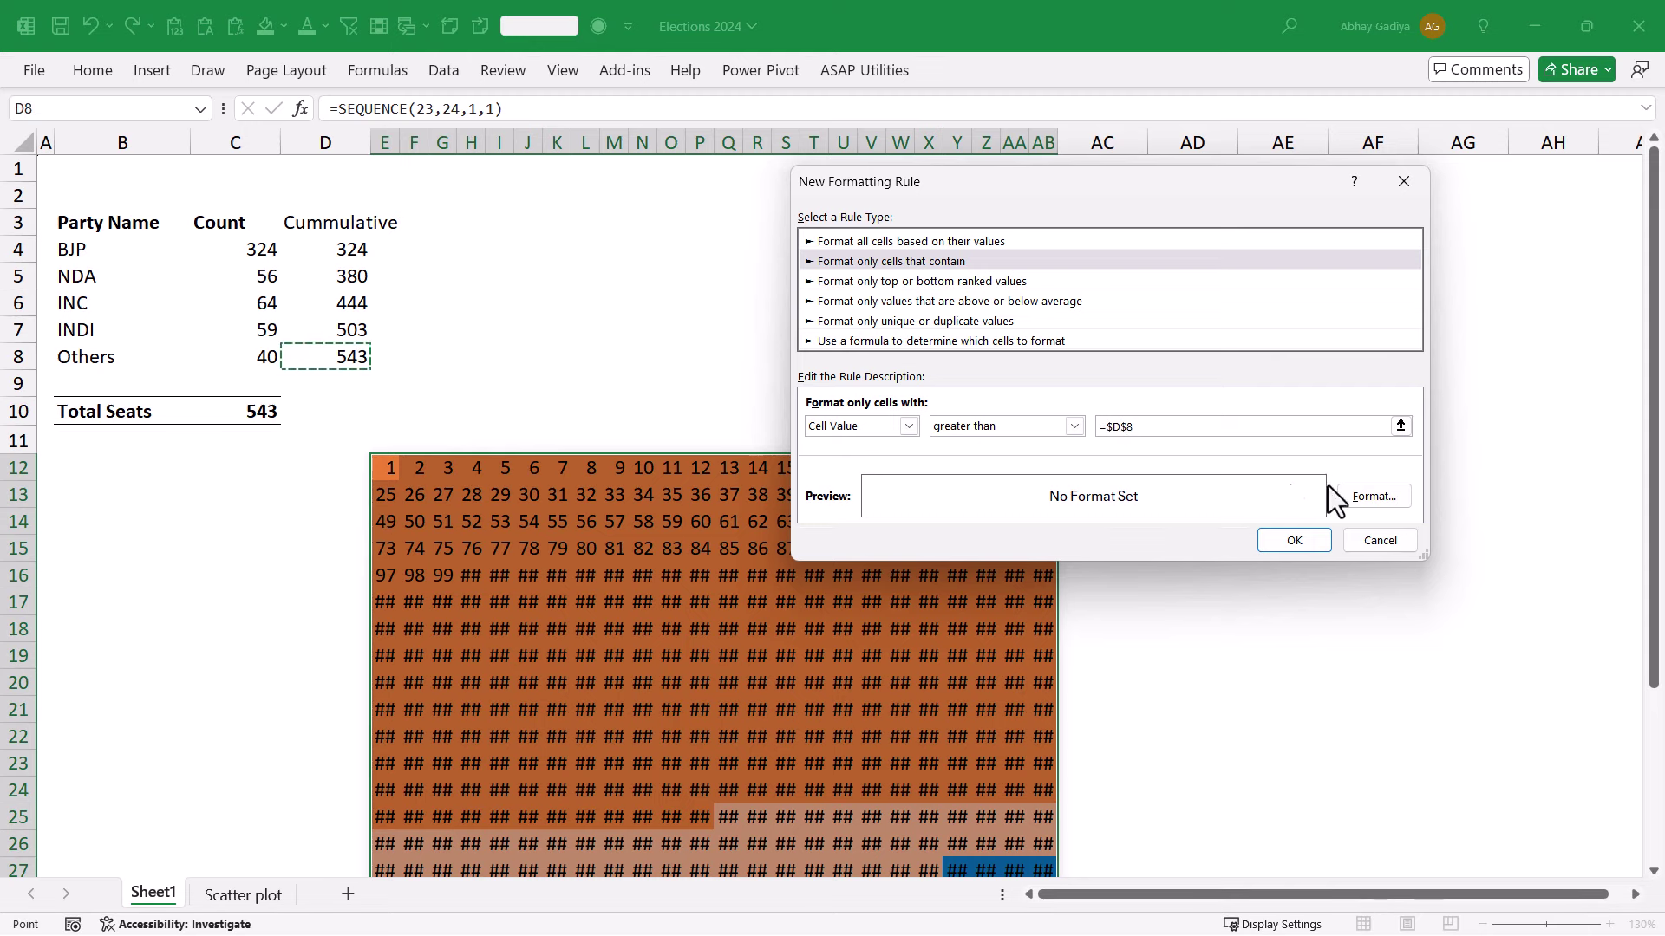
pyautogui.click(1368, 495)
pyautogui.click(856, 187)
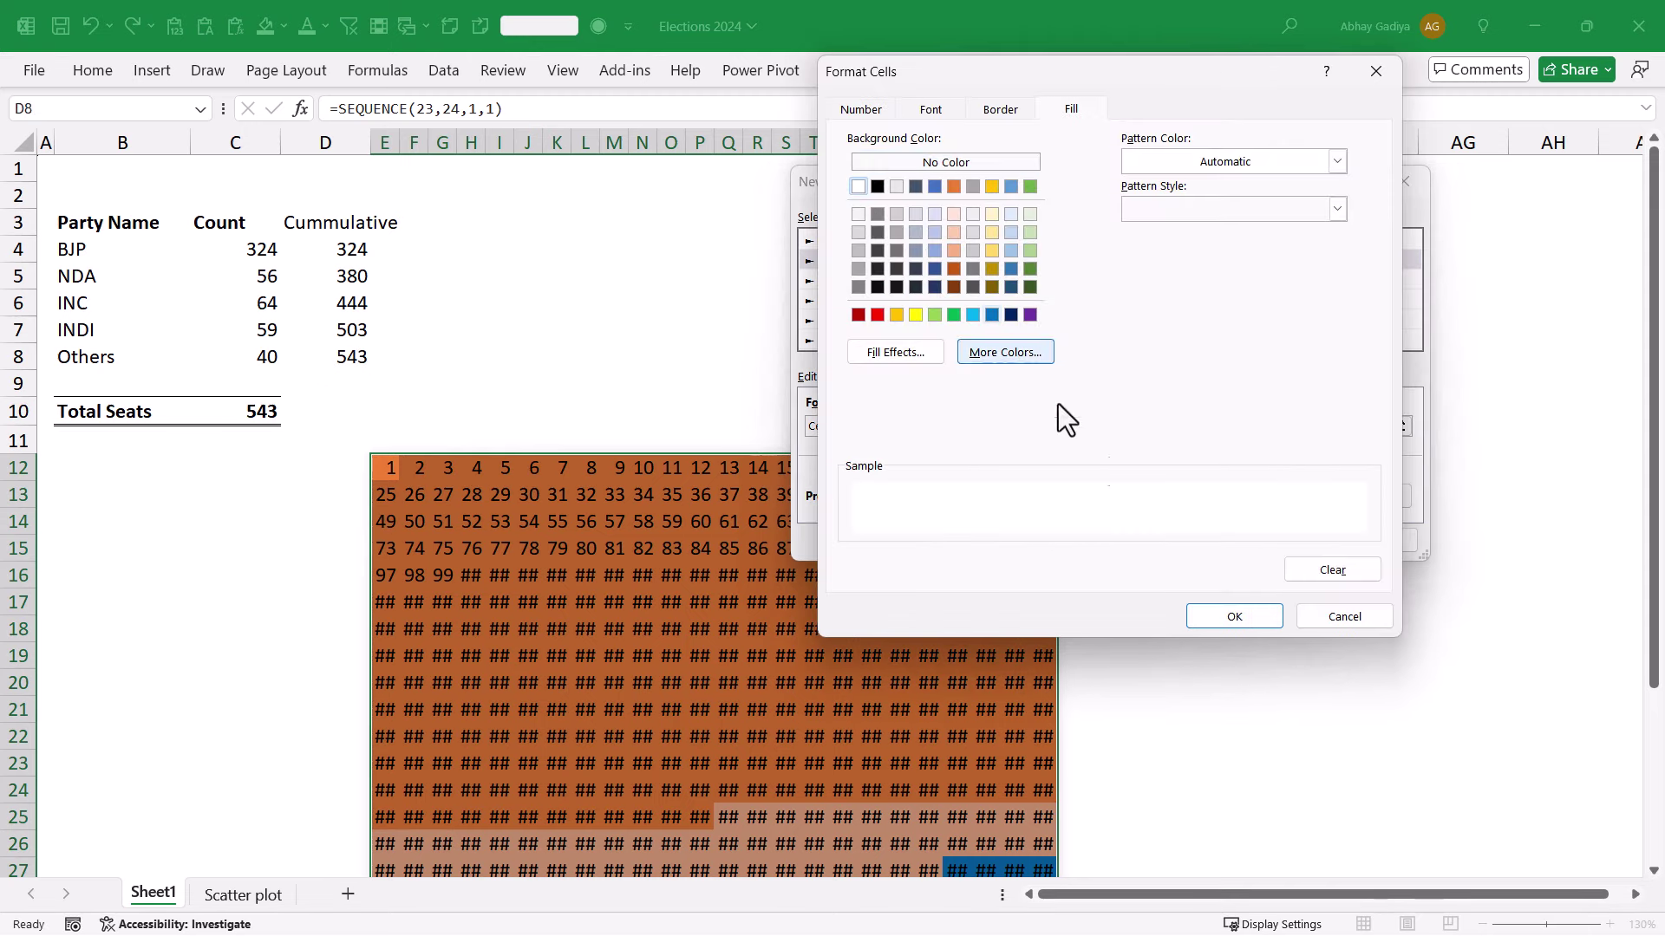
pyautogui.click(1260, 619)
pyautogui.click(1298, 543)
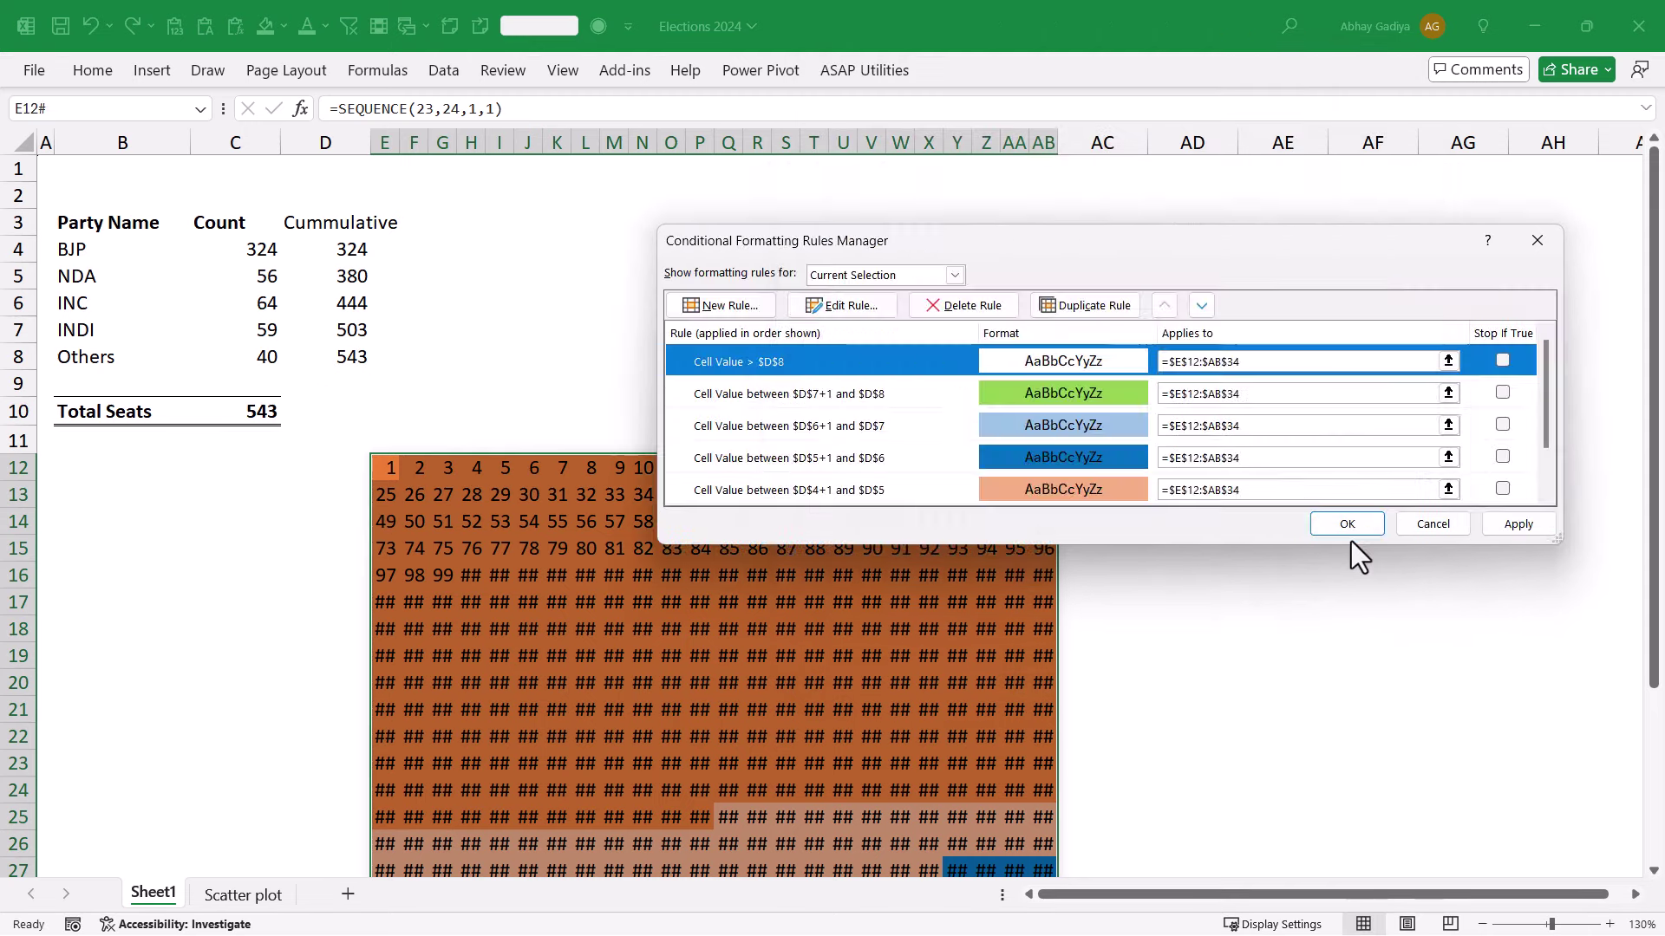
pyautogui.click(1507, 523)
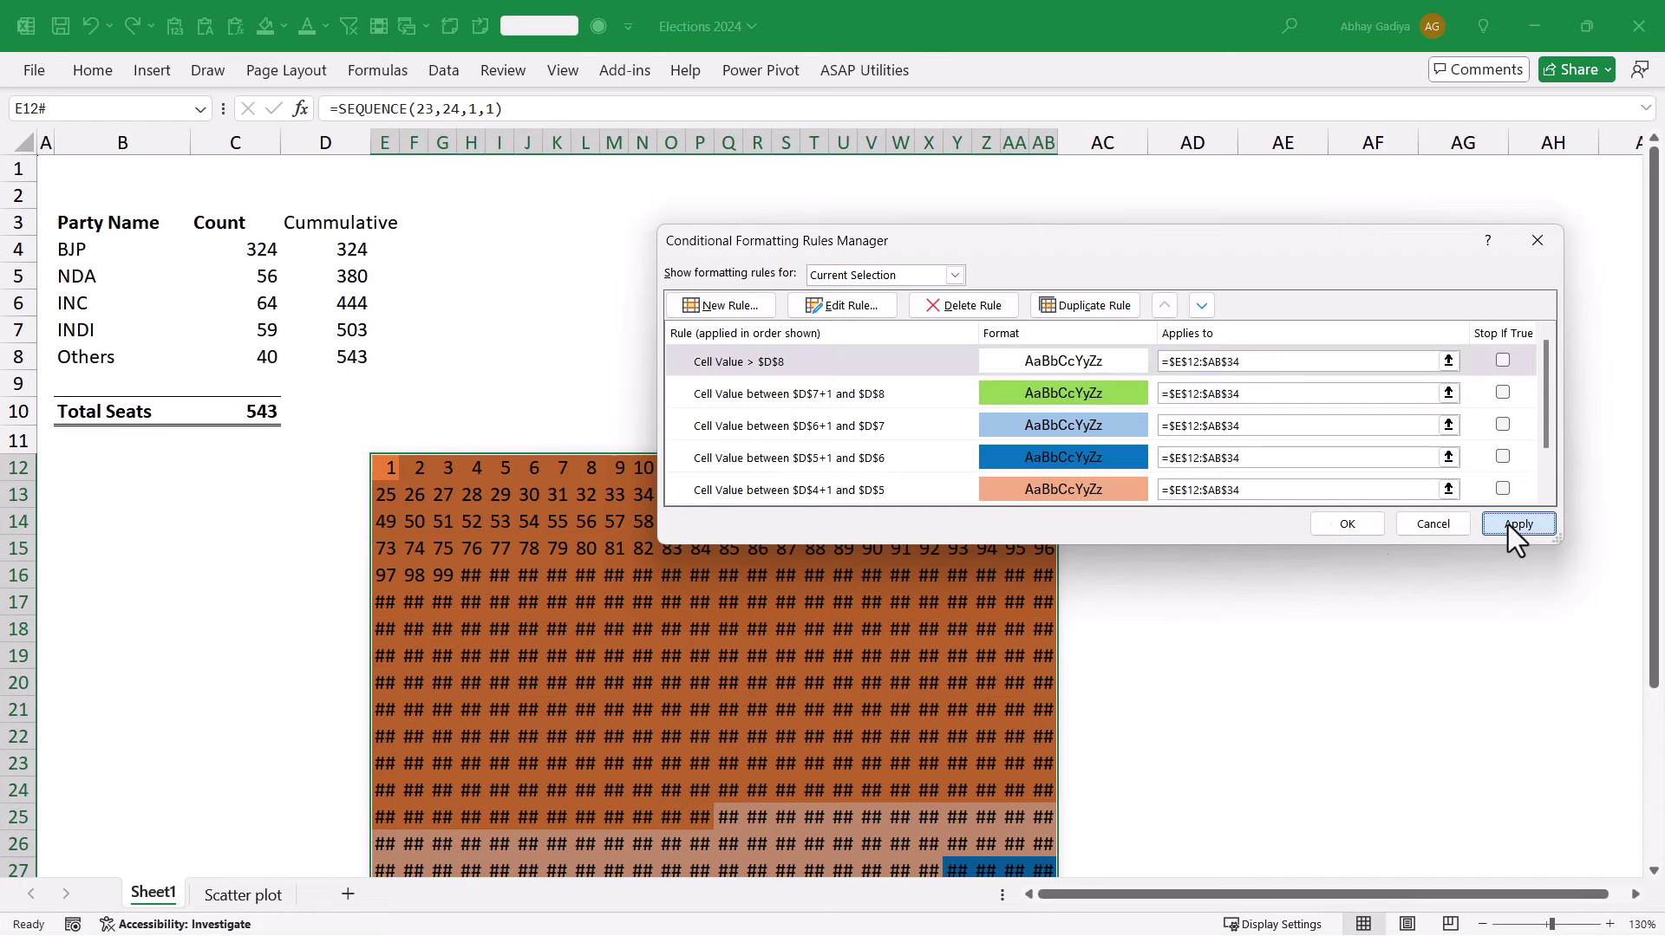
pyautogui.click(1376, 533)
pyautogui.scroll(-1, 906, 535)
# - Give the grid the custom number format ;;; so the numbers disappear
pyautogui.scroll(-3, 906, 535)
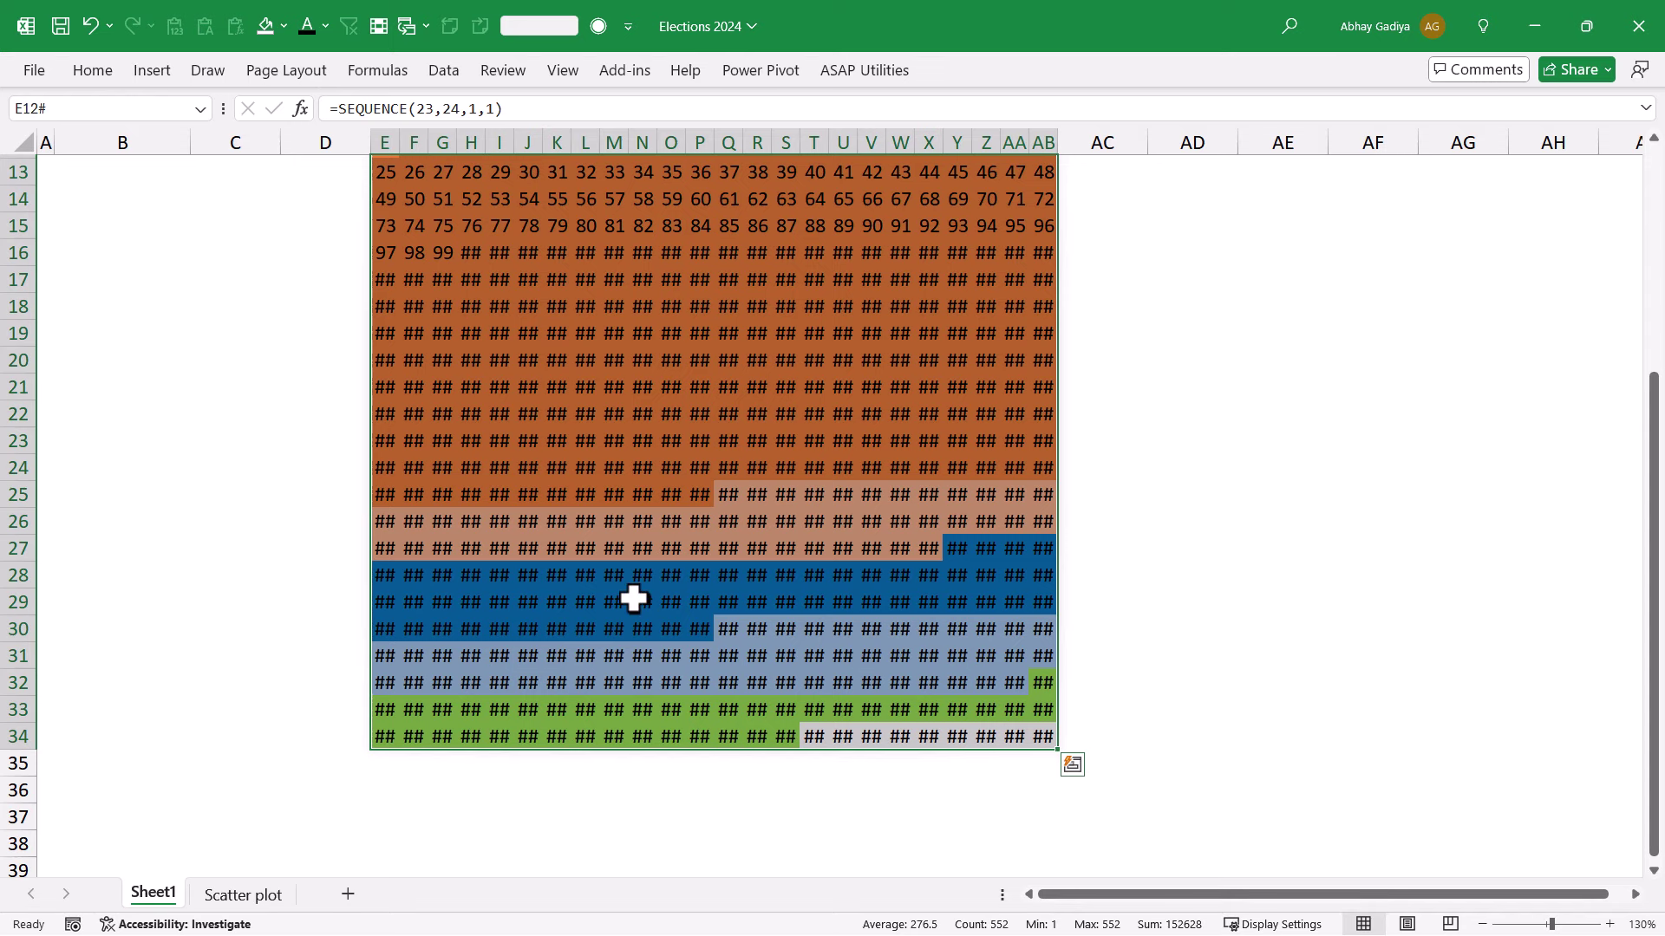
pyautogui.scroll(2, 632, 595)
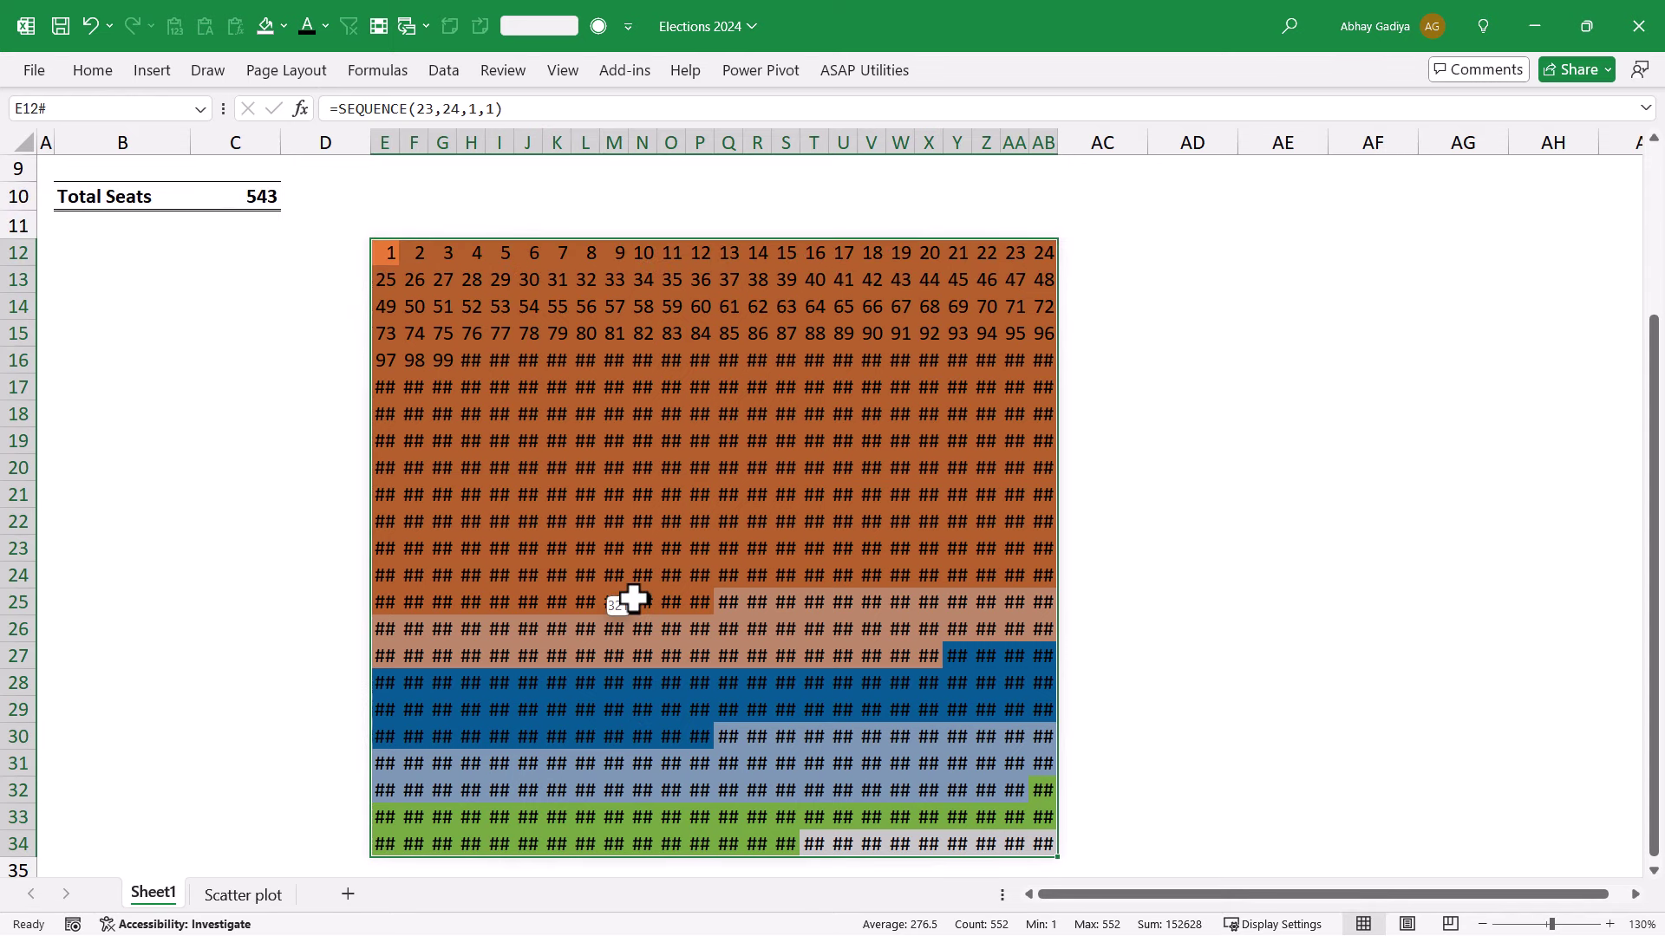
pyautogui.hotkey('ctrl', '1')
pyautogui.click(877, 338)
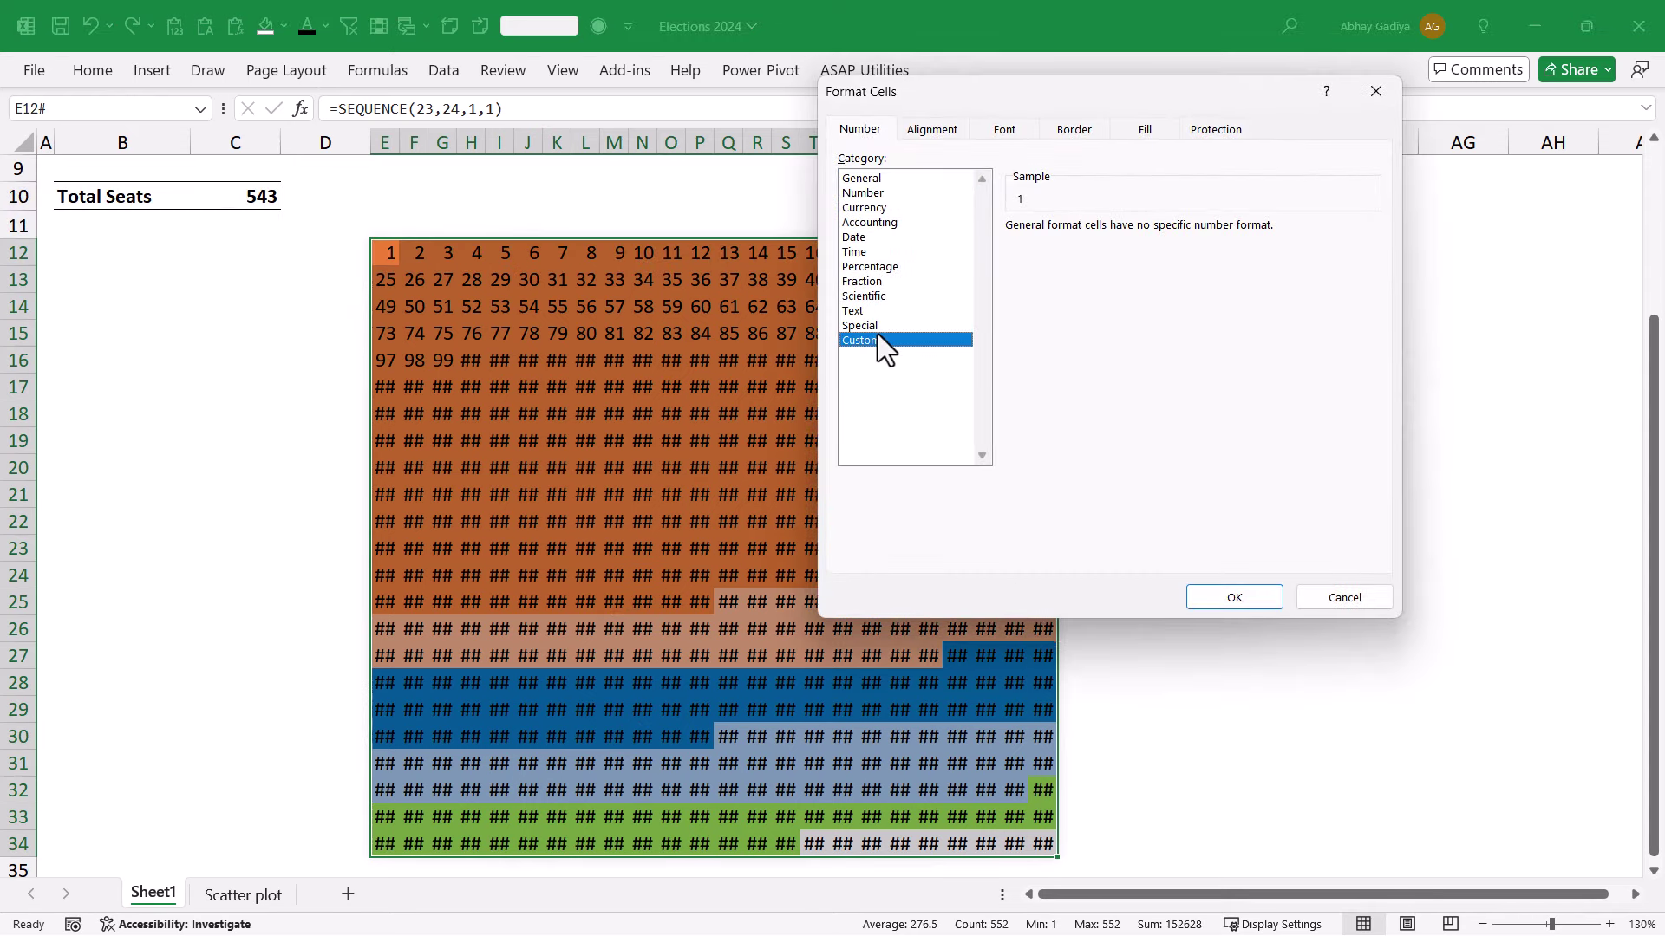
pyautogui.doubleClick(1059, 252)
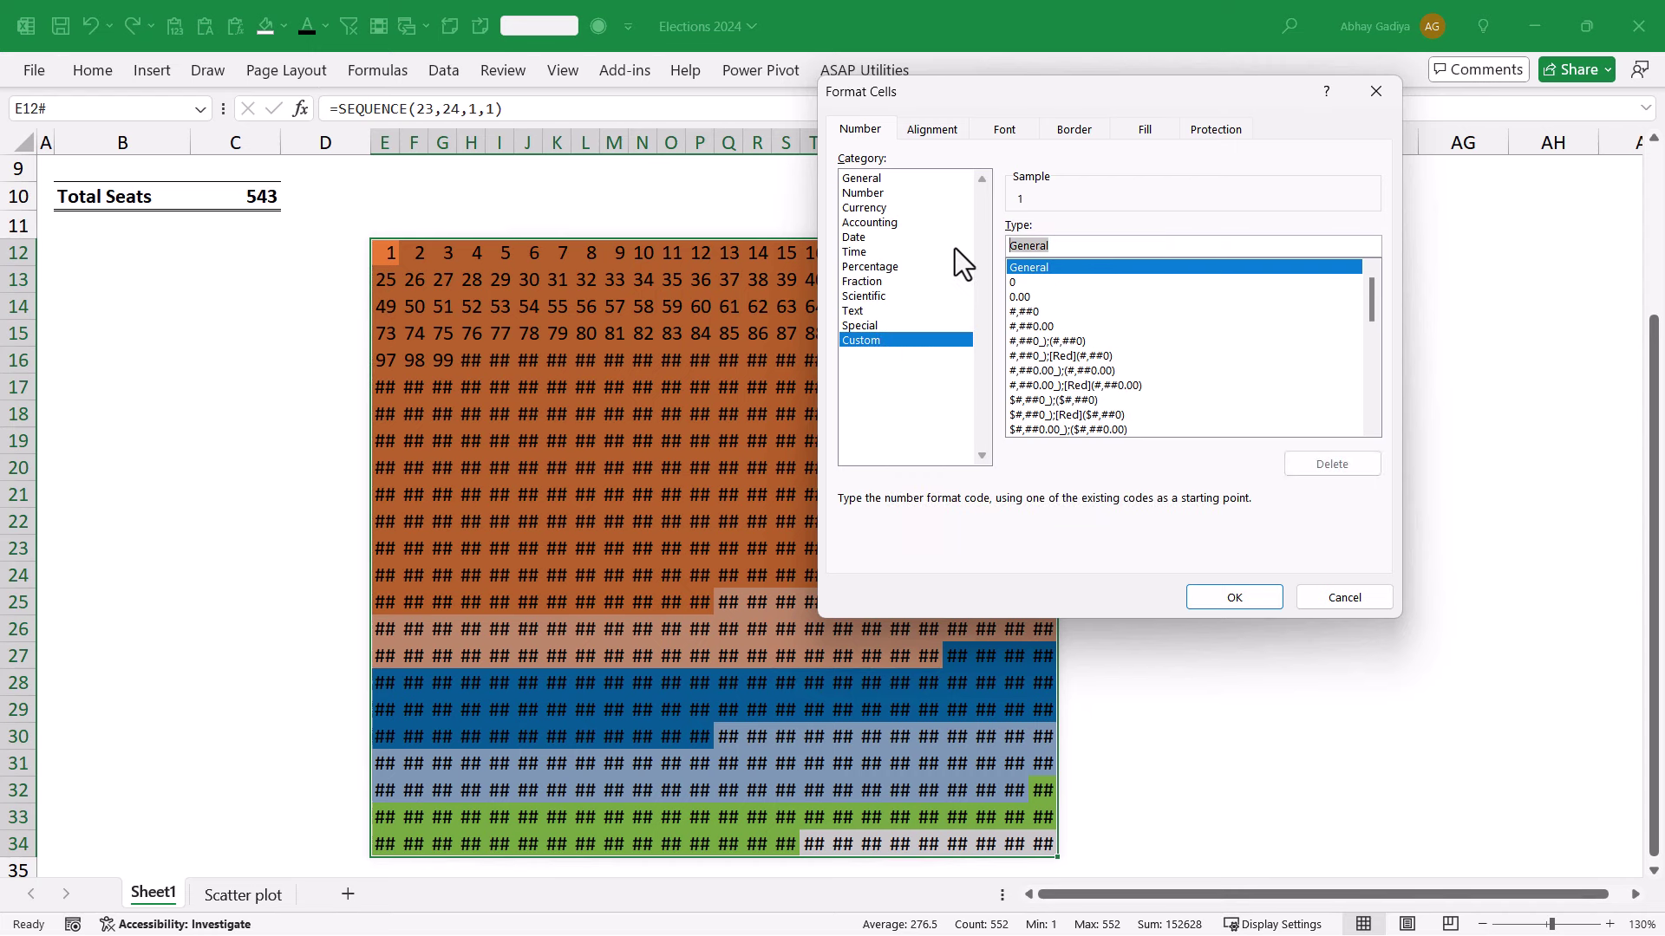
pyautogui.write(';;;')
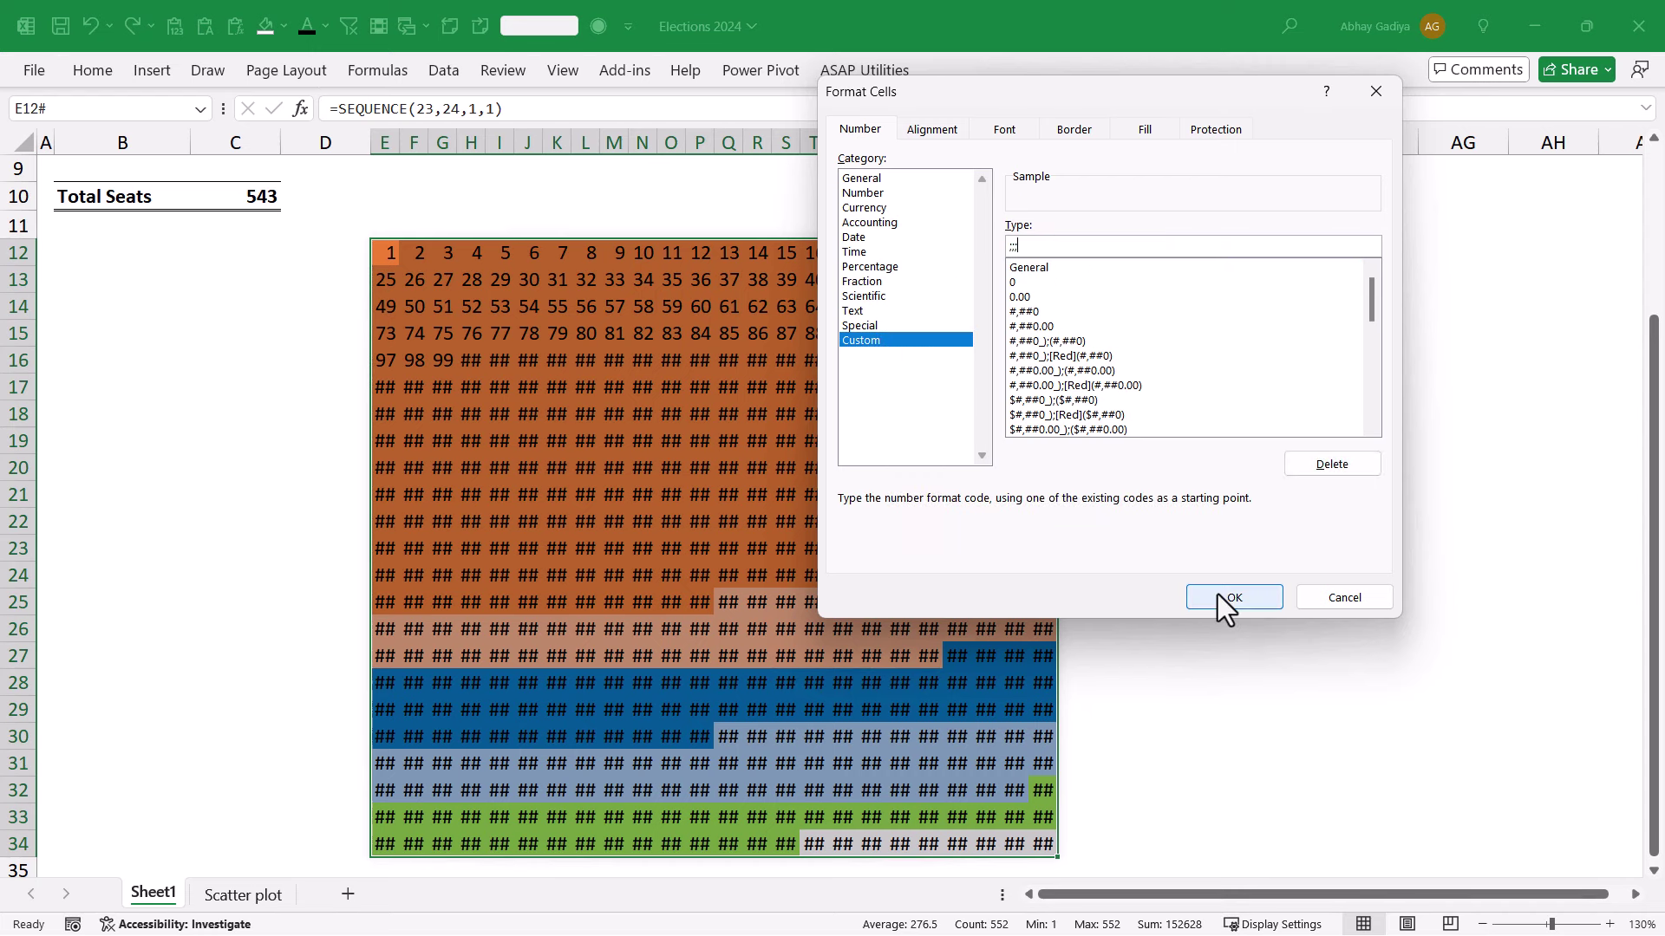
pyautogui.click(1232, 597)
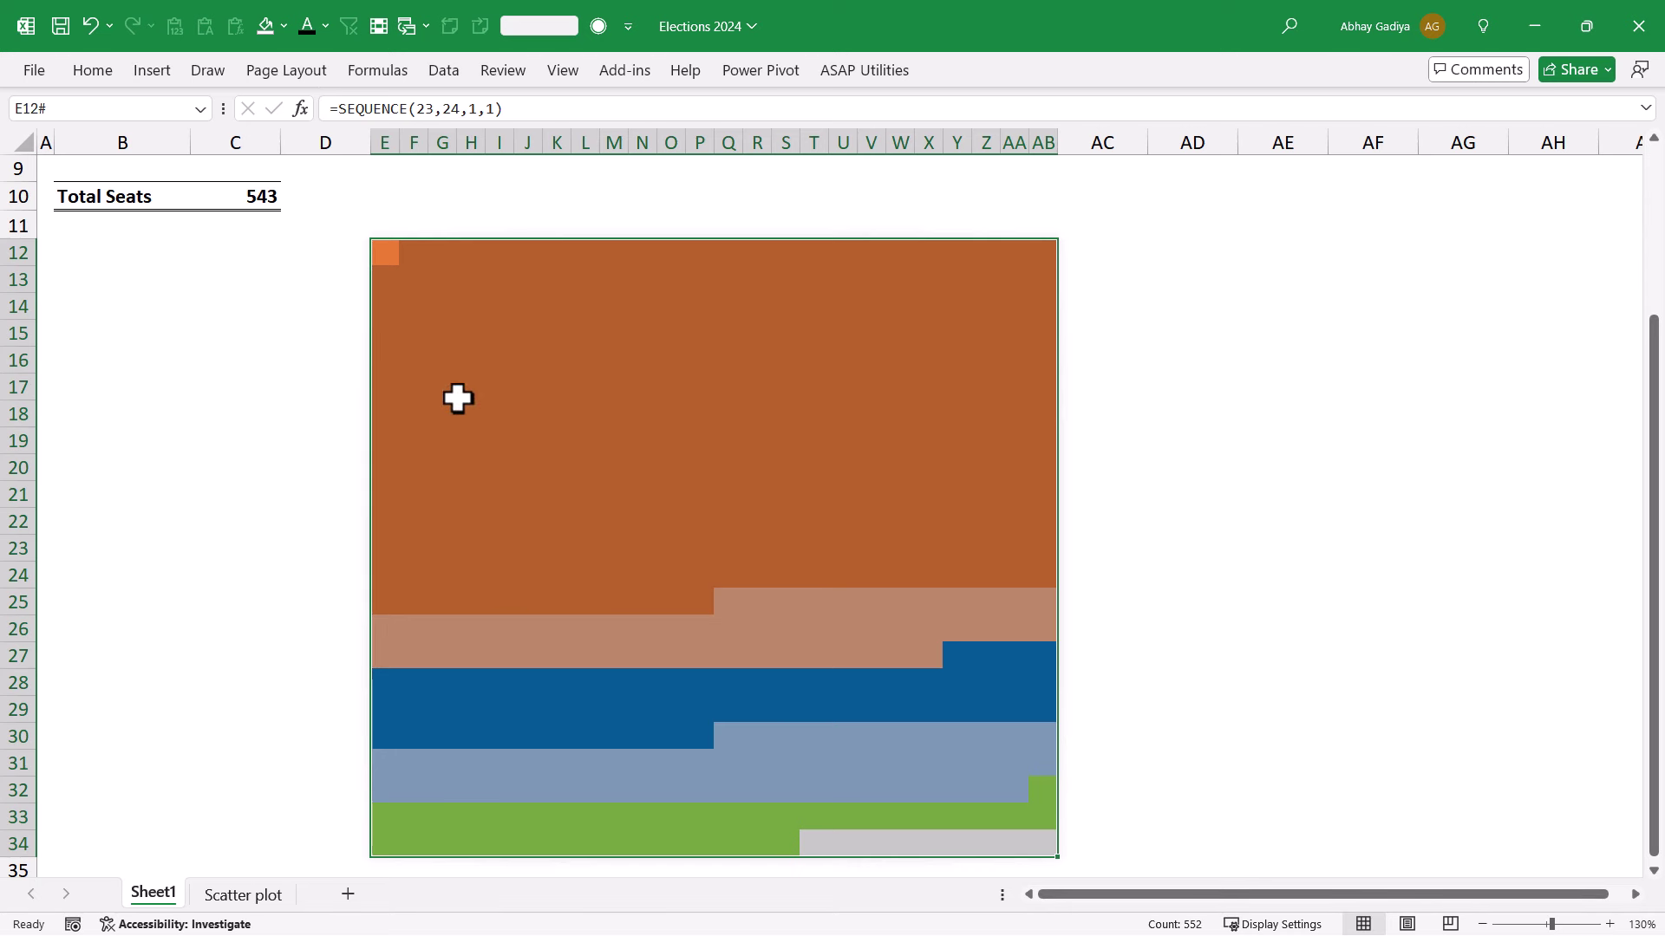
# - Apply white Outline and Inside borders to every cell of the E12:AB34 grid
pyautogui.hotkey('ctrl', '1')
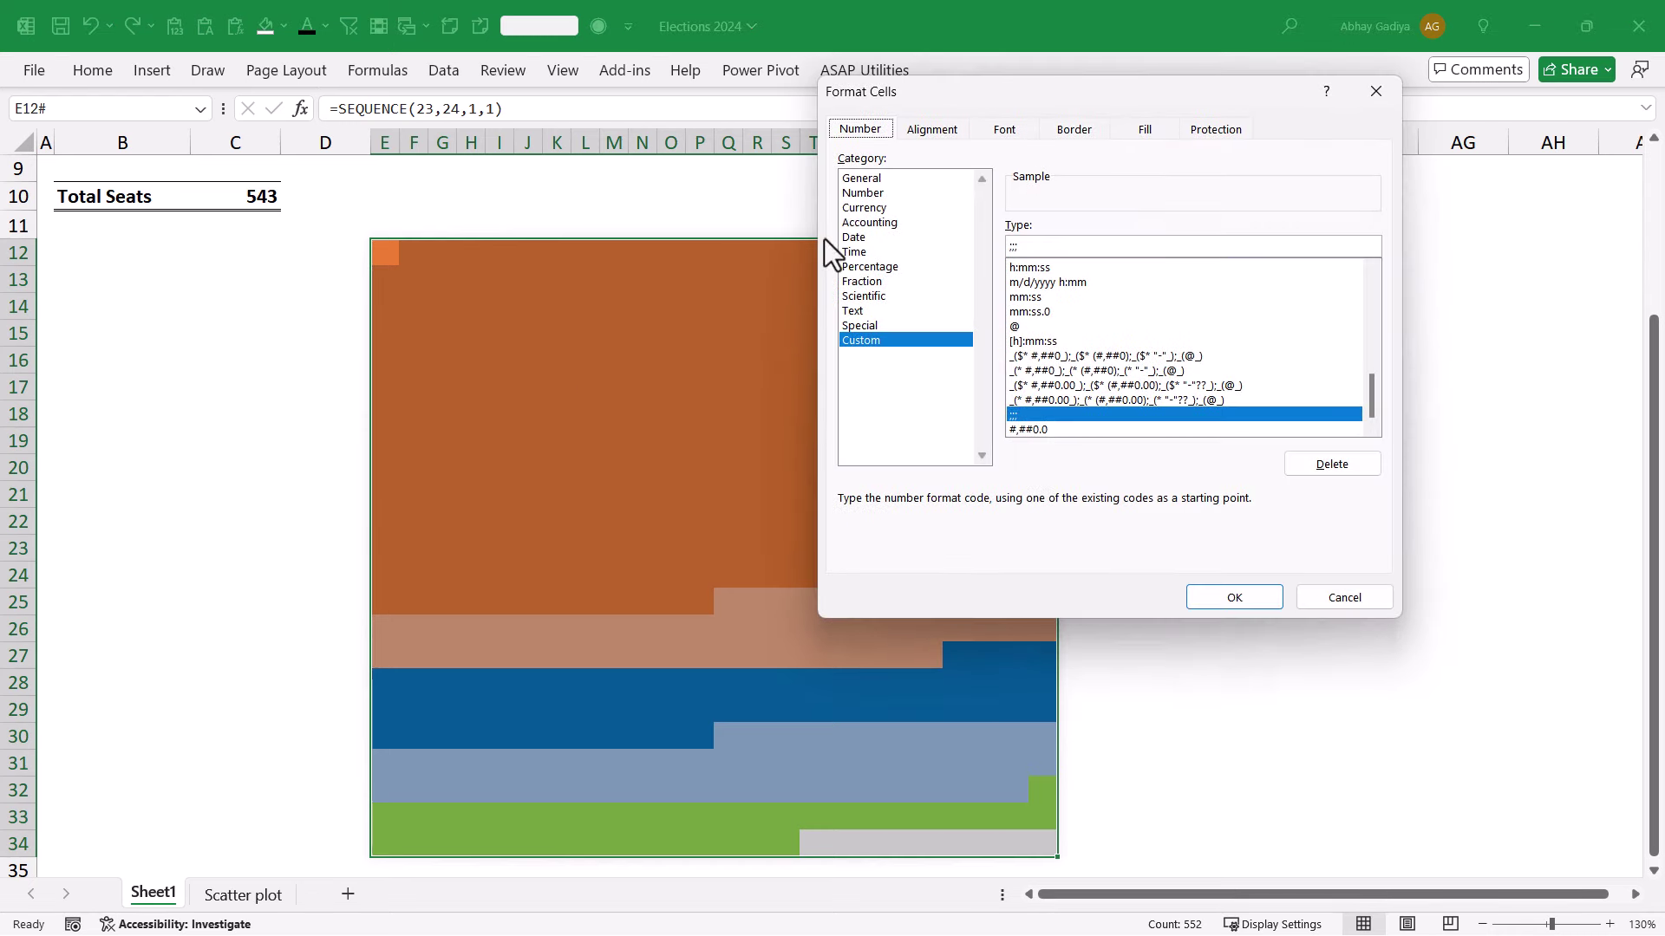
pyautogui.click(1068, 130)
pyautogui.click(1131, 193)
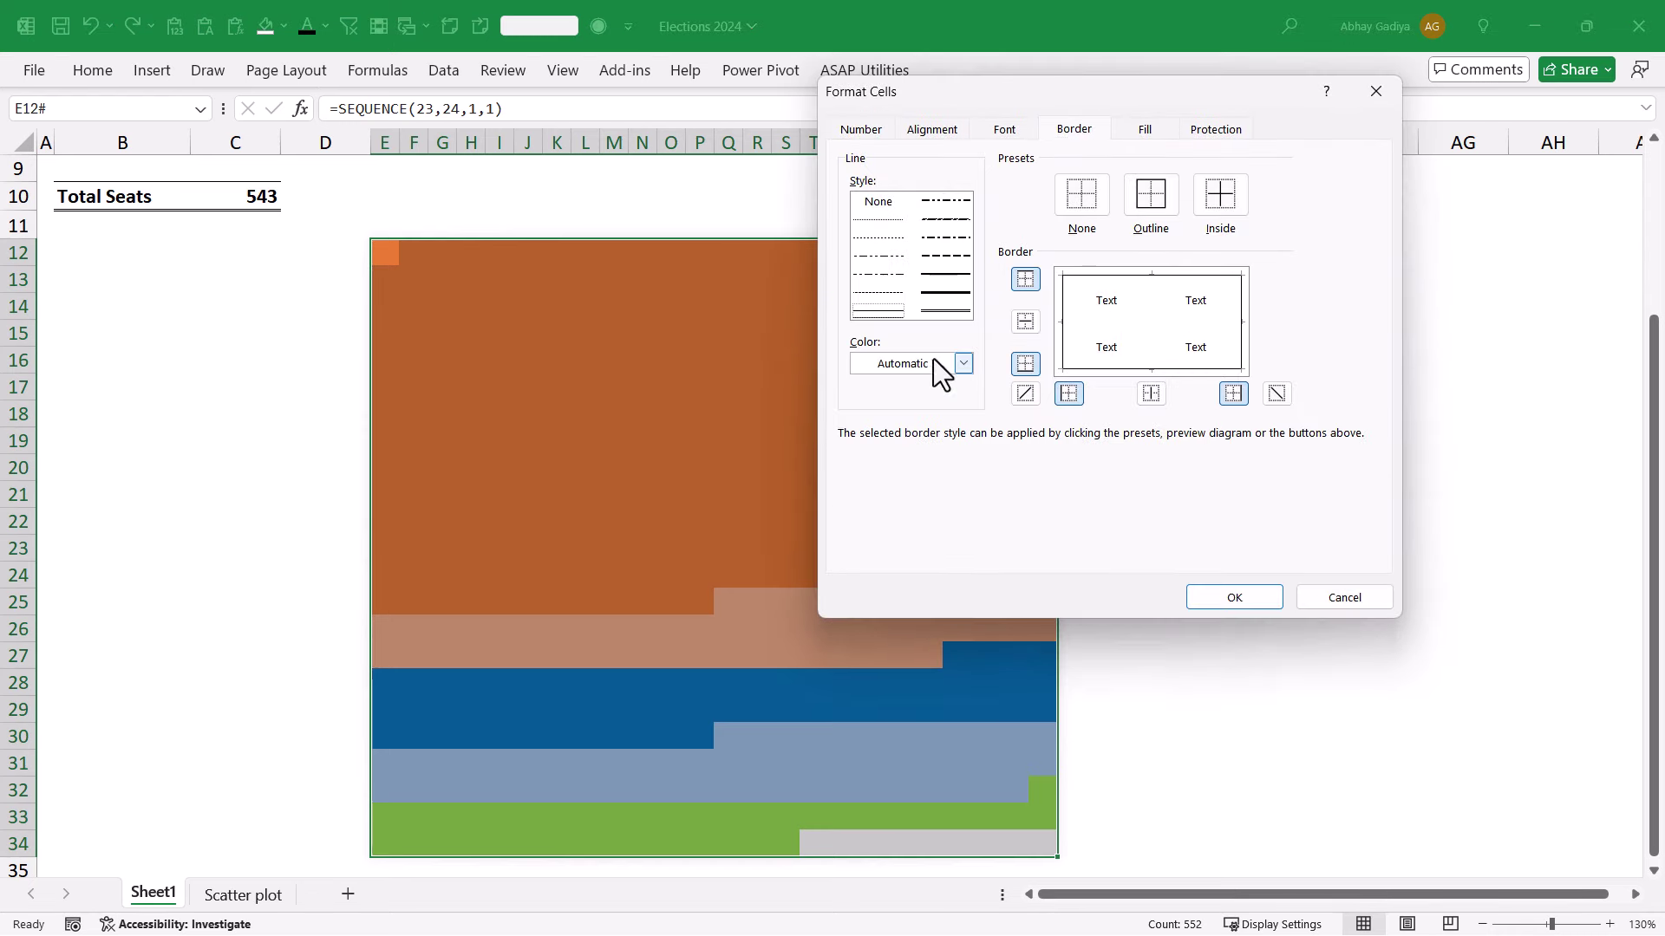
pyautogui.click(963, 364)
pyautogui.click(859, 450)
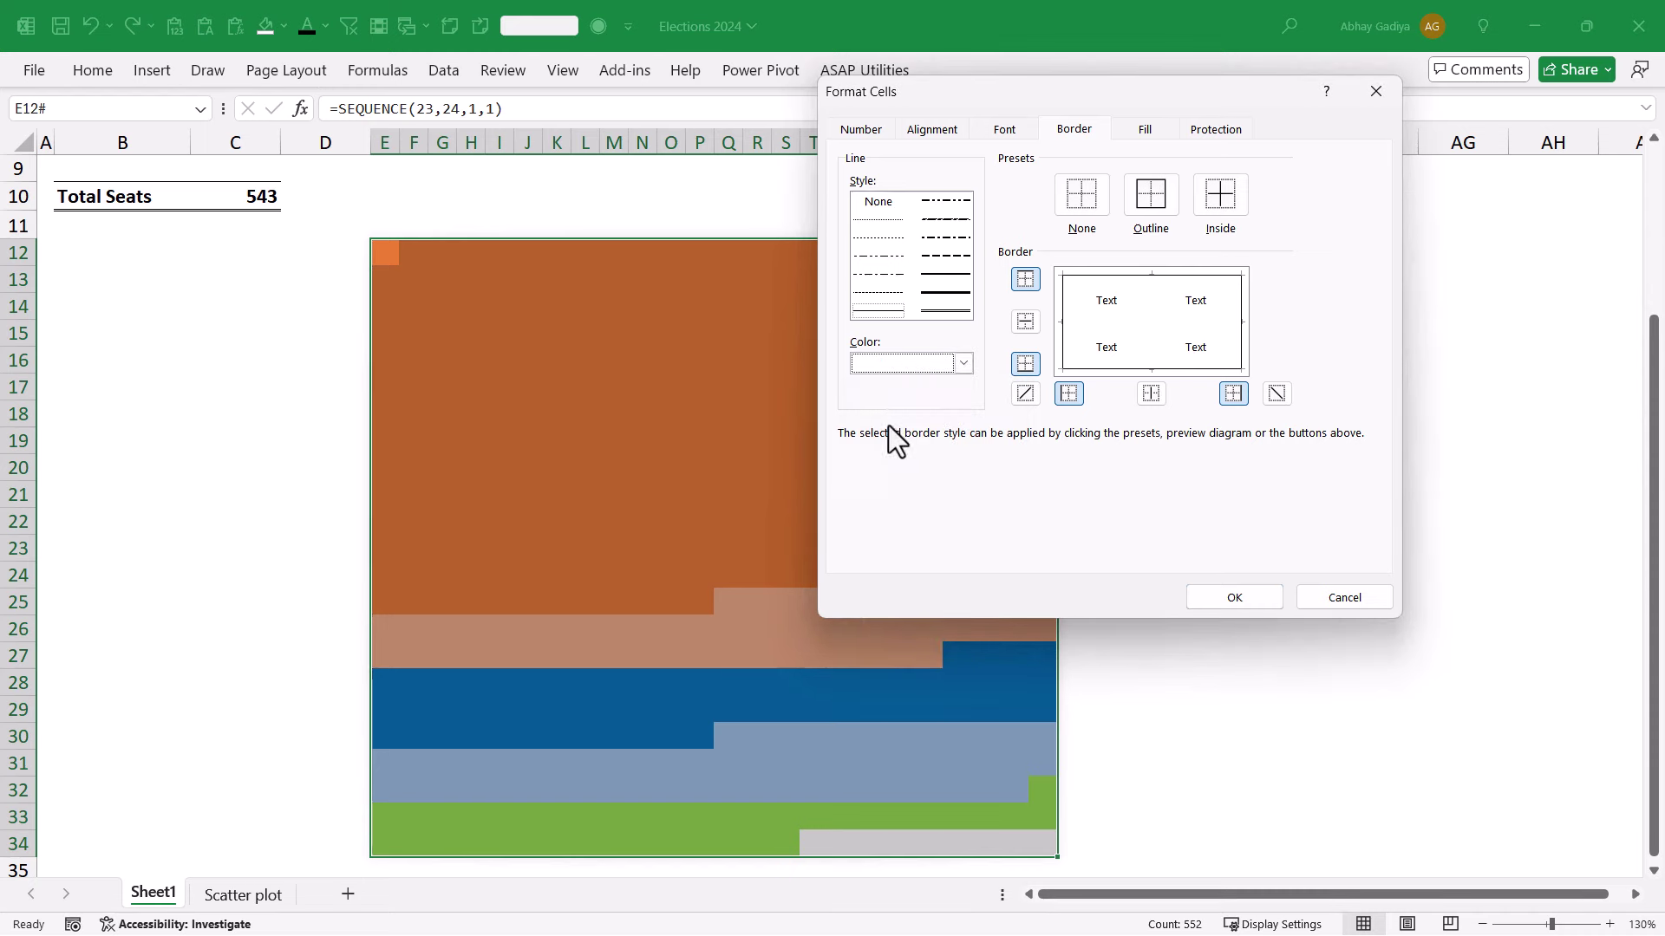
pyautogui.click(1151, 197)
pyautogui.click(1223, 199)
pyautogui.click(1229, 600)
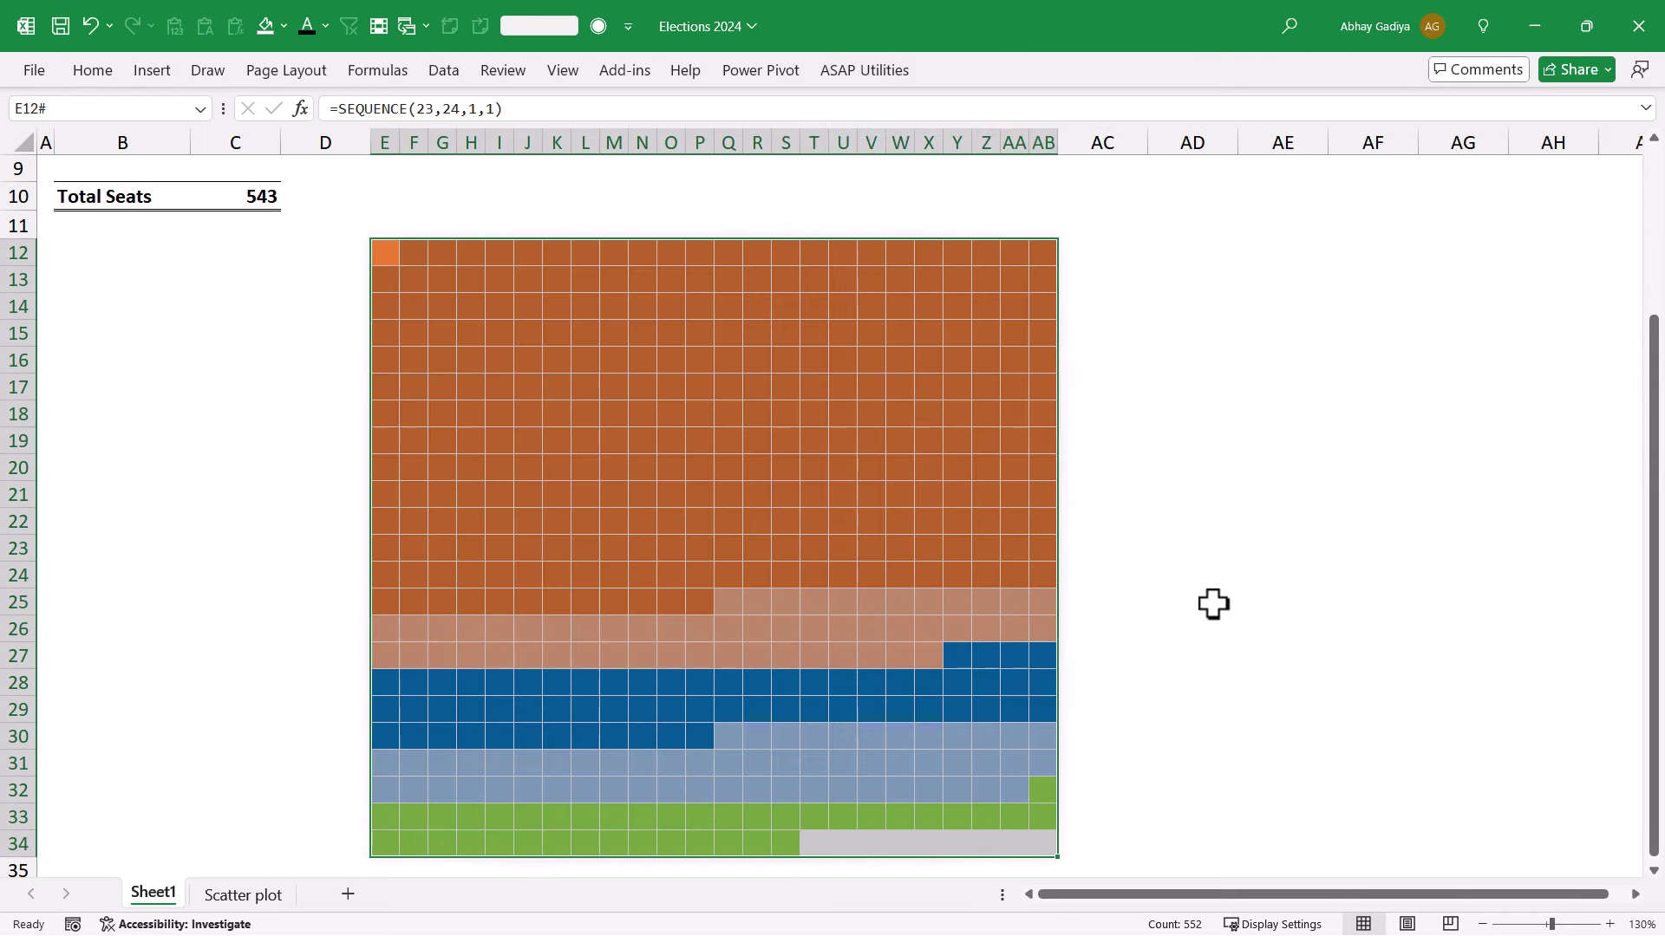
pyautogui.click(1159, 253)
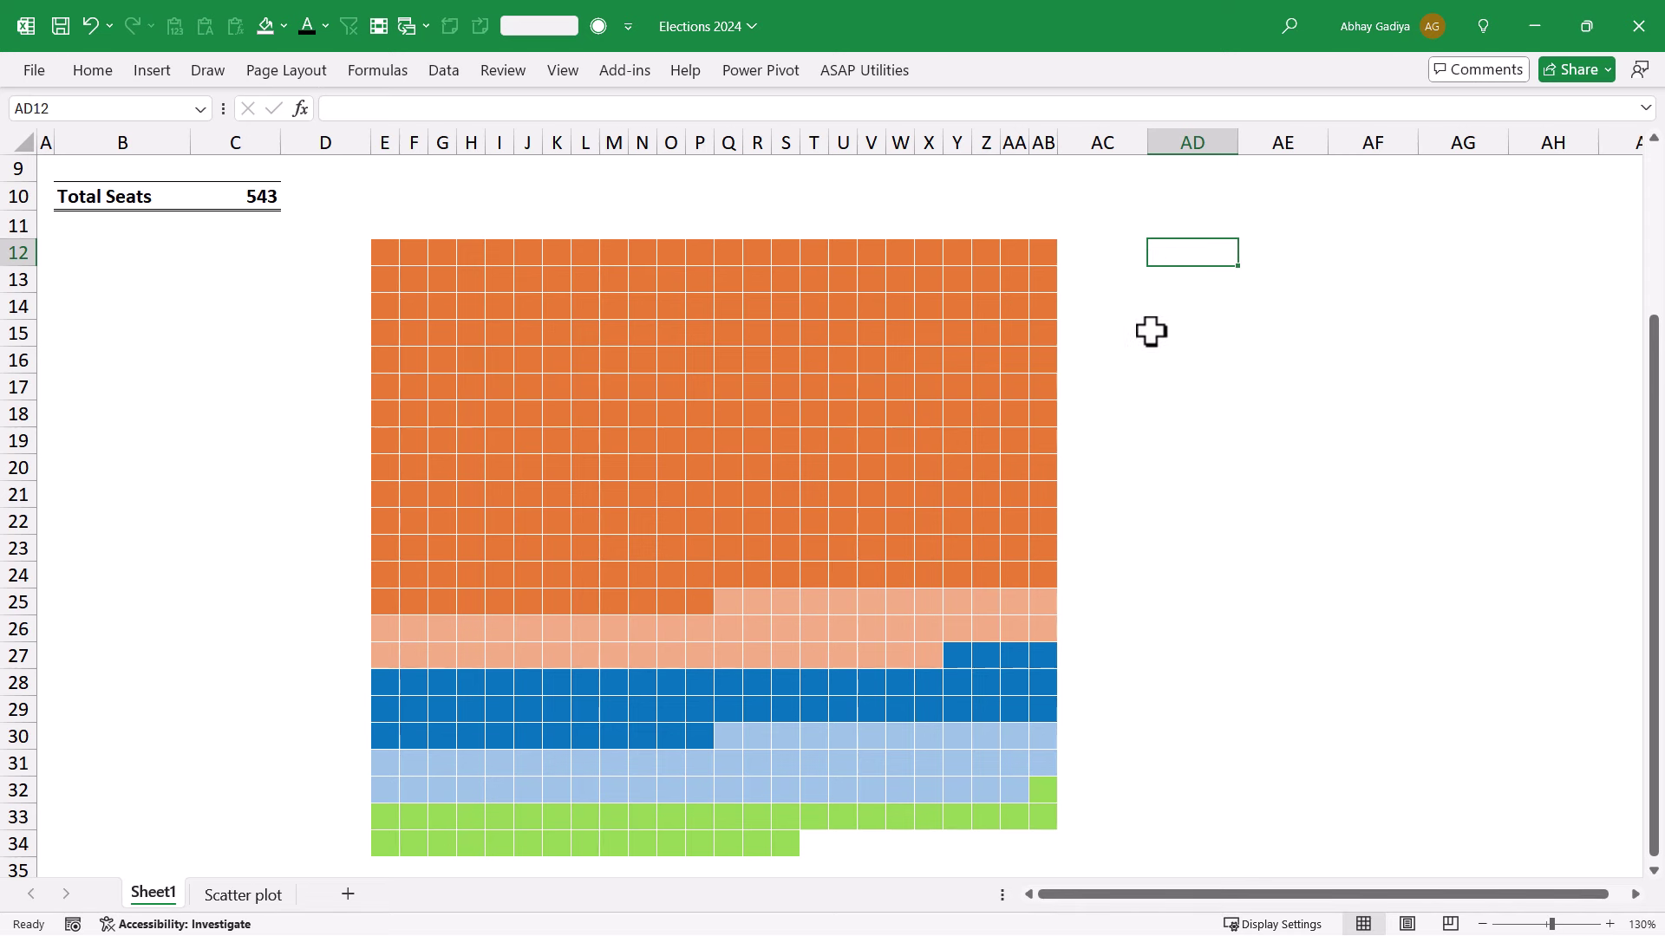
# - Add a 'Label' header in F3 and enter =B4&"-"&C4 in F4 to show BJP-324
pyautogui.scroll(3, 1133, 490)
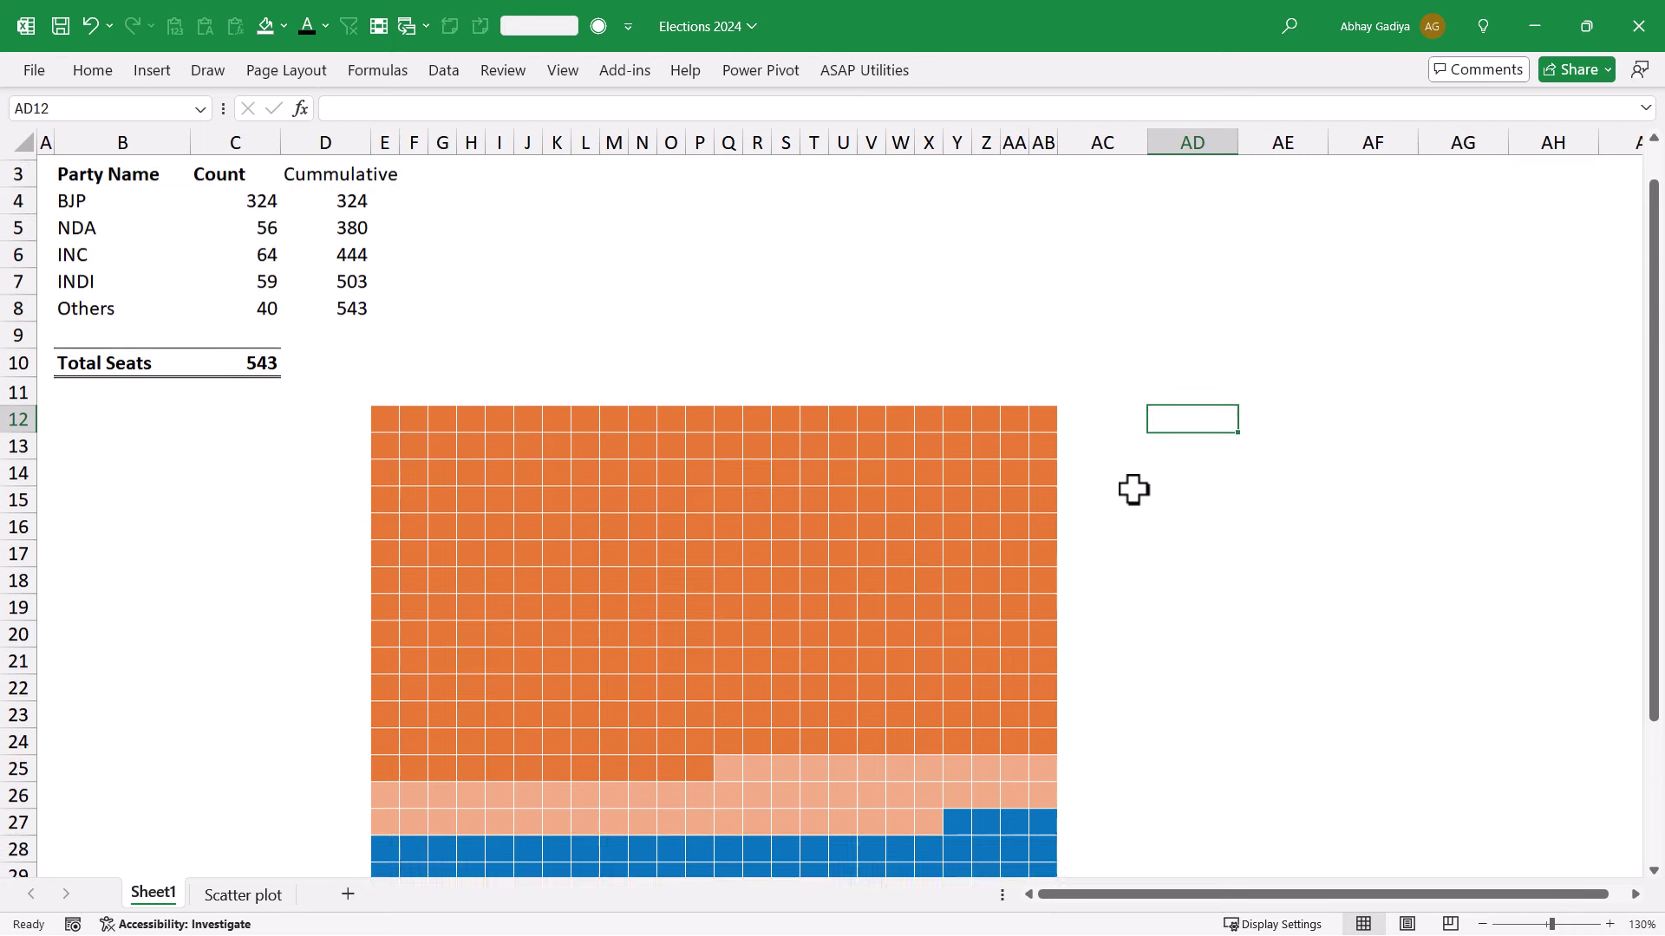
pyautogui.click(441, 223)
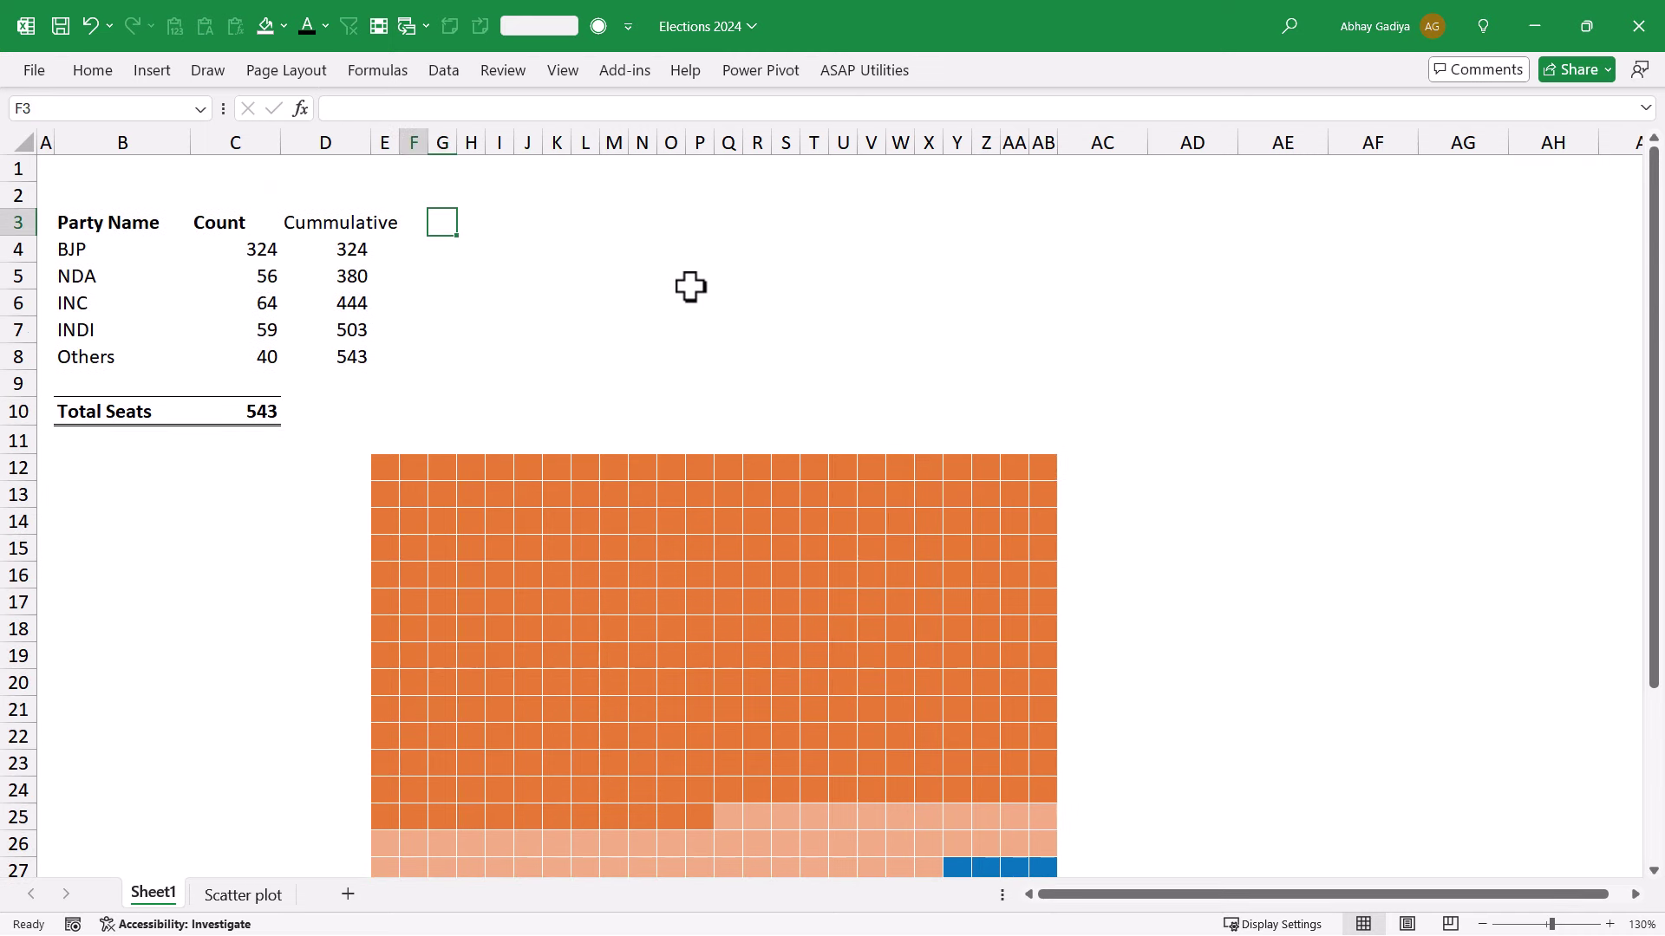
pyautogui.press('Left')
pyautogui.write('Label')
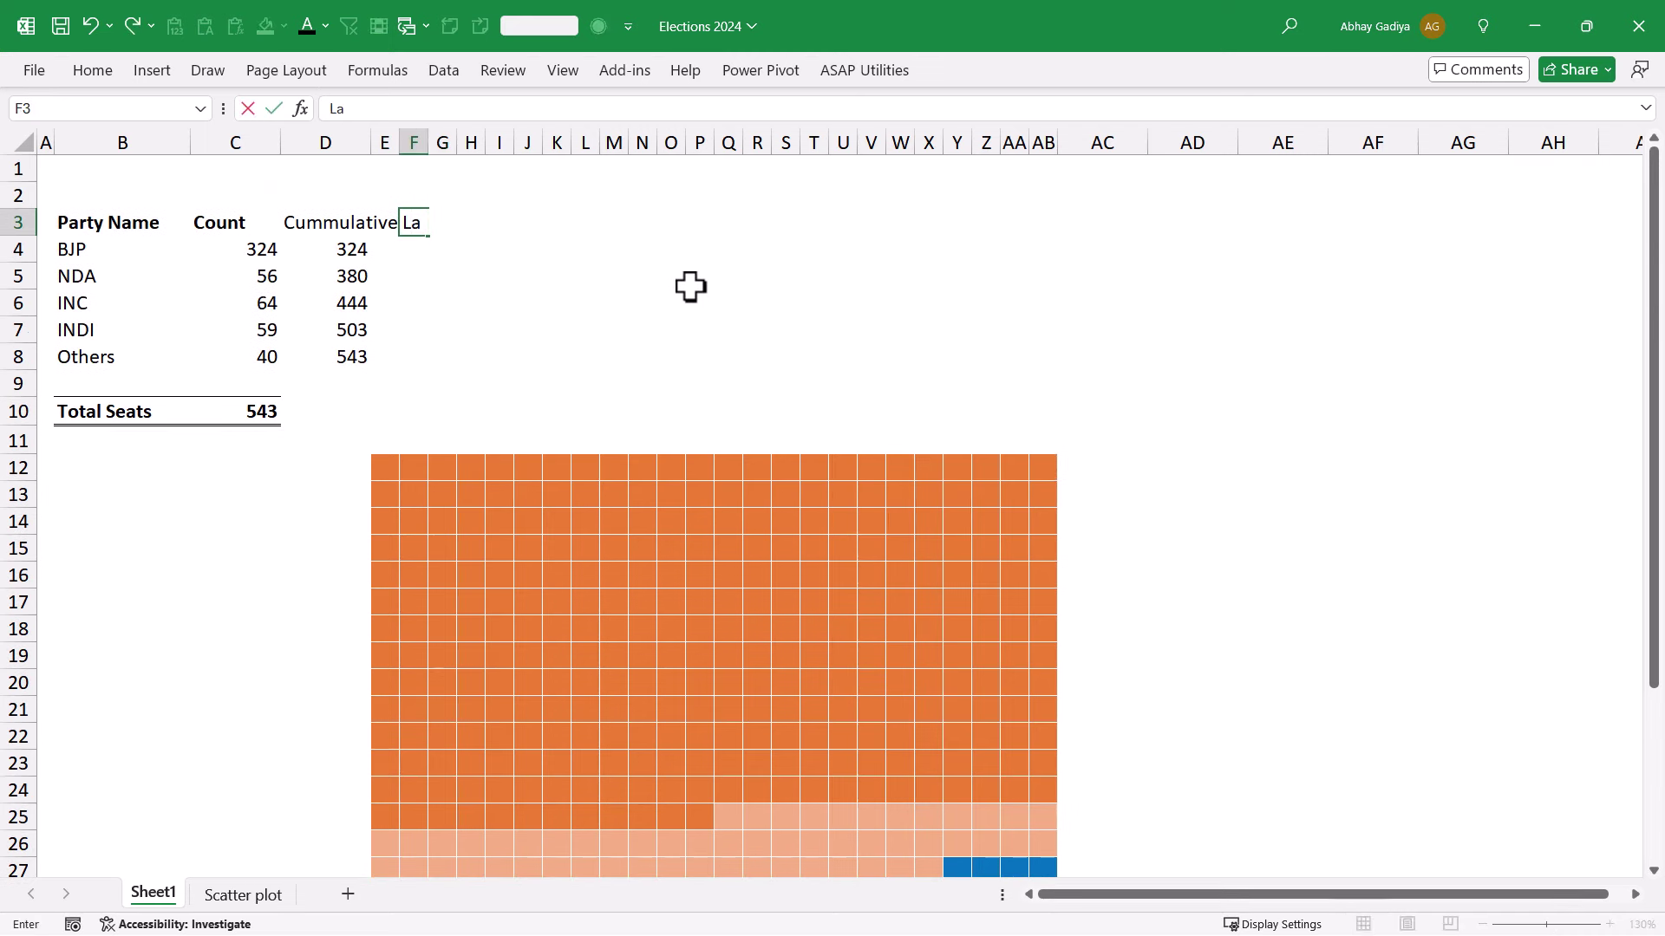
pyautogui.press('Return')
pyautogui.write('=')
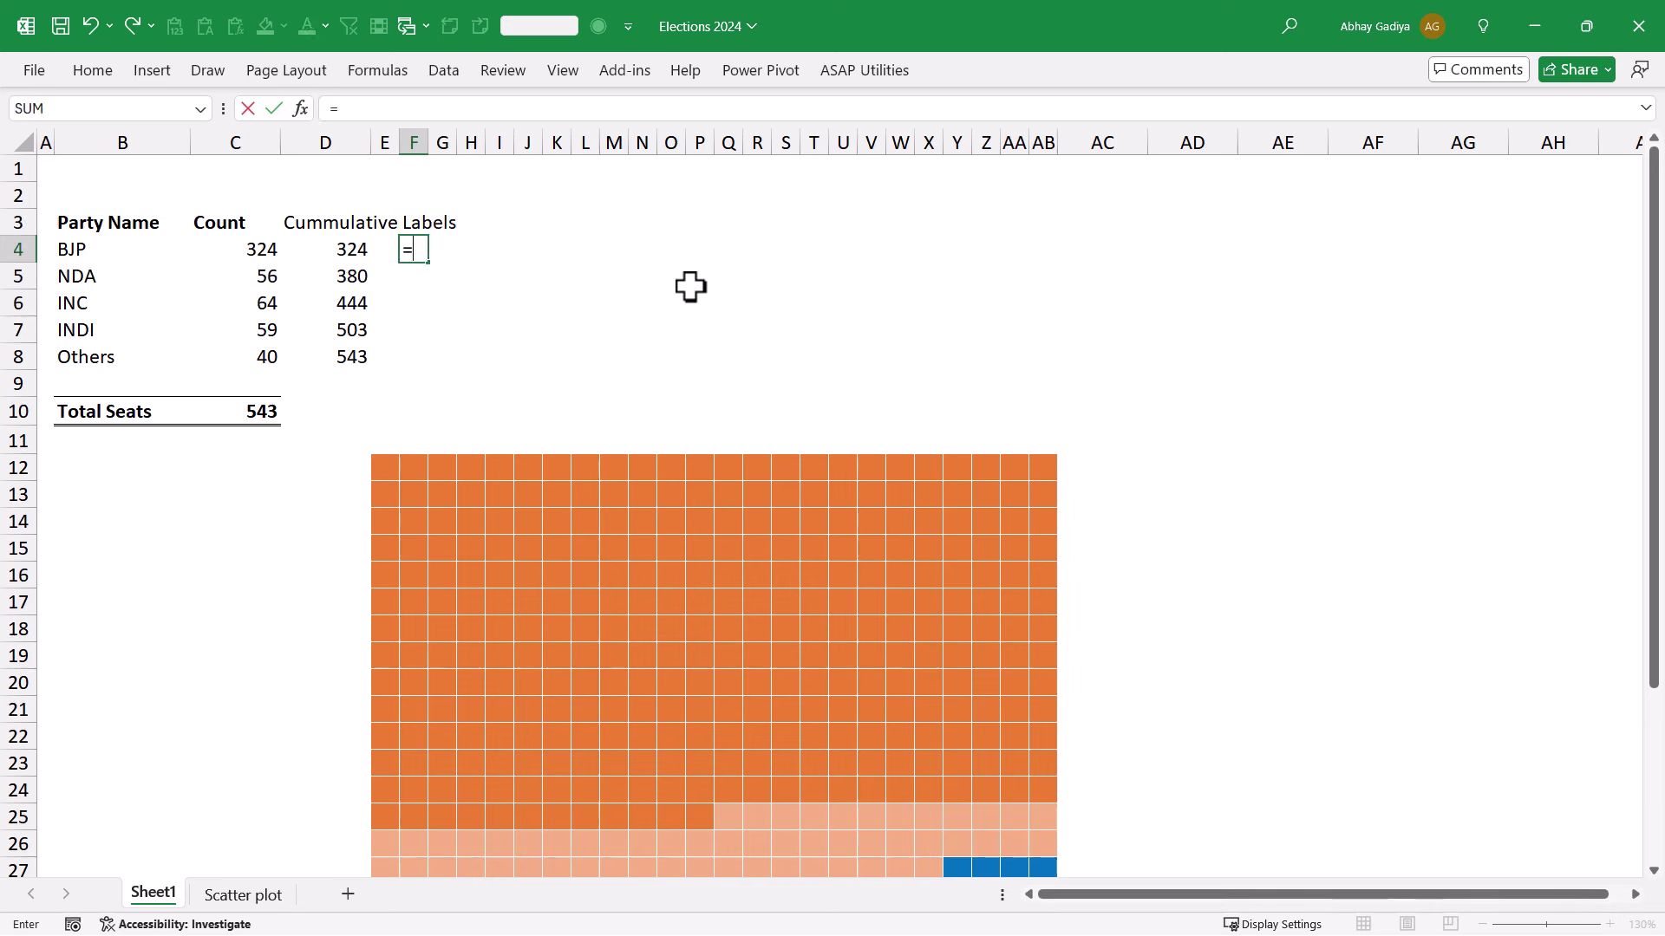
pyautogui.press('Left')
pyautogui.press('Left')
pyautogui.press('Left')
pyautogui.press('Left')
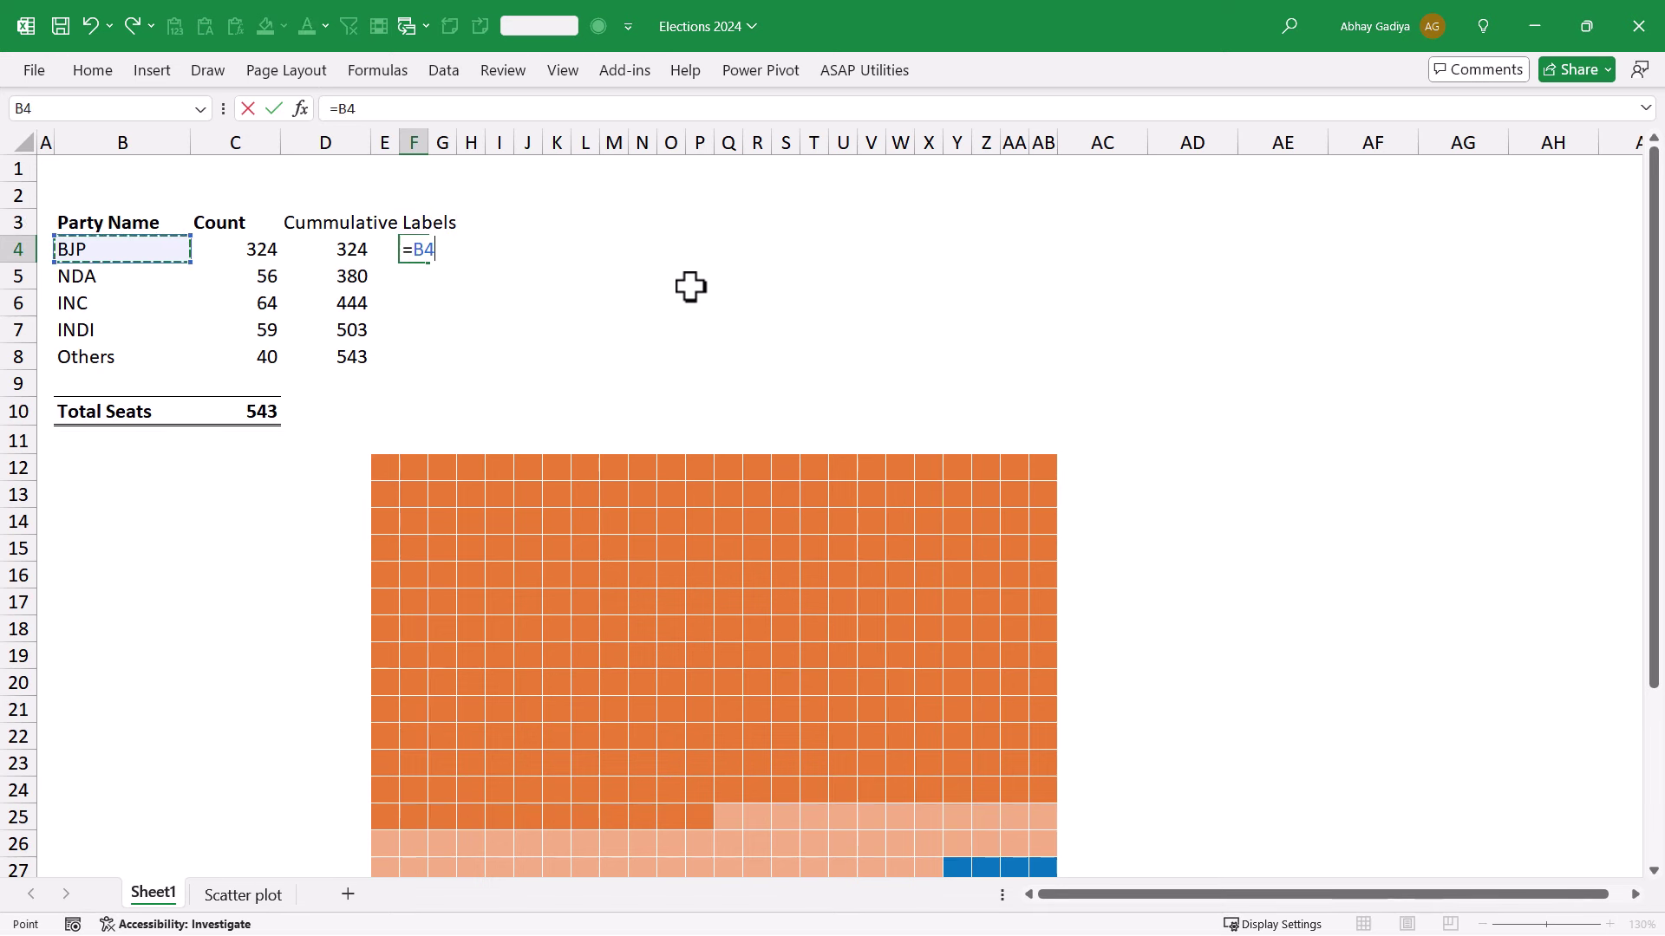
pyautogui.write('&"-"&')
pyautogui.press('Left')
pyautogui.press('Left')
pyautogui.press('Left')
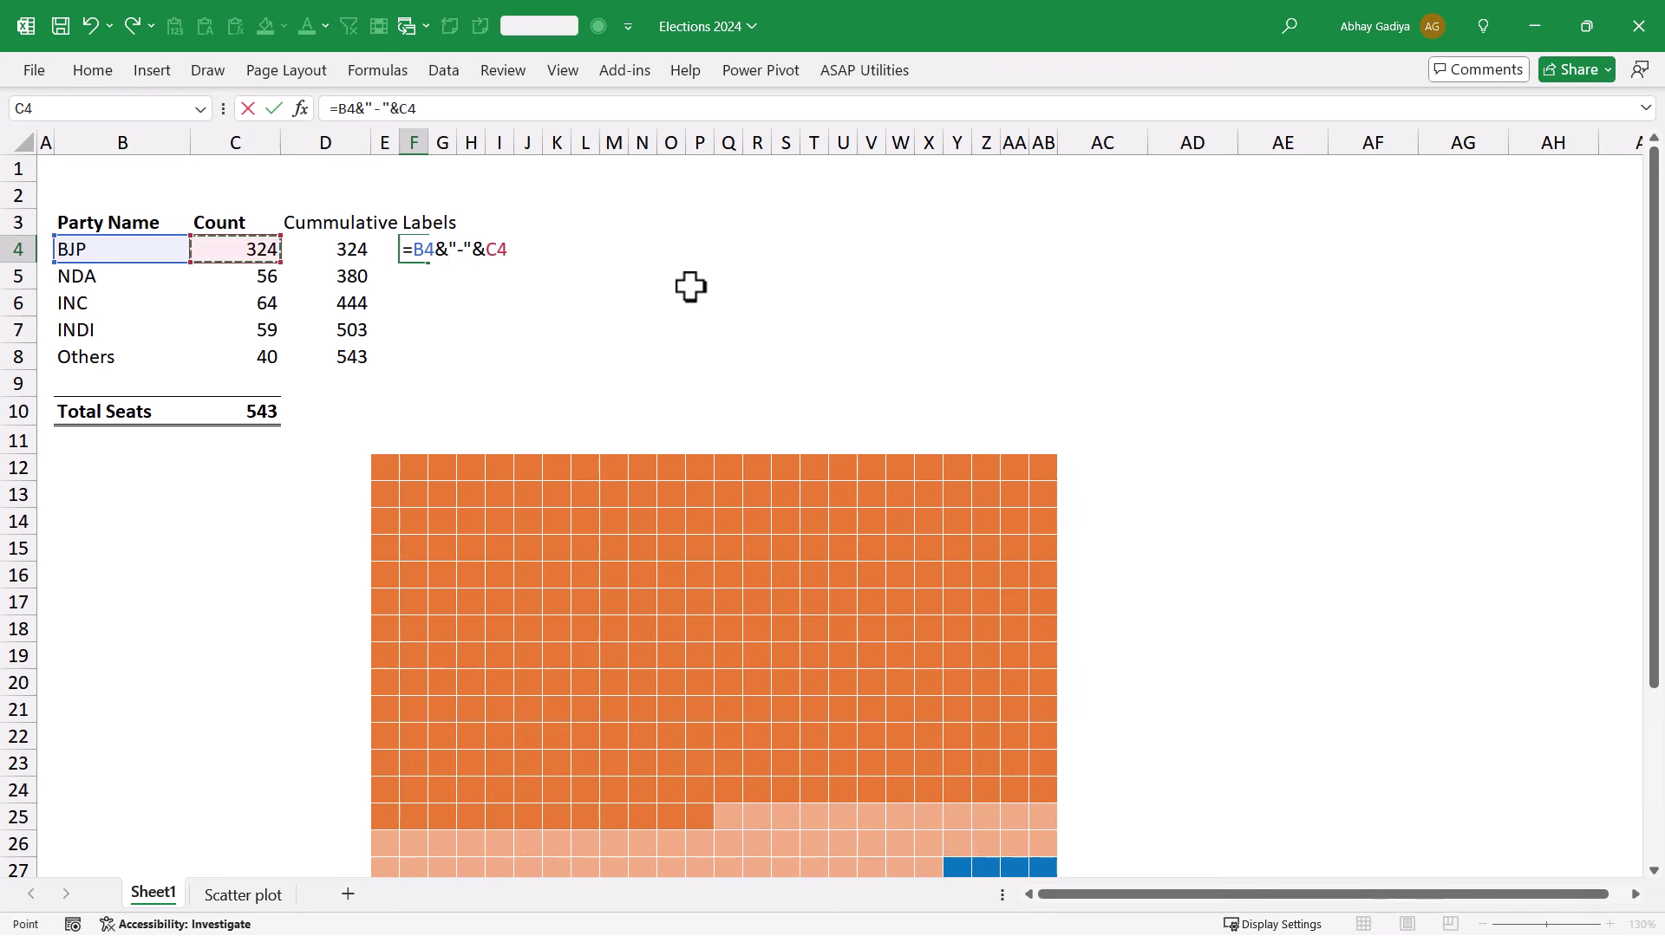
pyautogui.press('Return')
# - Fill the label formula down through F8, ending with Others-40
pyautogui.hotkey('ctrl', 'd')
pyautogui.press('Down')
pyautogui.hotkey('ctrl', 'd')
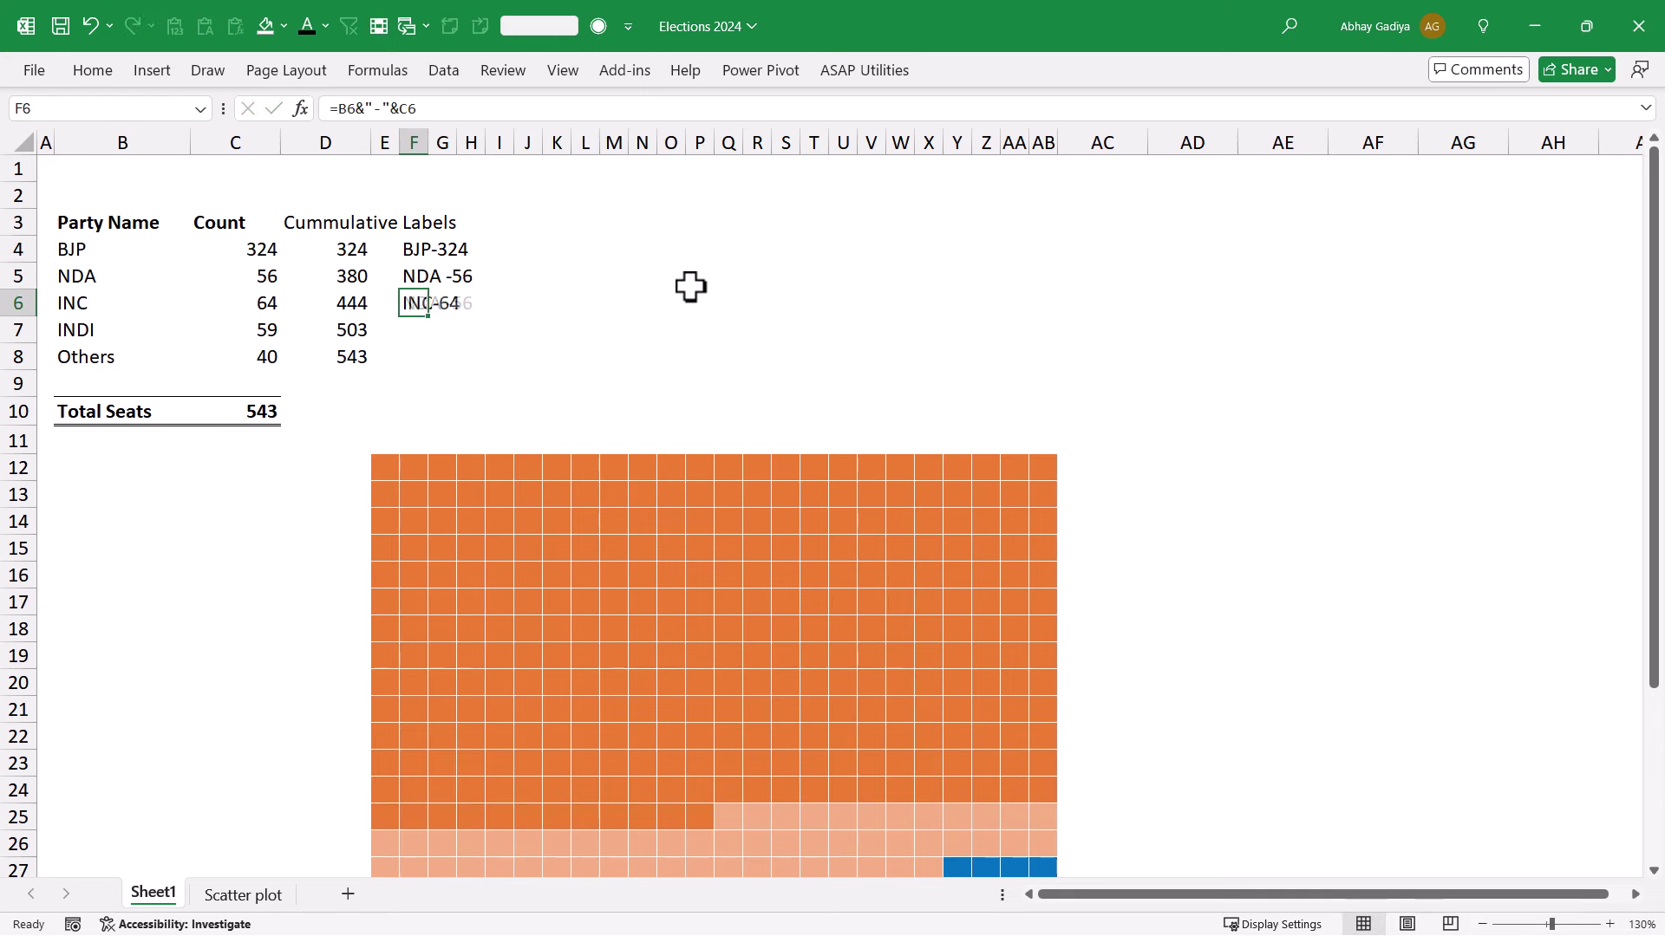
pyautogui.press('Down')
pyautogui.hotkey('ctrl', 'd')
pyautogui.press('Down')
pyautogui.hotkey('ctrl', 'd')
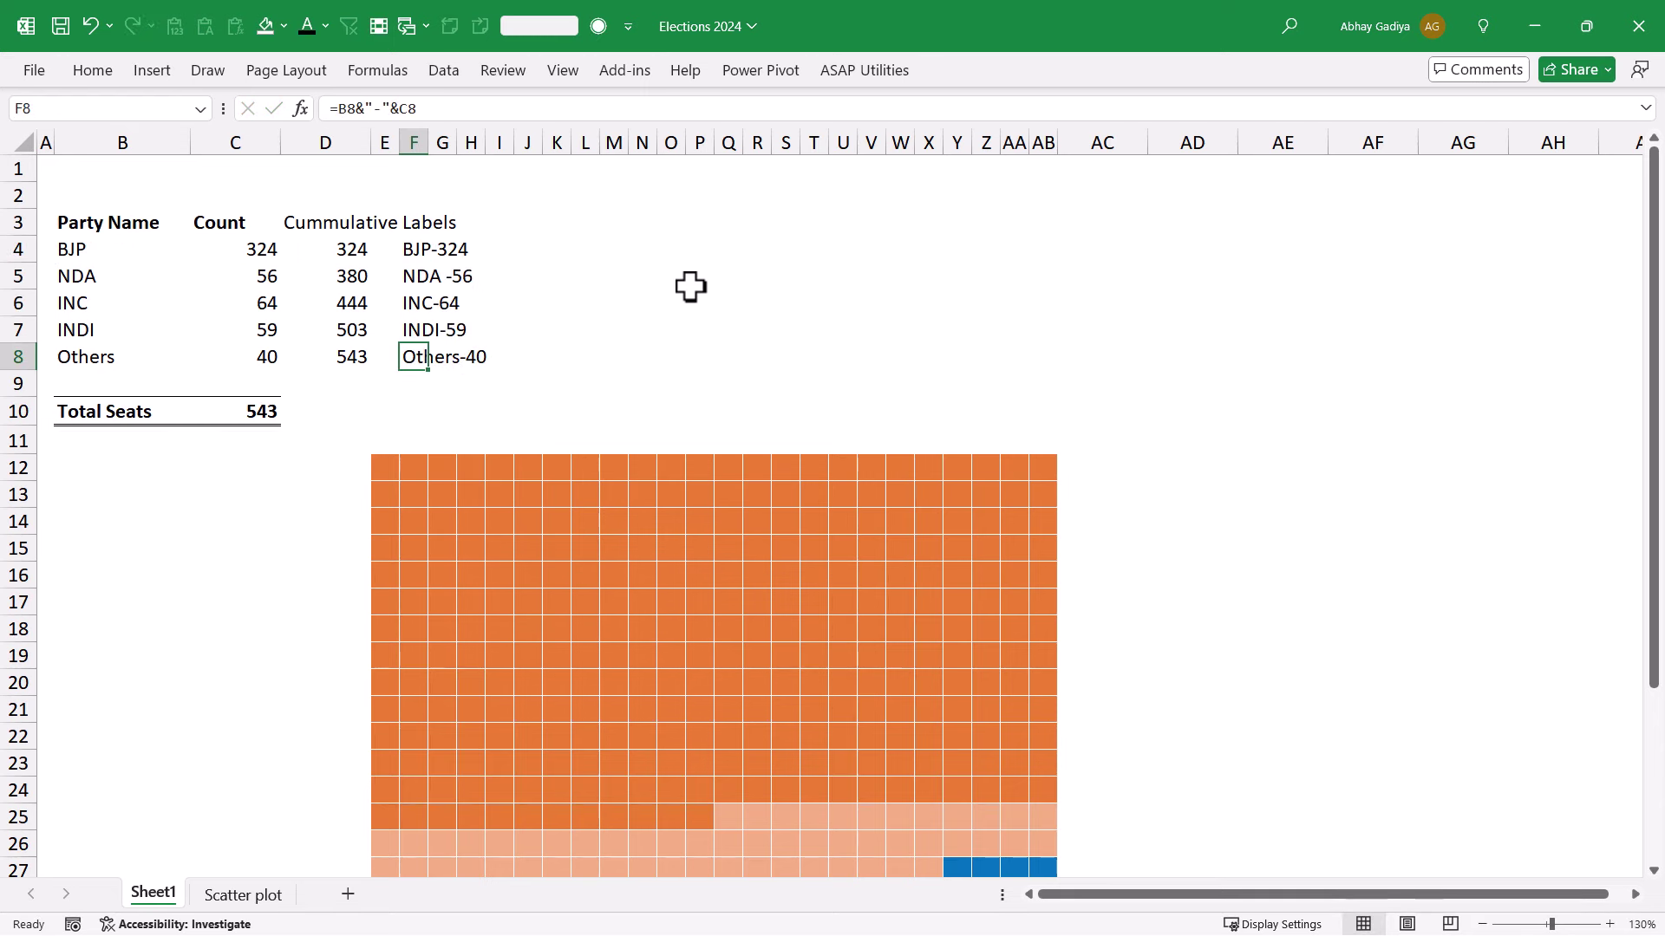
# - Draw a straight arrow right of the waffle chart and copy it down beside each colour block
pyautogui.click(98, 72)
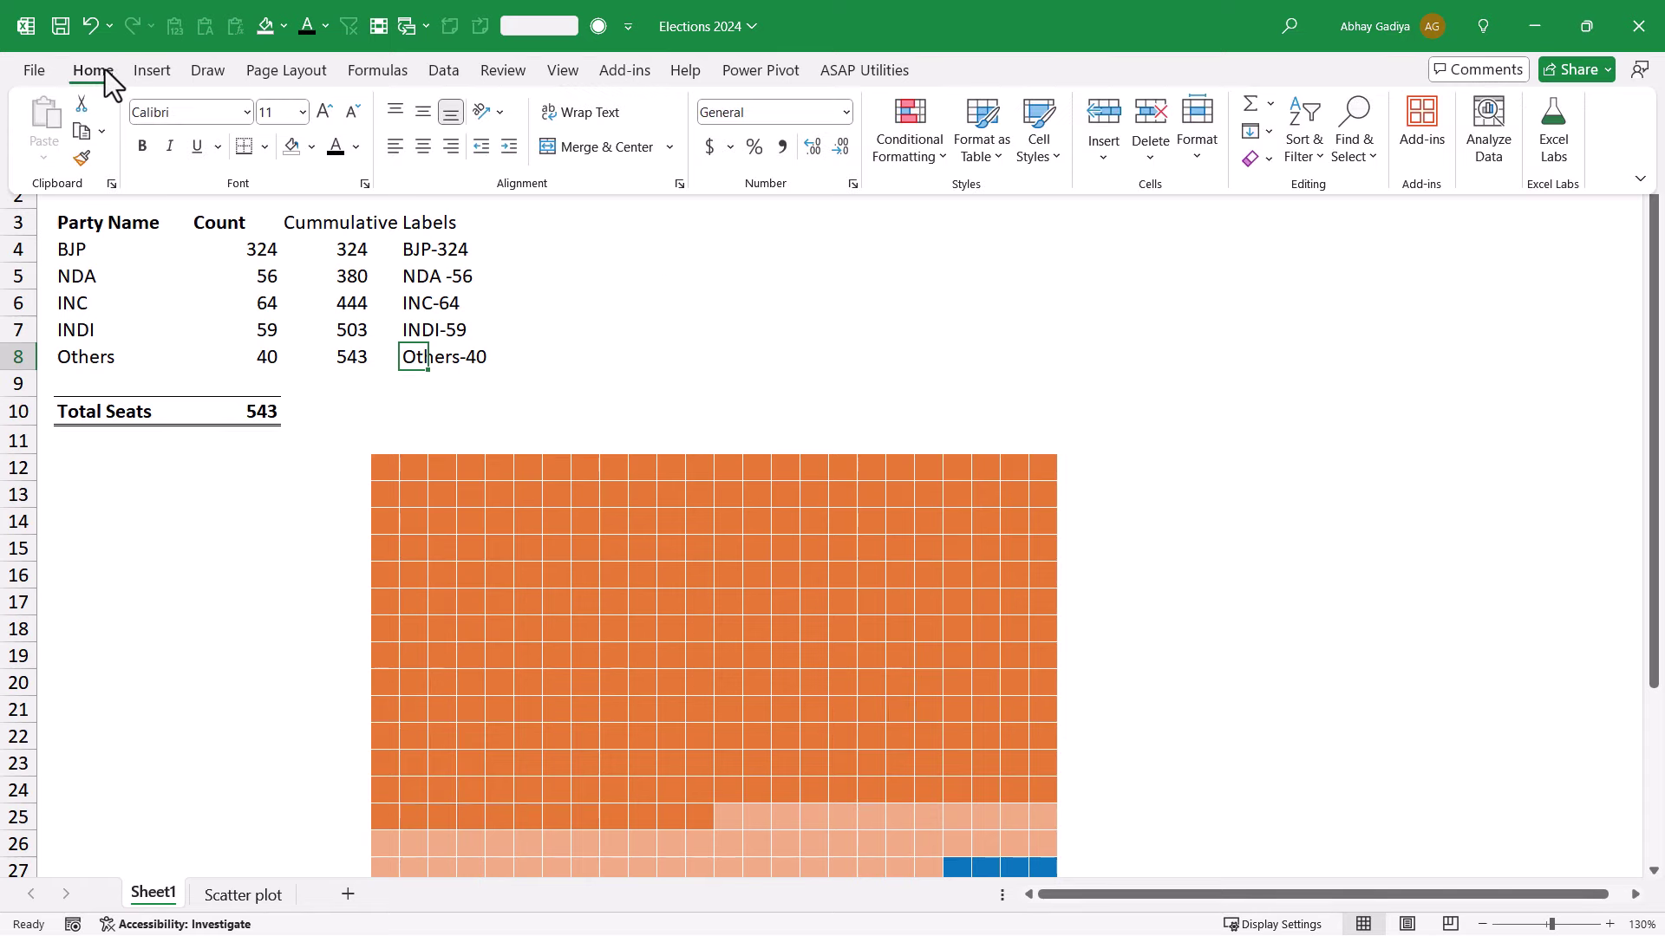
pyautogui.click(164, 78)
pyautogui.click(314, 138)
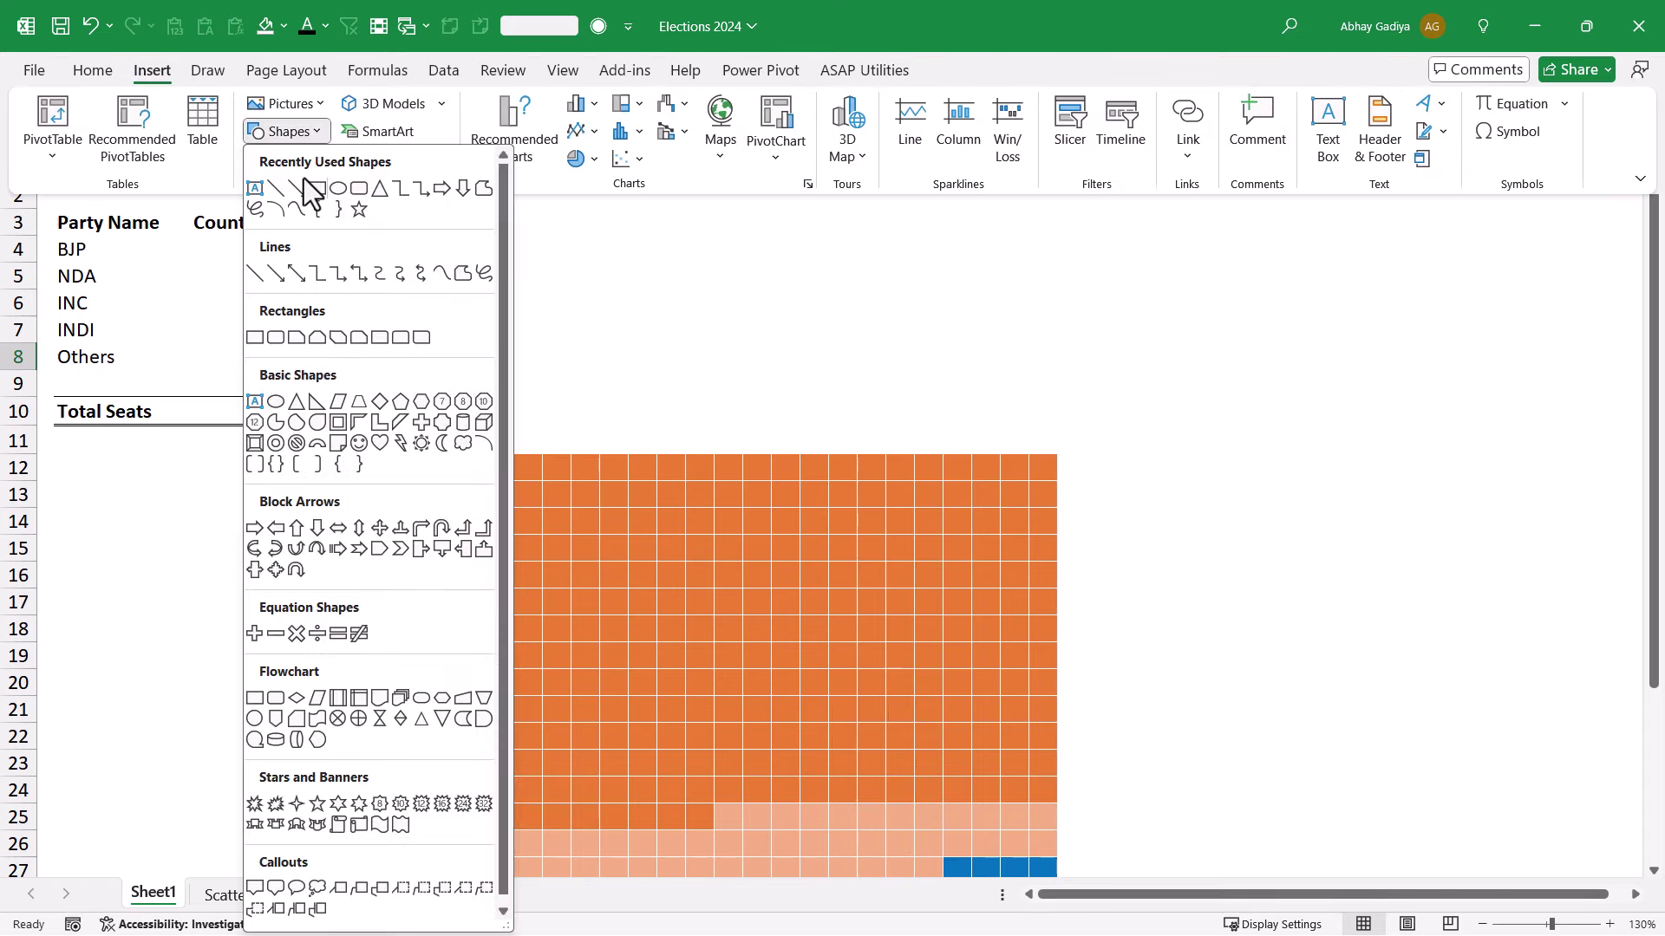
pyautogui.click(317, 201)
pyautogui.moveTo(1068, 604); pyautogui.dragTo(1144, 609)
pyautogui.scroll(-3, 1145, 610)
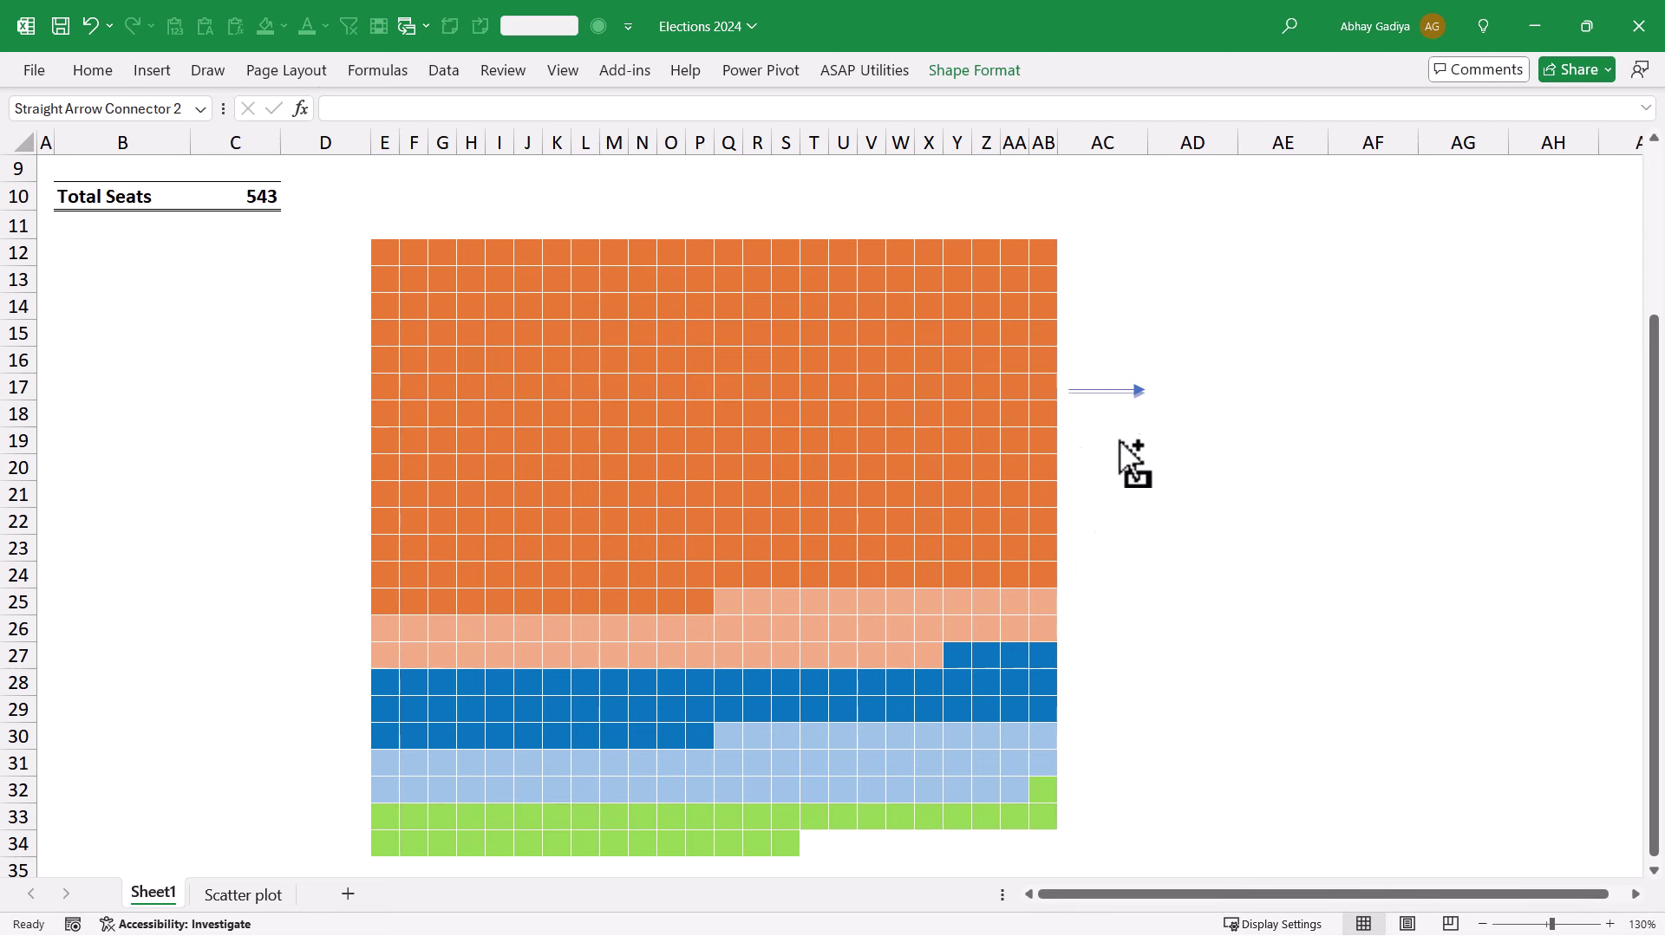
pyautogui.moveTo(1112, 613); pyautogui.dragTo(1107, 798)
# - Select all five arrows and align them on their right ends
pyautogui.keyDown('ctrl'); pyautogui.click(1105, 739); pyautogui.keyUp('ctrl')
pyautogui.keyDown('ctrl'); pyautogui.click(1102, 678); pyautogui.keyUp('ctrl')
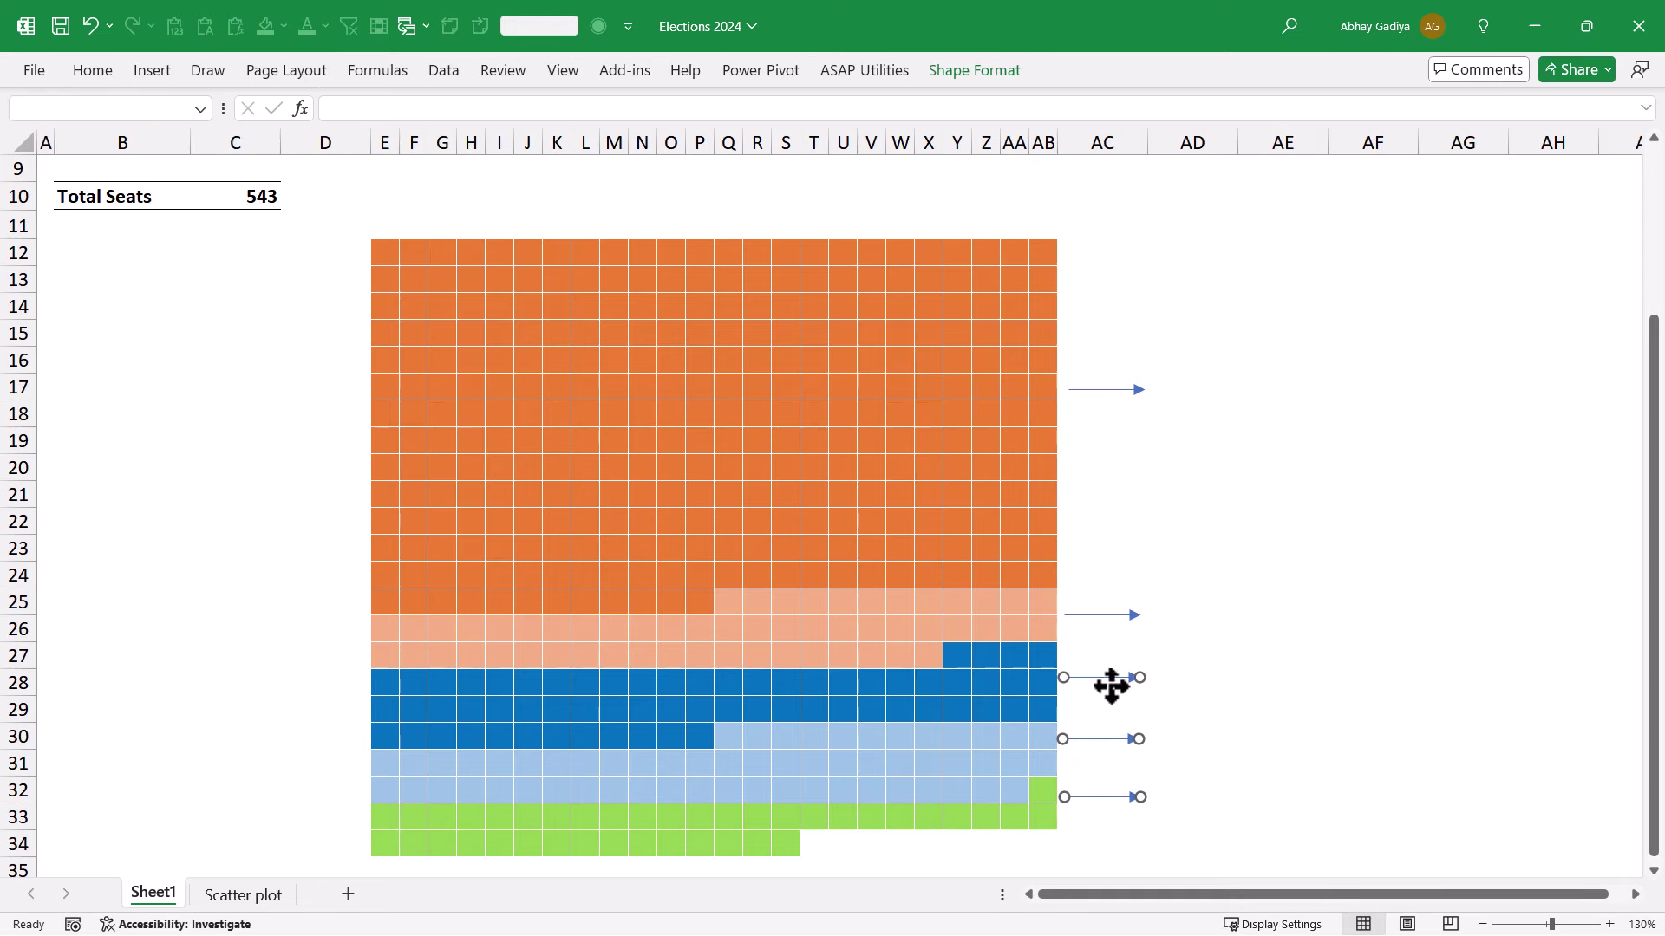
pyautogui.keyDown('ctrl'); pyautogui.click(1105, 615); pyautogui.keyUp('ctrl')
pyautogui.keyDown('ctrl'); pyautogui.click(1105, 392); pyautogui.keyUp('ctrl')
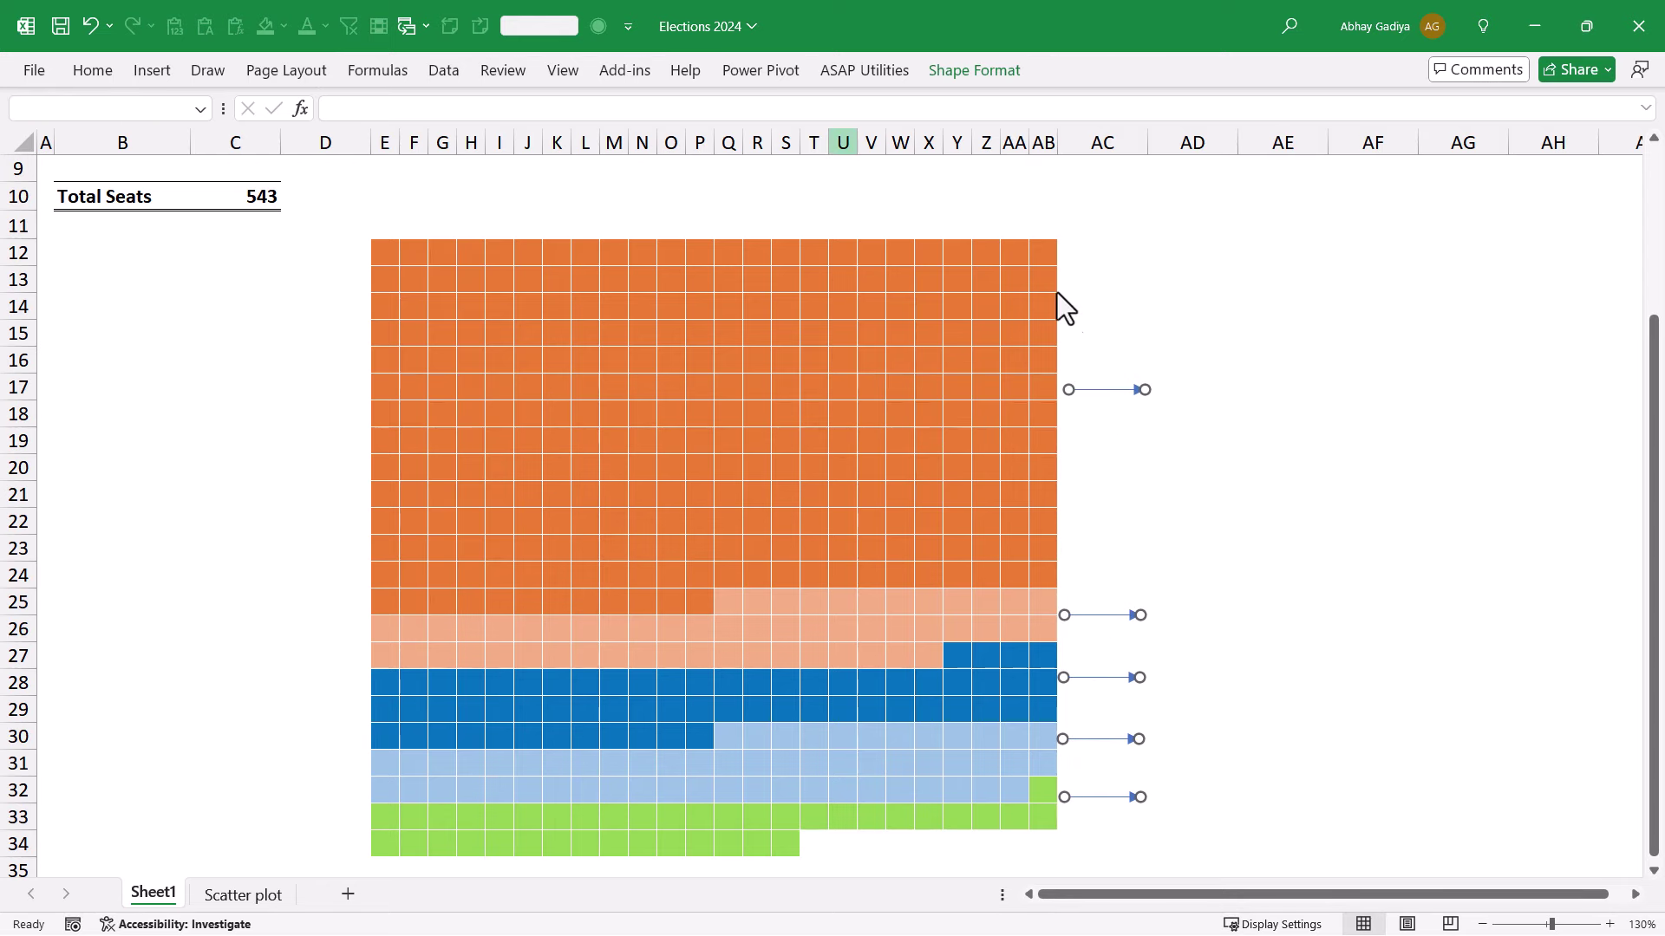
pyautogui.click(969, 71)
pyautogui.click(1211, 105)
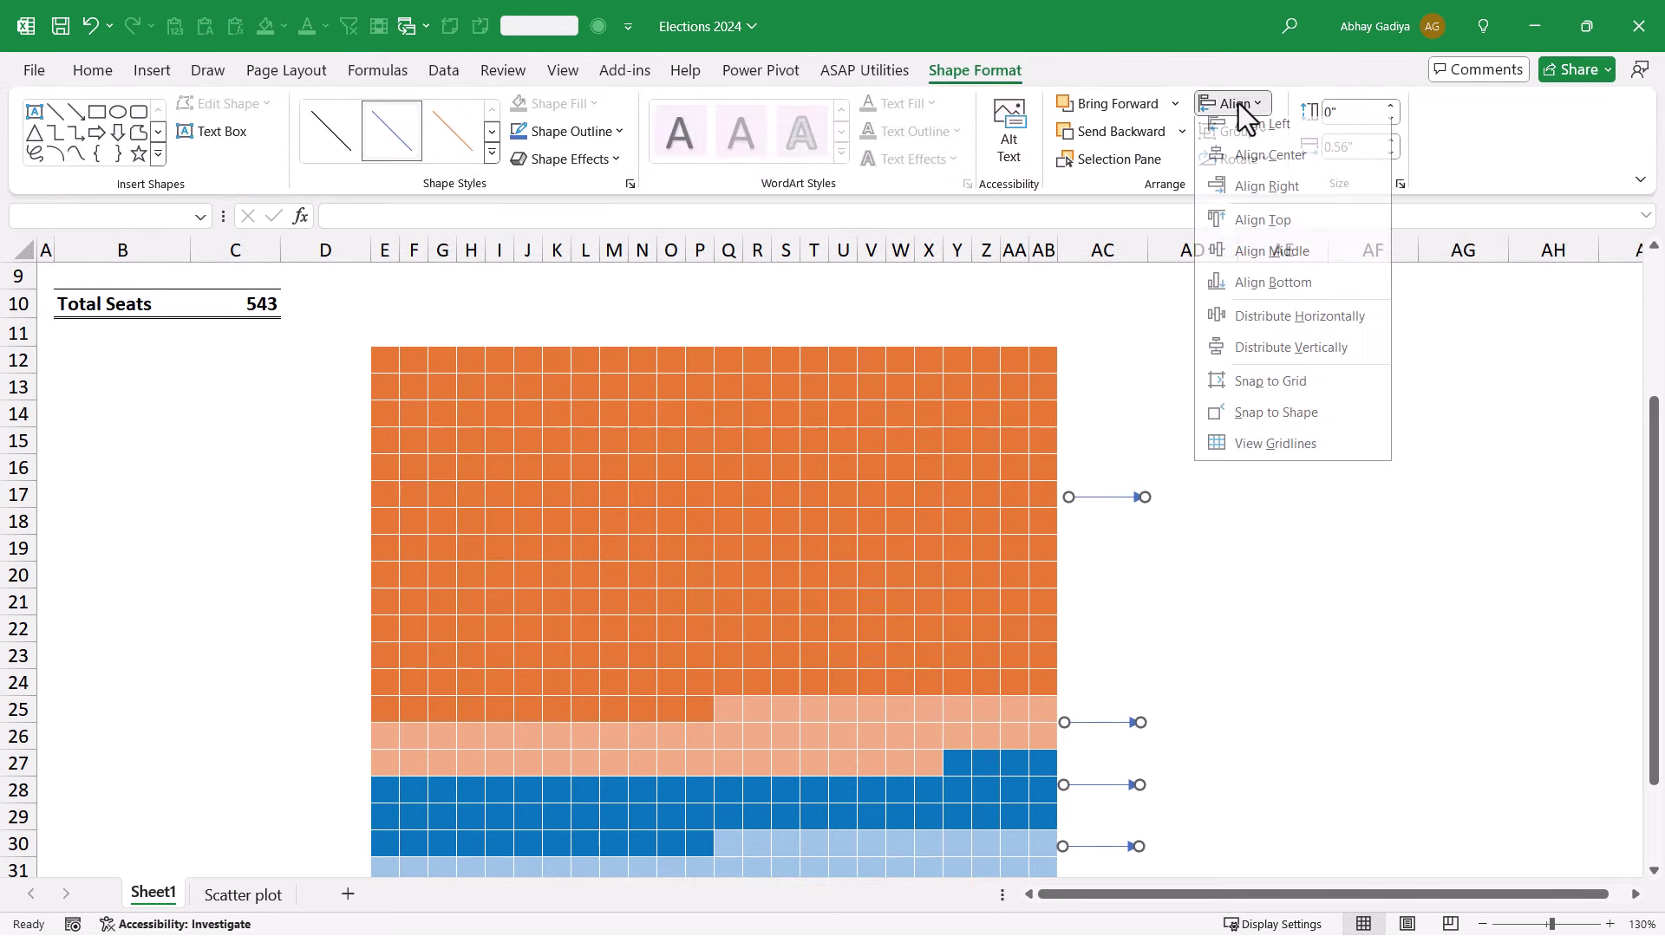
pyautogui.click(1277, 201)
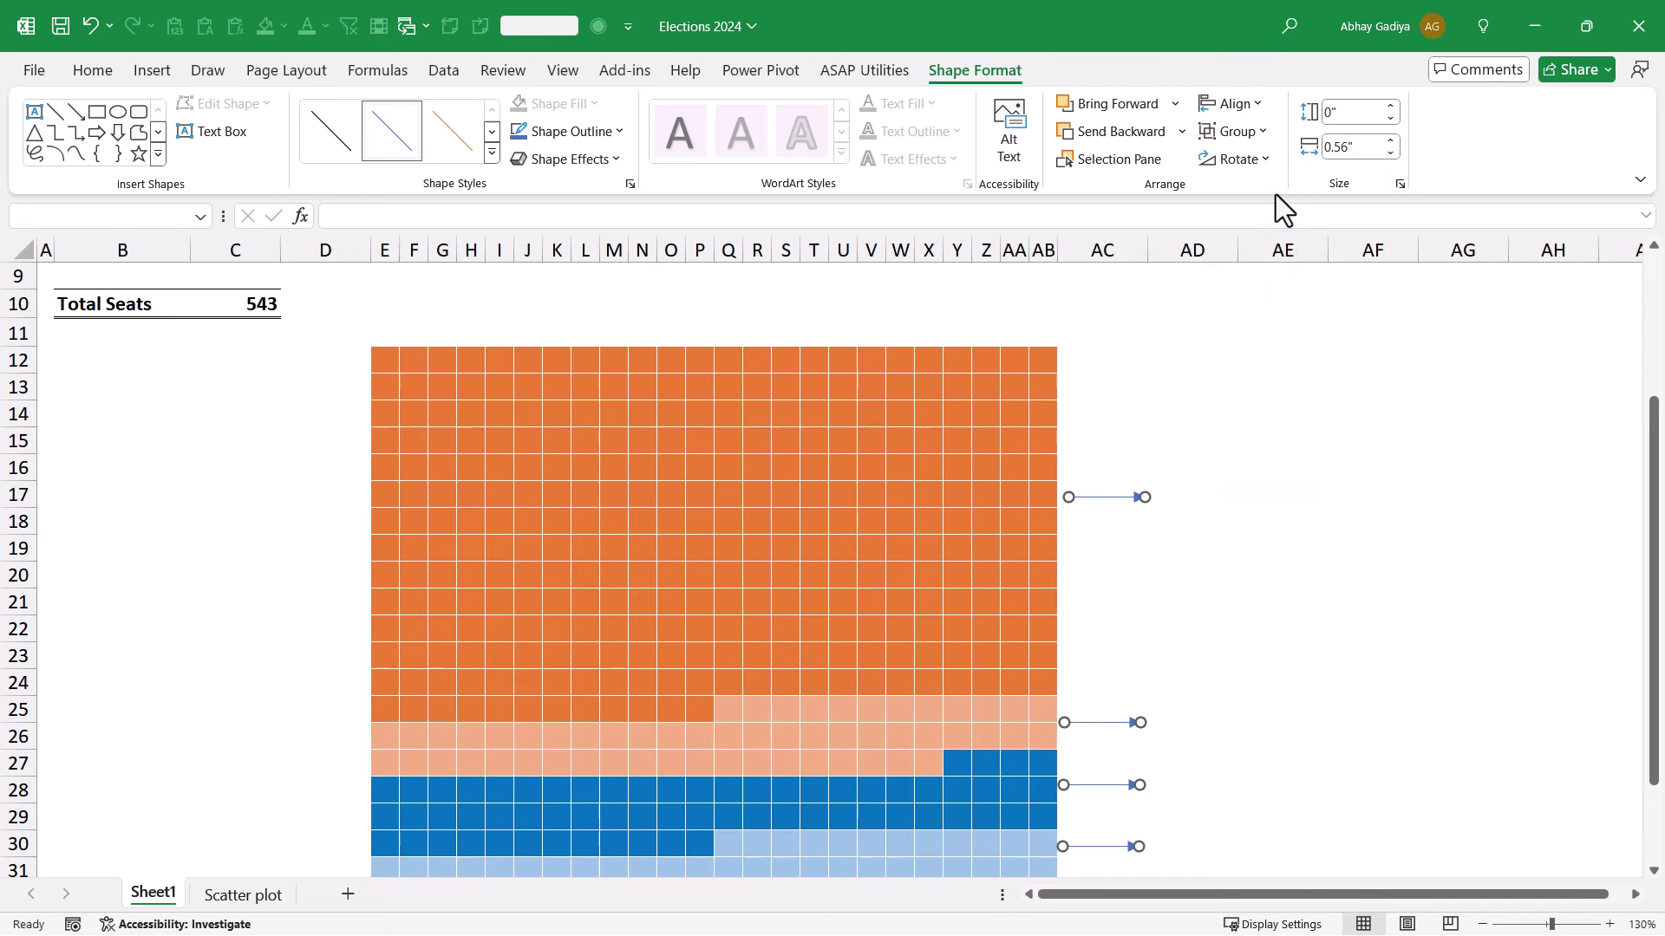
# - Make the arrows 2¼ pt thick with a dashed line style
pyautogui.click(576, 132)
pyautogui.moveTo(591, 510)
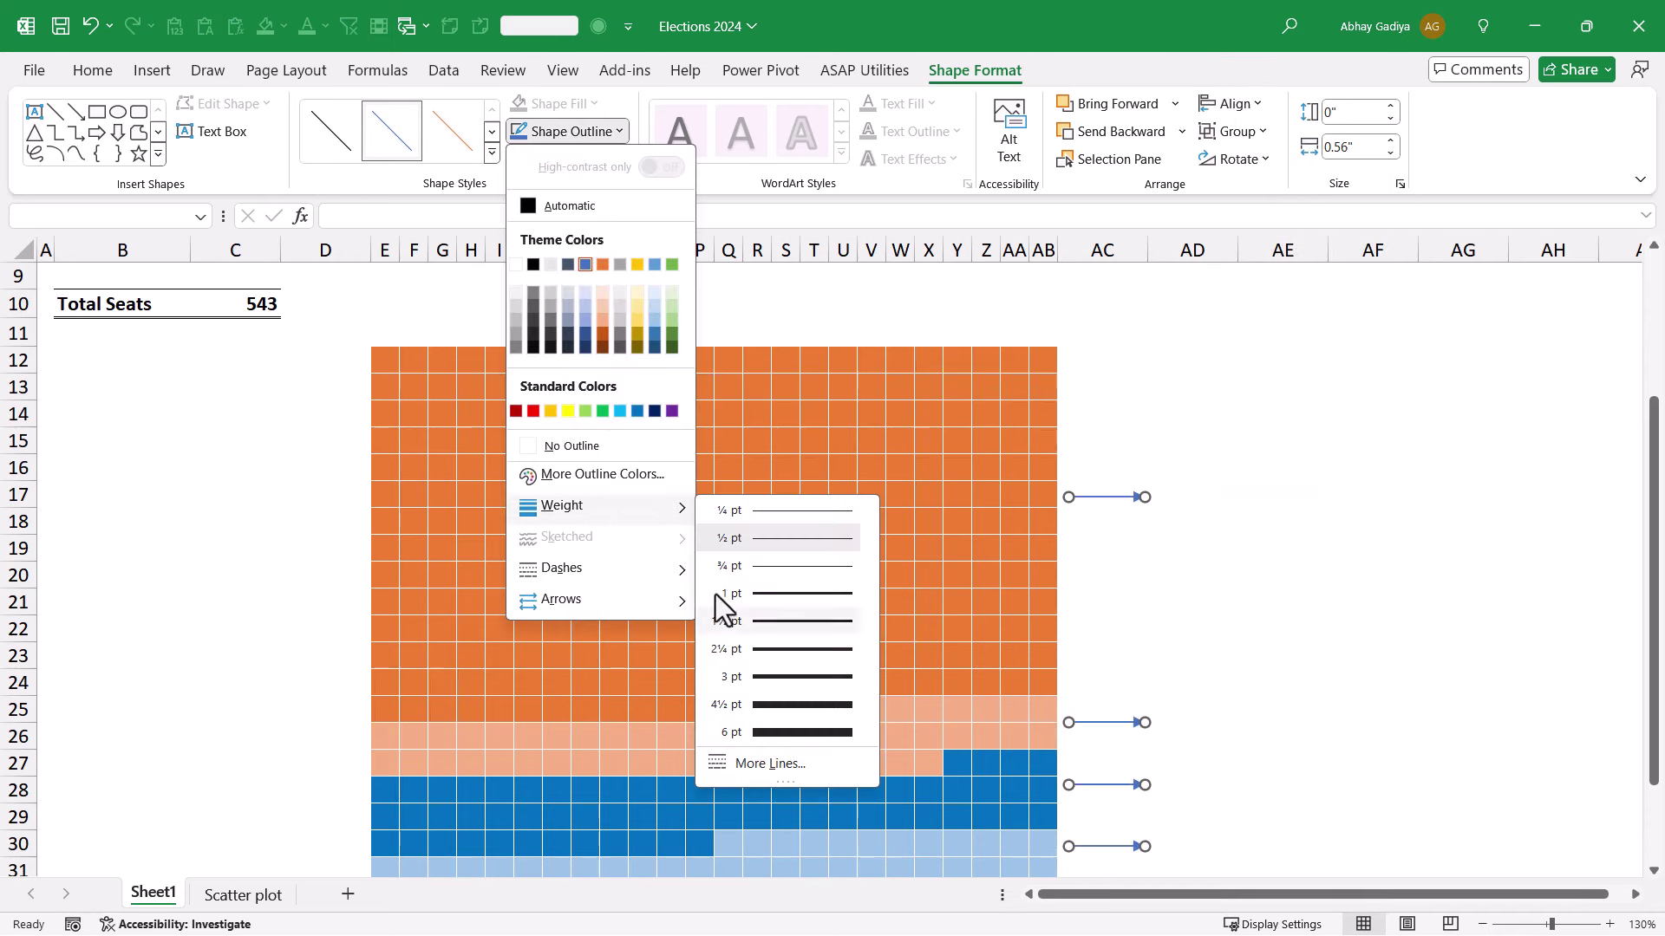
pyautogui.click(794, 651)
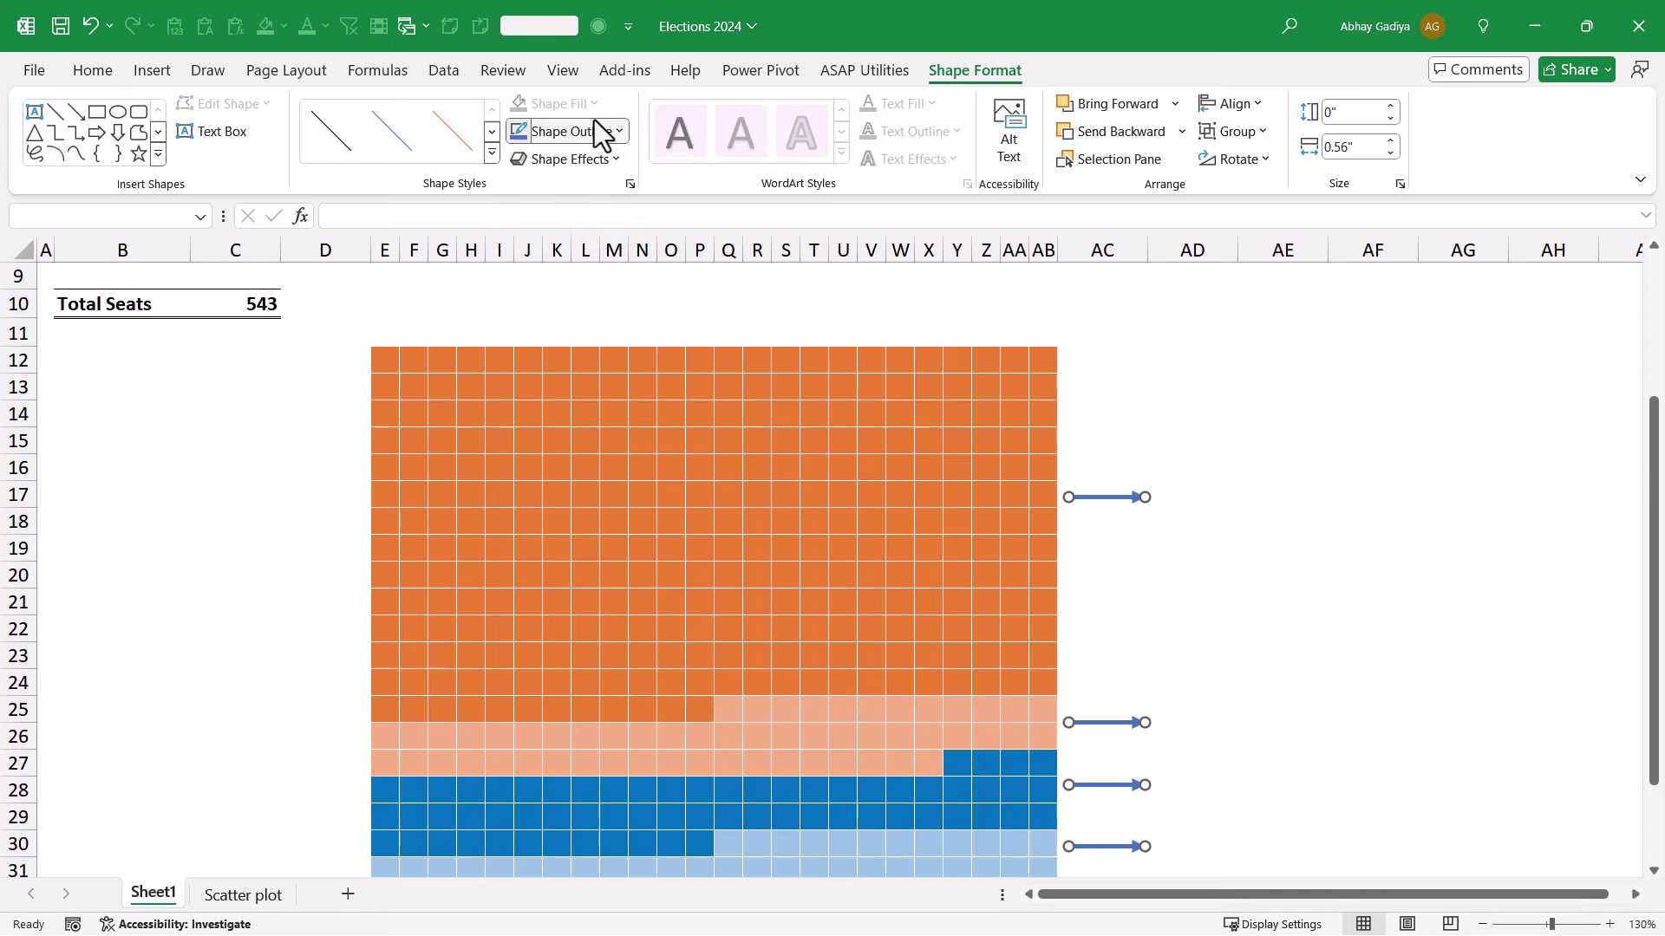
pyautogui.click(596, 131)
pyautogui.moveTo(649, 572)
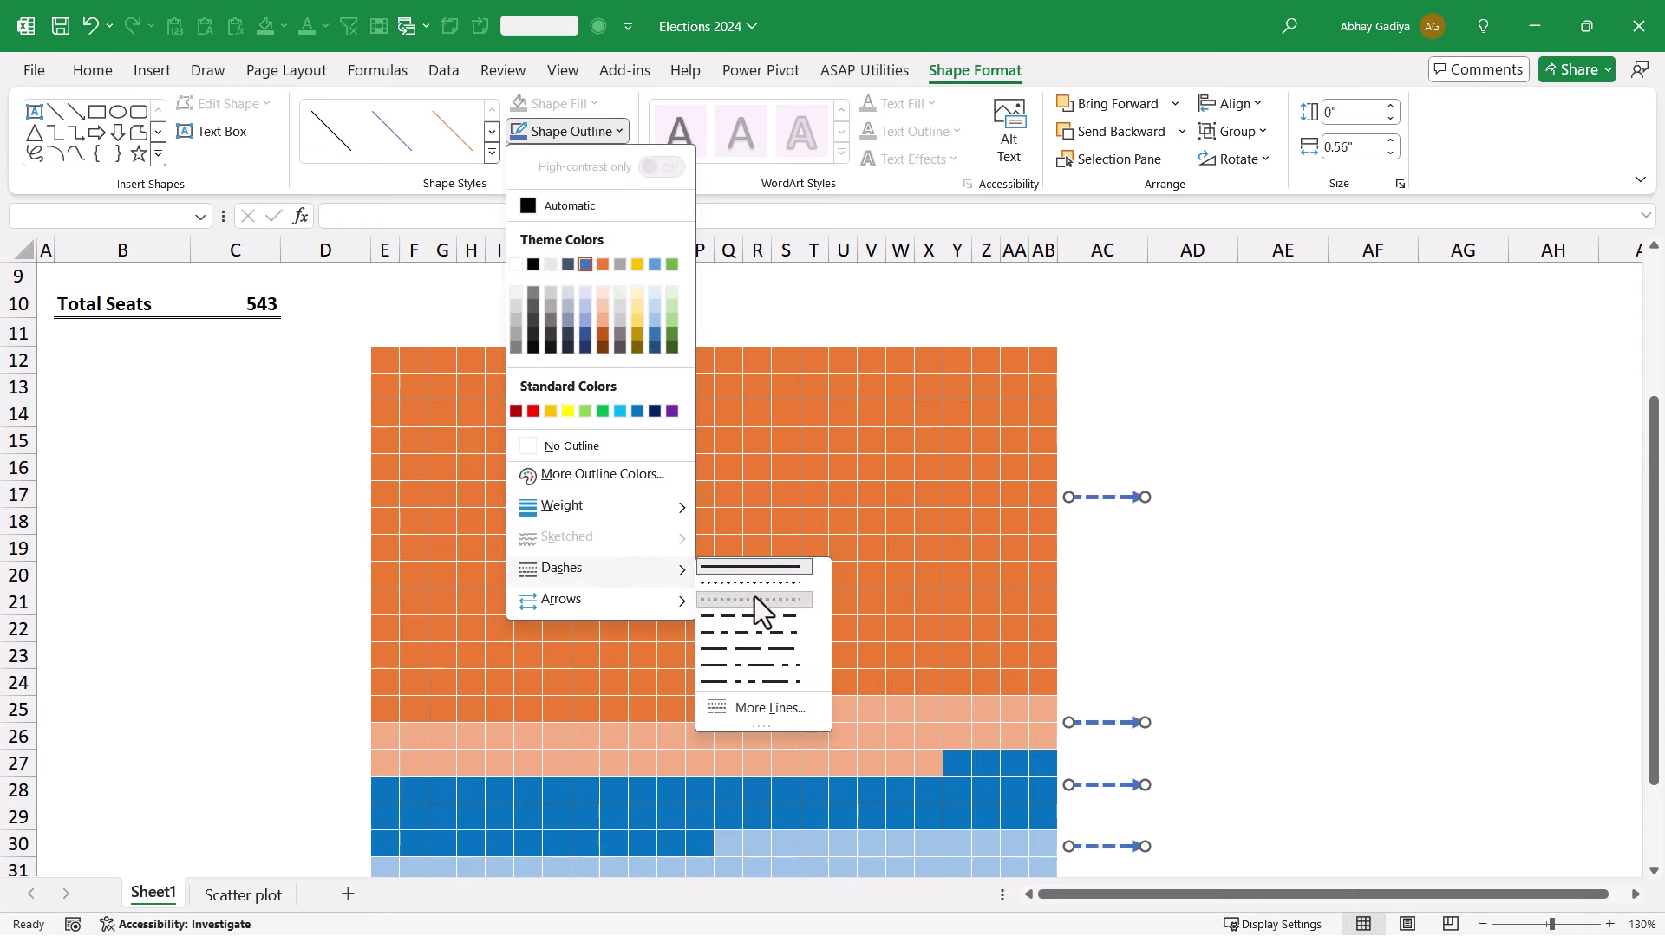
pyautogui.click(759, 615)
pyautogui.click(1196, 501)
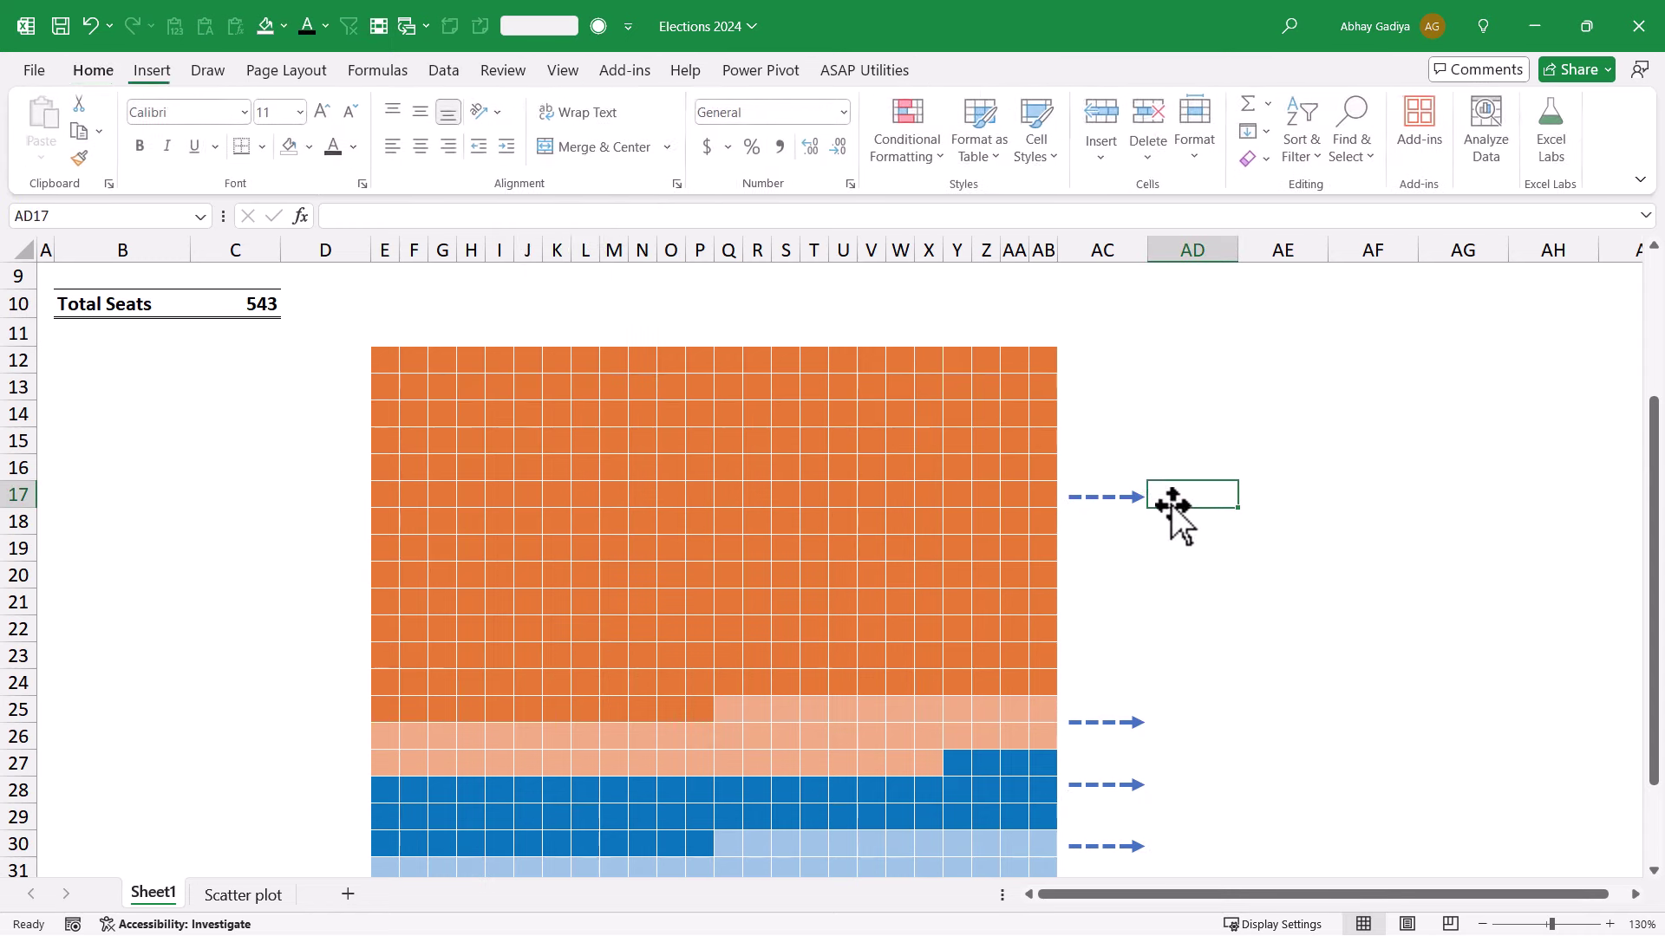
# - Colour the top three arrows orange, light peach and dark blue
pyautogui.click(1116, 498)
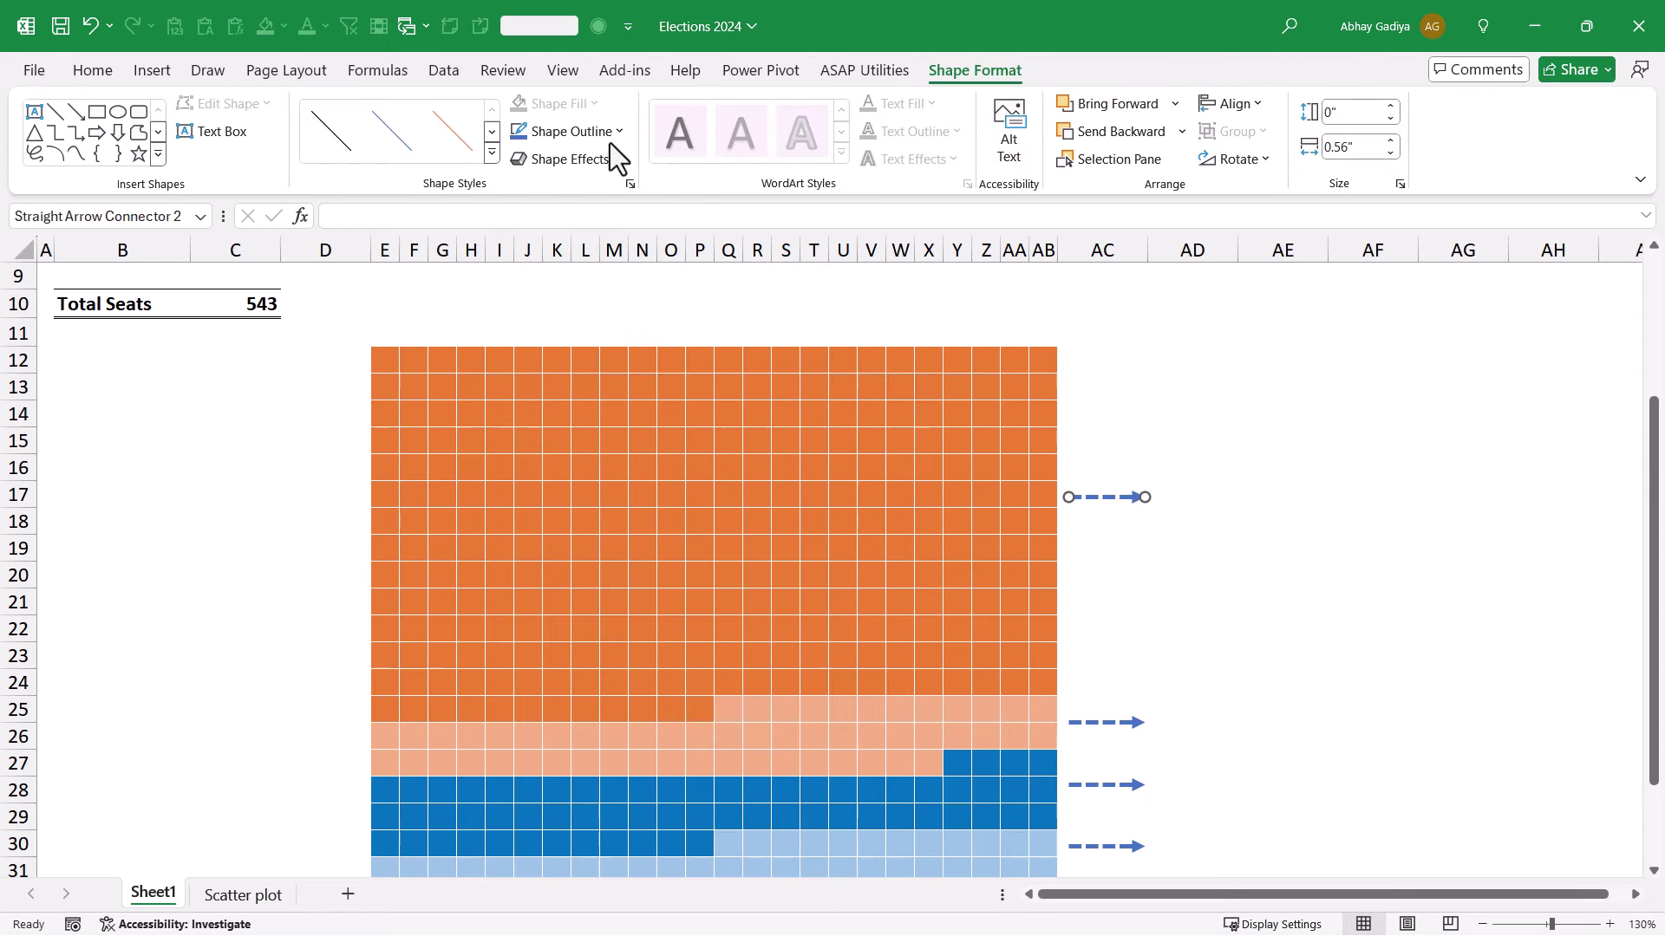
pyautogui.click(595, 132)
pyautogui.click(601, 265)
pyautogui.click(1111, 724)
pyautogui.click(565, 137)
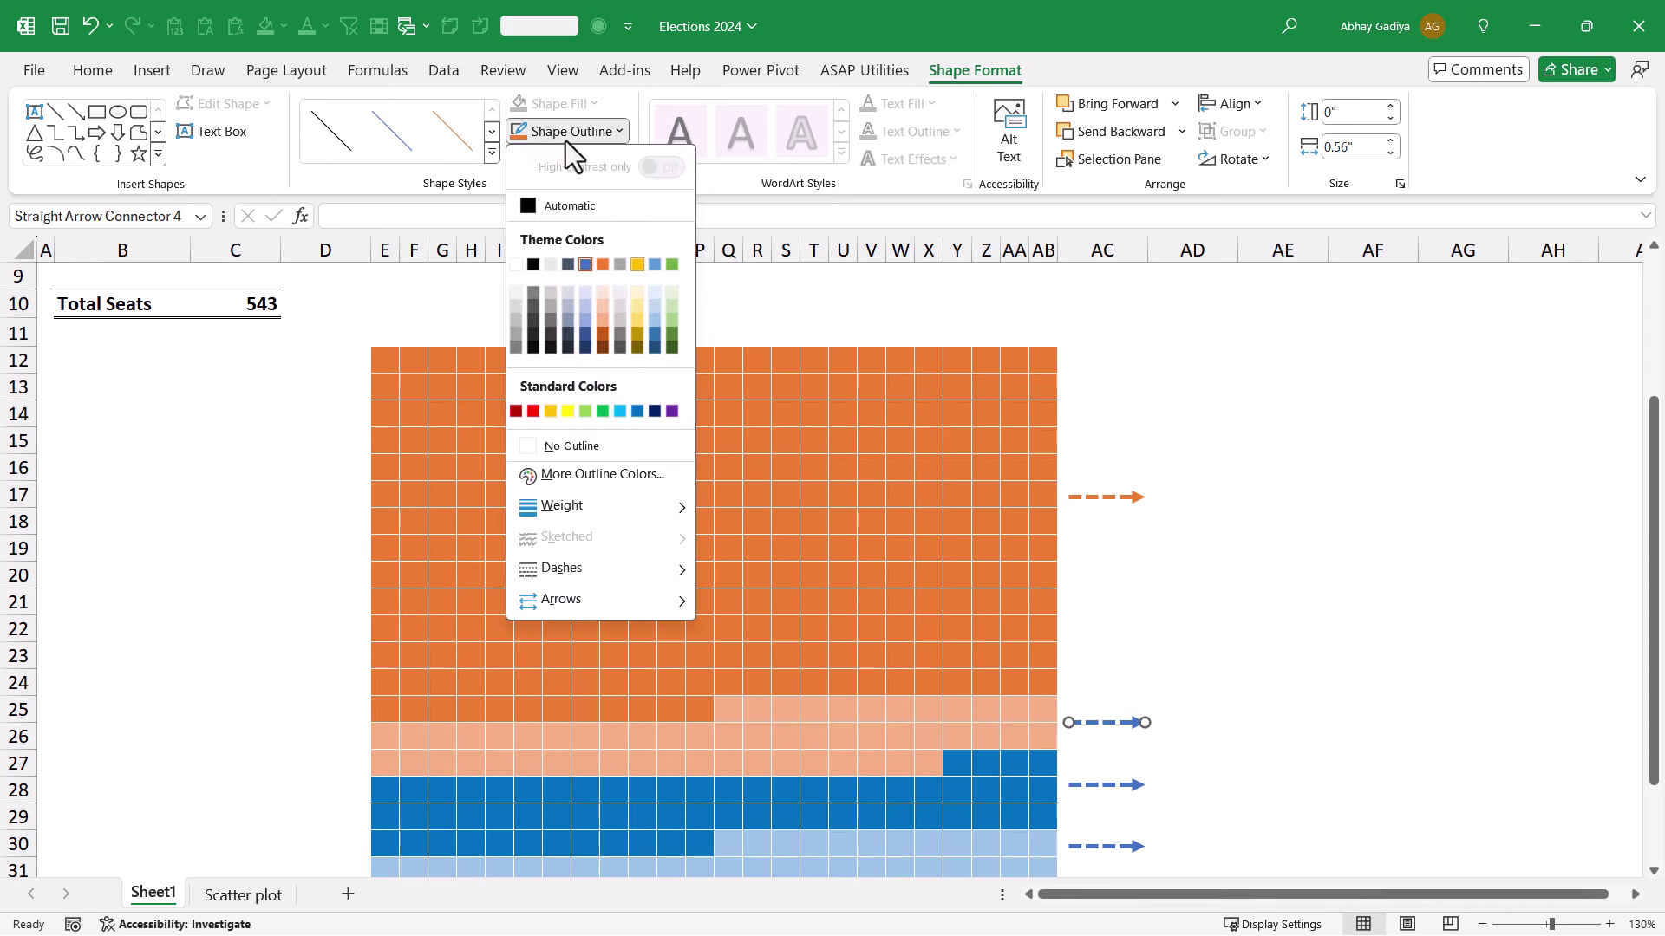
pyautogui.click(601, 324)
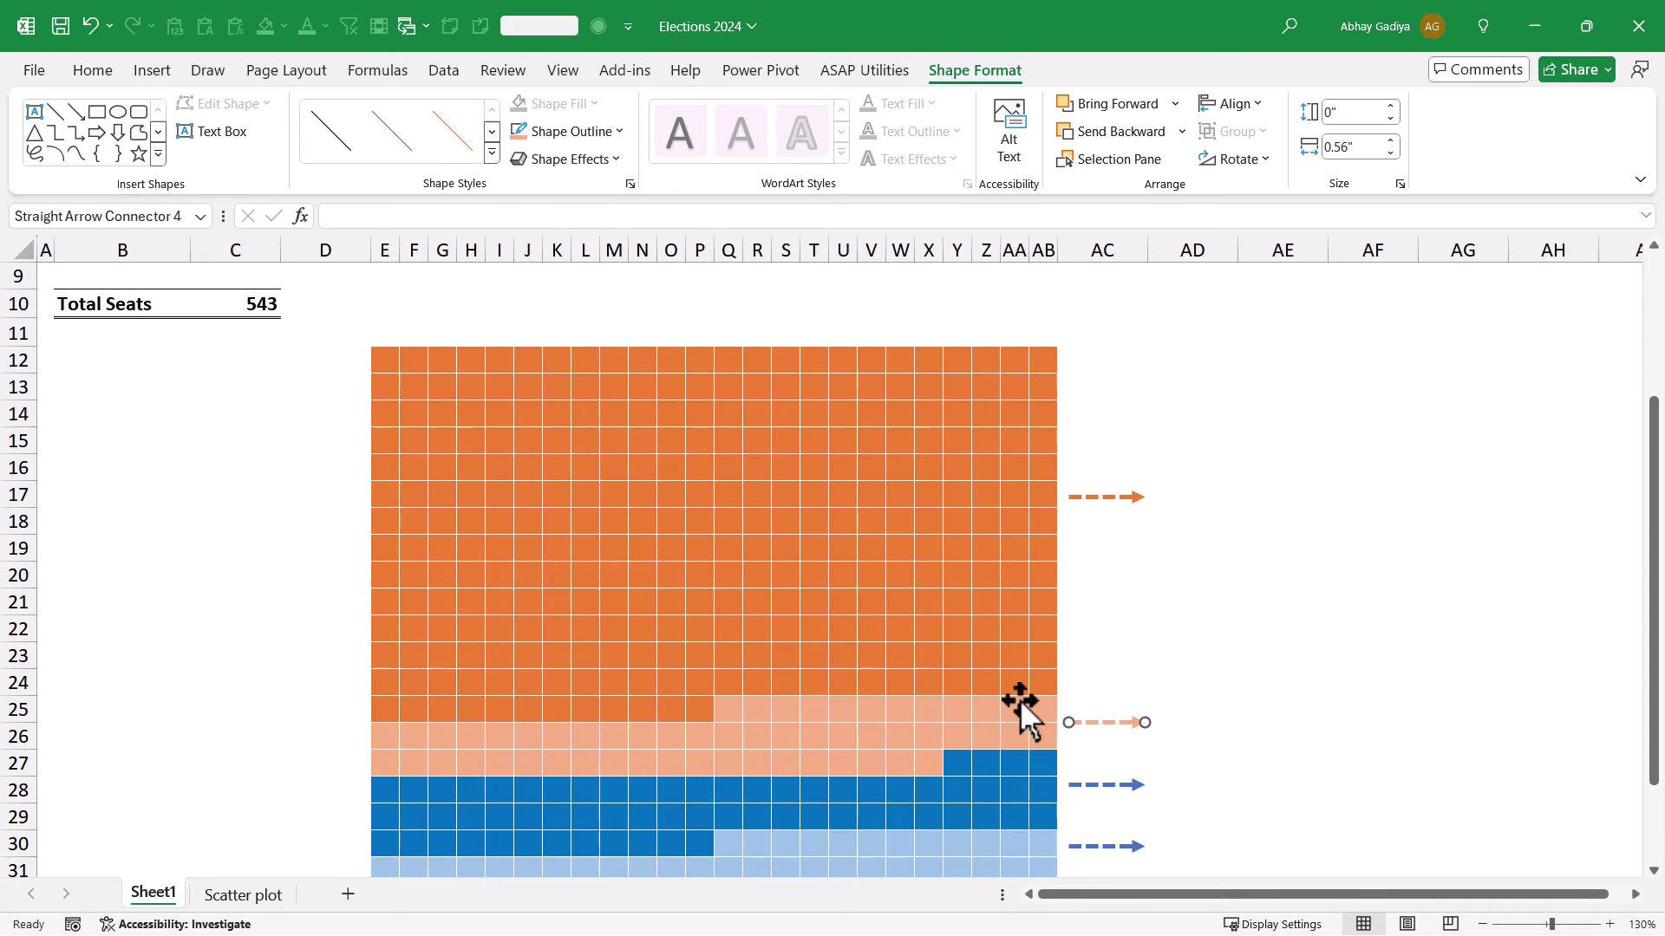
pyautogui.click(1112, 784)
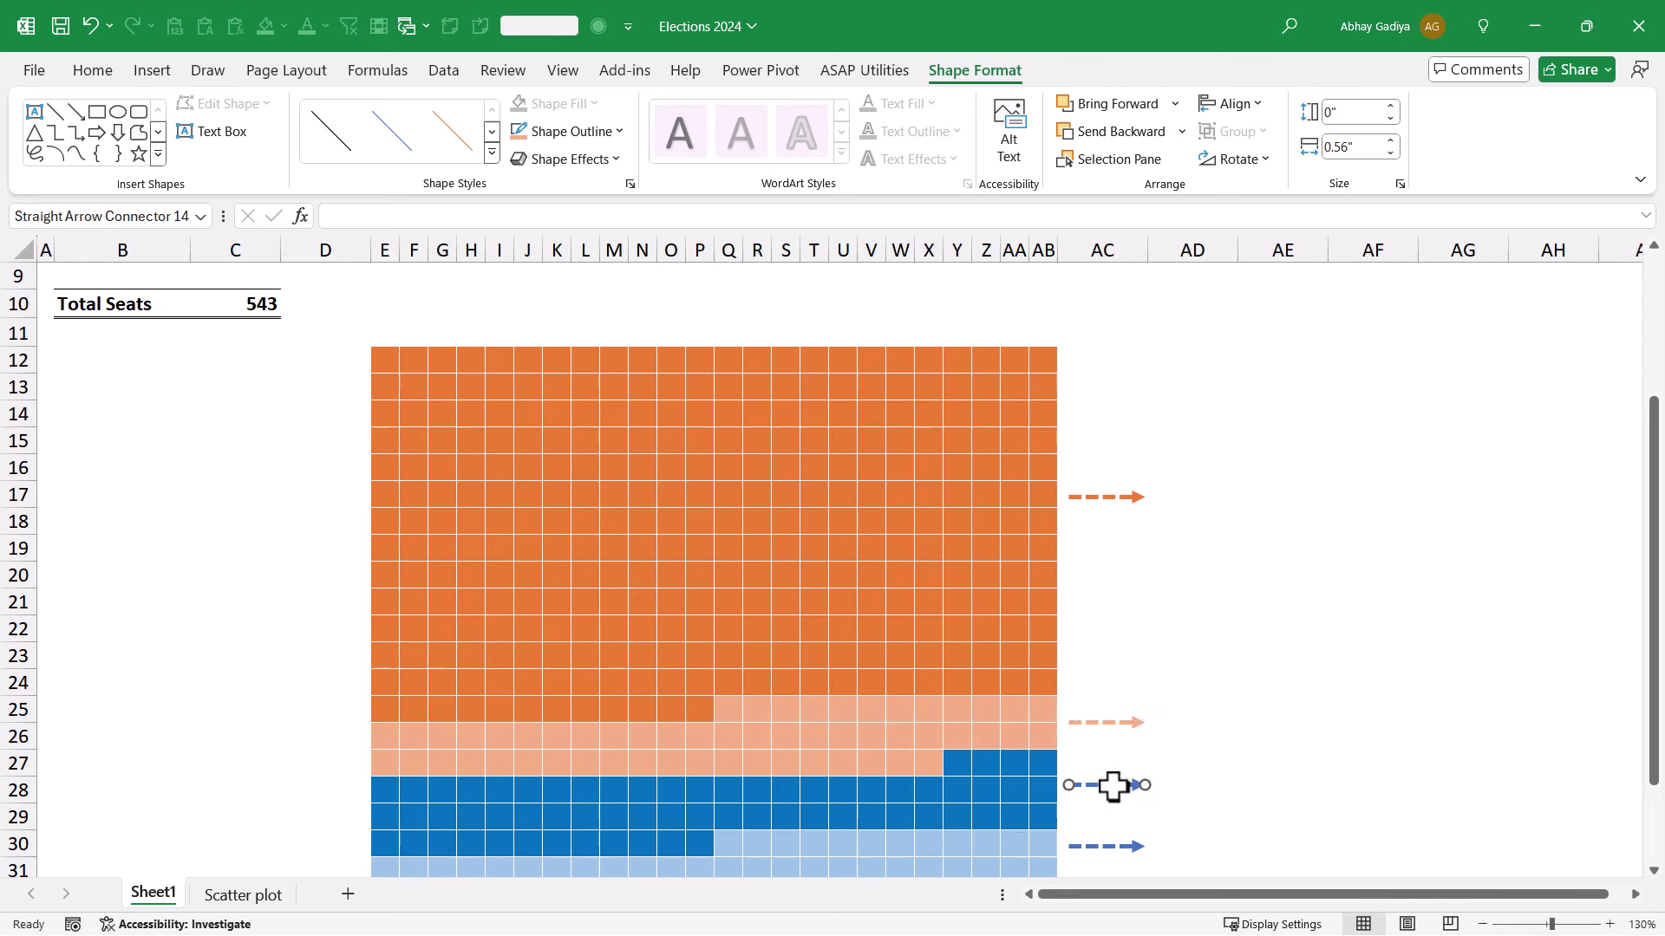
pyautogui.click(598, 143)
pyautogui.click(642, 410)
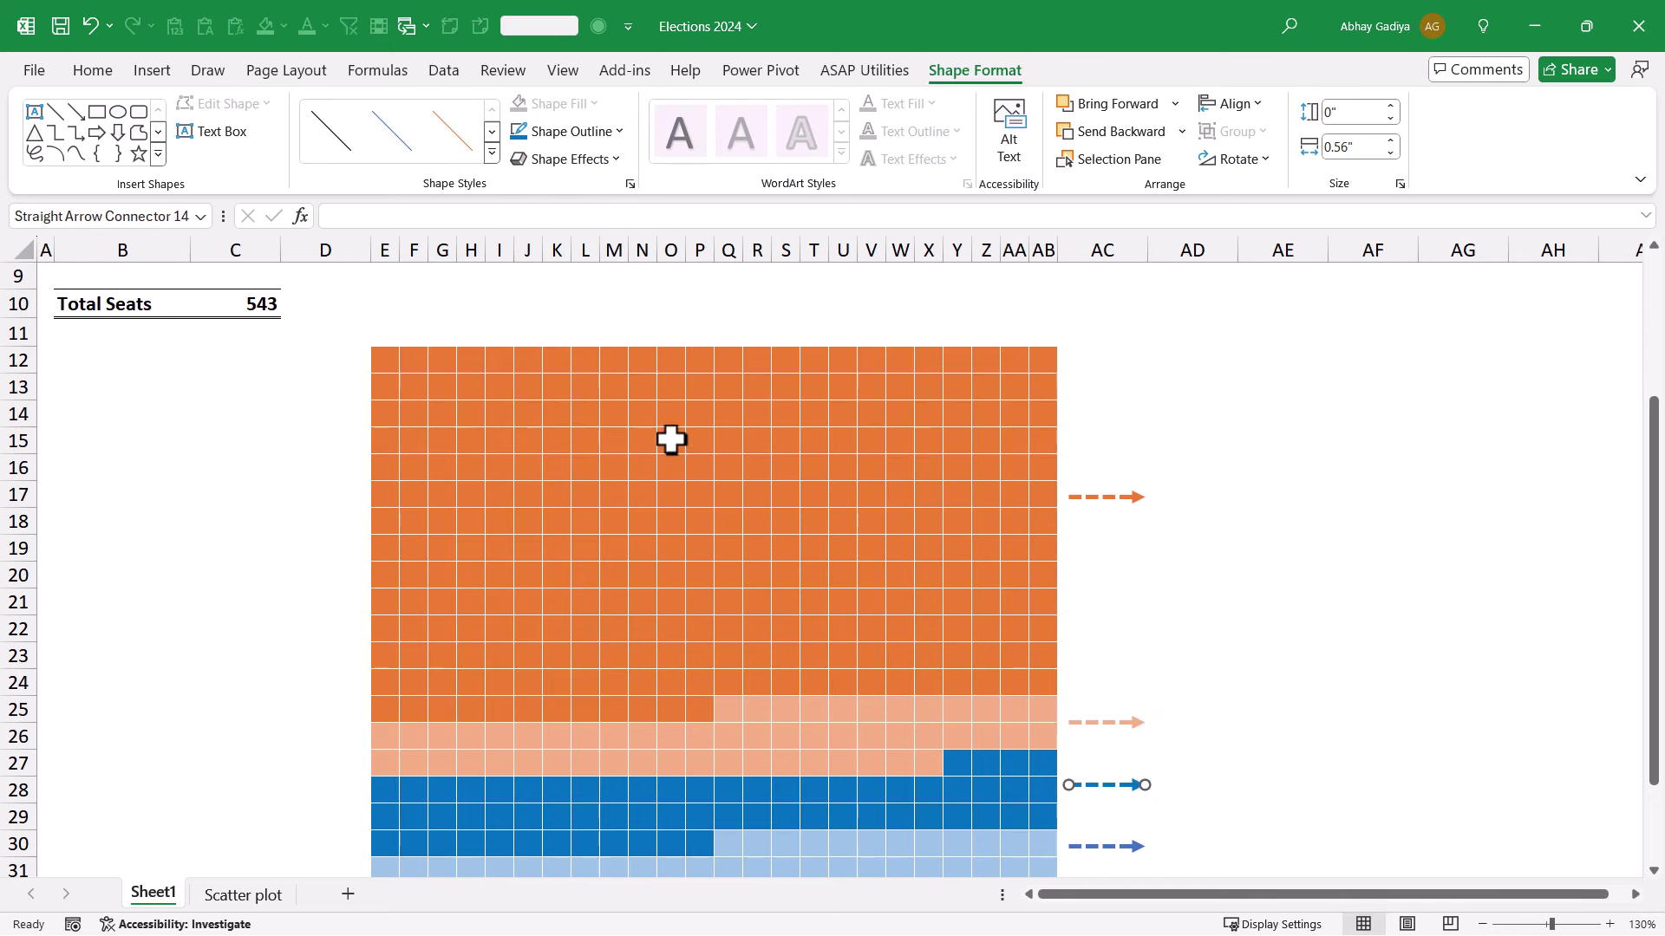
# - Colour the remaining arrows light blue and green to match their blocks
pyautogui.click(1121, 848)
pyautogui.click(570, 130)
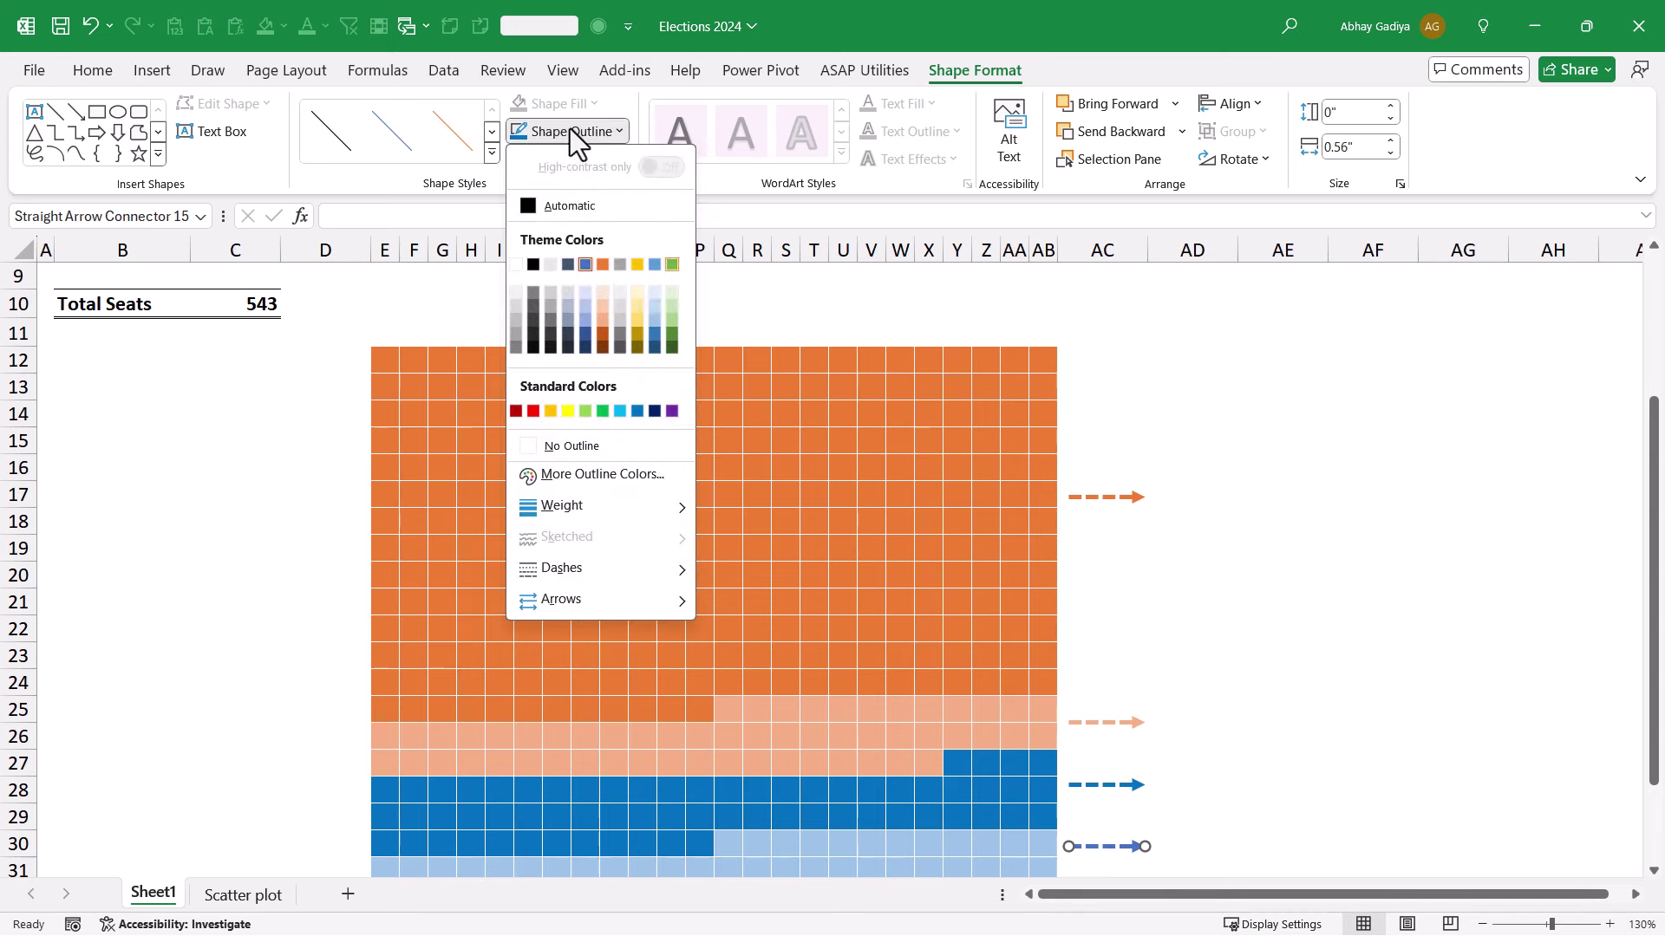
pyautogui.click(652, 320)
pyautogui.scroll(-4, 762, 382)
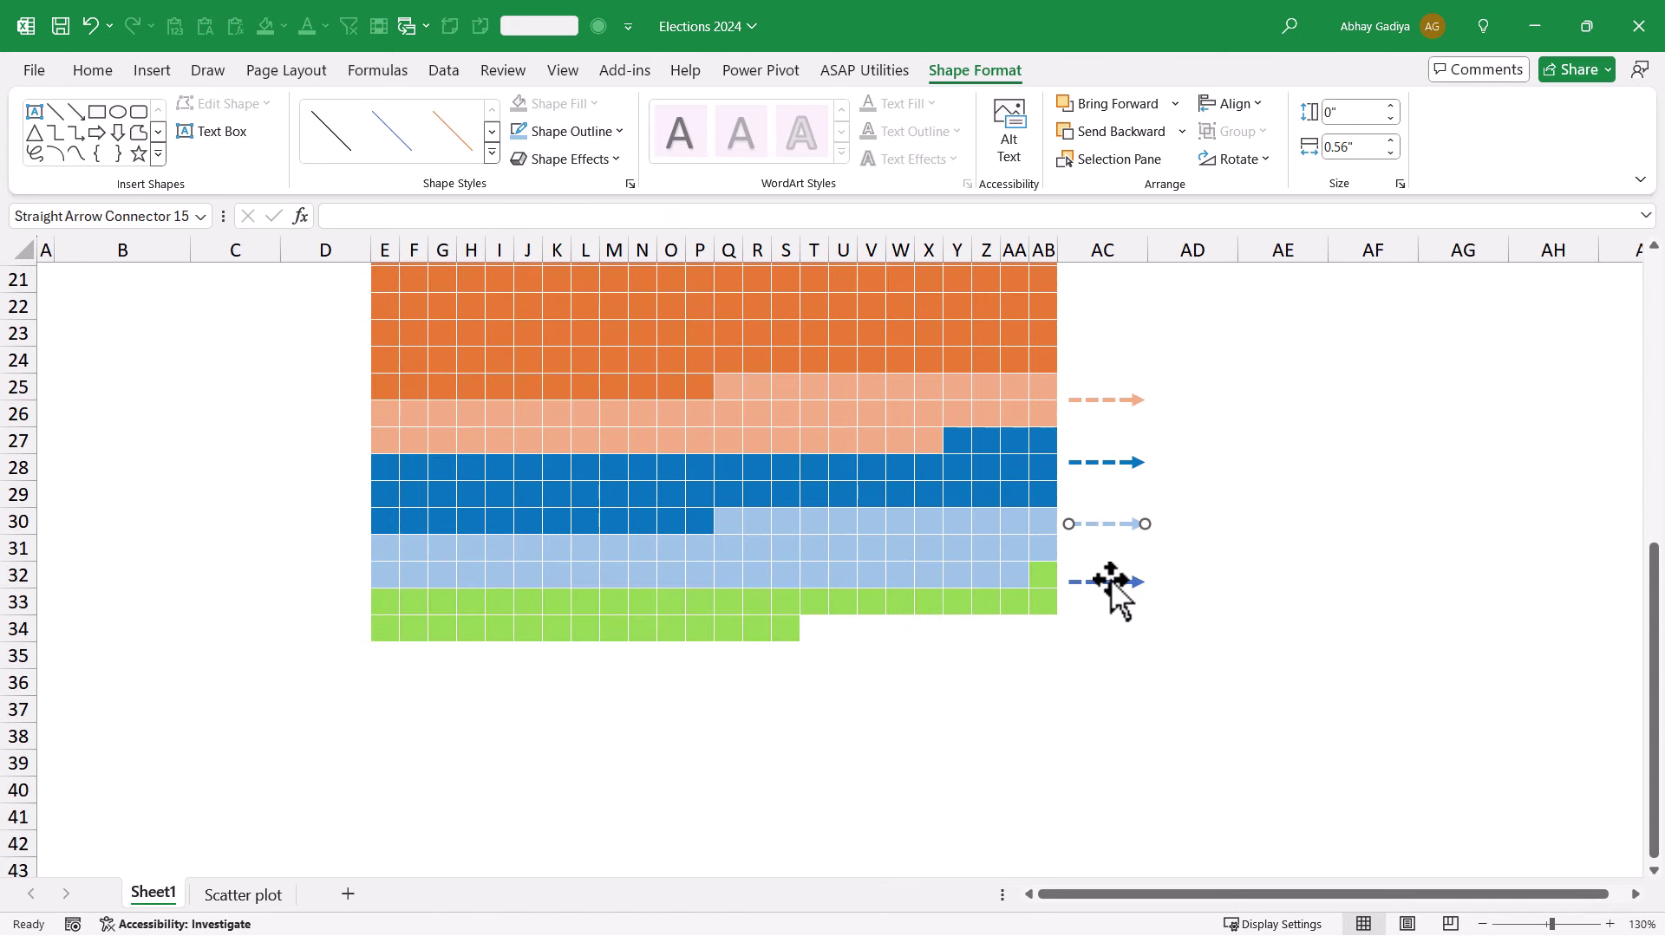
pyautogui.click(1110, 582)
pyautogui.click(575, 134)
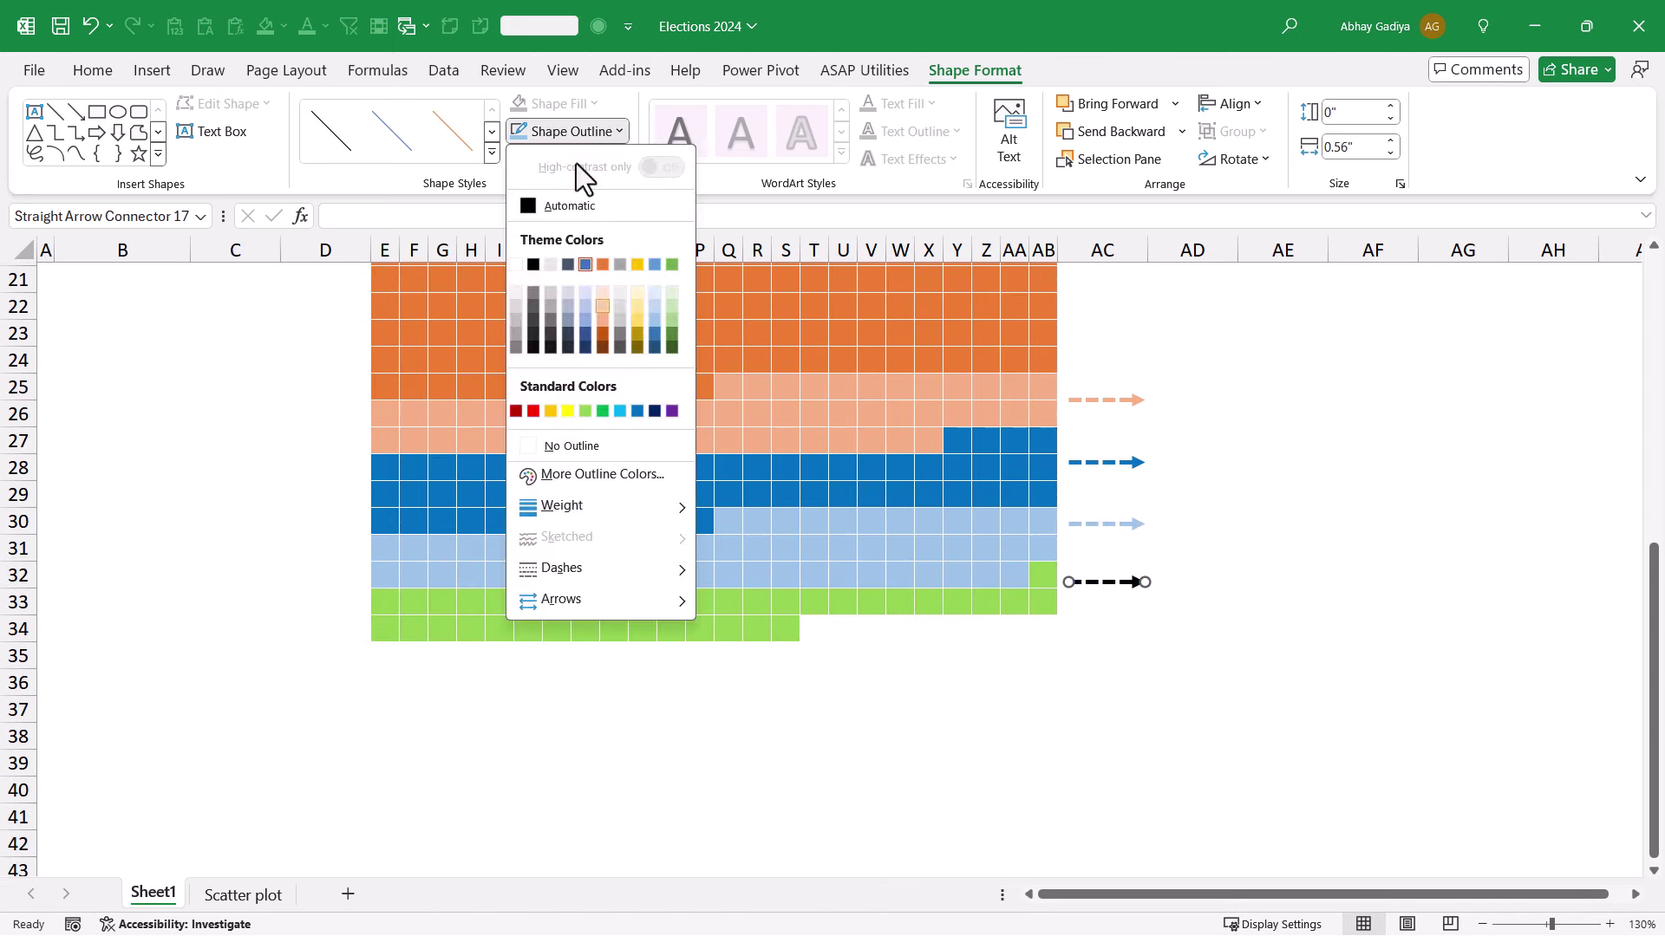
pyautogui.click(585, 411)
pyautogui.scroll(4, 583, 408)
pyautogui.click(1195, 494)
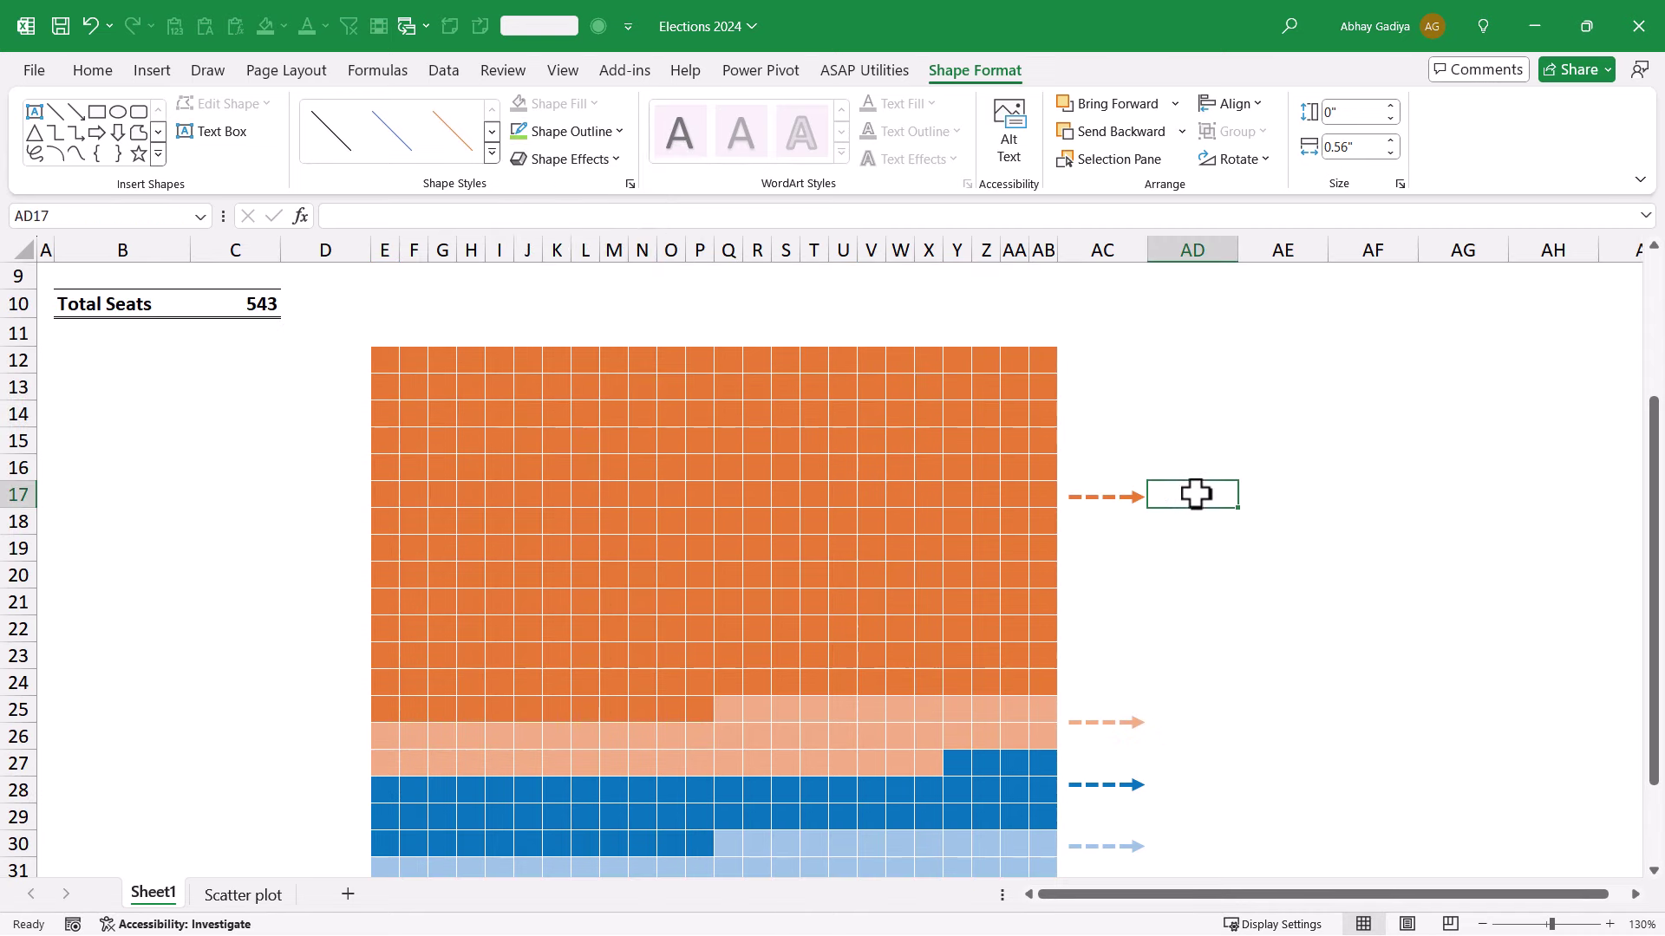
# - Draw a text box beside the top arrow linked to =$F$4, showing BJP-324
pyautogui.click(161, 66)
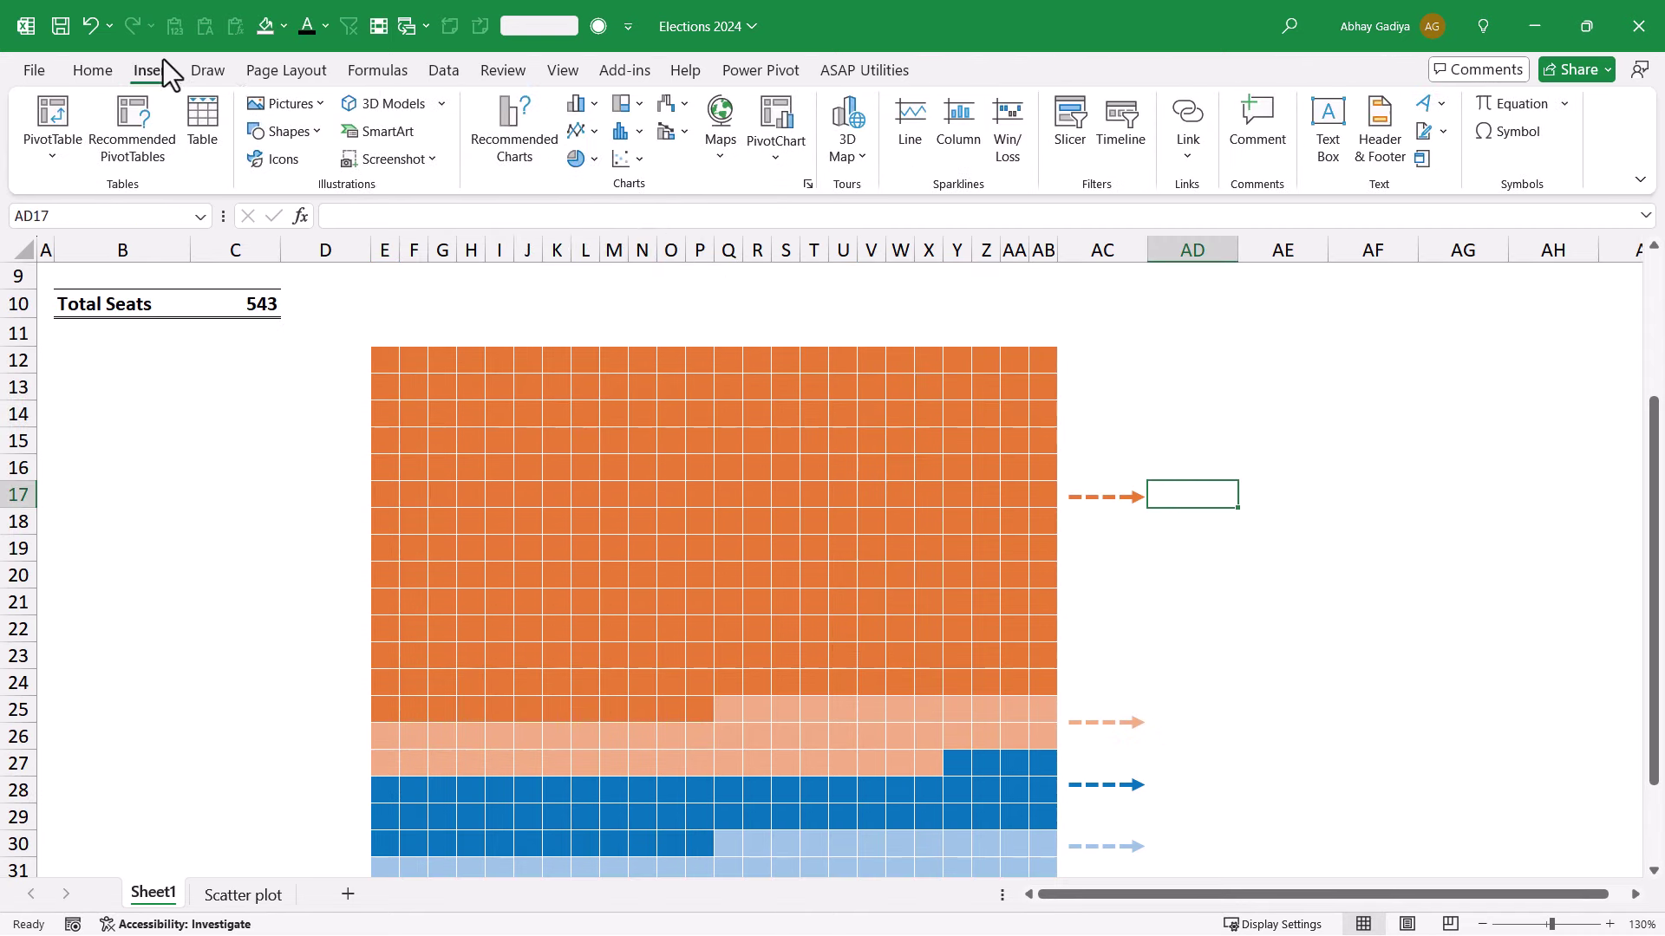
pyautogui.click(1324, 154)
pyautogui.moveTo(1160, 470); pyautogui.dragTo(1318, 520)
pyautogui.moveTo(1201, 473); pyautogui.dragTo(1194, 475)
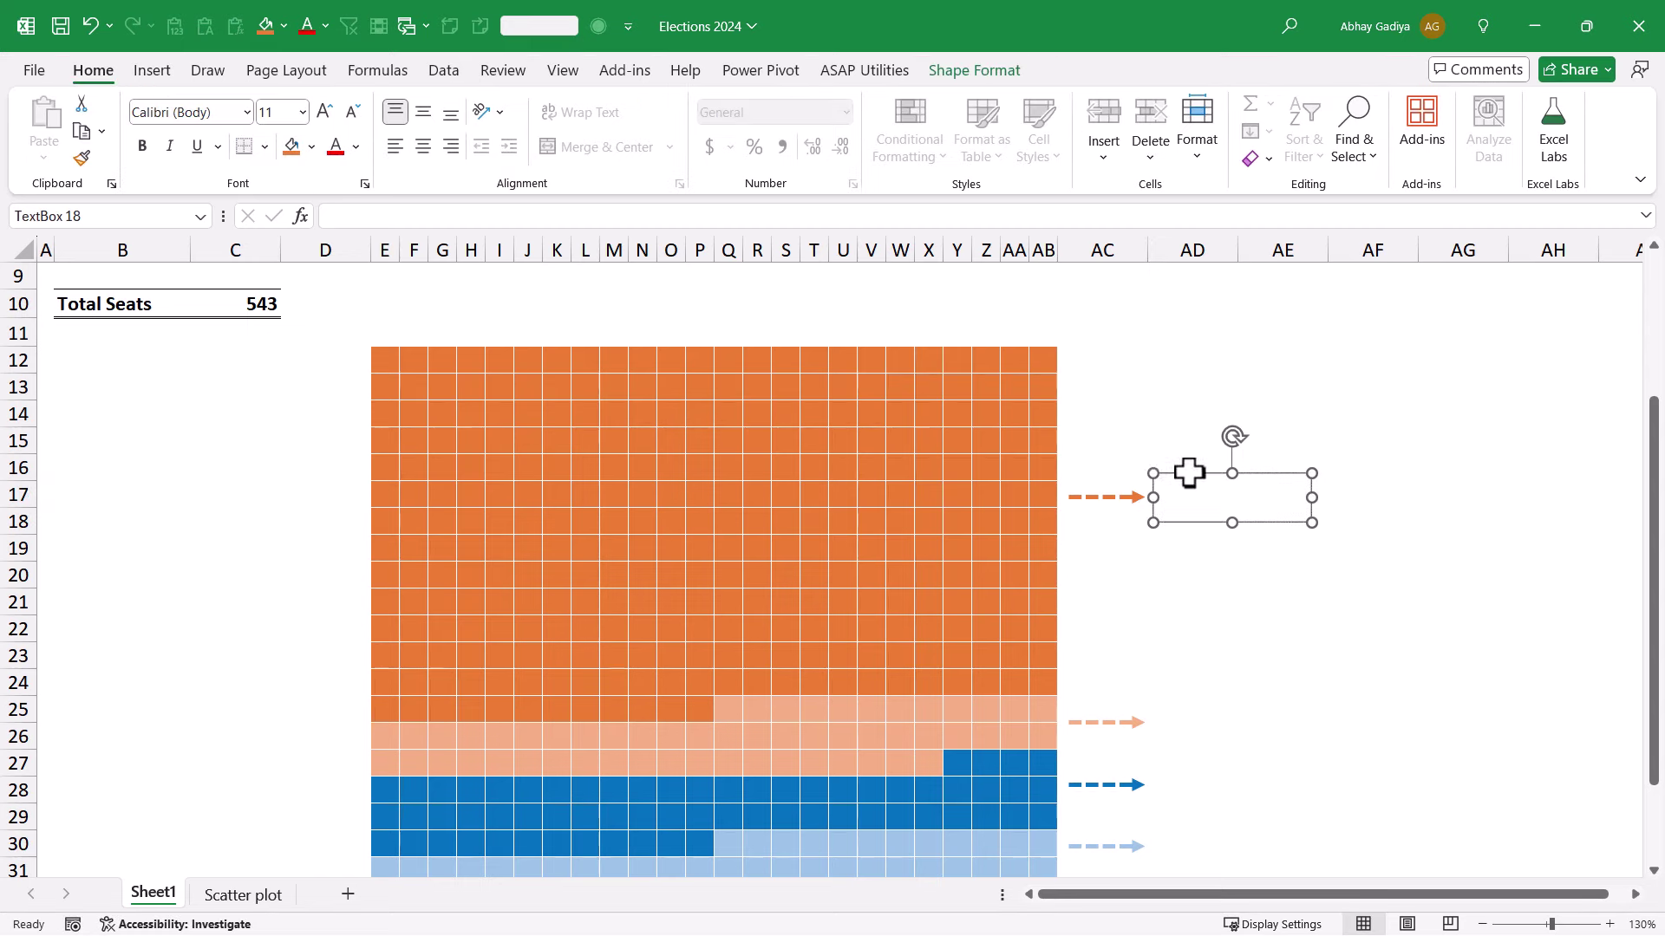
pyautogui.click(420, 216)
pyautogui.write('=')
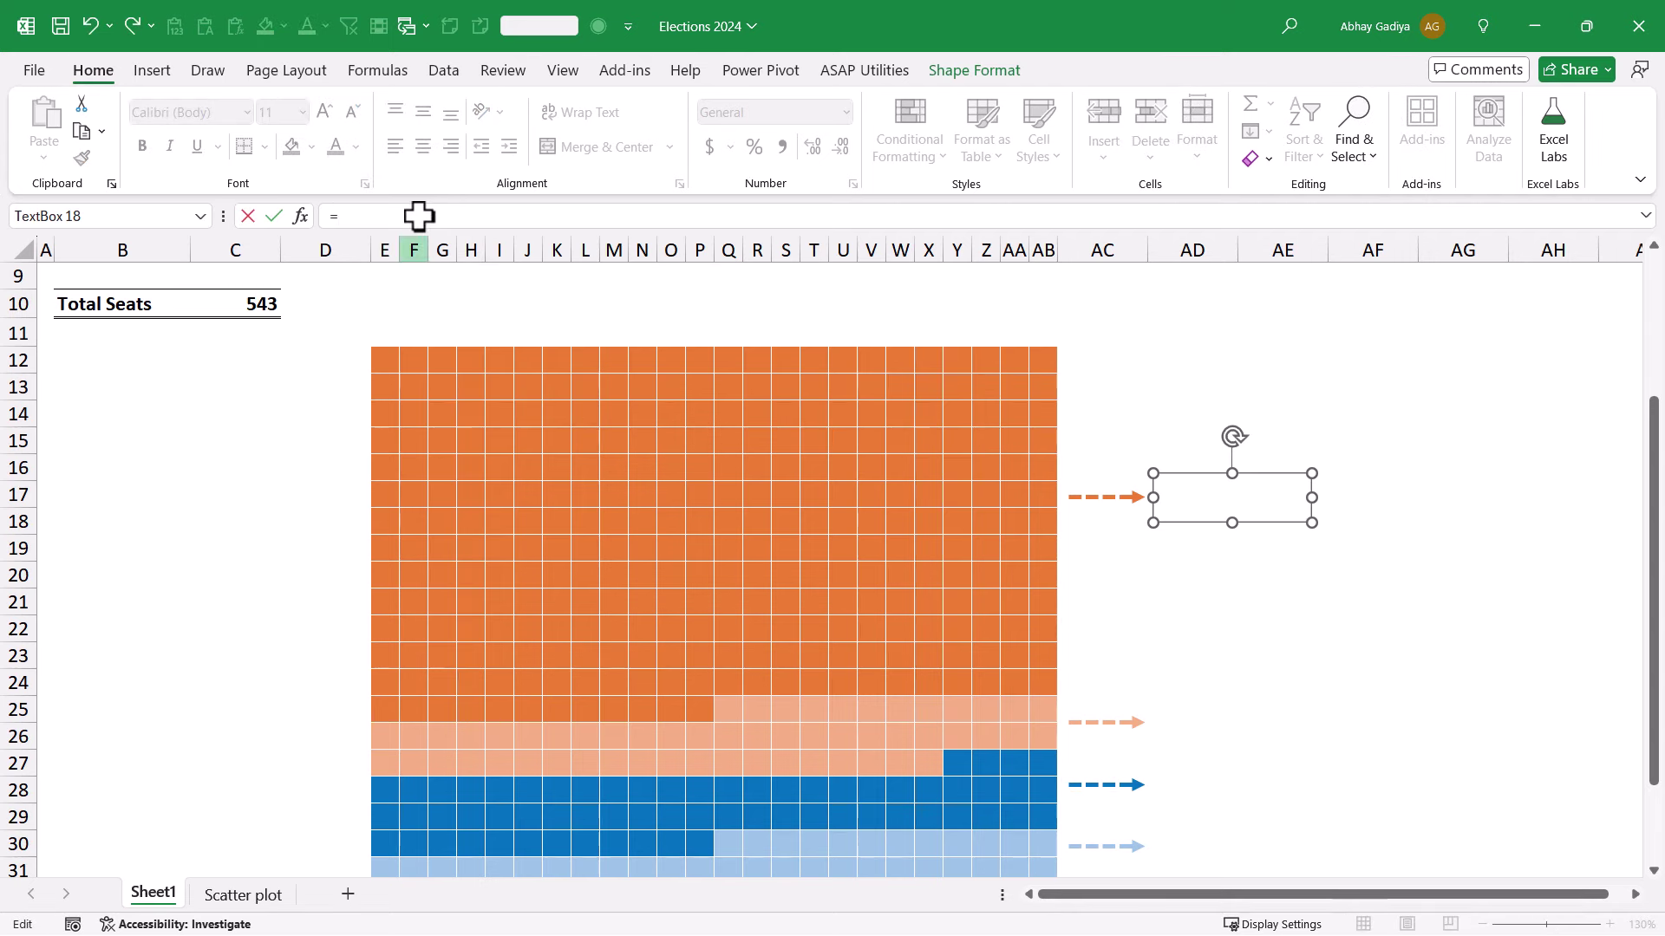
pyautogui.scroll(3, 420, 286)
pyautogui.click(419, 358)
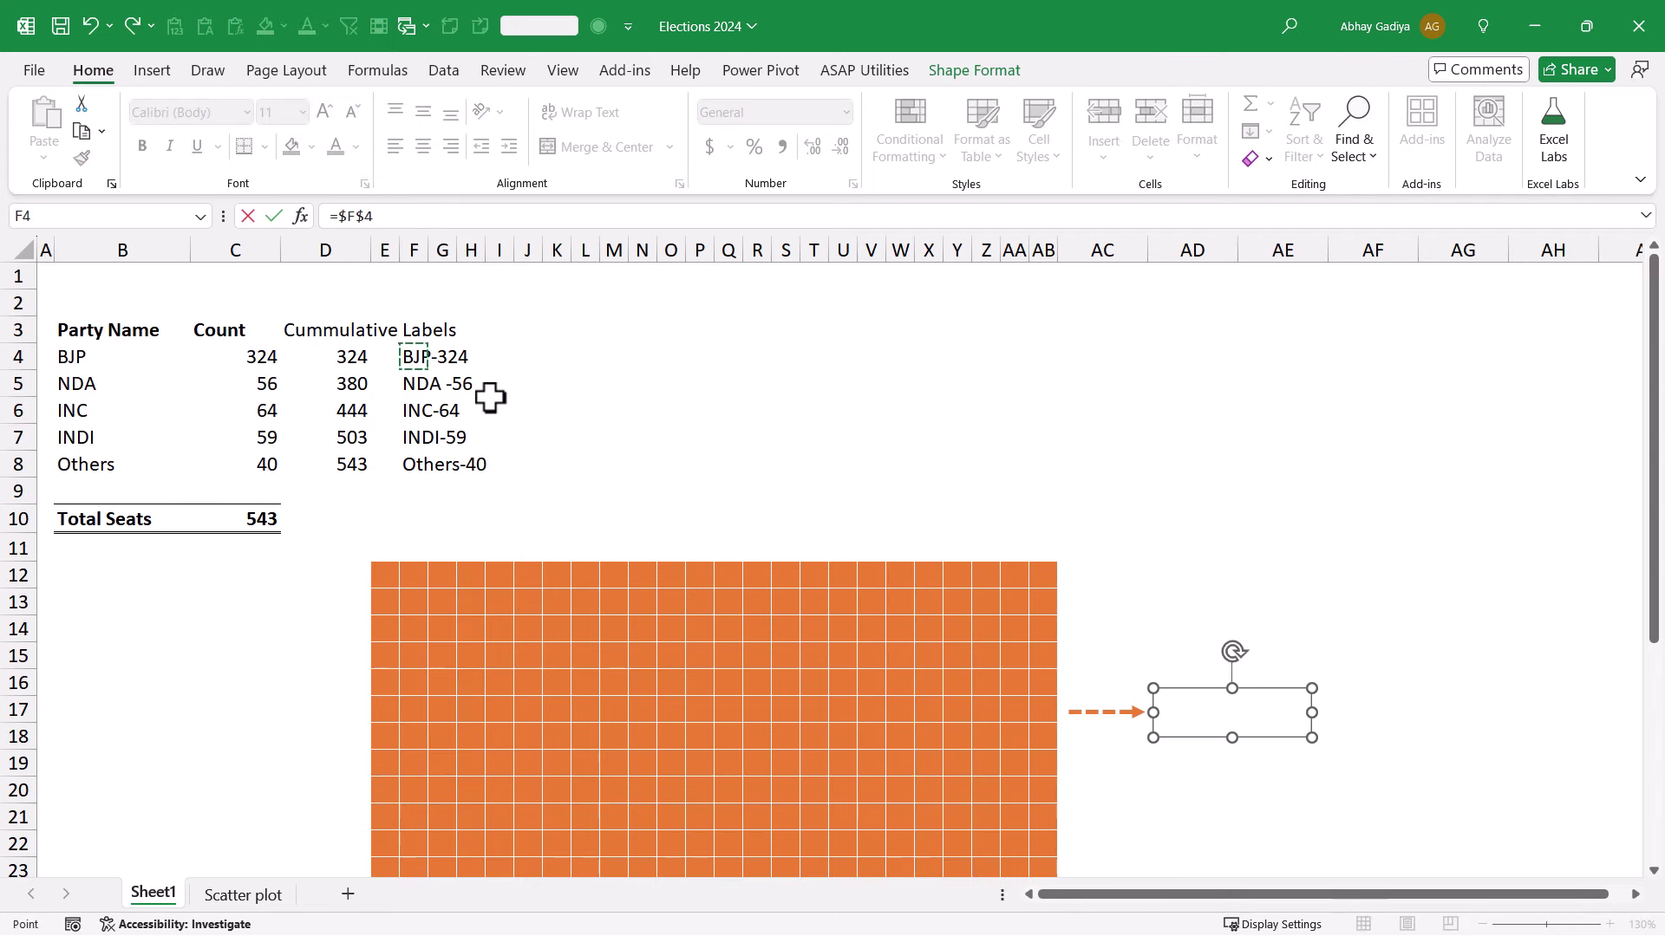
pyautogui.press('Return')
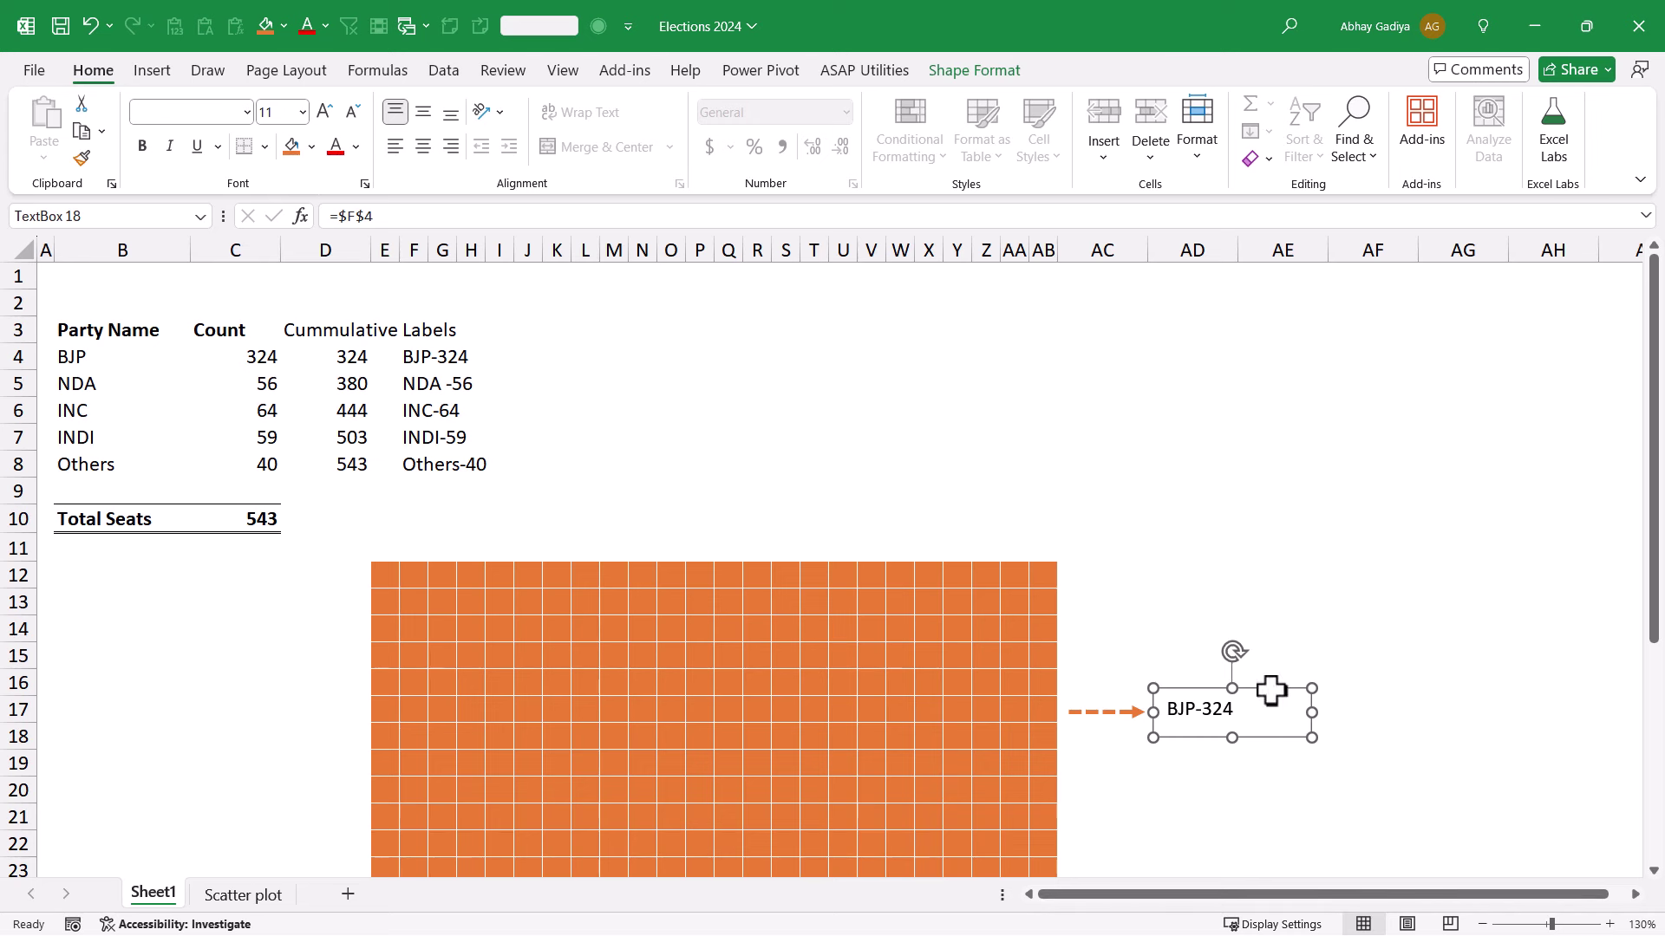
# - Format the BJP-324 text at 14 pt, left-aligned, in orange
pyautogui.click(325, 112)
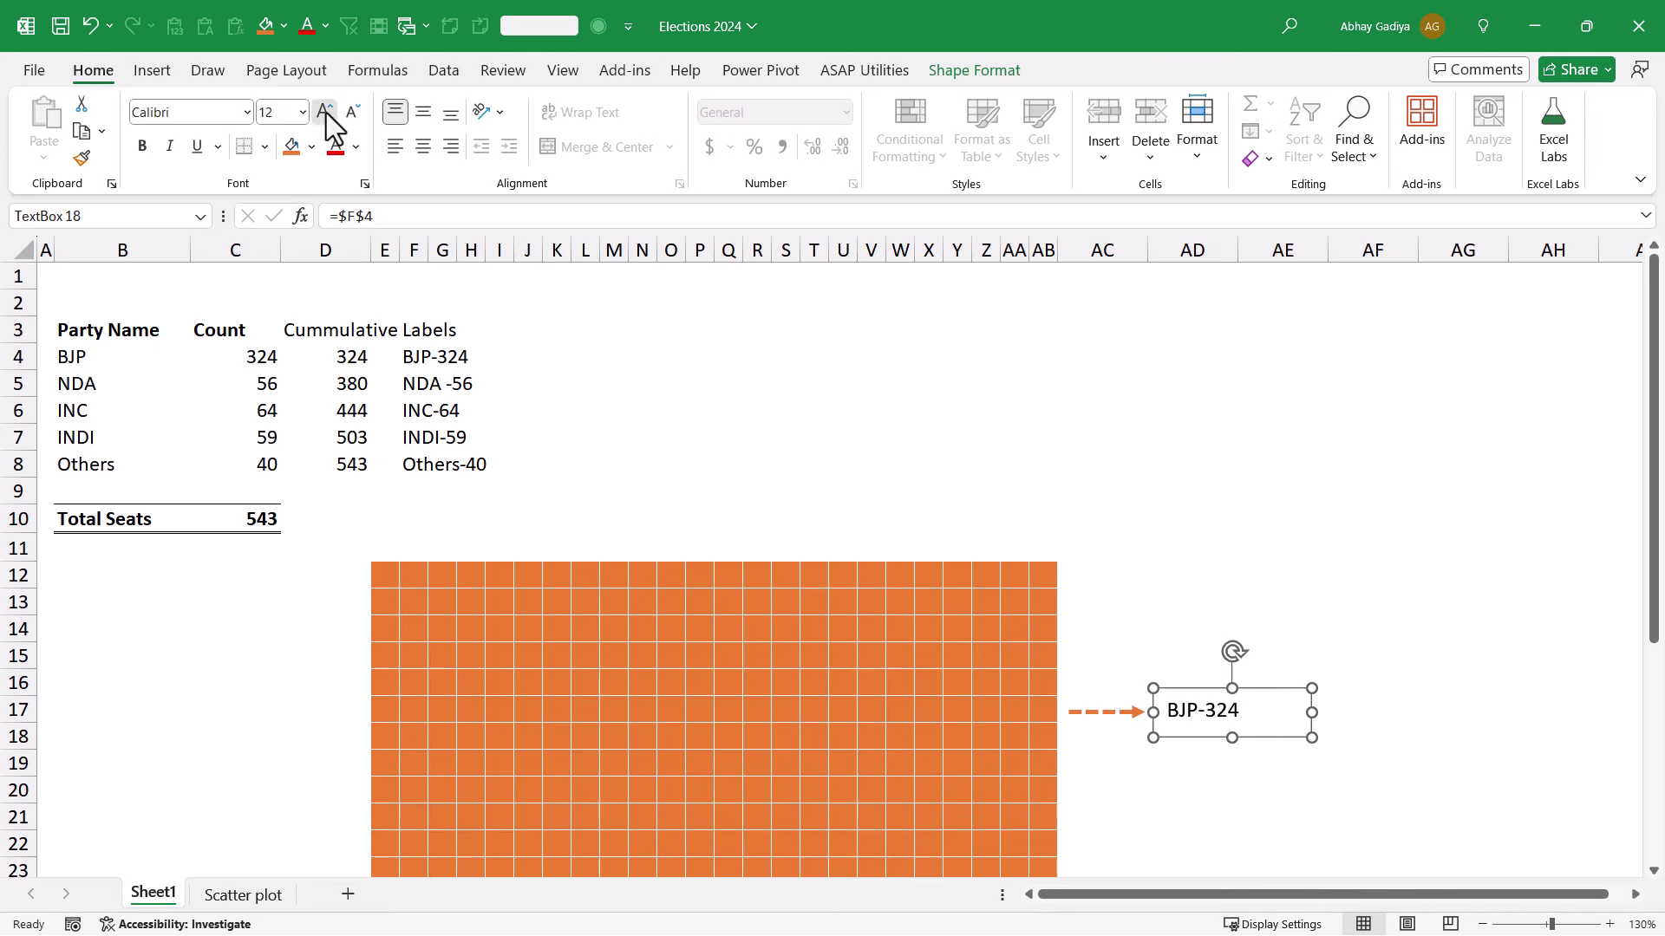
pyautogui.click(326, 112)
pyautogui.click(423, 146)
pyautogui.click(423, 112)
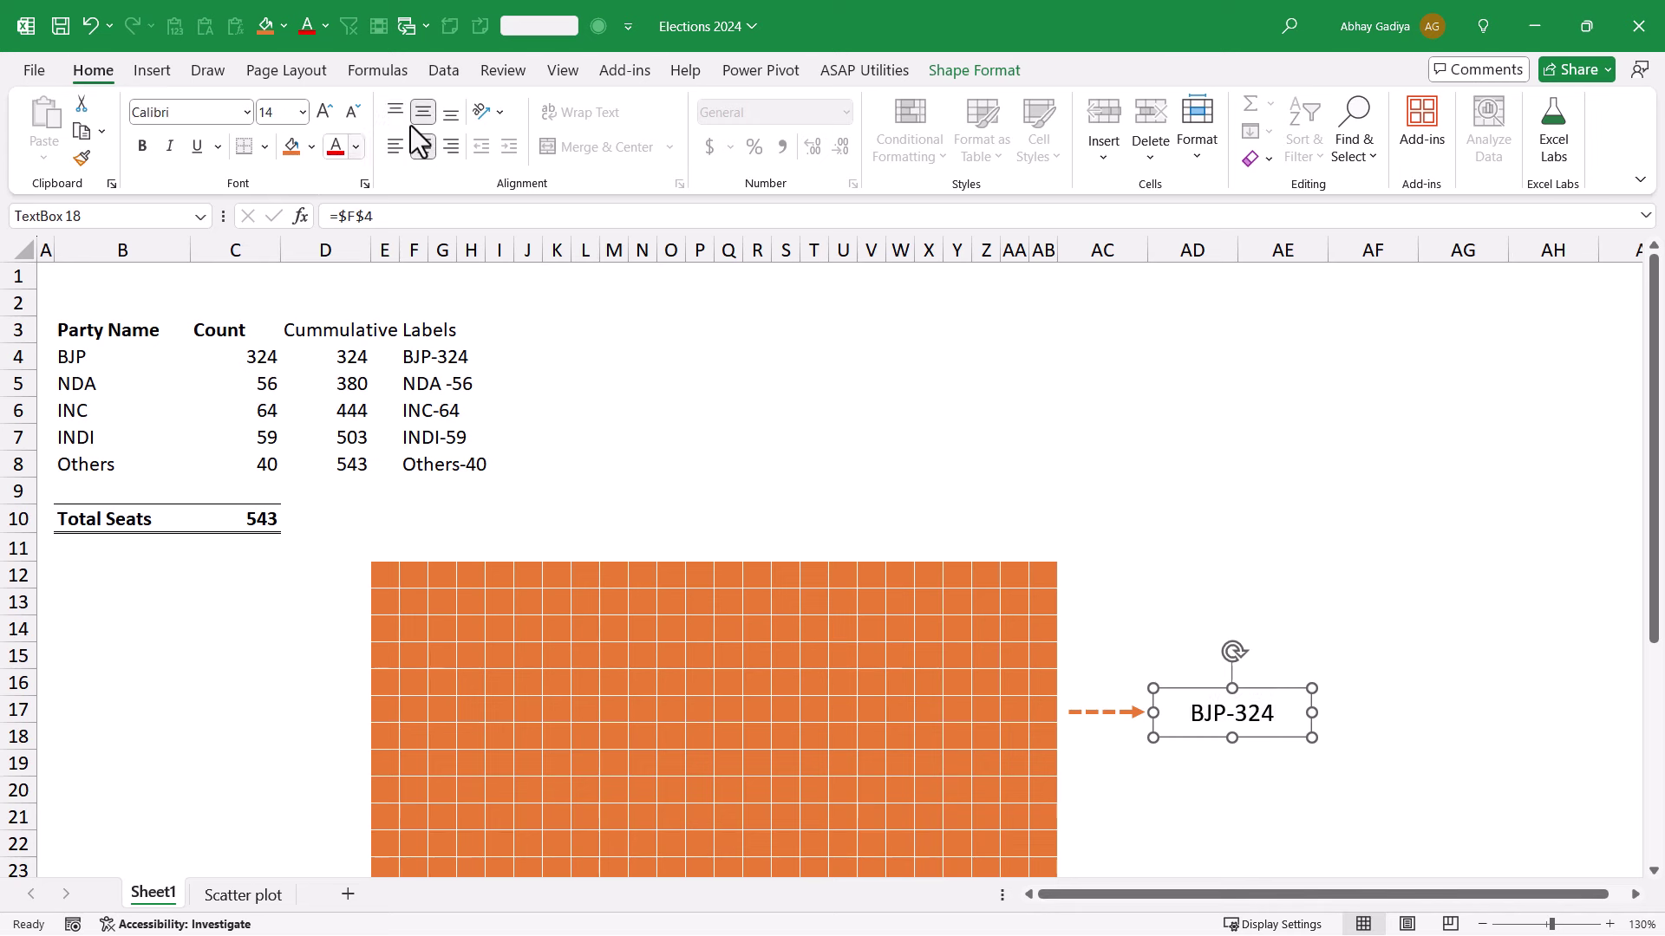
pyautogui.click(396, 147)
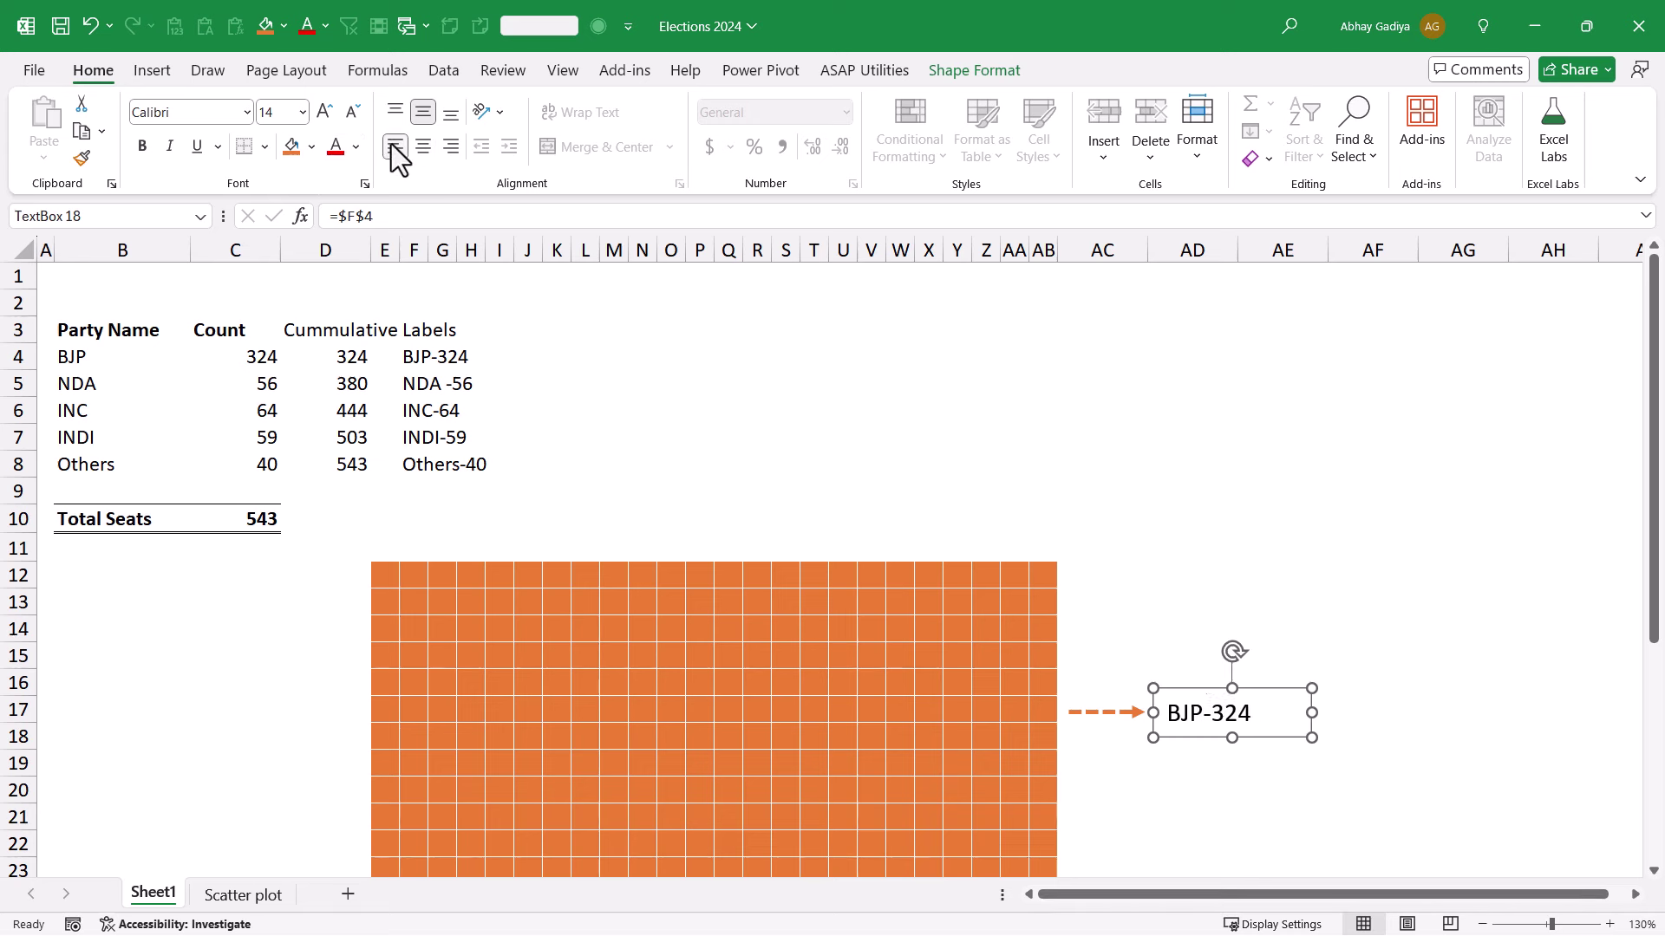
pyautogui.click(293, 153)
pyautogui.hotkey('ctrl', 'z')
pyautogui.click(356, 147)
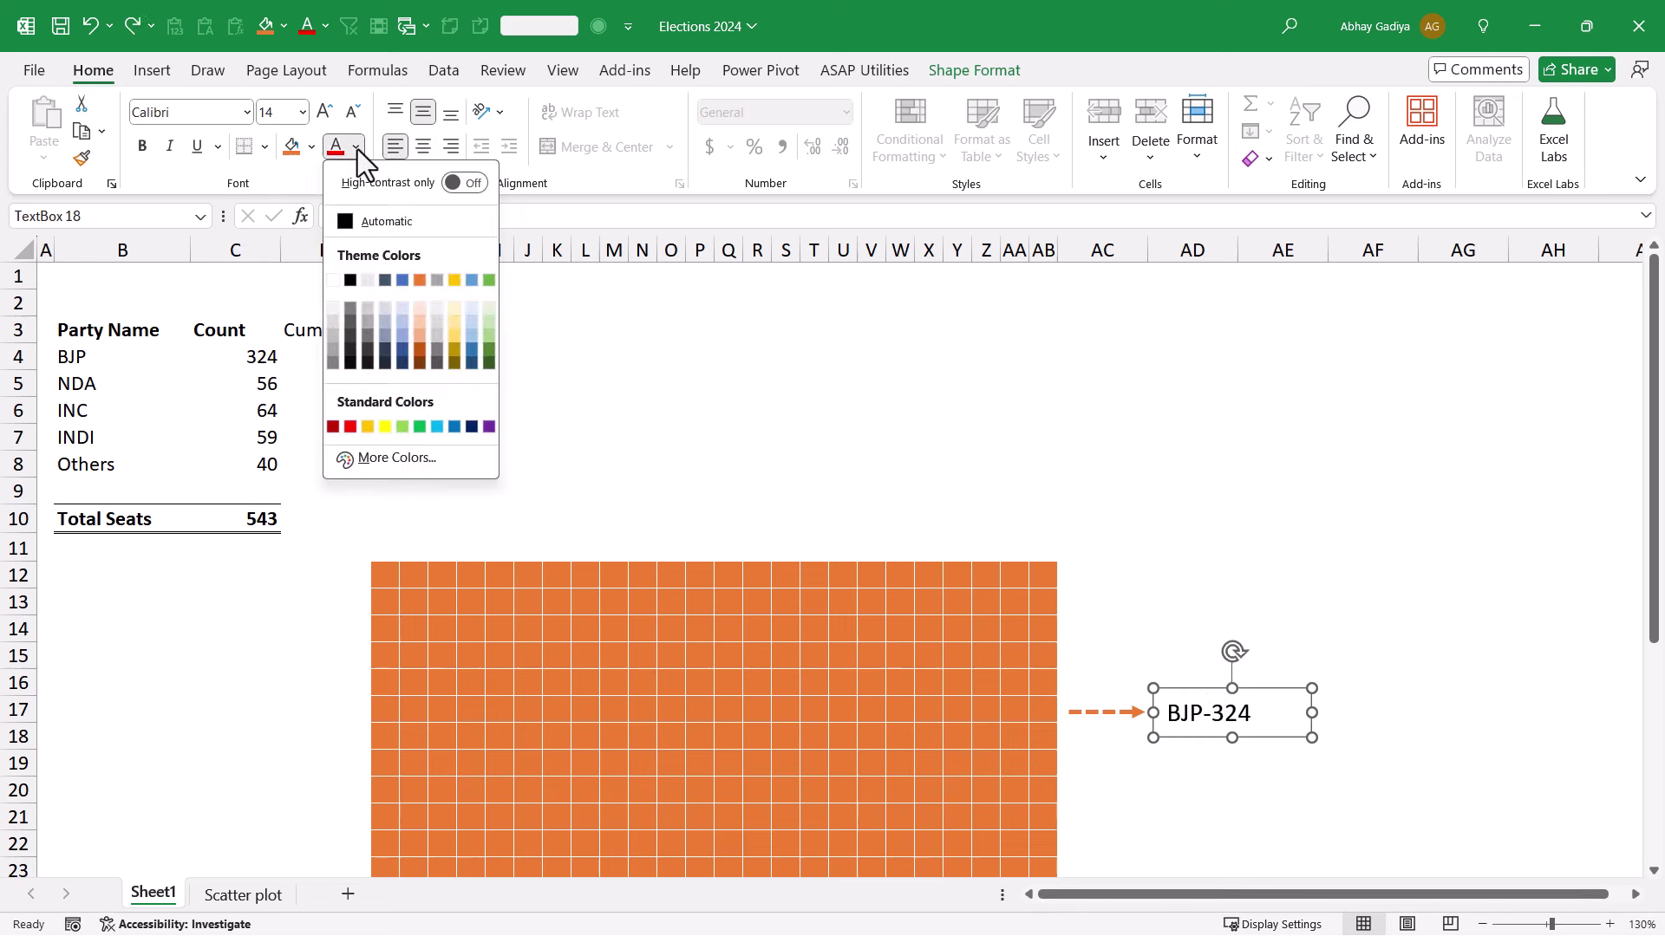
pyautogui.click(417, 282)
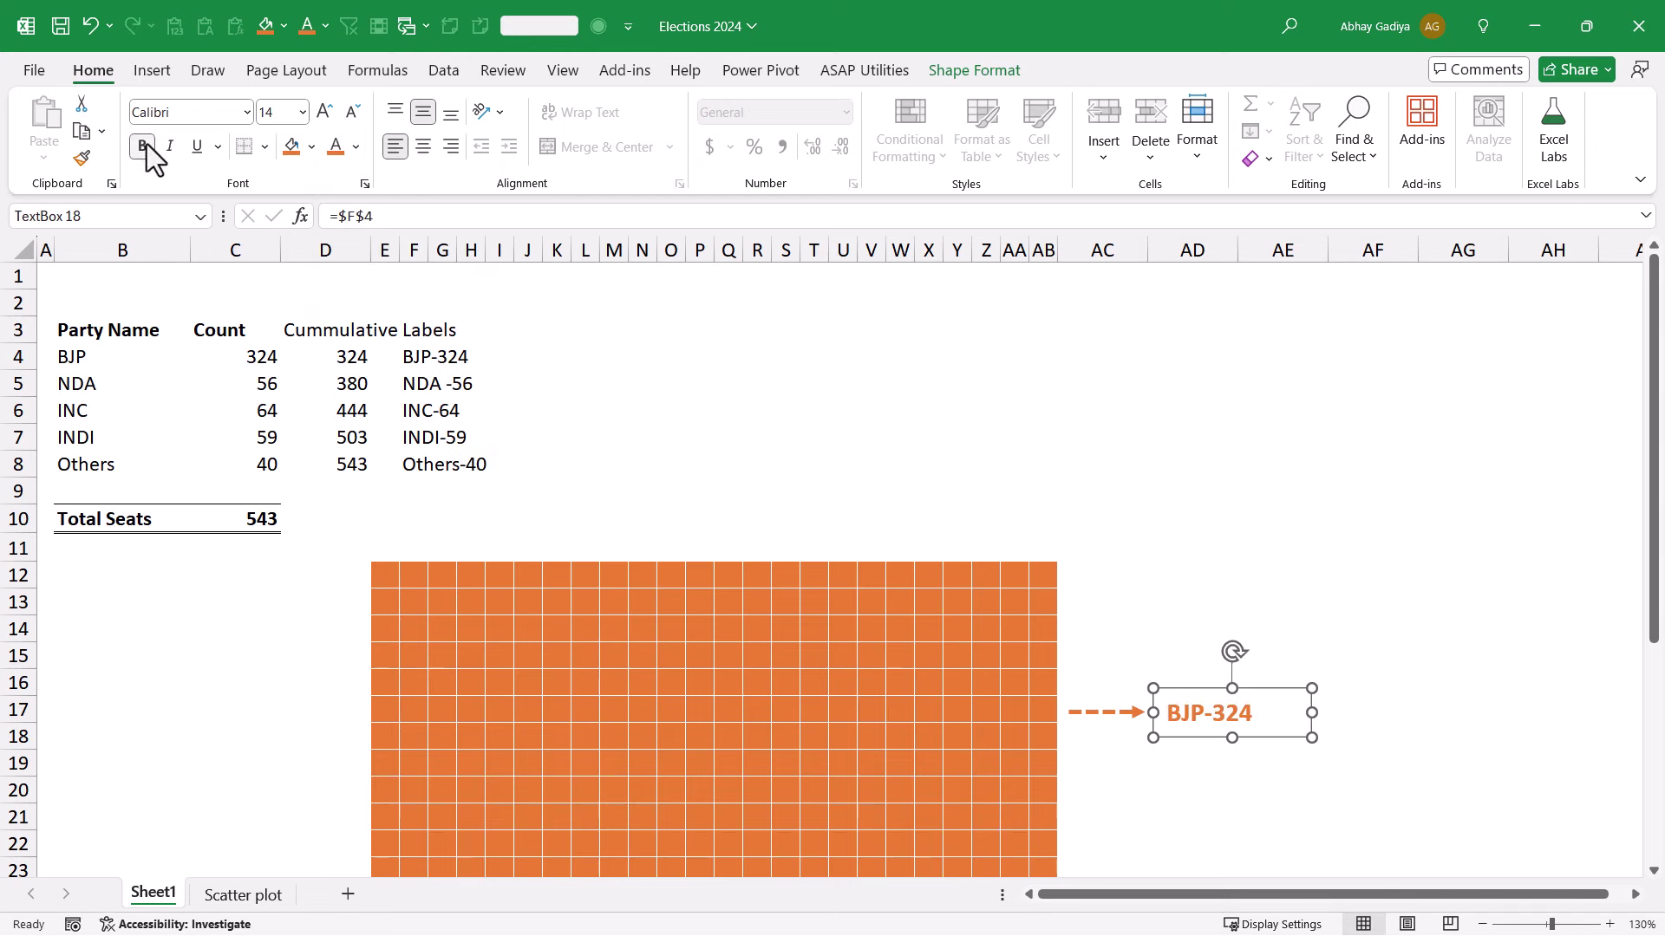
# - Set the text box to No Fill and No Outline
pyautogui.click(996, 75)
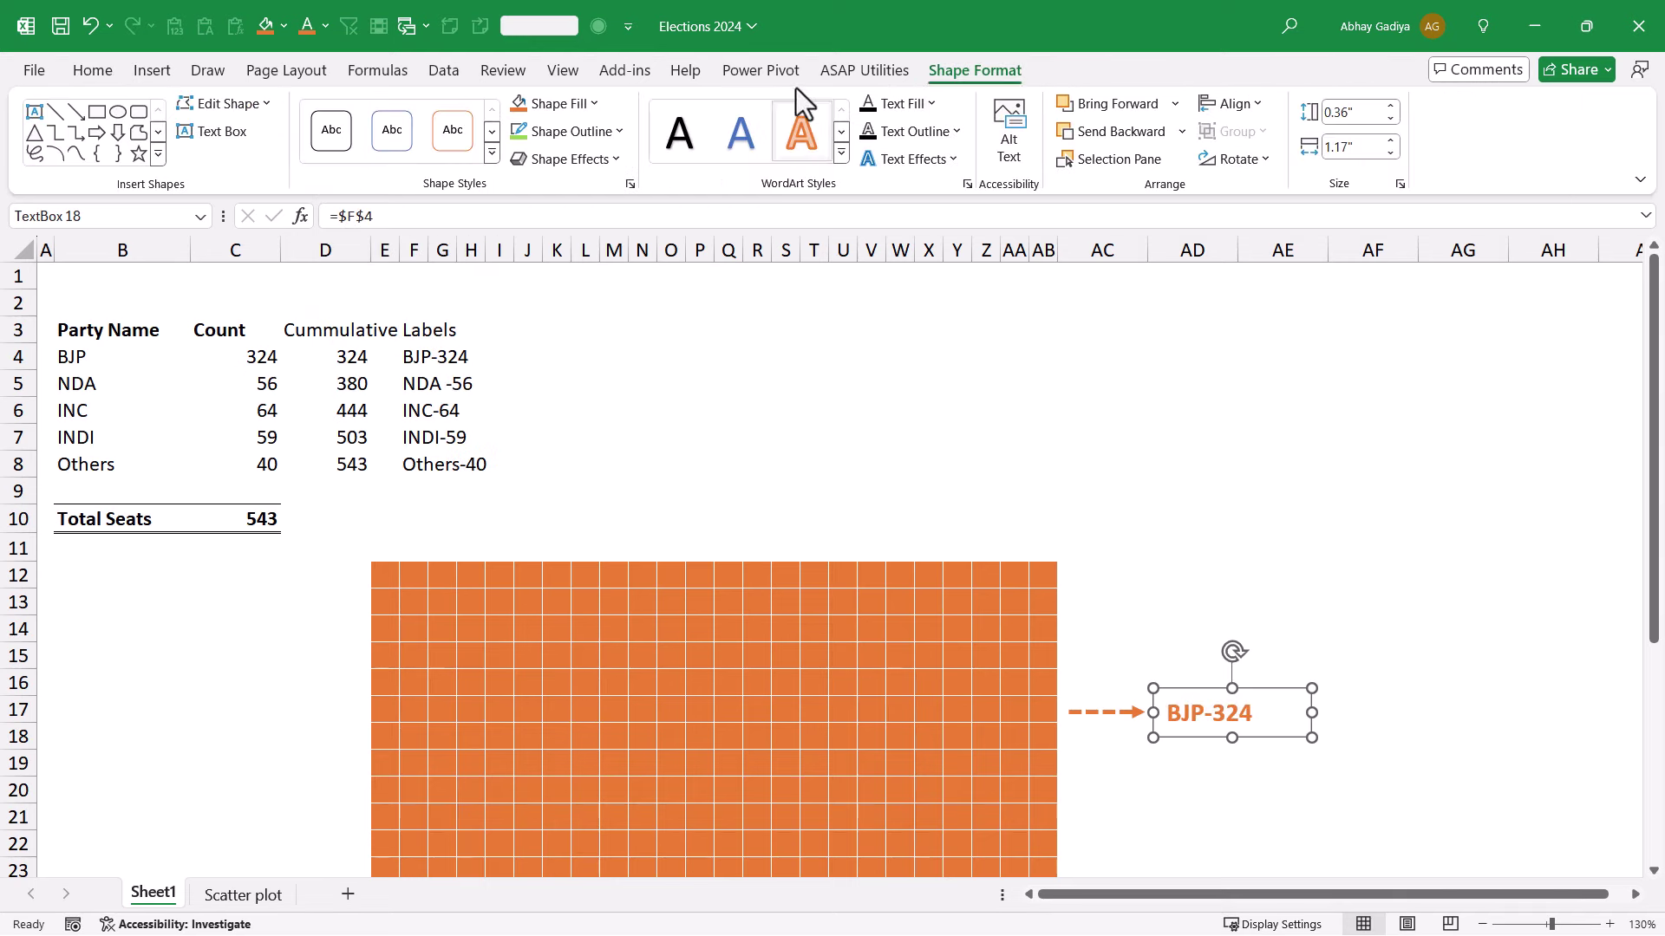
pyautogui.click(576, 101)
pyautogui.click(569, 417)
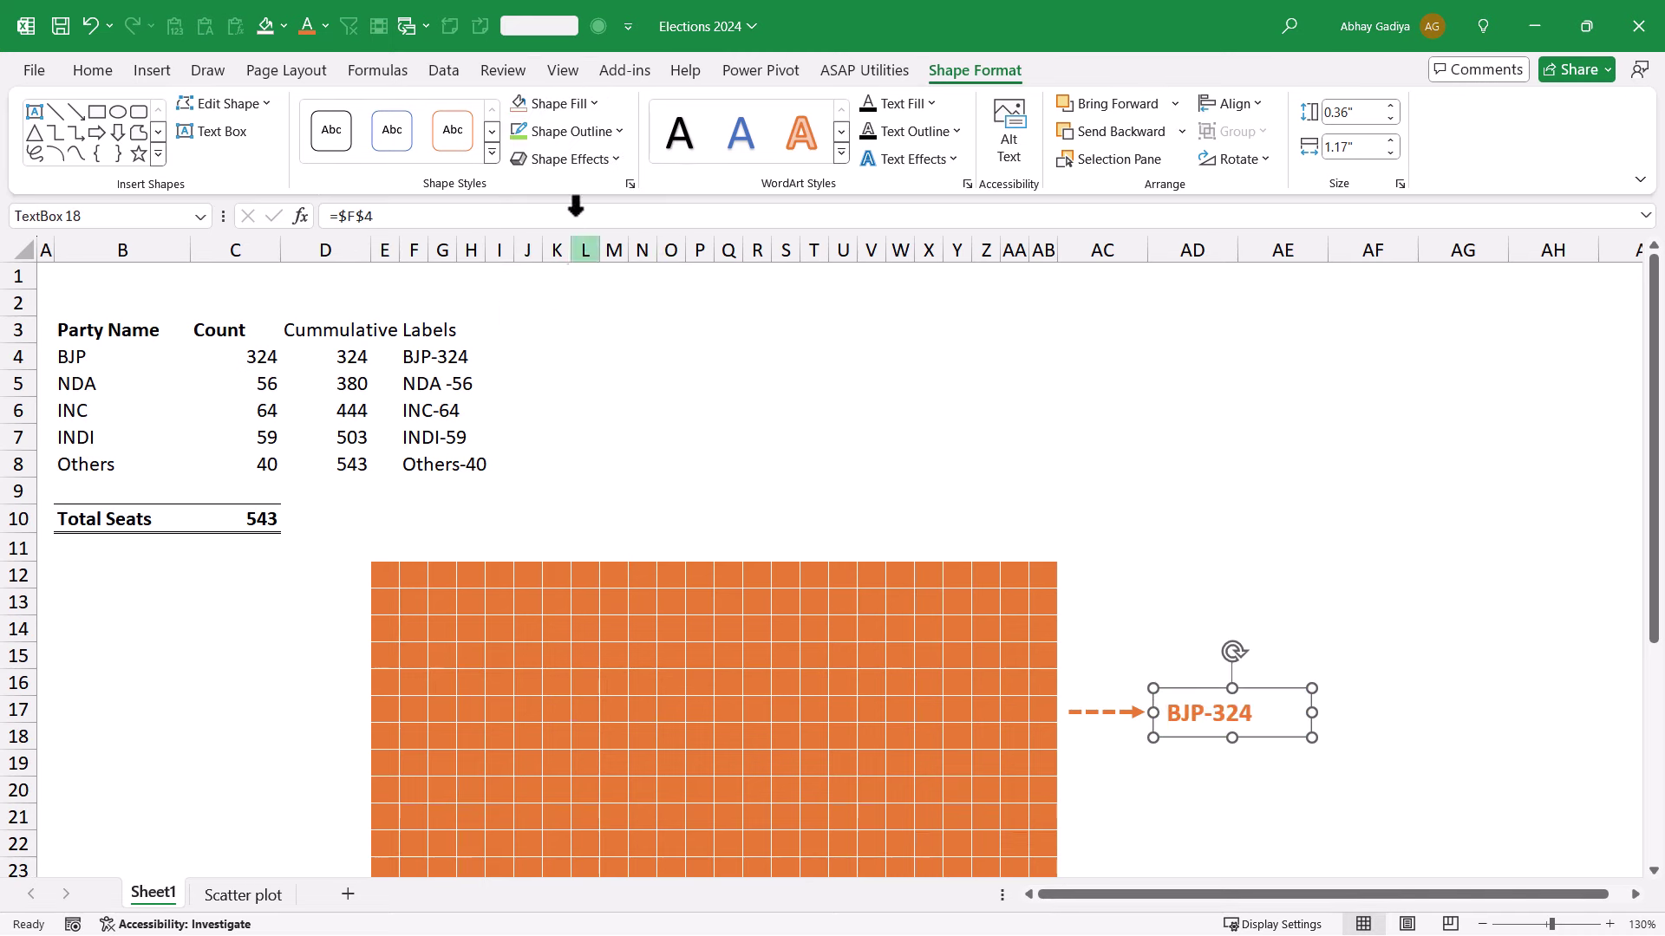
pyautogui.click(576, 131)
pyautogui.click(560, 442)
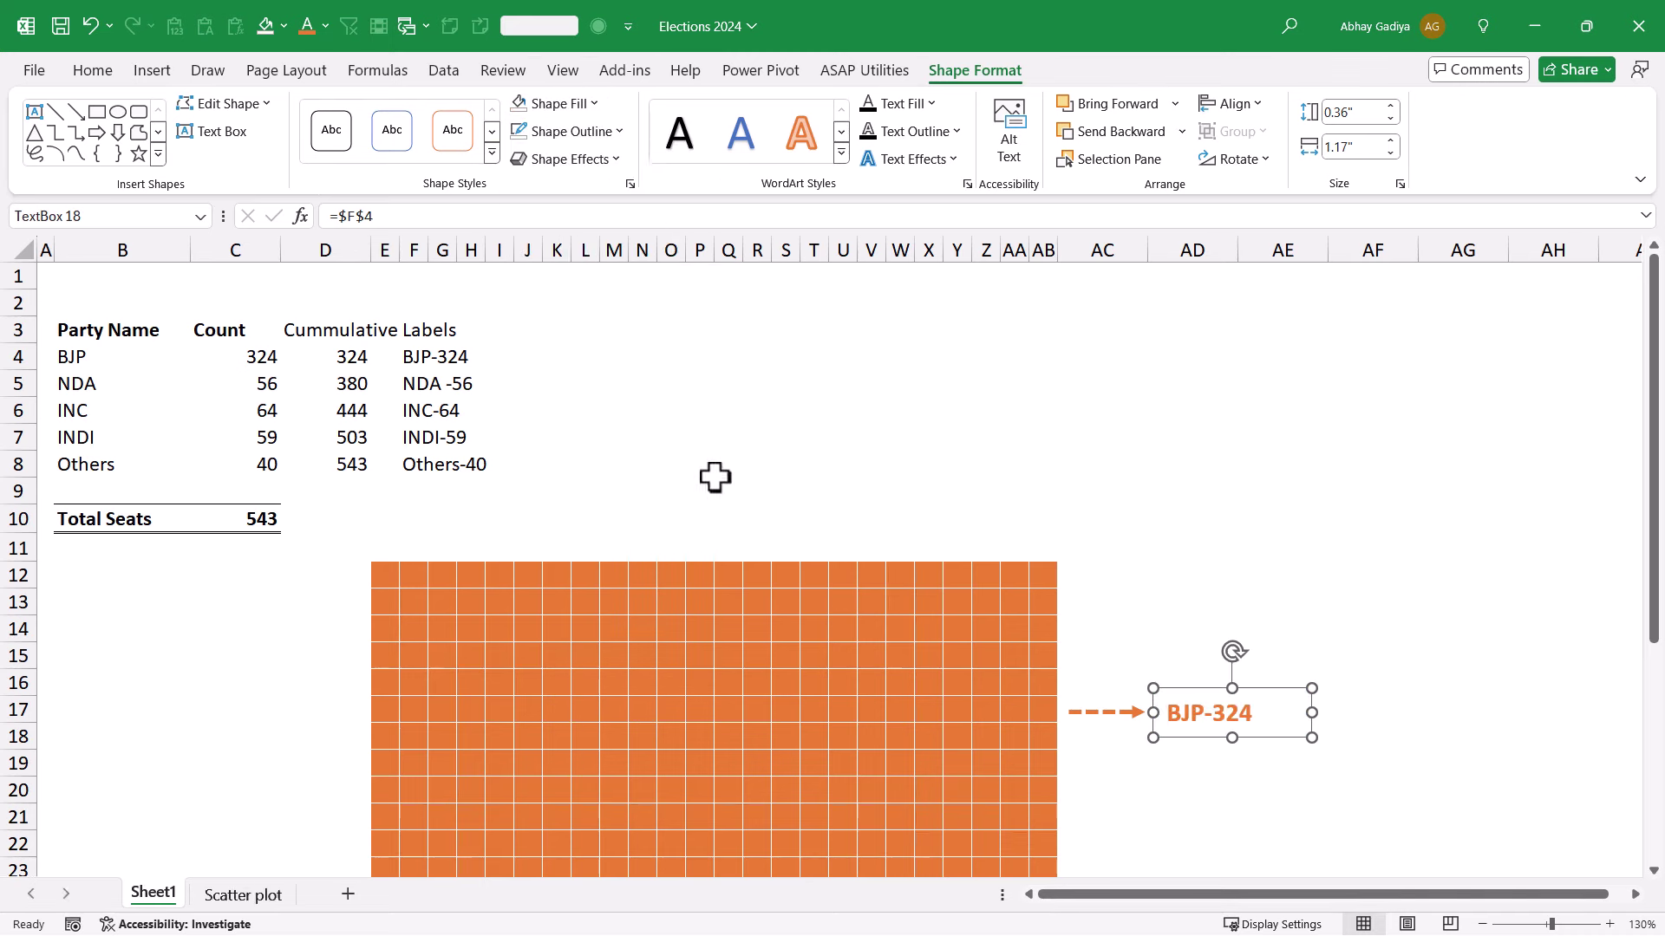
pyautogui.scroll(-3, 1132, 552)
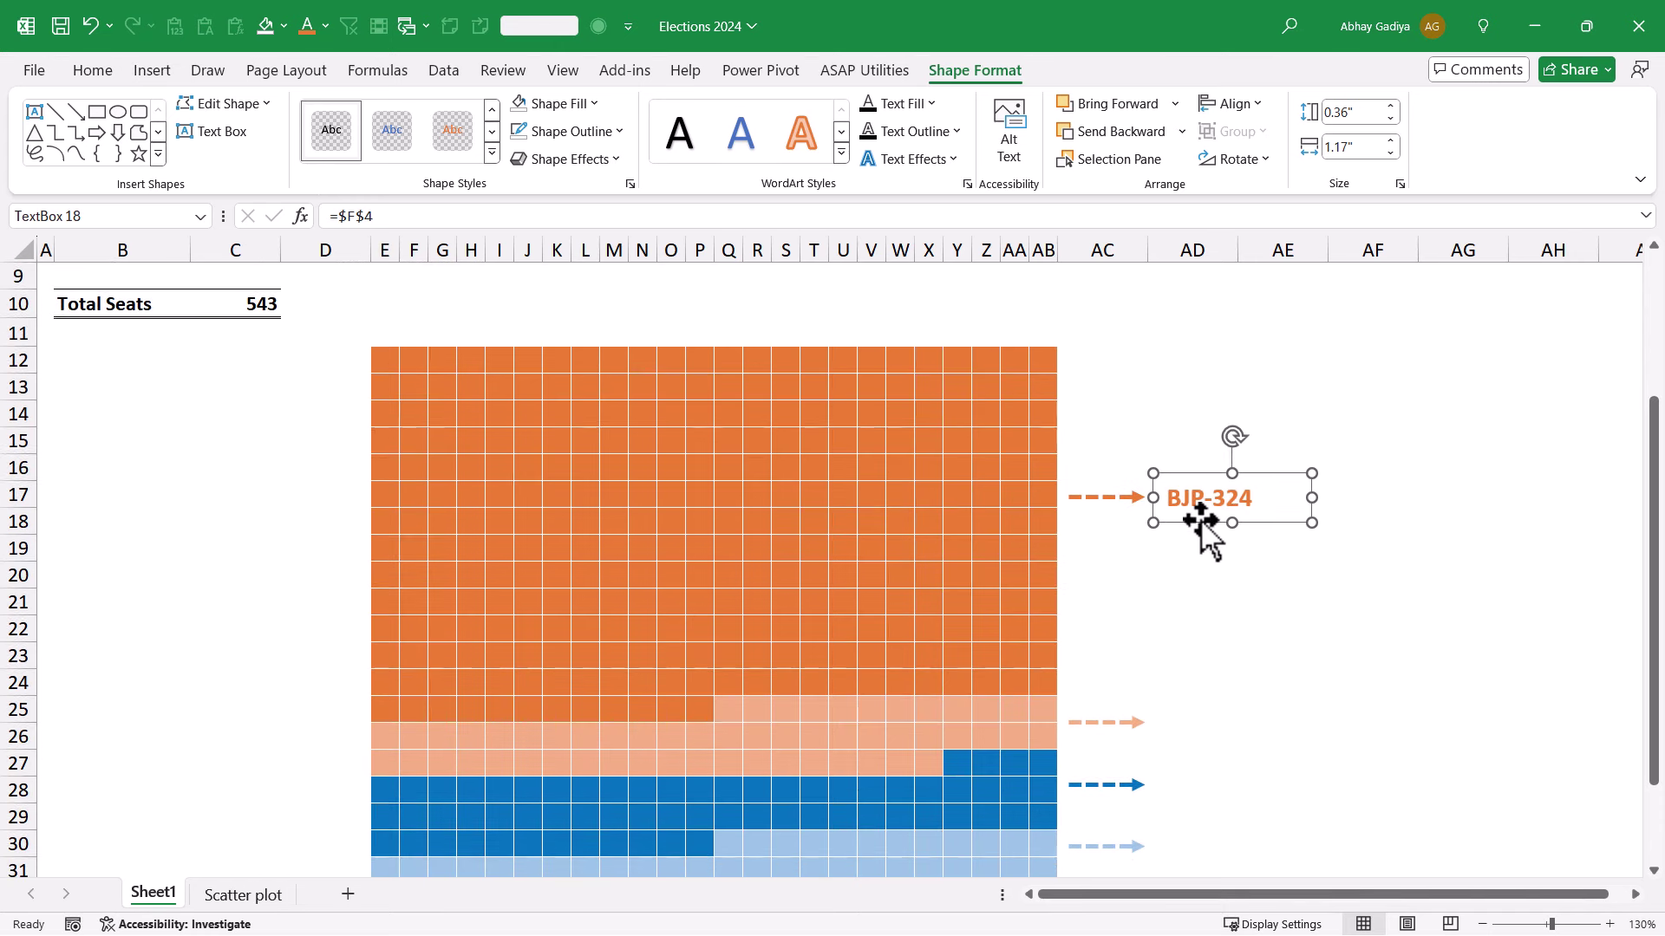
# - Copy the BJP-324 box beside the peach arrow and relink it to =$F$5, reading NDA -56
pyautogui.moveTo(1202, 522); pyautogui.dragTo(1214, 772)
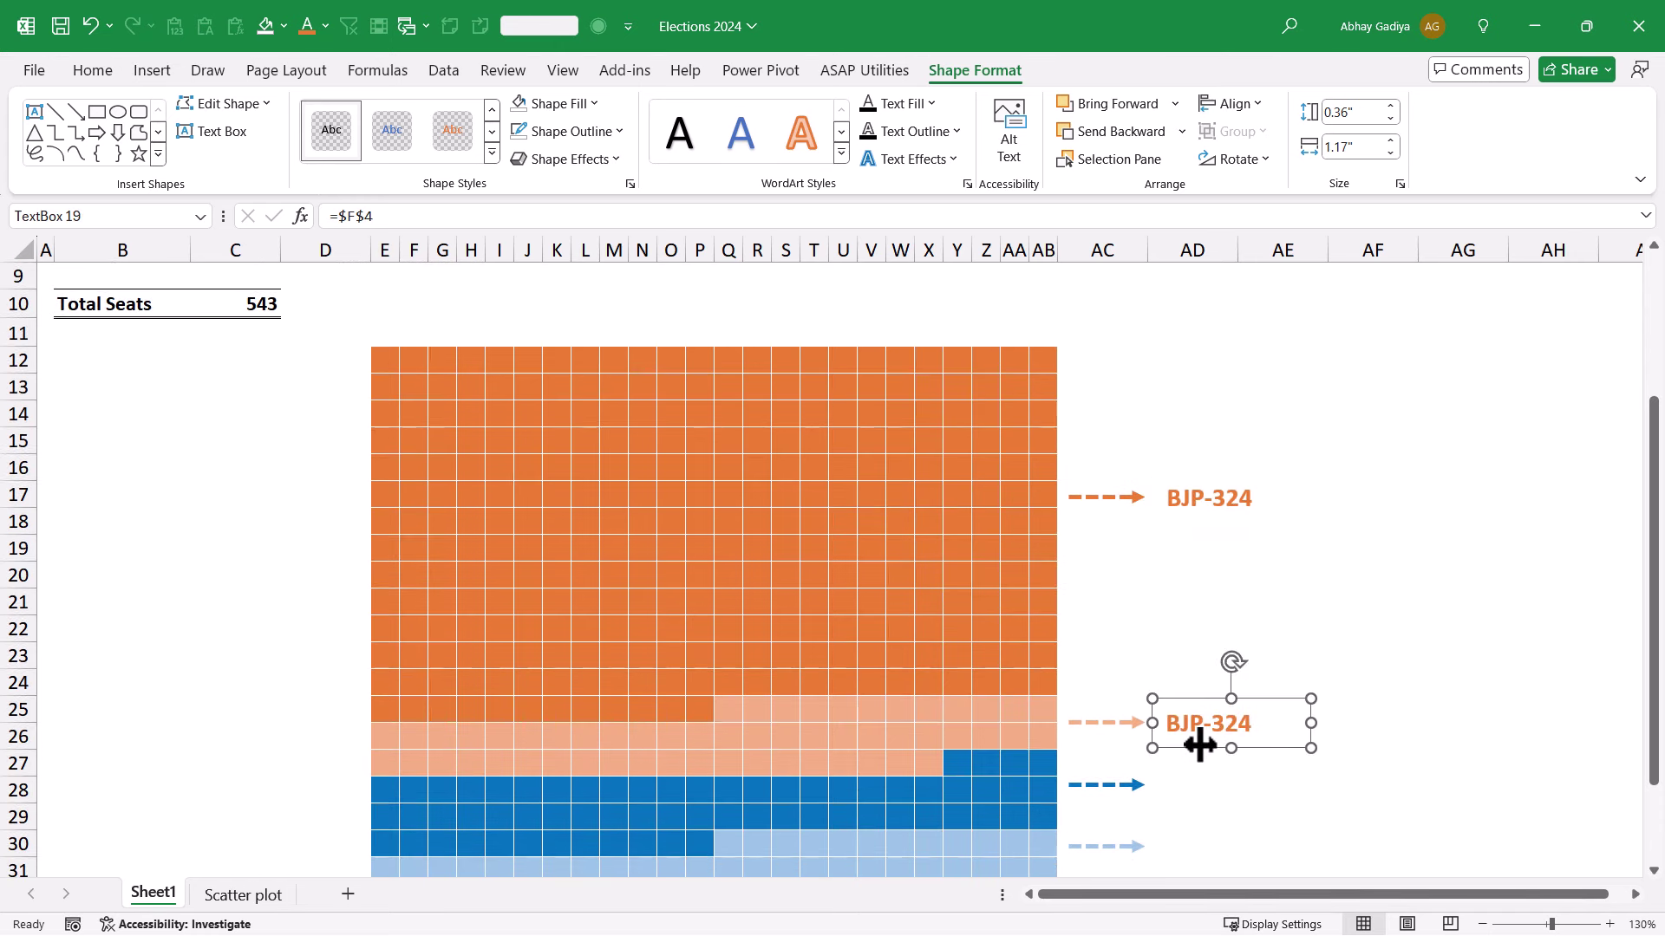
pyautogui.scroll(3, 1202, 736)
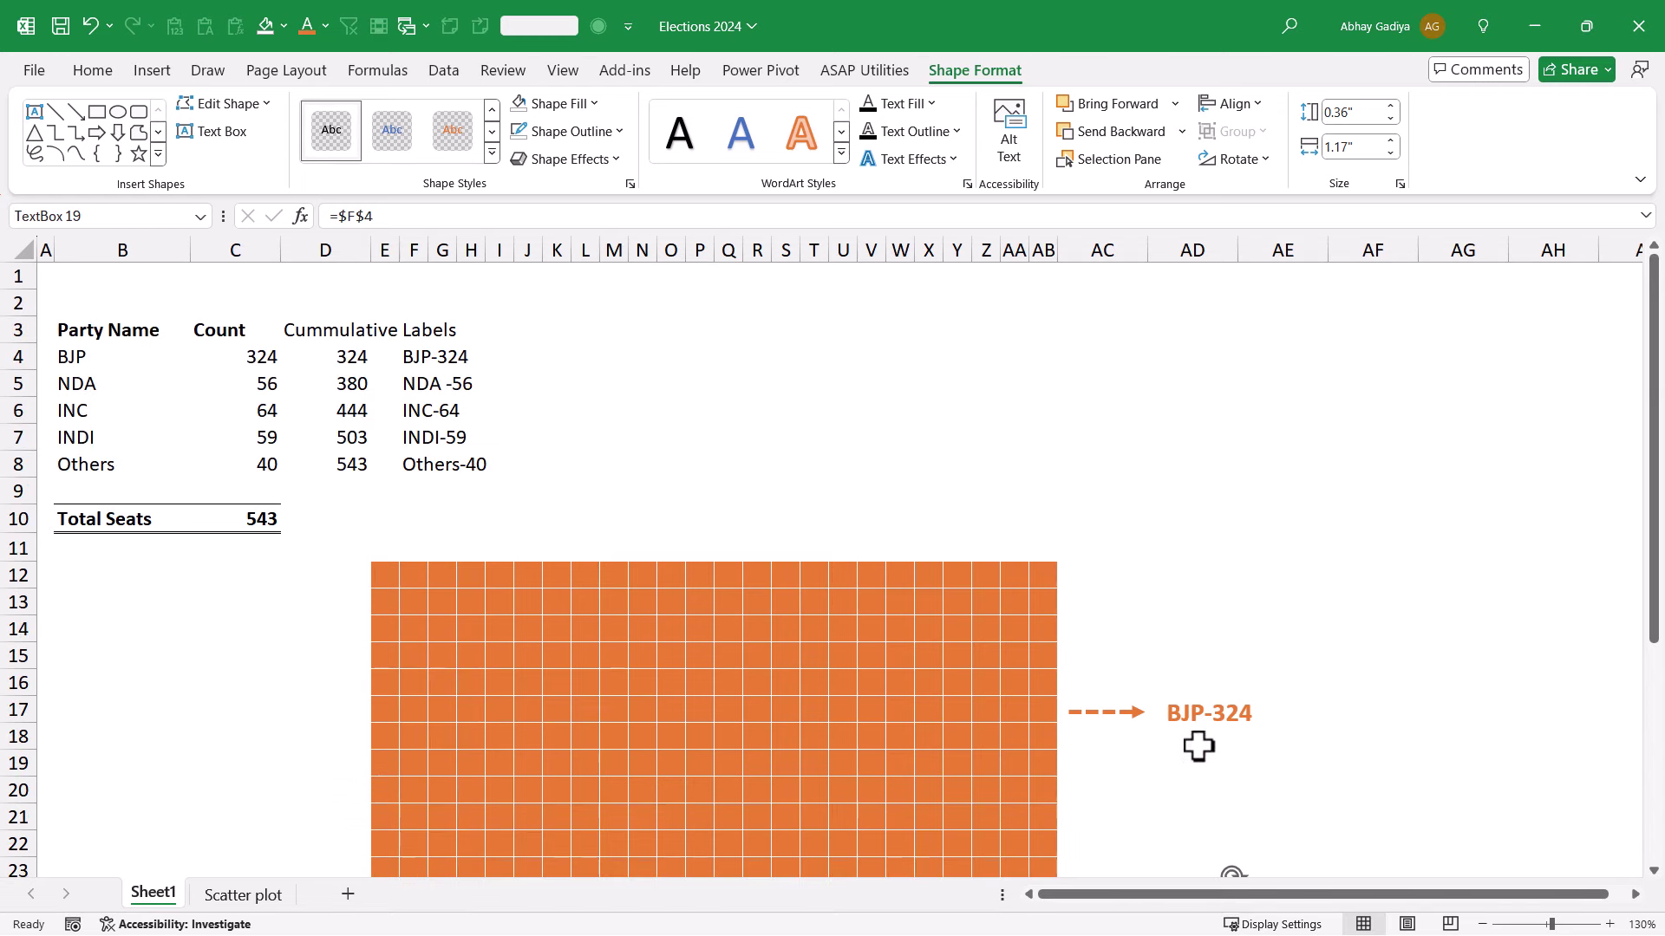
pyautogui.click(394, 219)
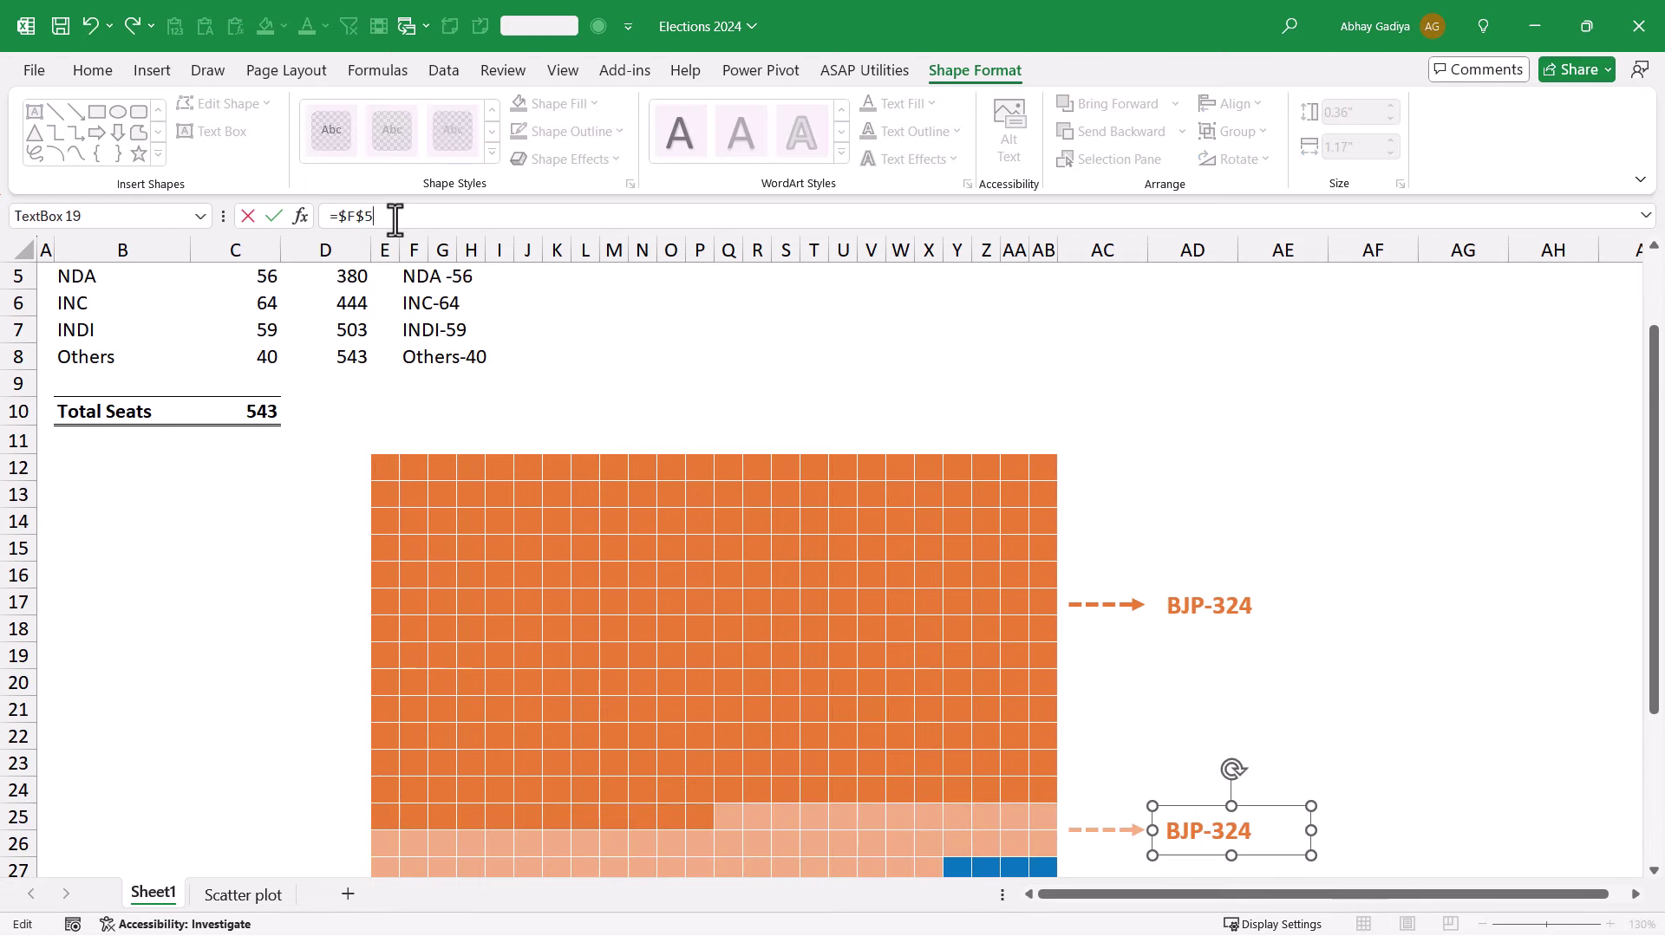
pyautogui.press('Return')
# - Paint the BJP-324 formatting onto NDA -56 and make its text light orange
pyautogui.click(1208, 606)
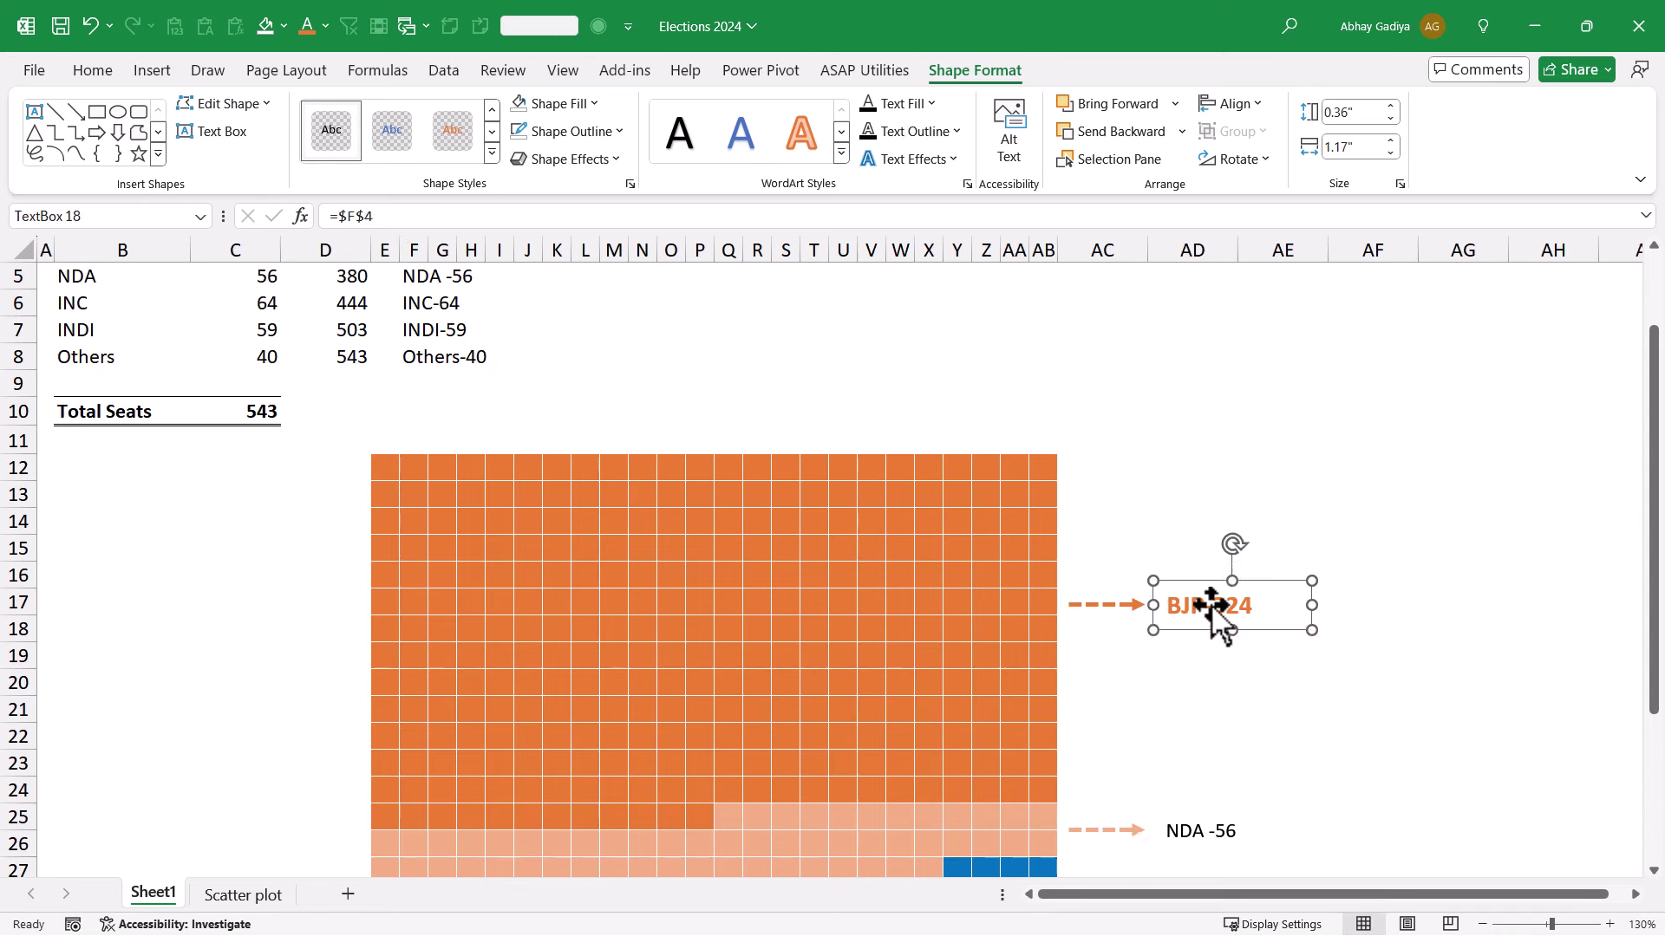
pyautogui.click(87, 76)
pyautogui.click(82, 158)
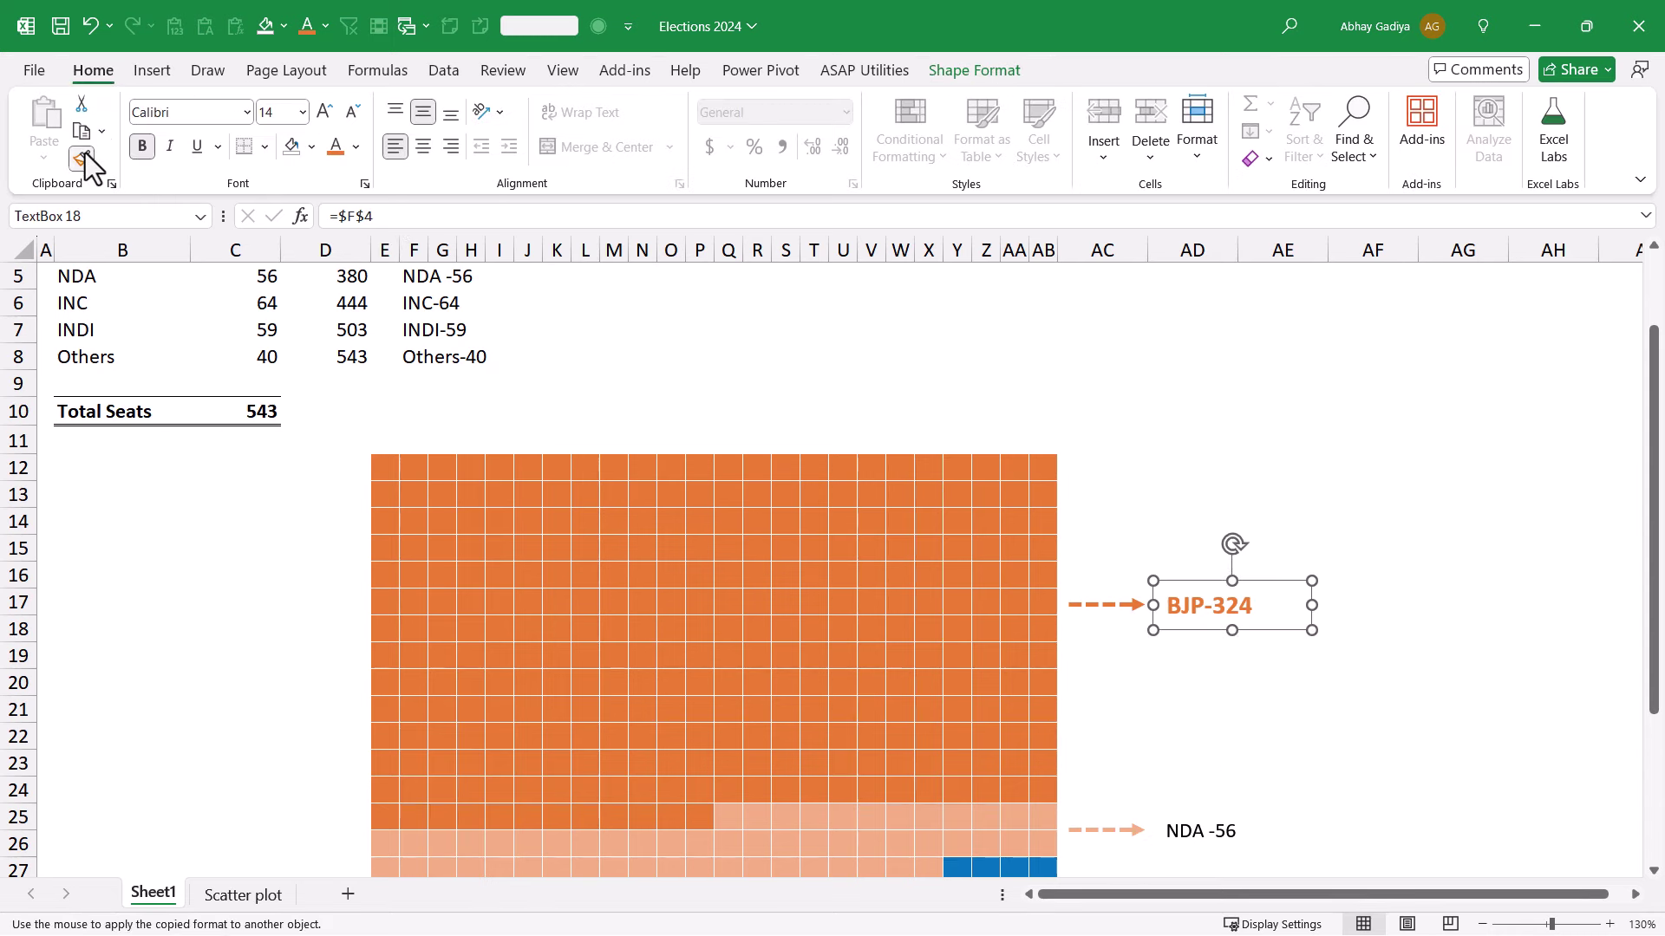
pyautogui.click(1193, 828)
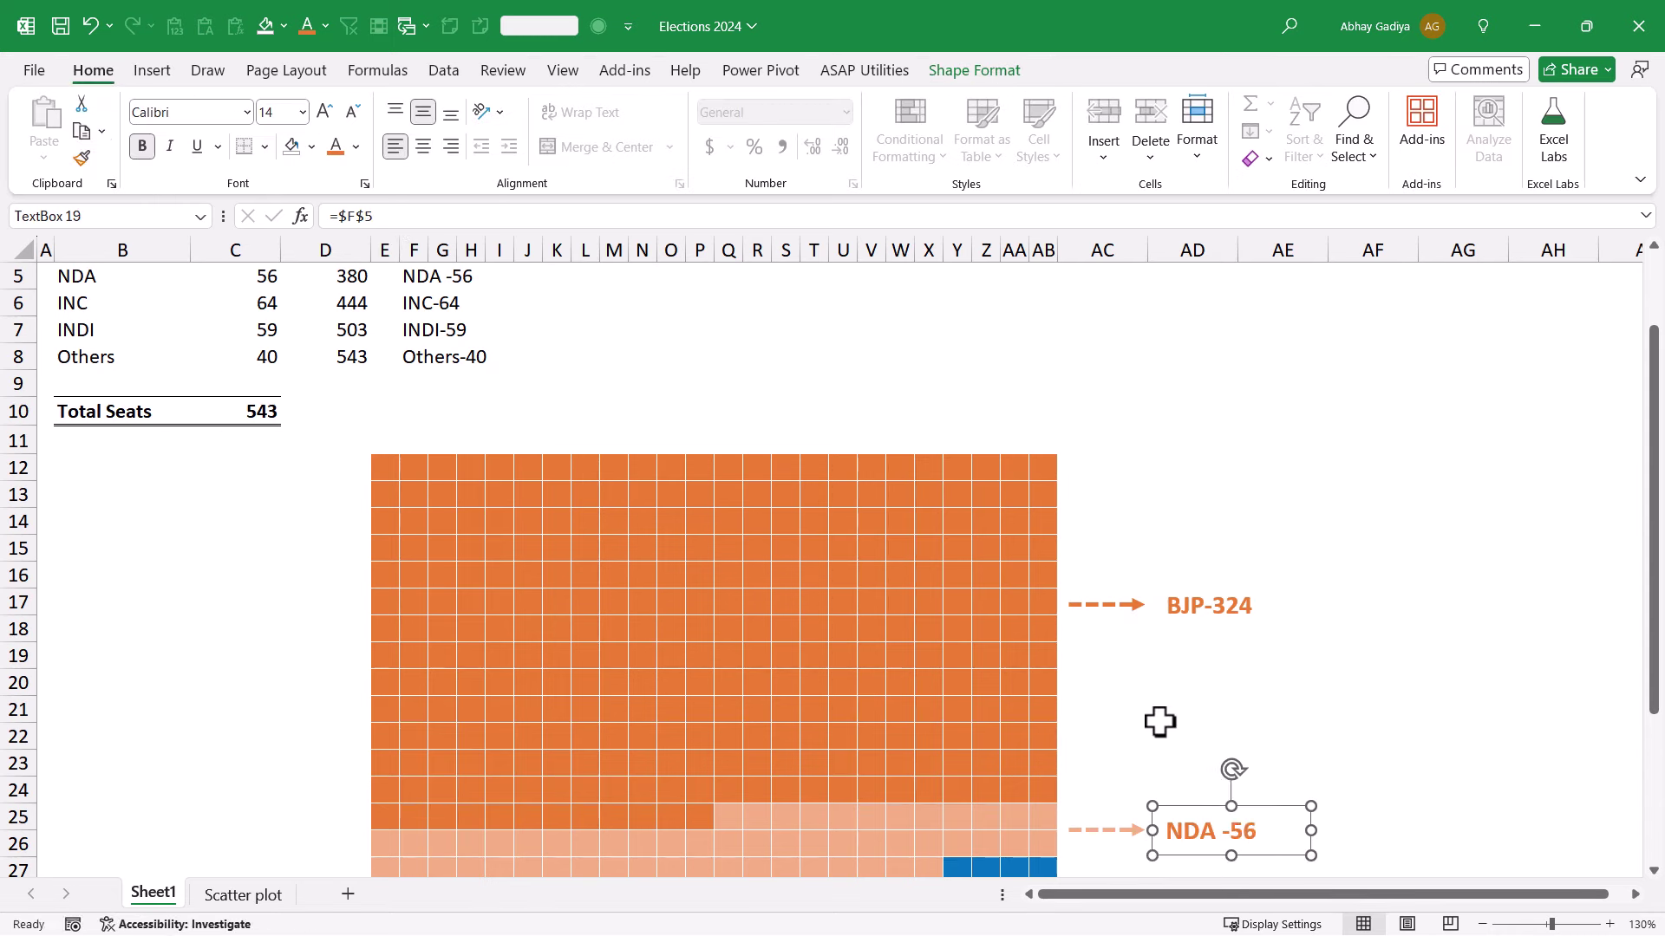
pyautogui.click(967, 73)
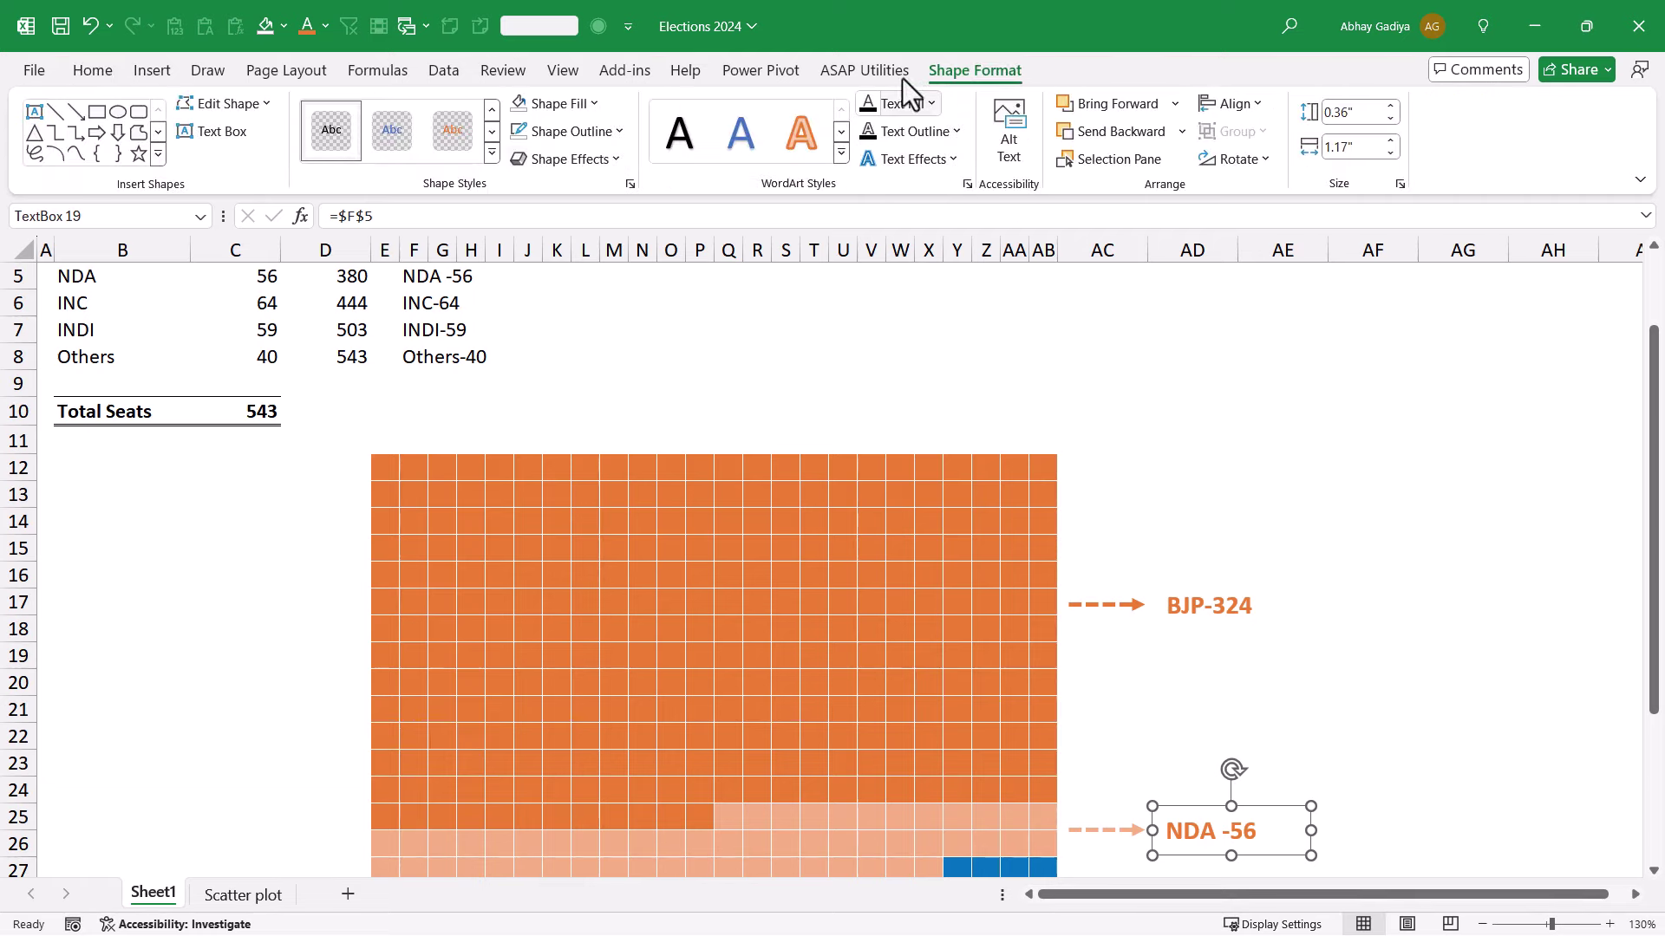
pyautogui.click(95, 73)
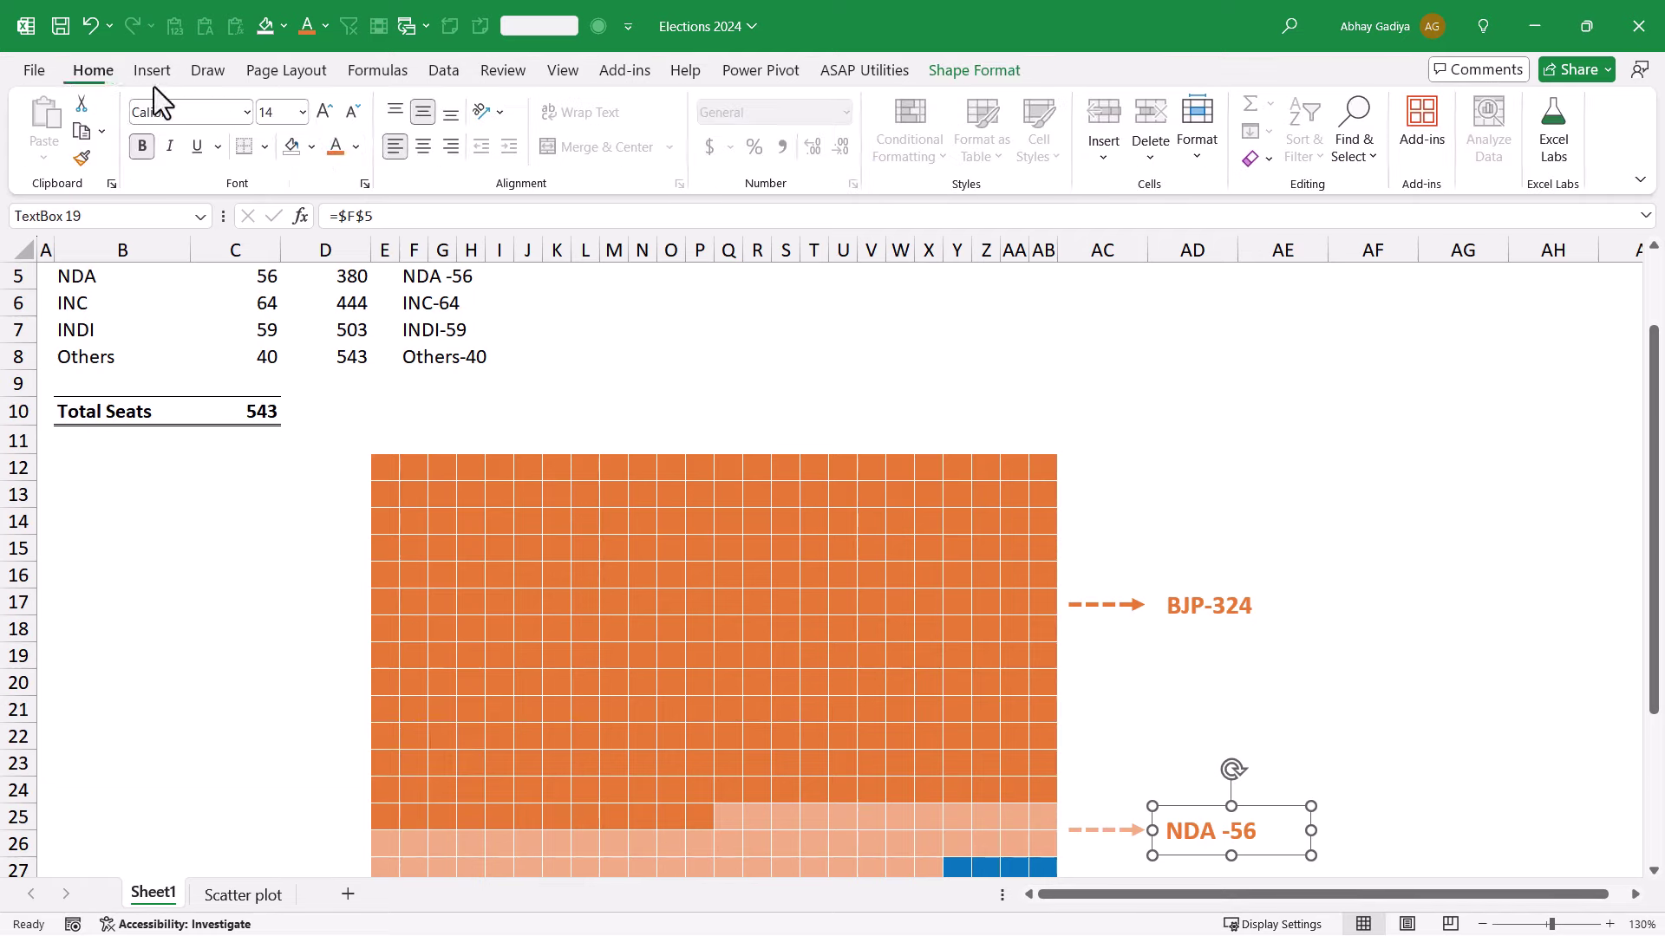
pyautogui.click(355, 150)
pyautogui.click(424, 336)
# - Add an INC-64 label linked to =$F$6 beside the dark blue arrow, in blue text
pyautogui.scroll(-2, 1203, 442)
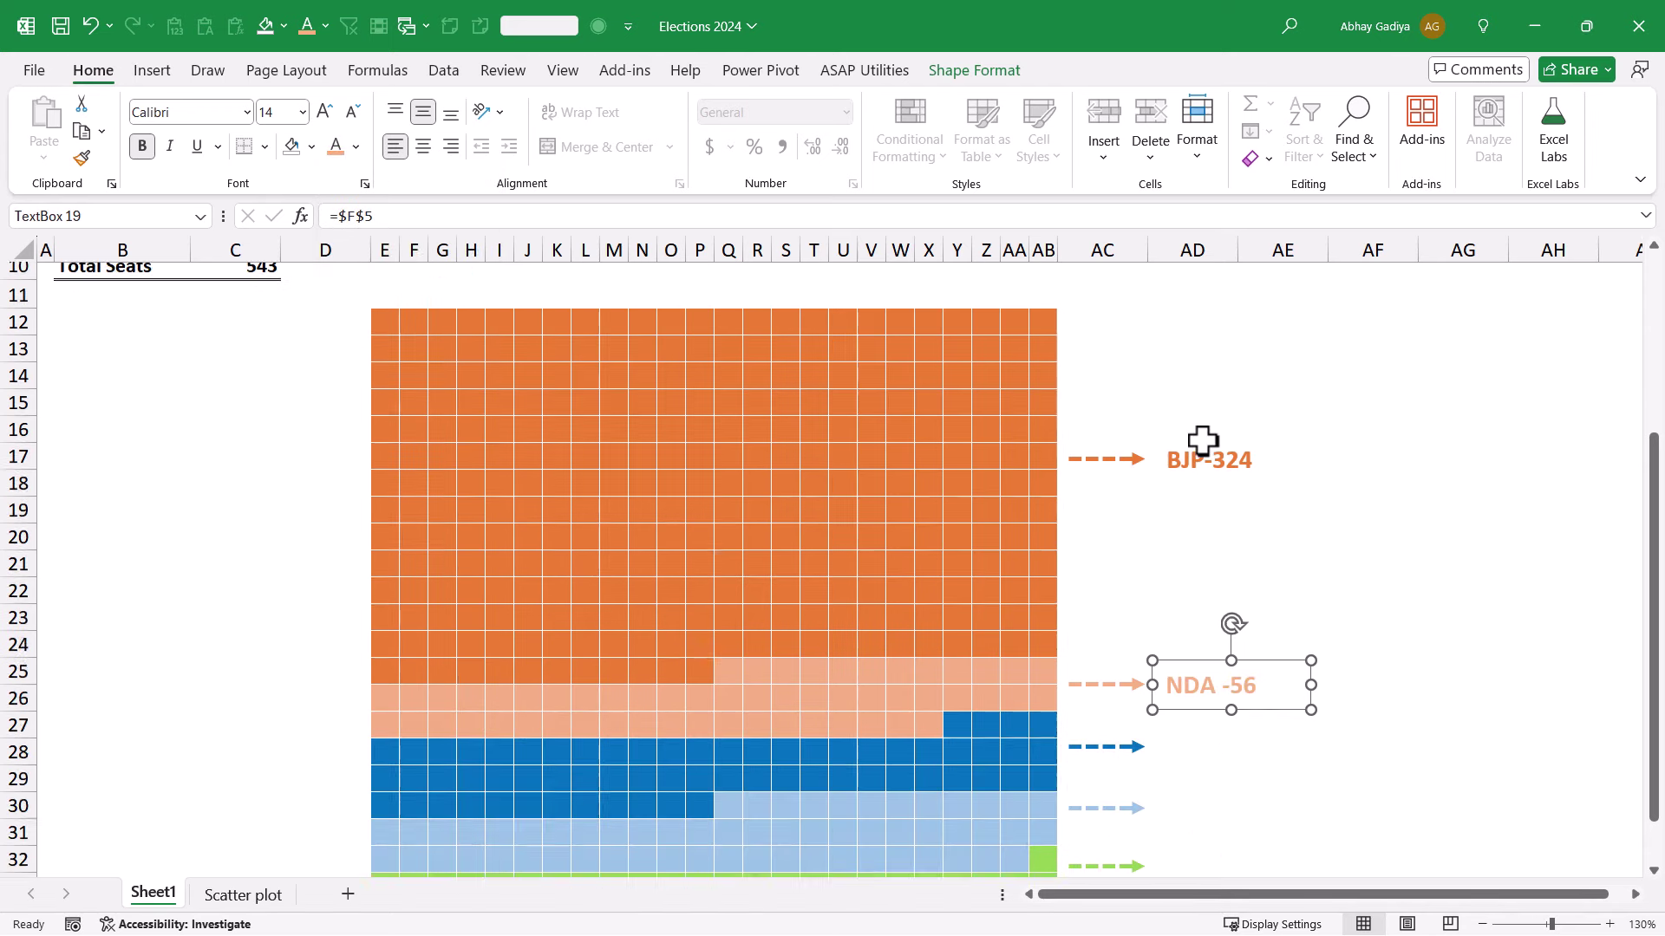
pyautogui.scroll(-4, 1203, 442)
pyautogui.scroll(1, 1204, 442)
pyautogui.moveTo(1206, 531); pyautogui.dragTo(1204, 593)
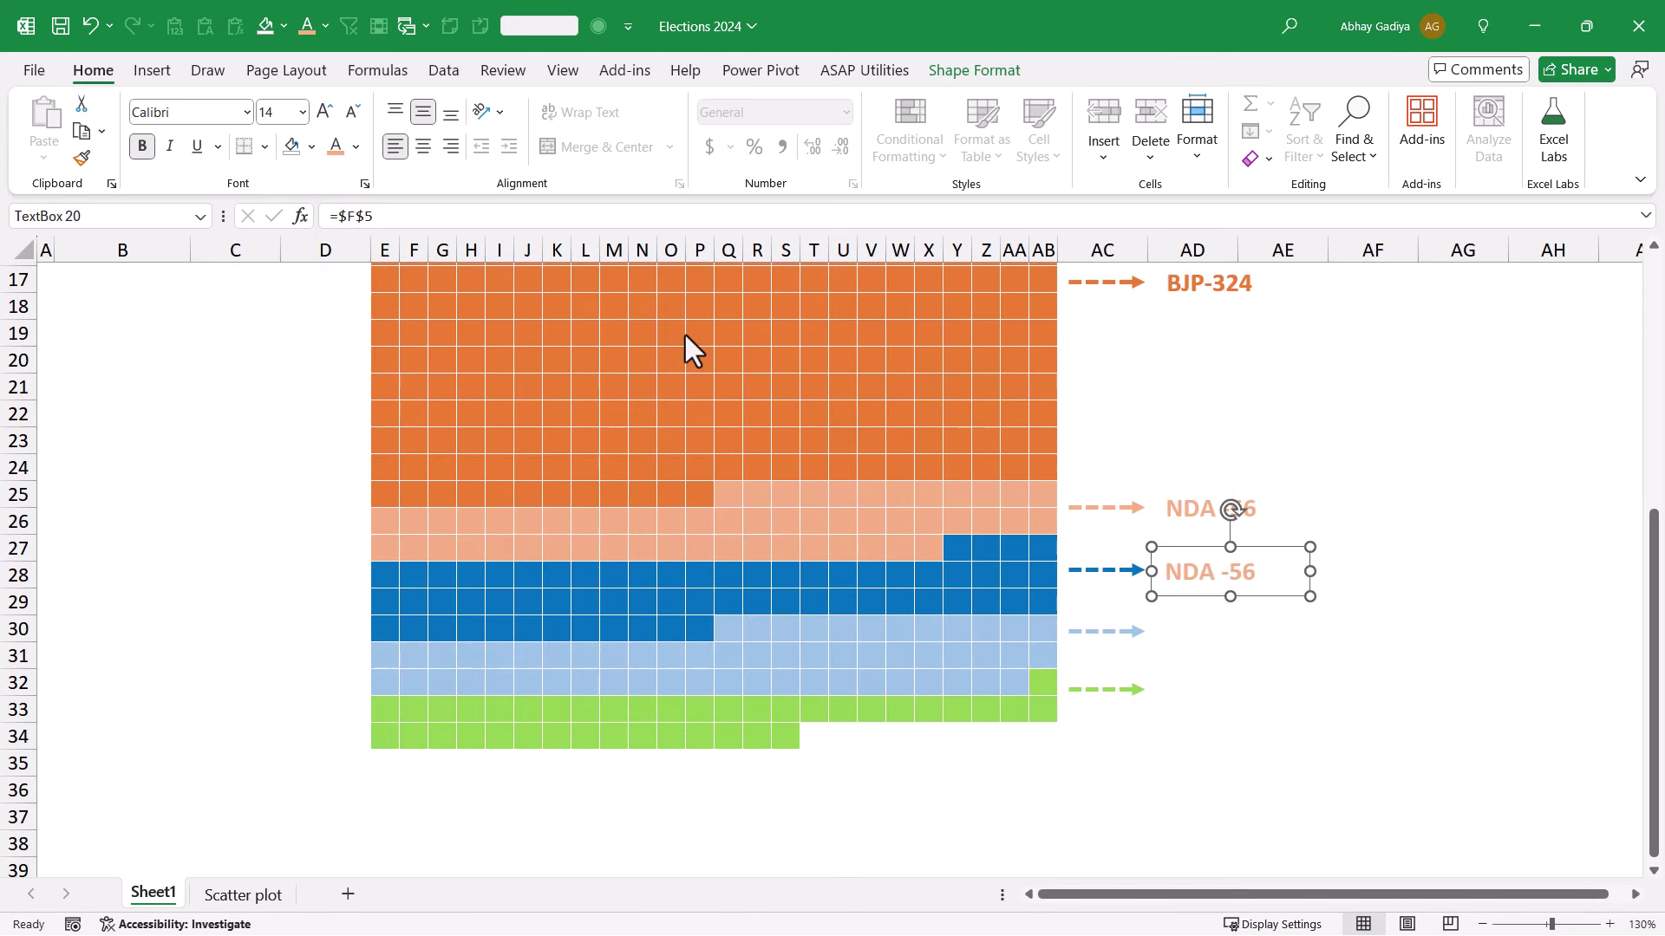
pyautogui.click(451, 218)
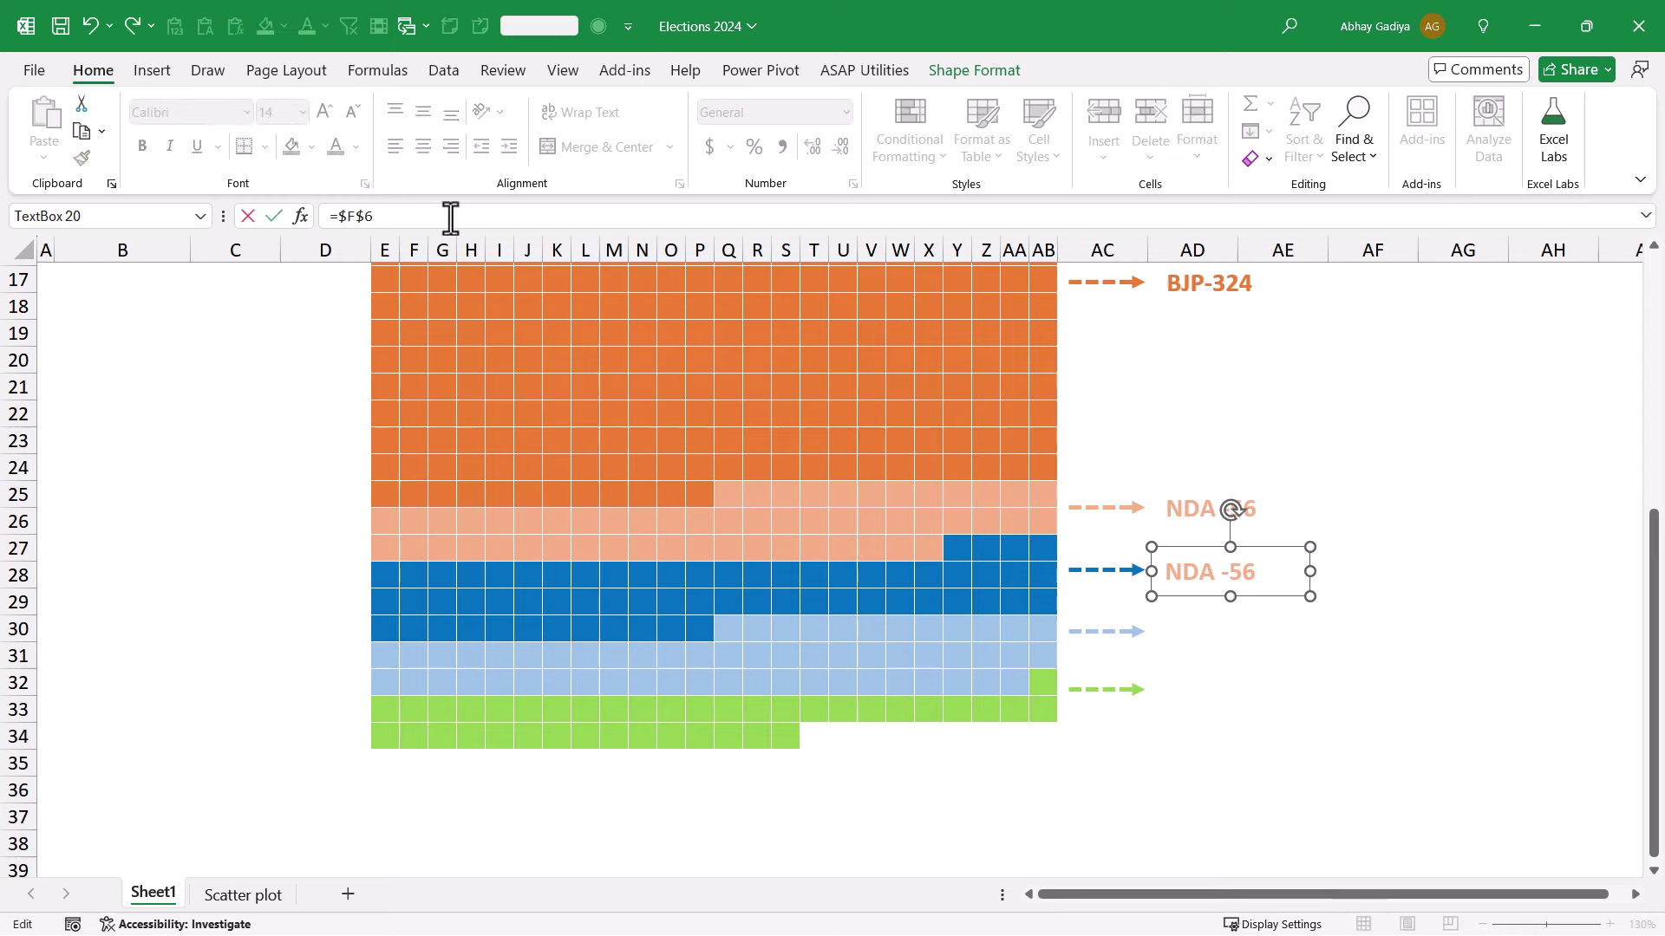
pyautogui.write('6')
pyautogui.press('Return')
pyautogui.click(1183, 504)
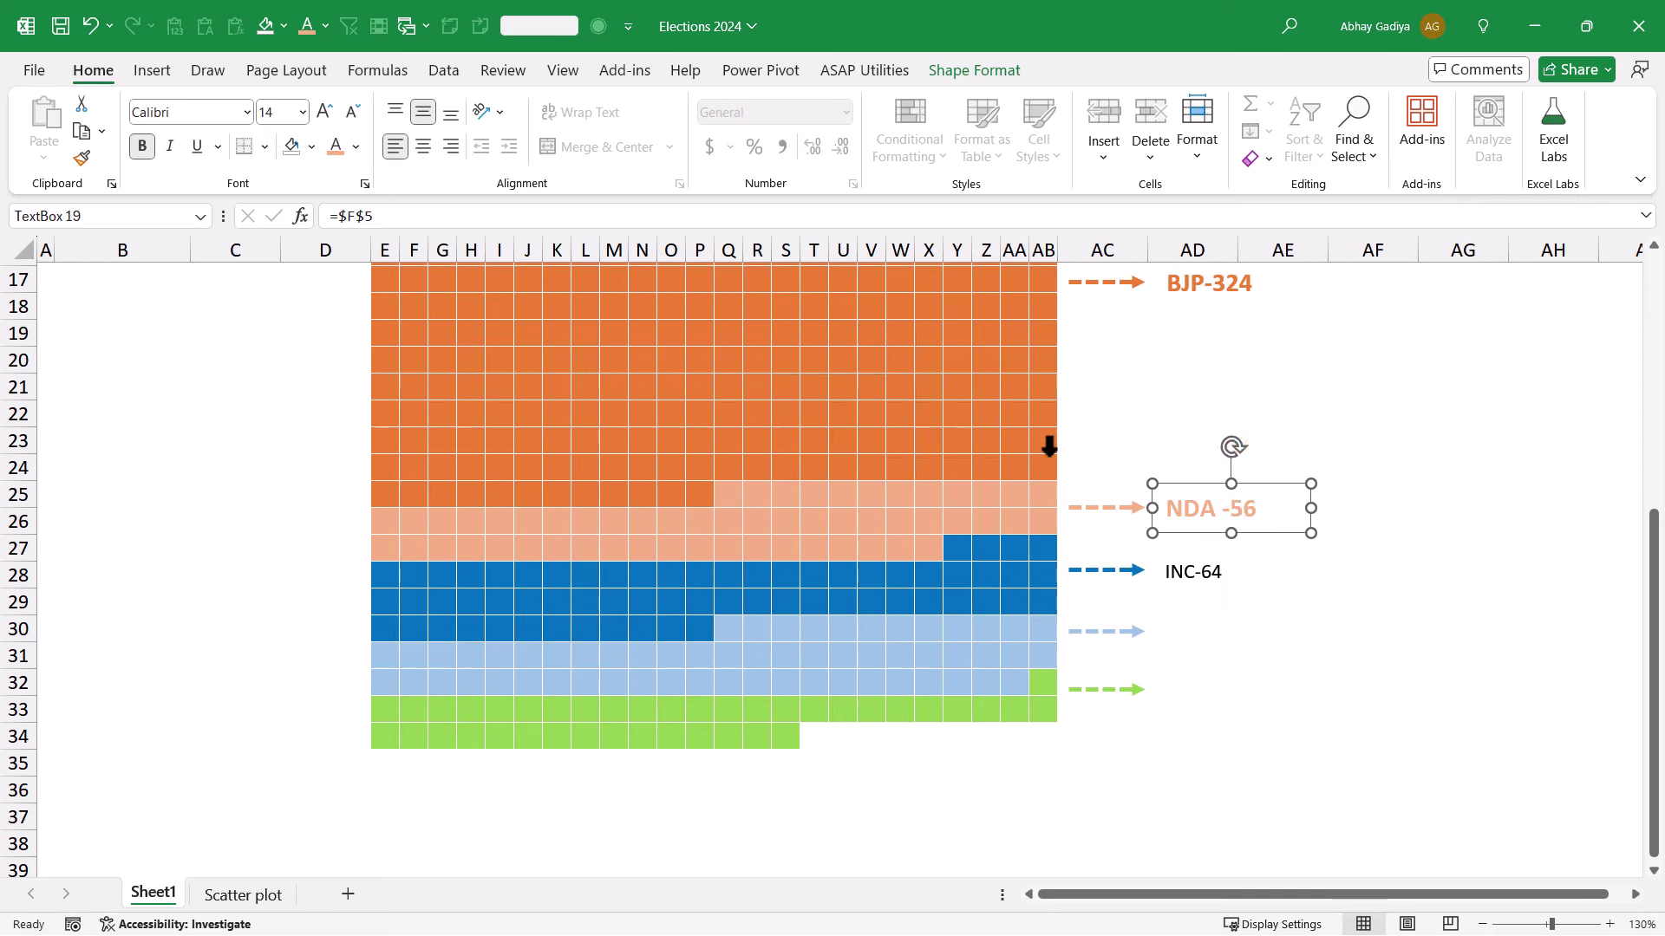
pyautogui.click(82, 159)
pyautogui.click(1190, 572)
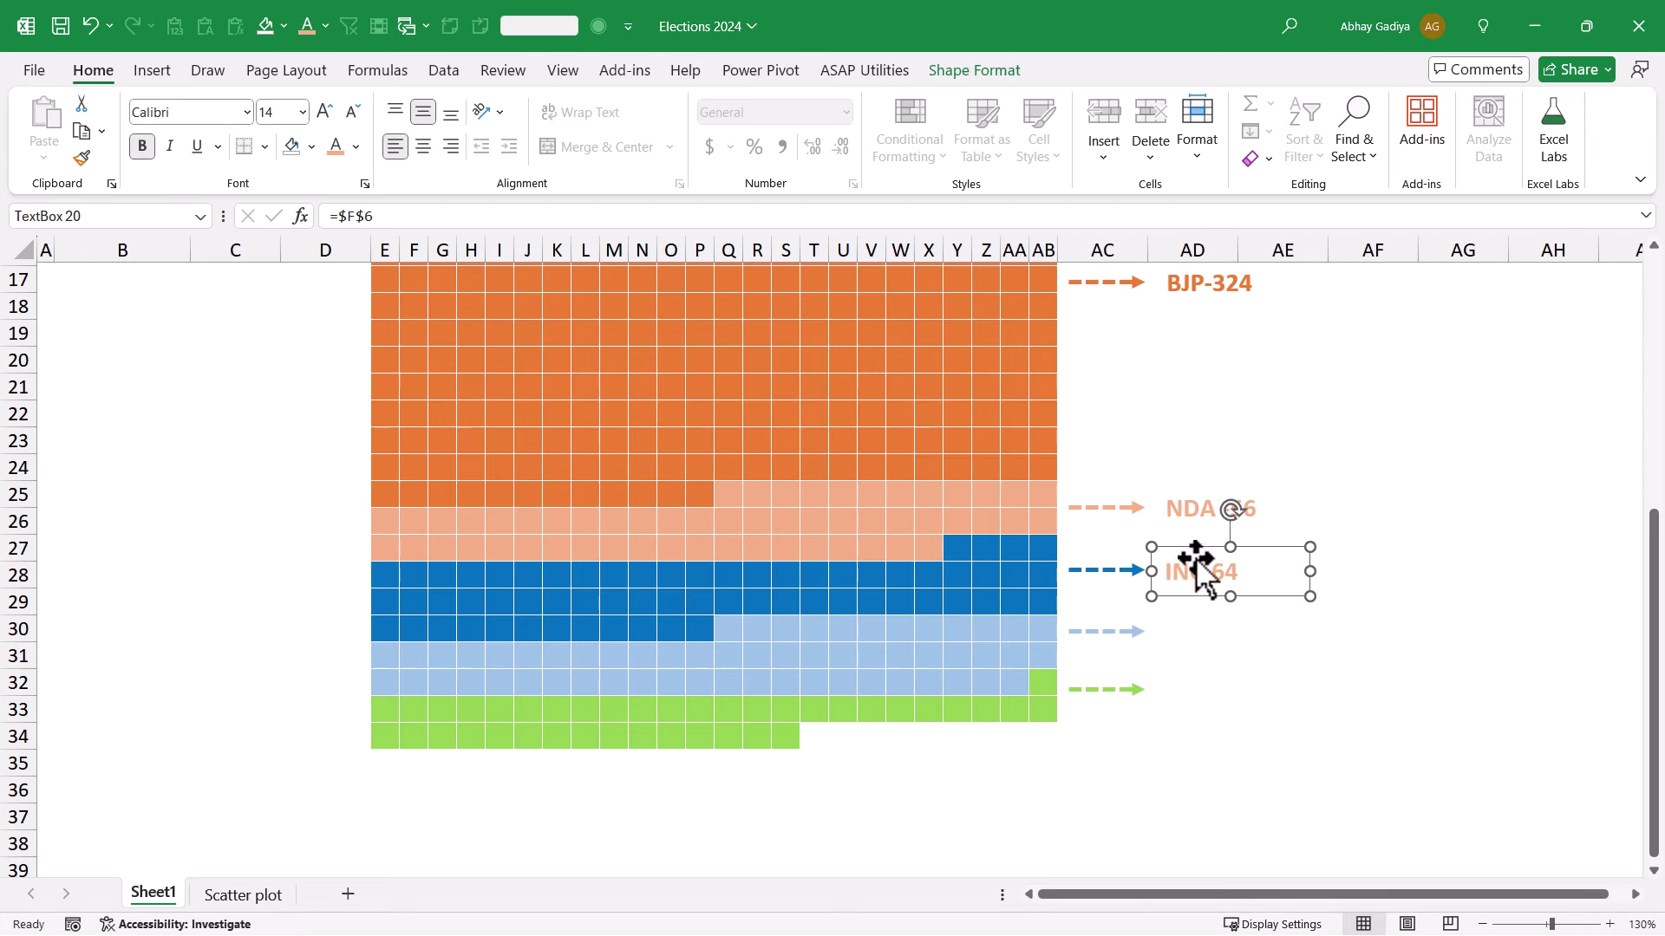
pyautogui.click(356, 148)
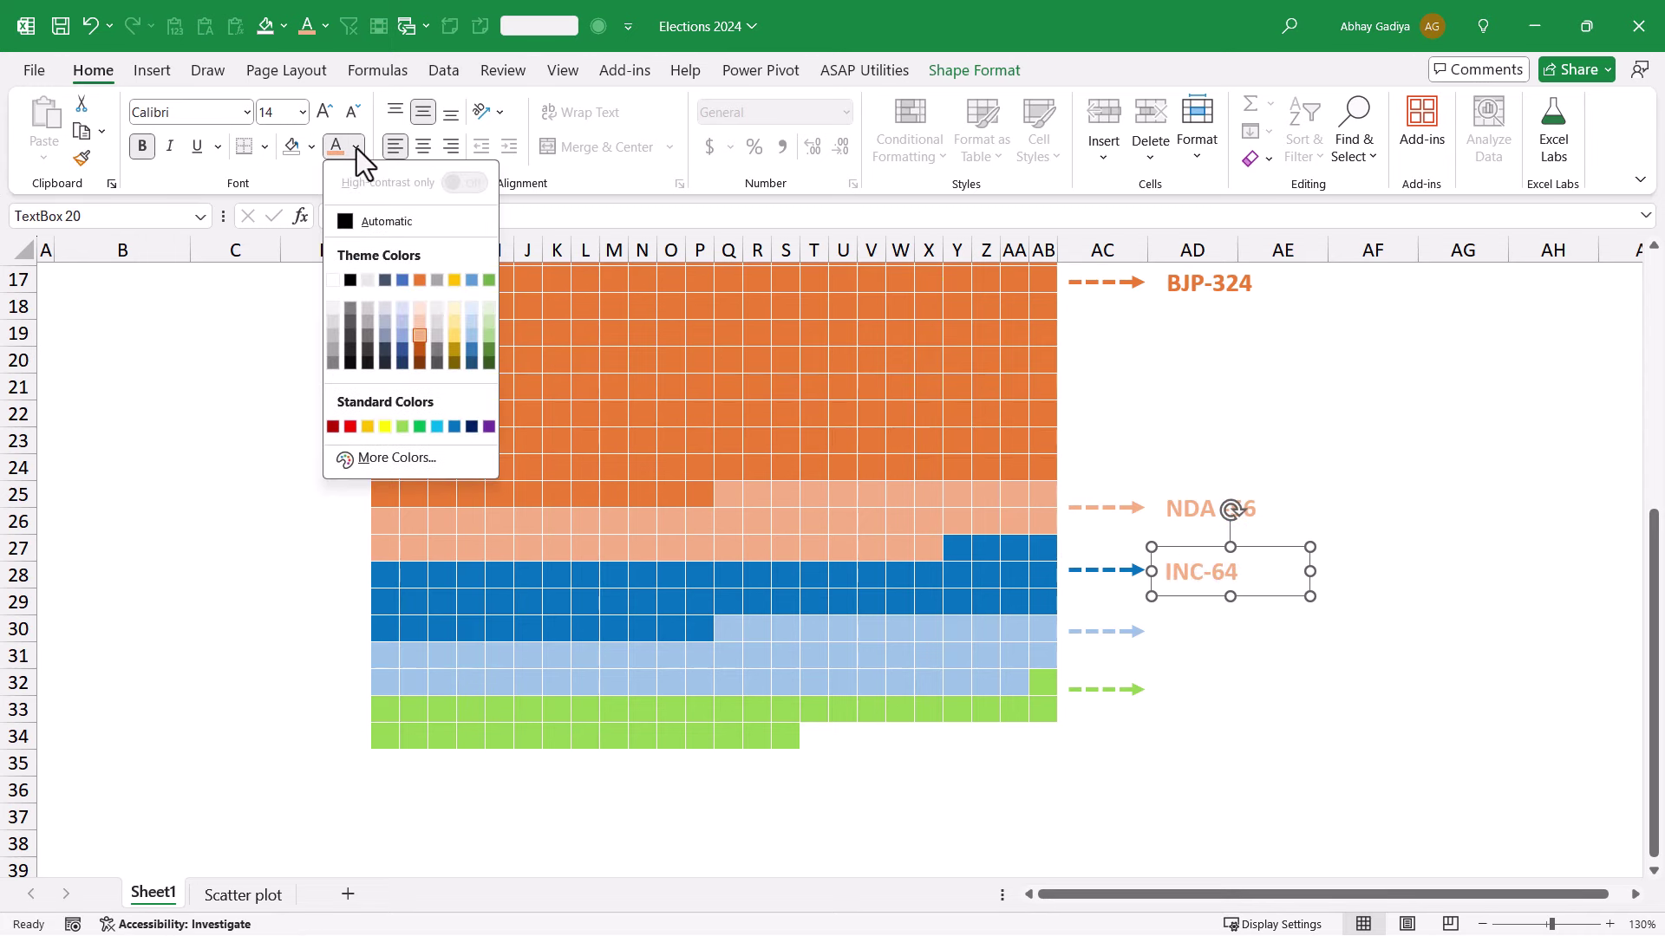
pyautogui.click(452, 424)
# - Copy the INC-64 label beside the light-blue arrow and relink it to =$F$7 for INDI-59
pyautogui.moveTo(1181, 597); pyautogui.dragTo(1179, 656)
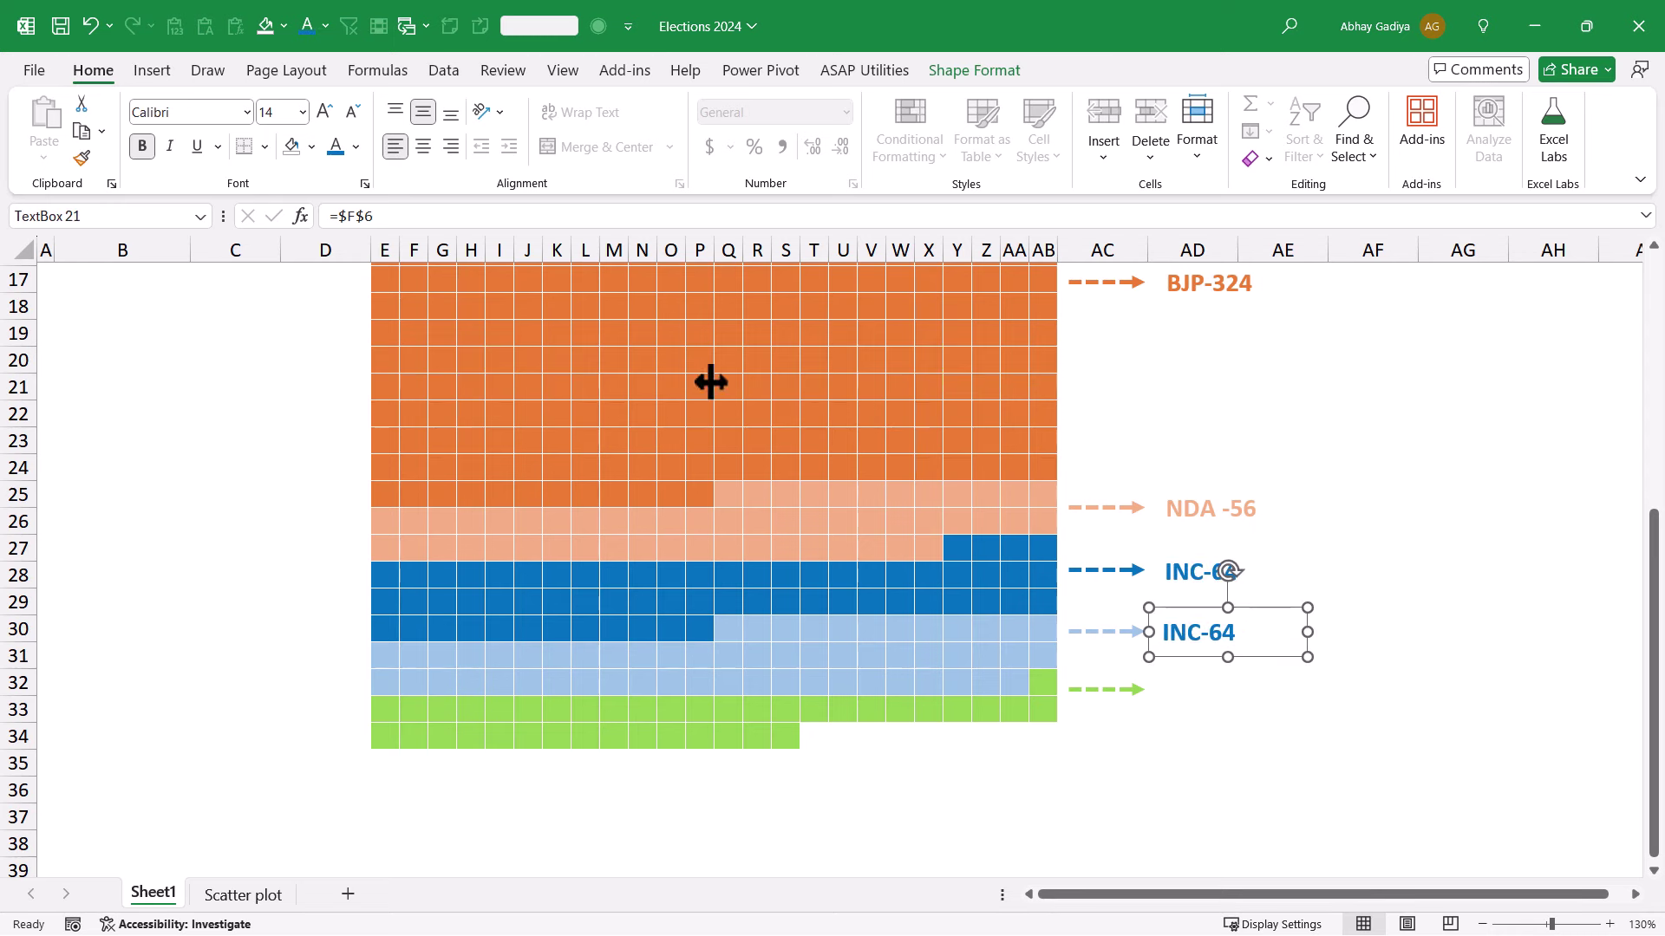
pyautogui.press('BackSpace')
pyautogui.write('7')
pyautogui.press('Return')
# - Apply the INC-64 style to INDI-59 and colour its text light blue
pyautogui.click(1209, 574)
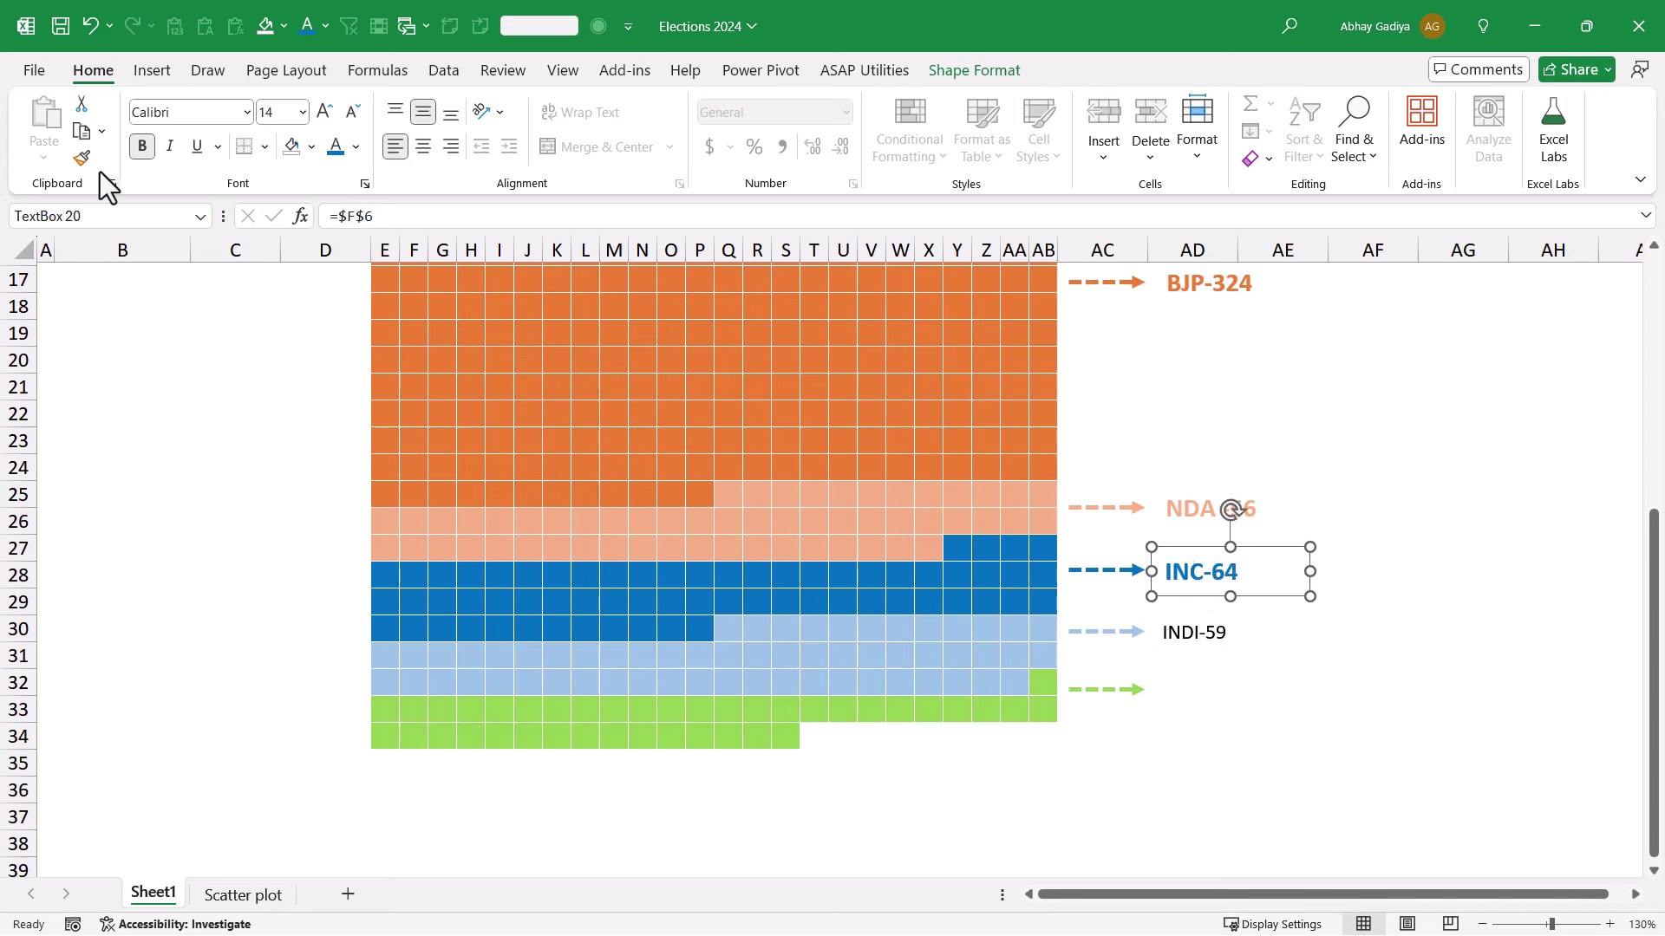
pyautogui.click(1173, 628)
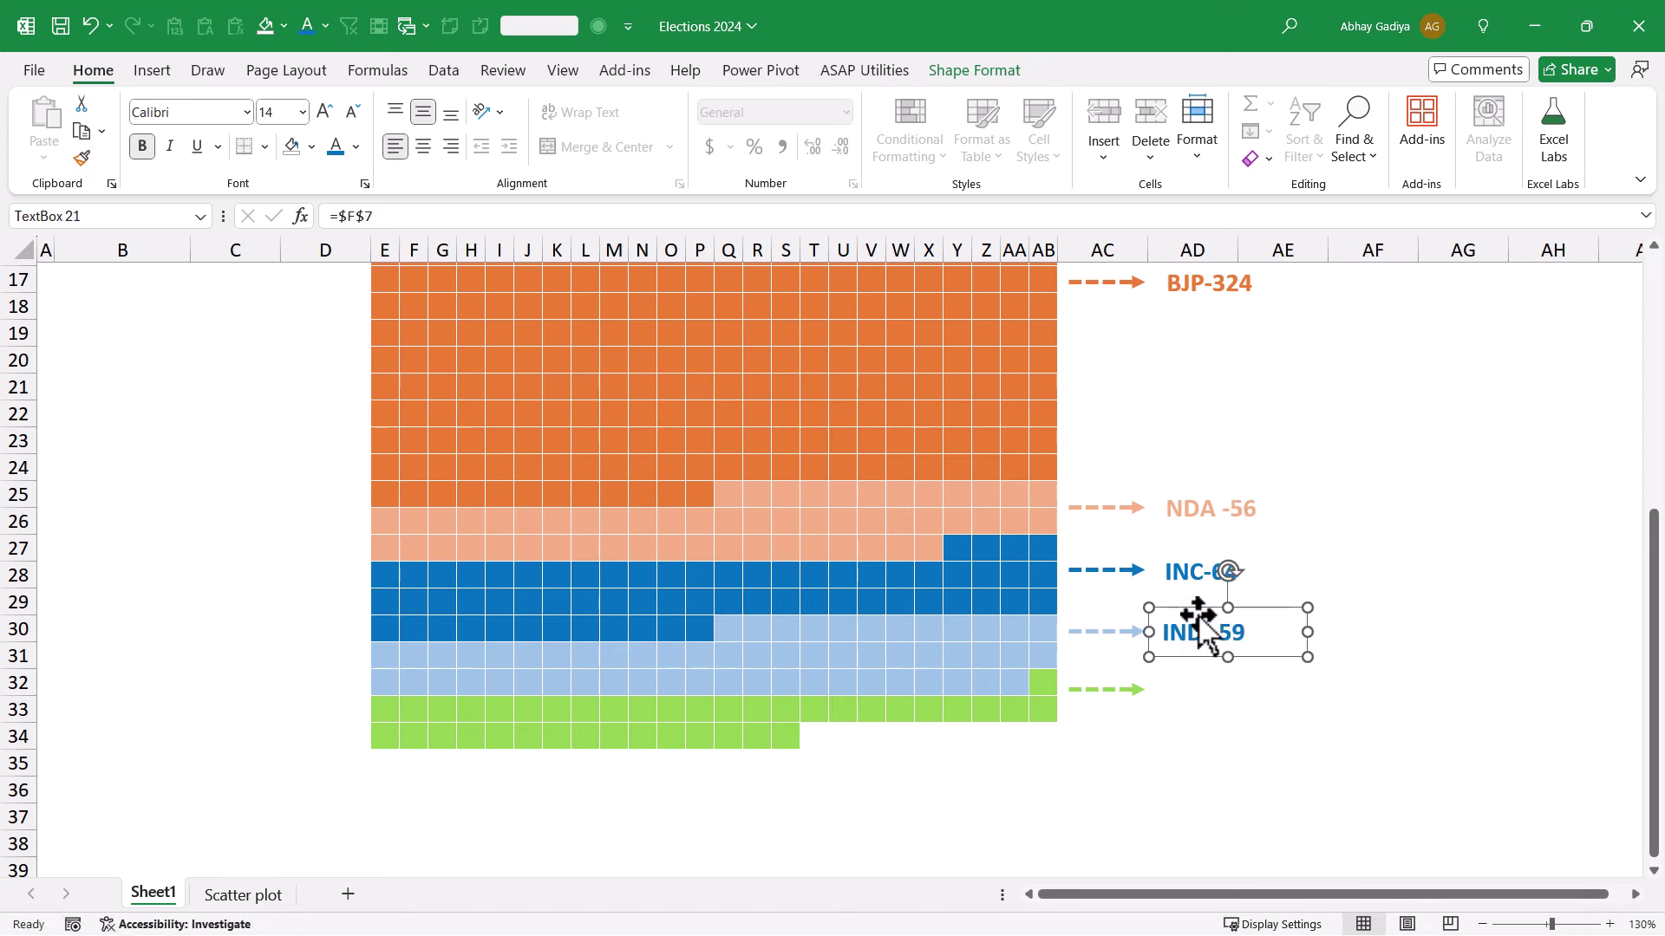
pyautogui.click(355, 154)
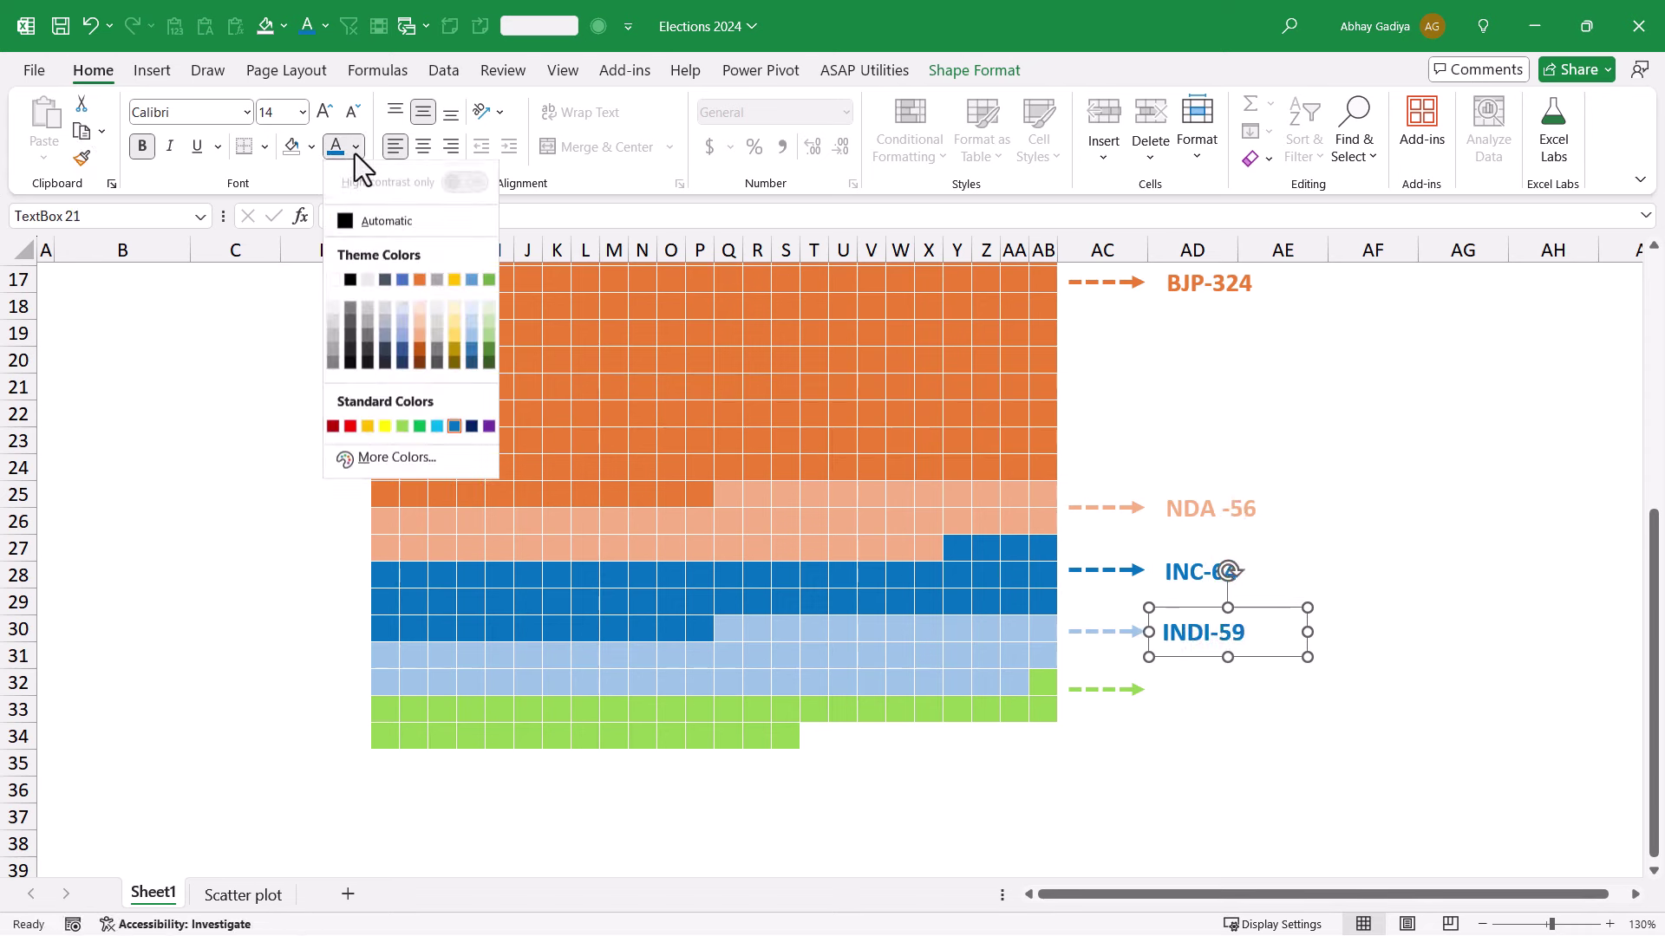
pyautogui.click(470, 333)
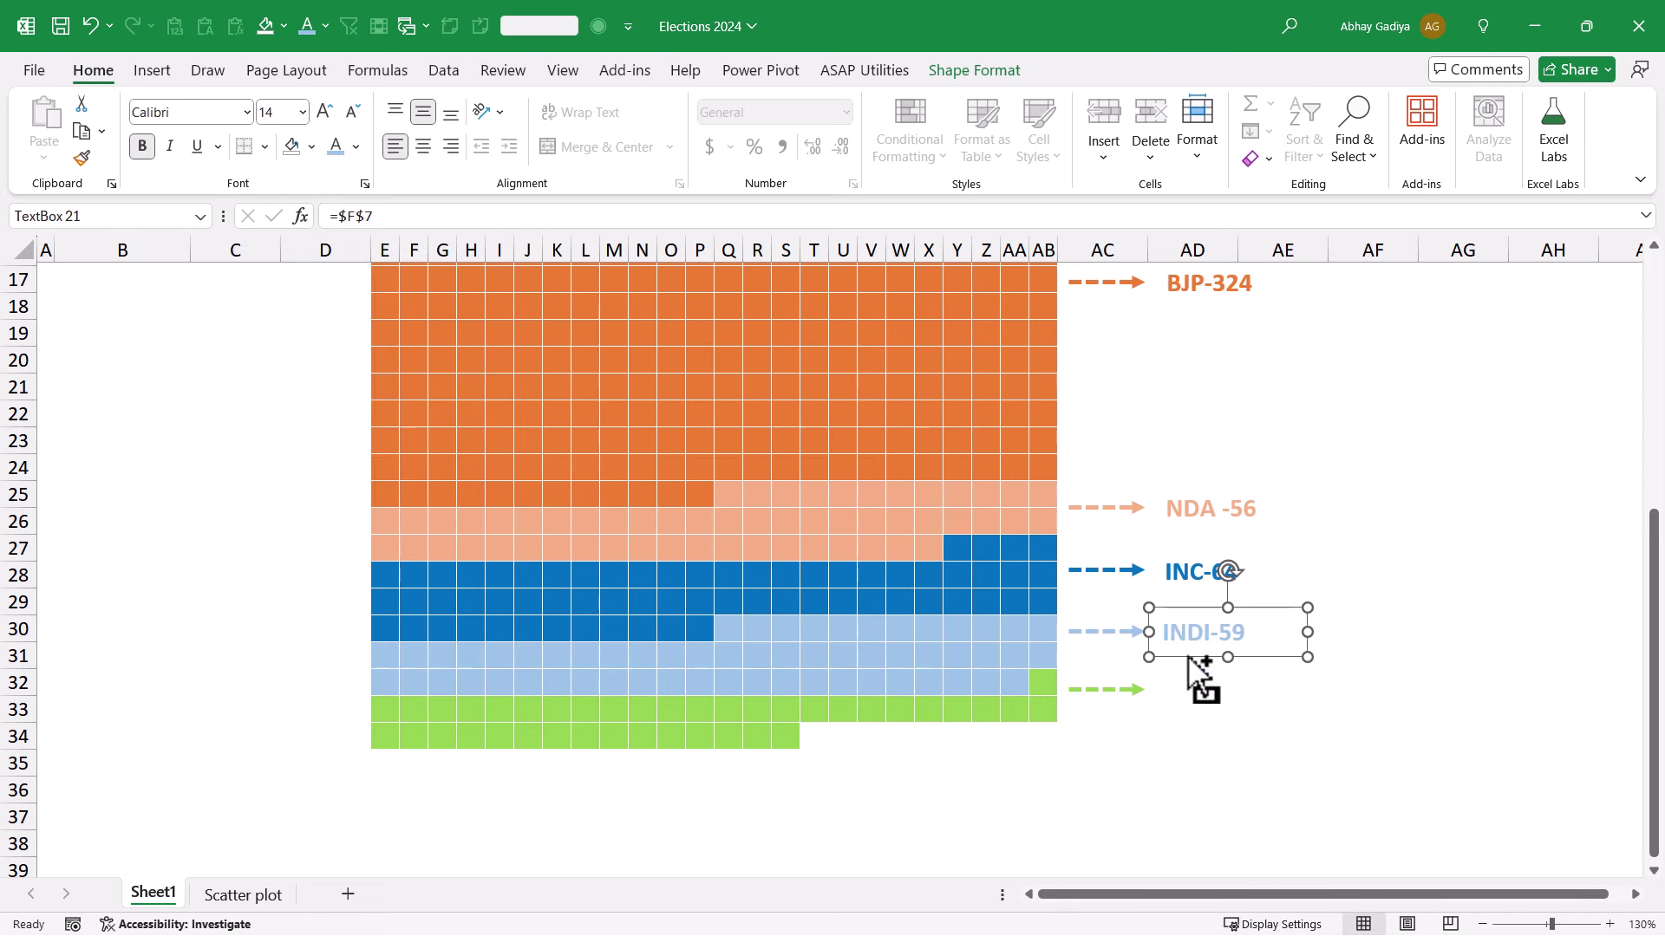
# - Add an Others-40 label linked to =$F$8 beside the green arrow, styled in green
pyautogui.moveTo(1188, 656); pyautogui.dragTo(1190, 720)
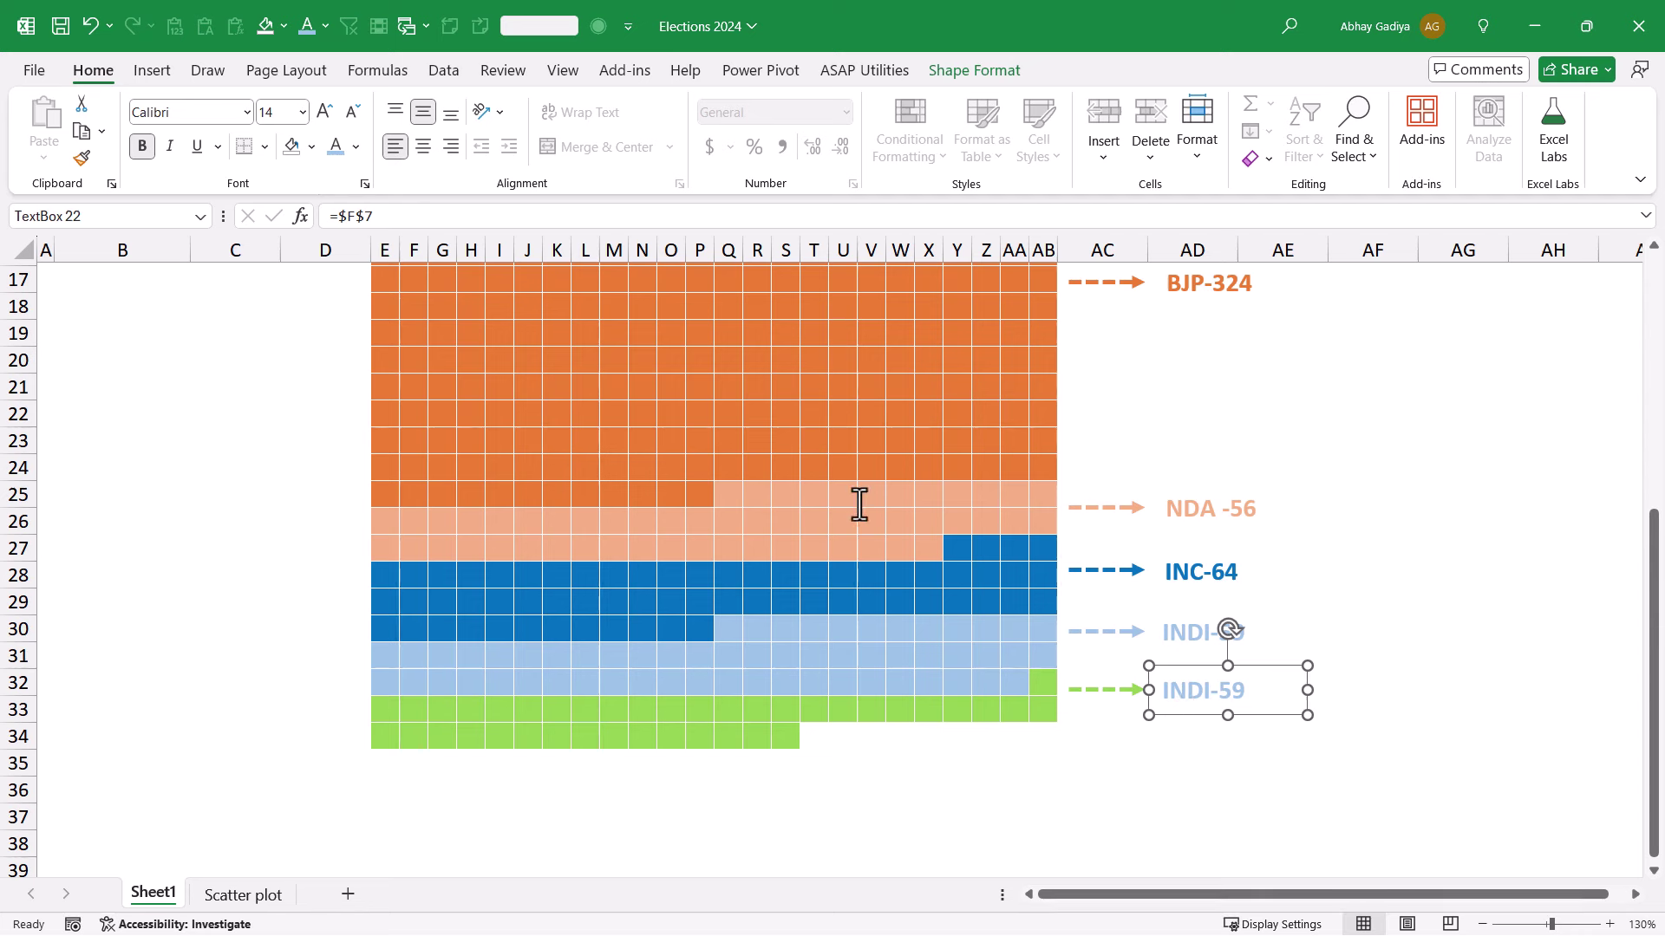
pyautogui.click(407, 215)
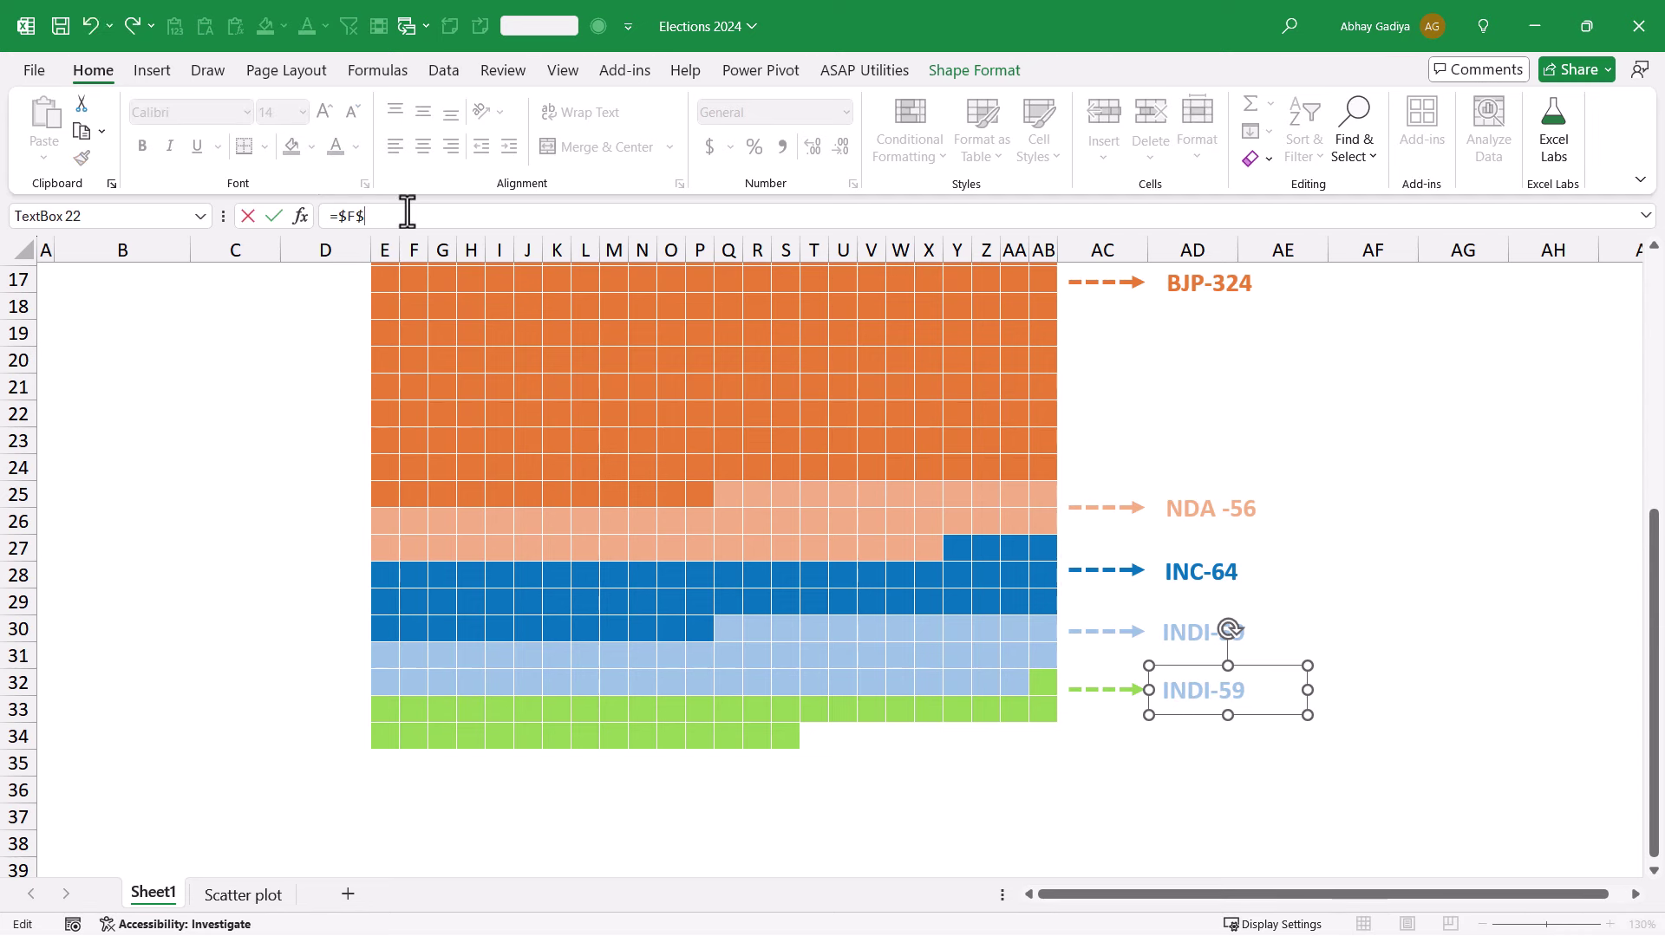
pyautogui.write('8')
pyautogui.press('Return')
pyautogui.click(1181, 643)
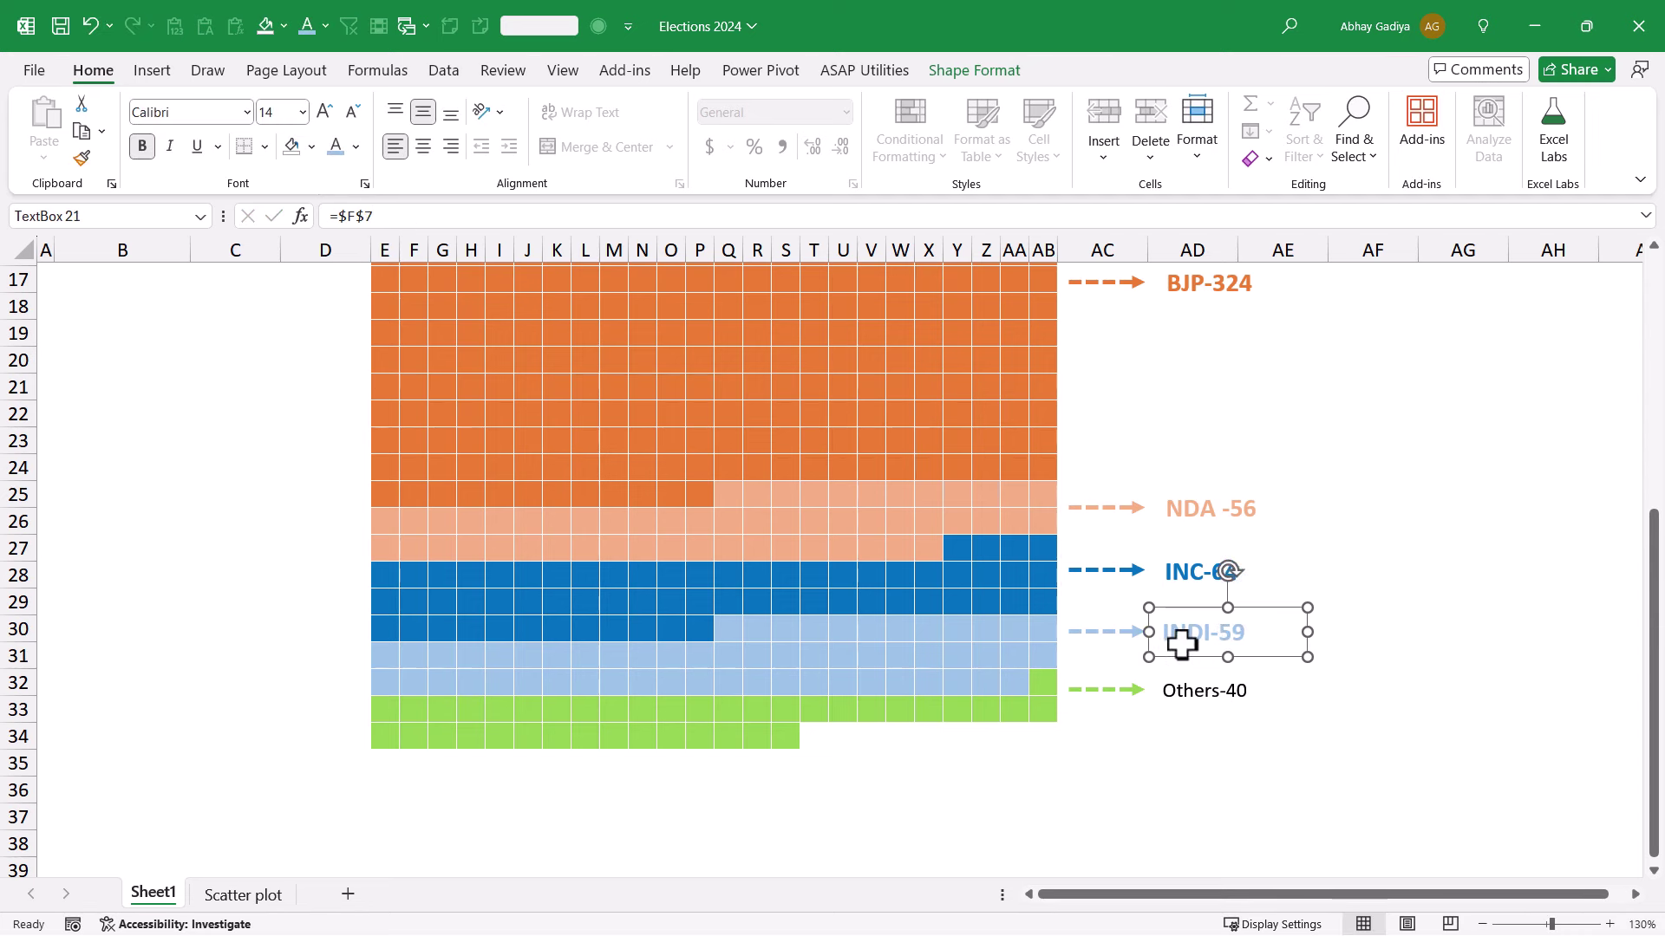
pyautogui.click(82, 158)
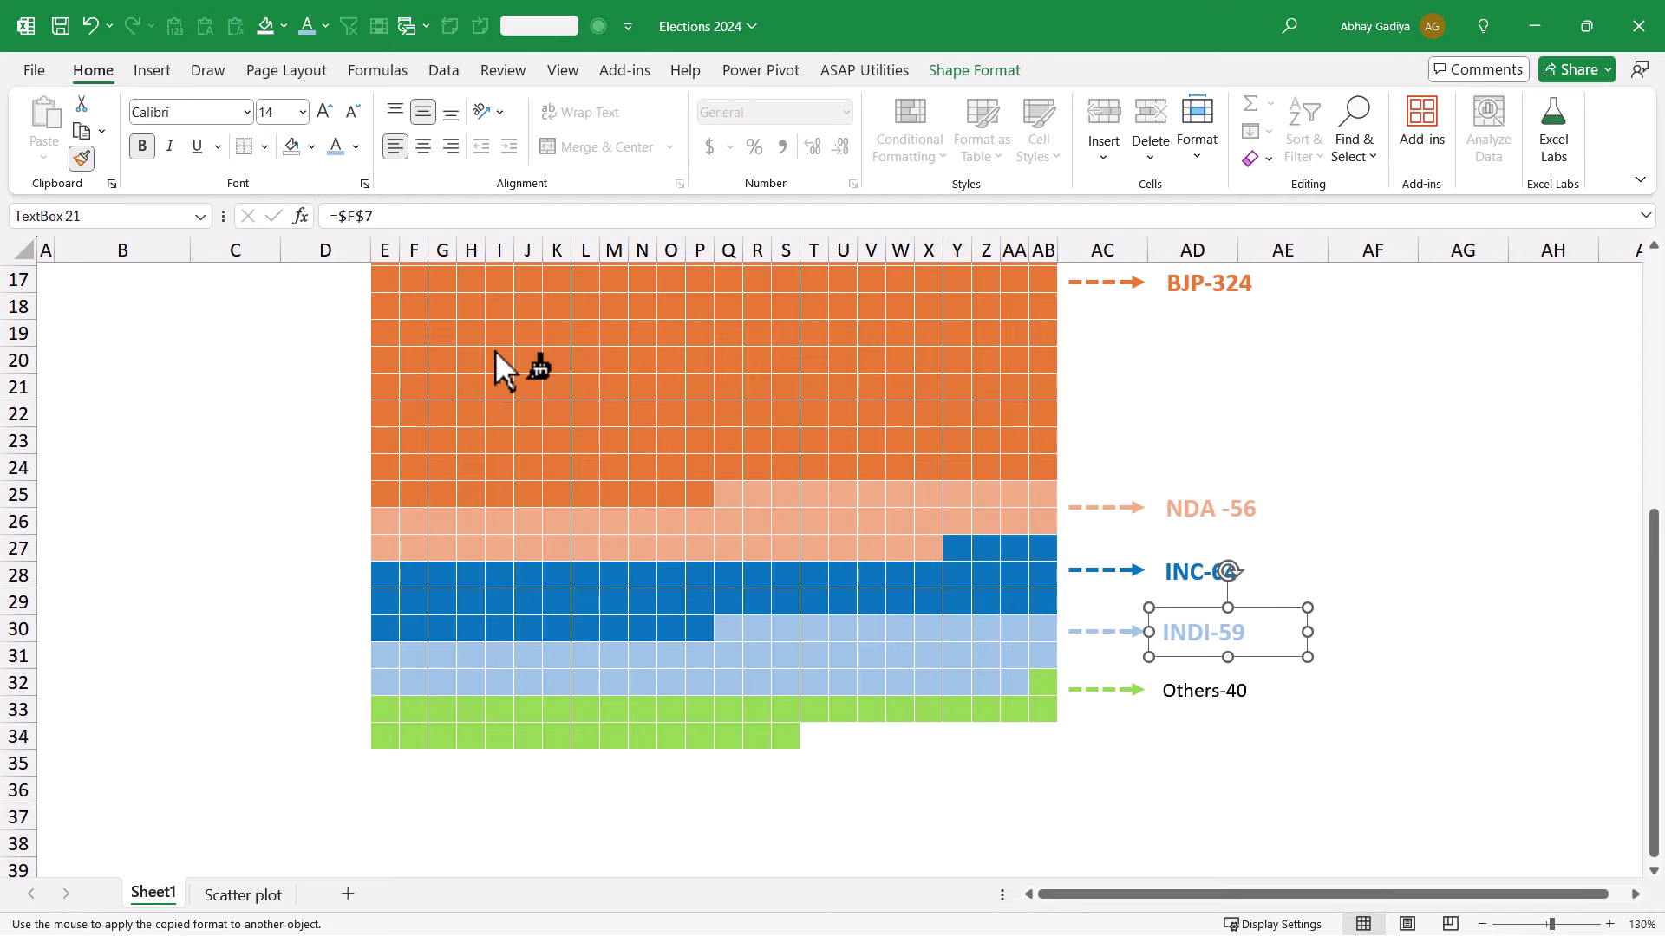
pyautogui.click(1177, 678)
pyautogui.click(355, 150)
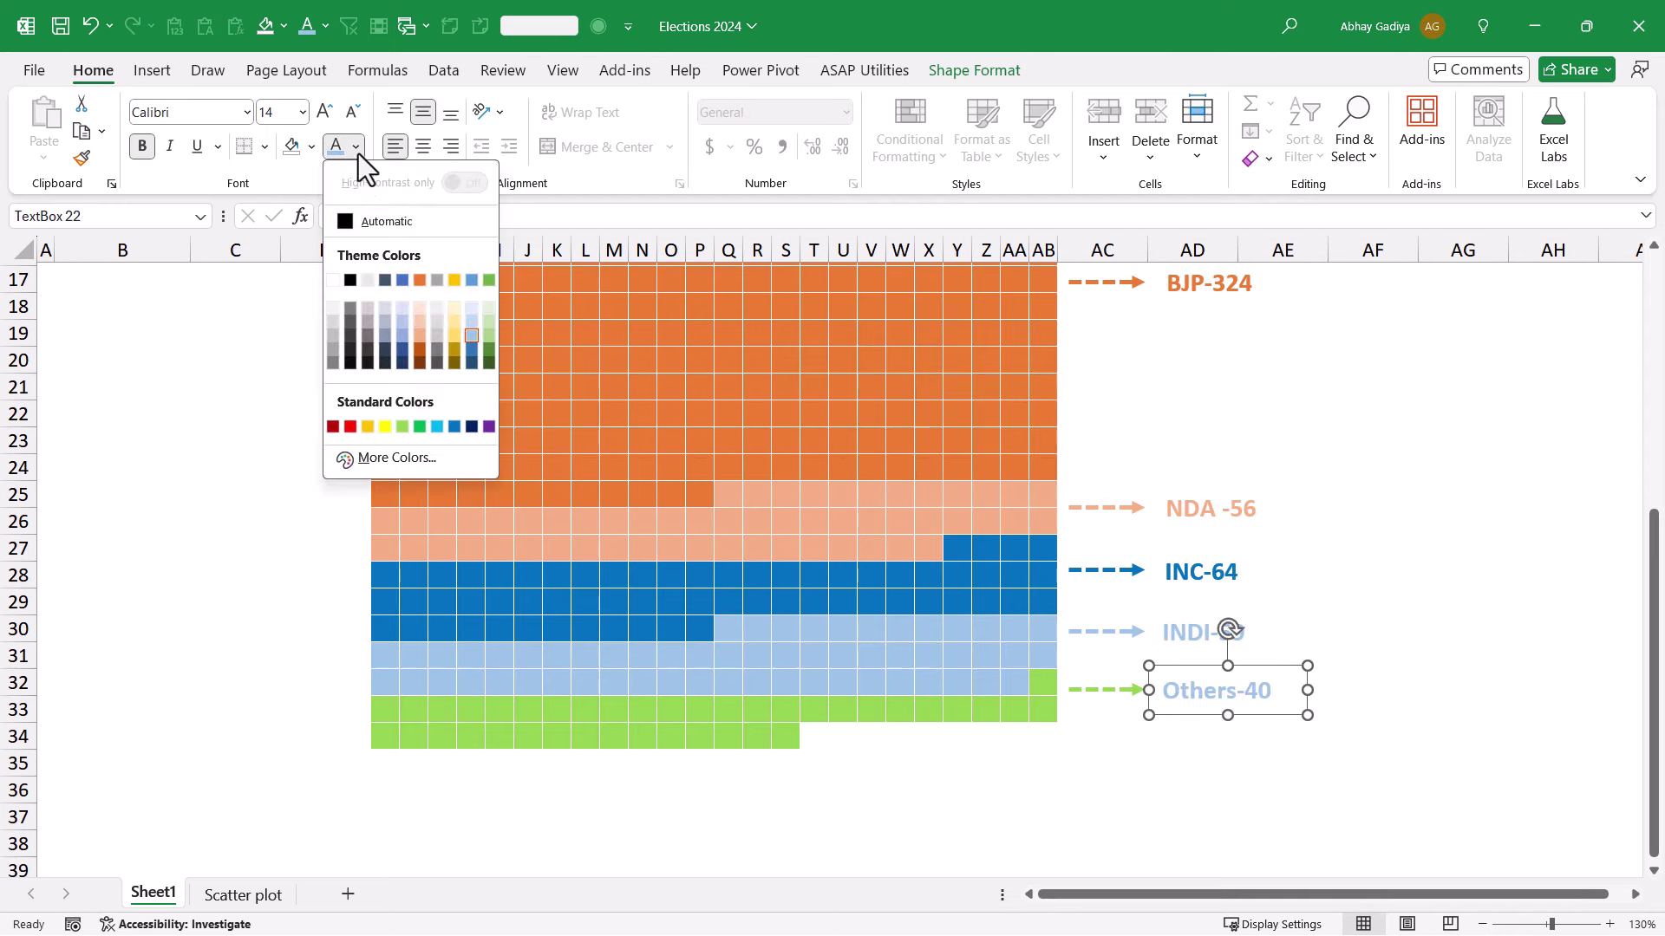
pyautogui.click(402, 426)
pyautogui.scroll(3, 1043, 631)
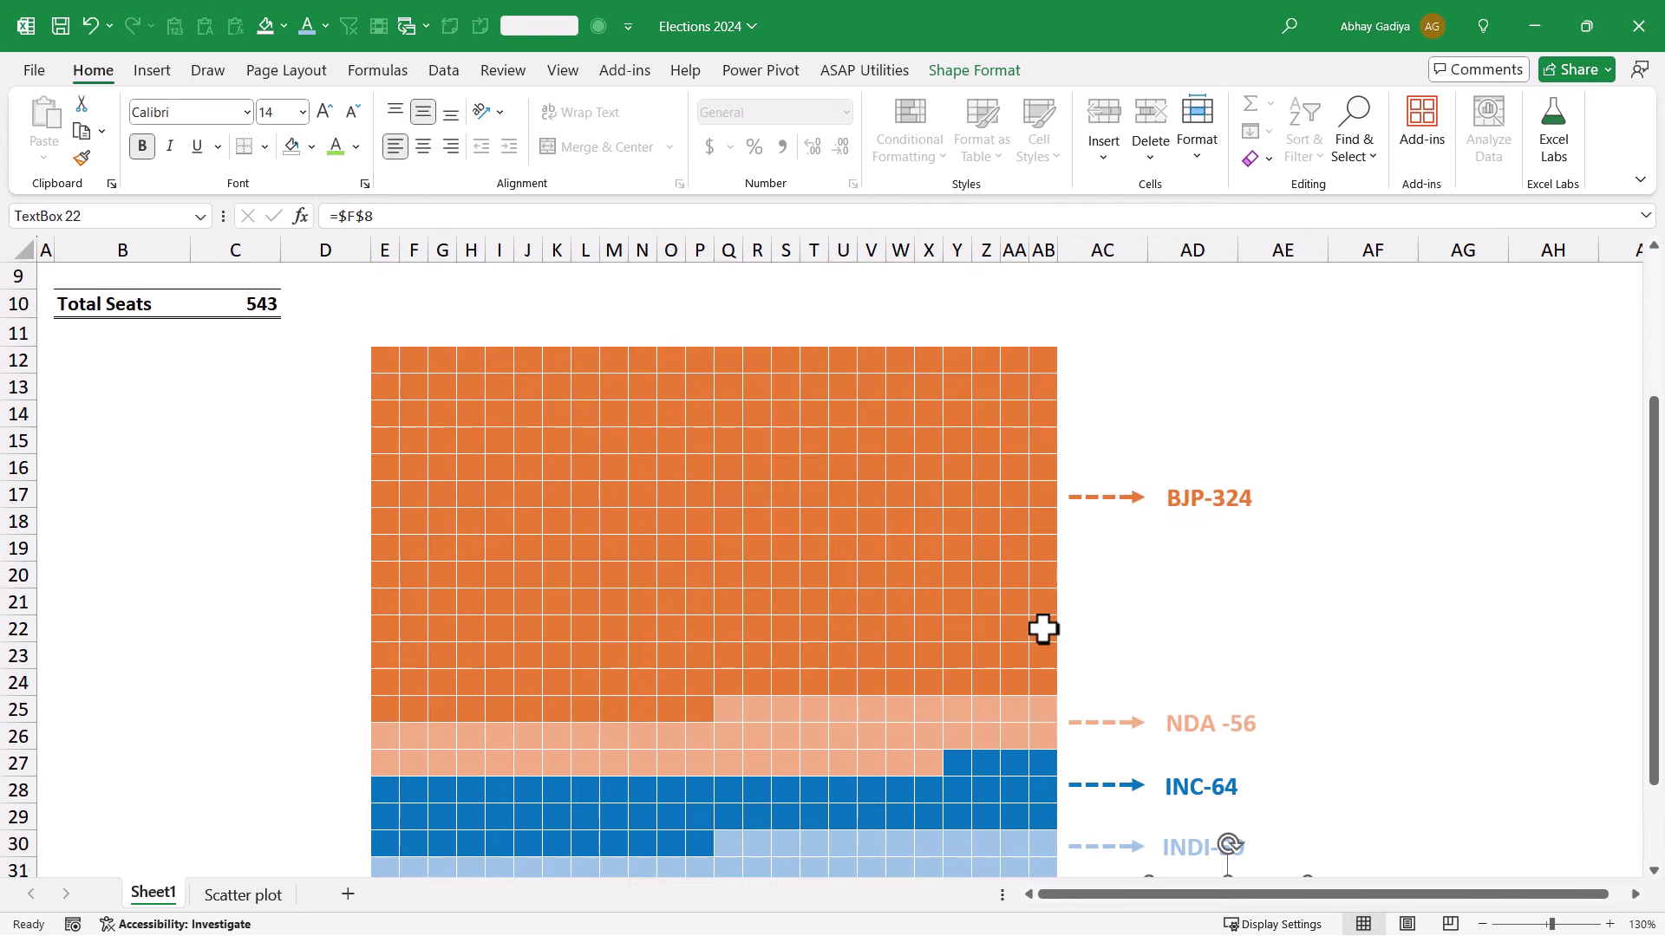
pyautogui.scroll(2, 1043, 630)
pyautogui.scroll(-2, 1043, 630)
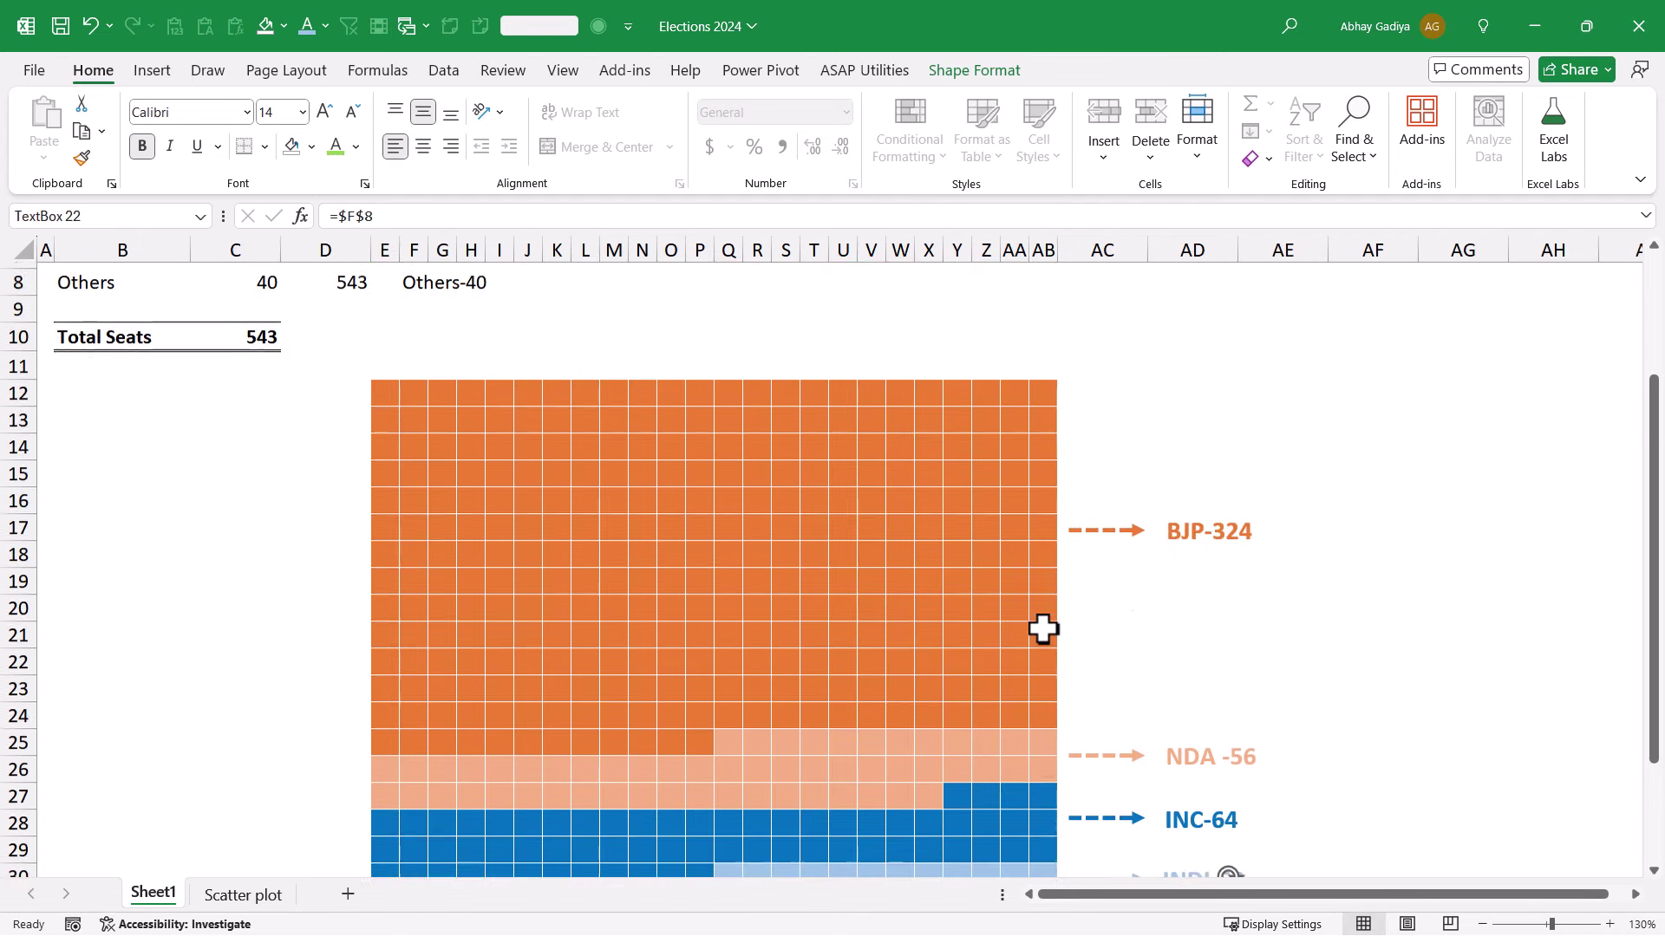
pyautogui.scroll(2, 1043, 630)
# - Insert blank rows above the chart and merge and centre E12:AE12
pyautogui.click(420, 438)
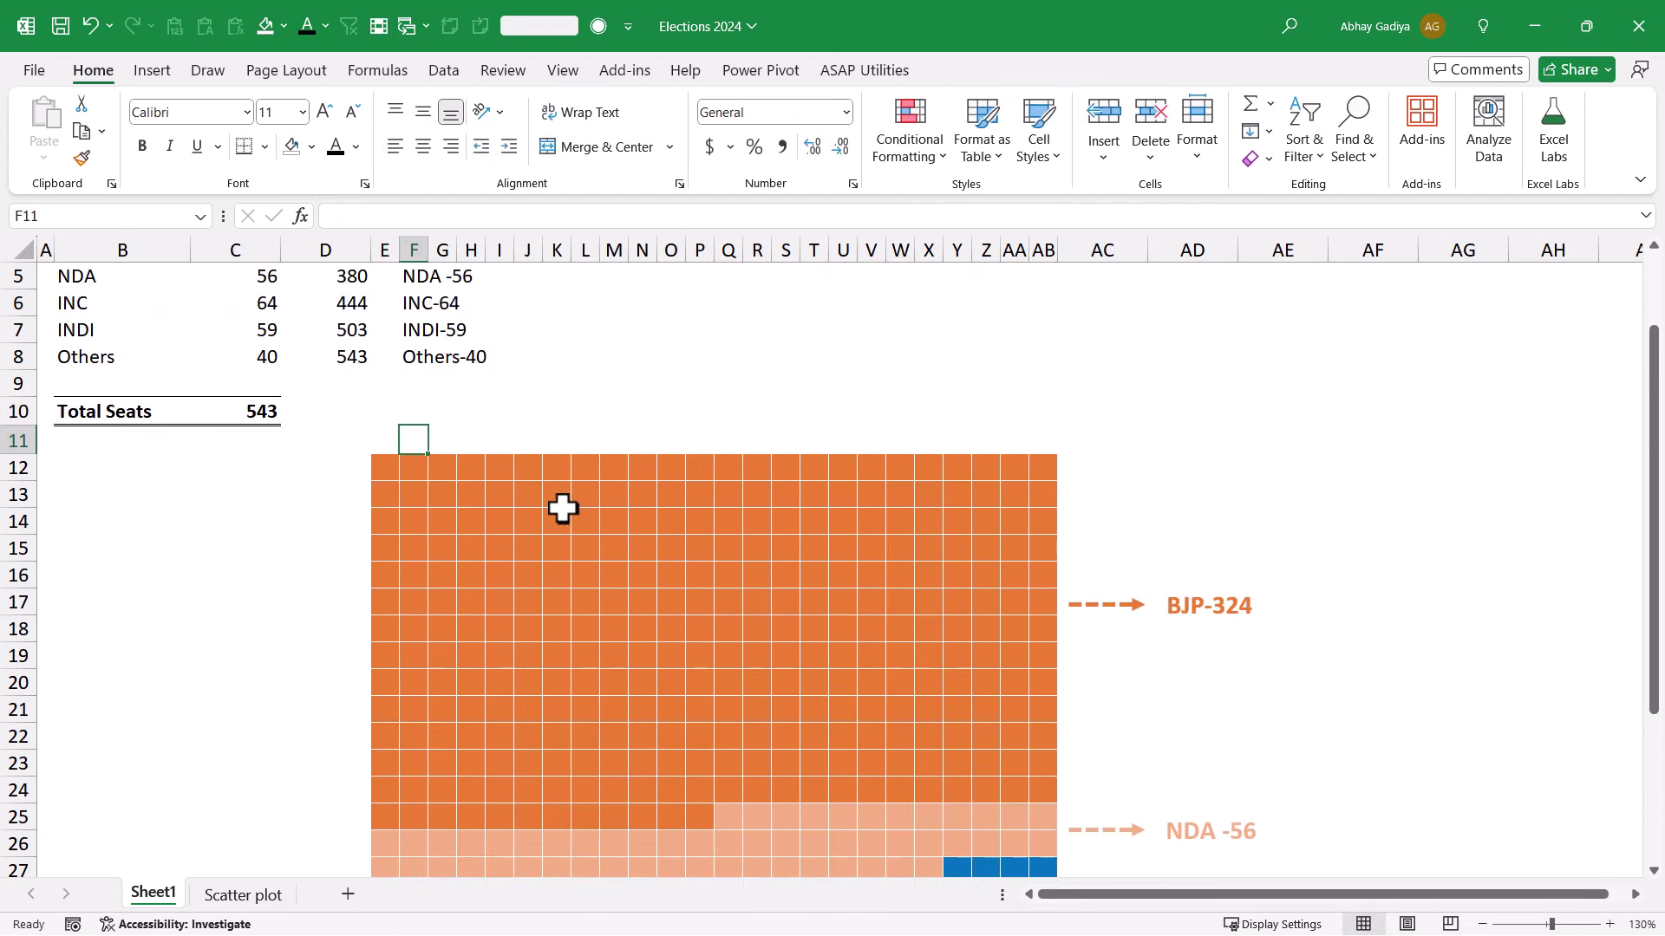
pyautogui.hotkey('shift', 'space')
pyautogui.hotkey('ctrl', 'shift', '+')
pyautogui.hotkey('ctrl', 'shift', '+')
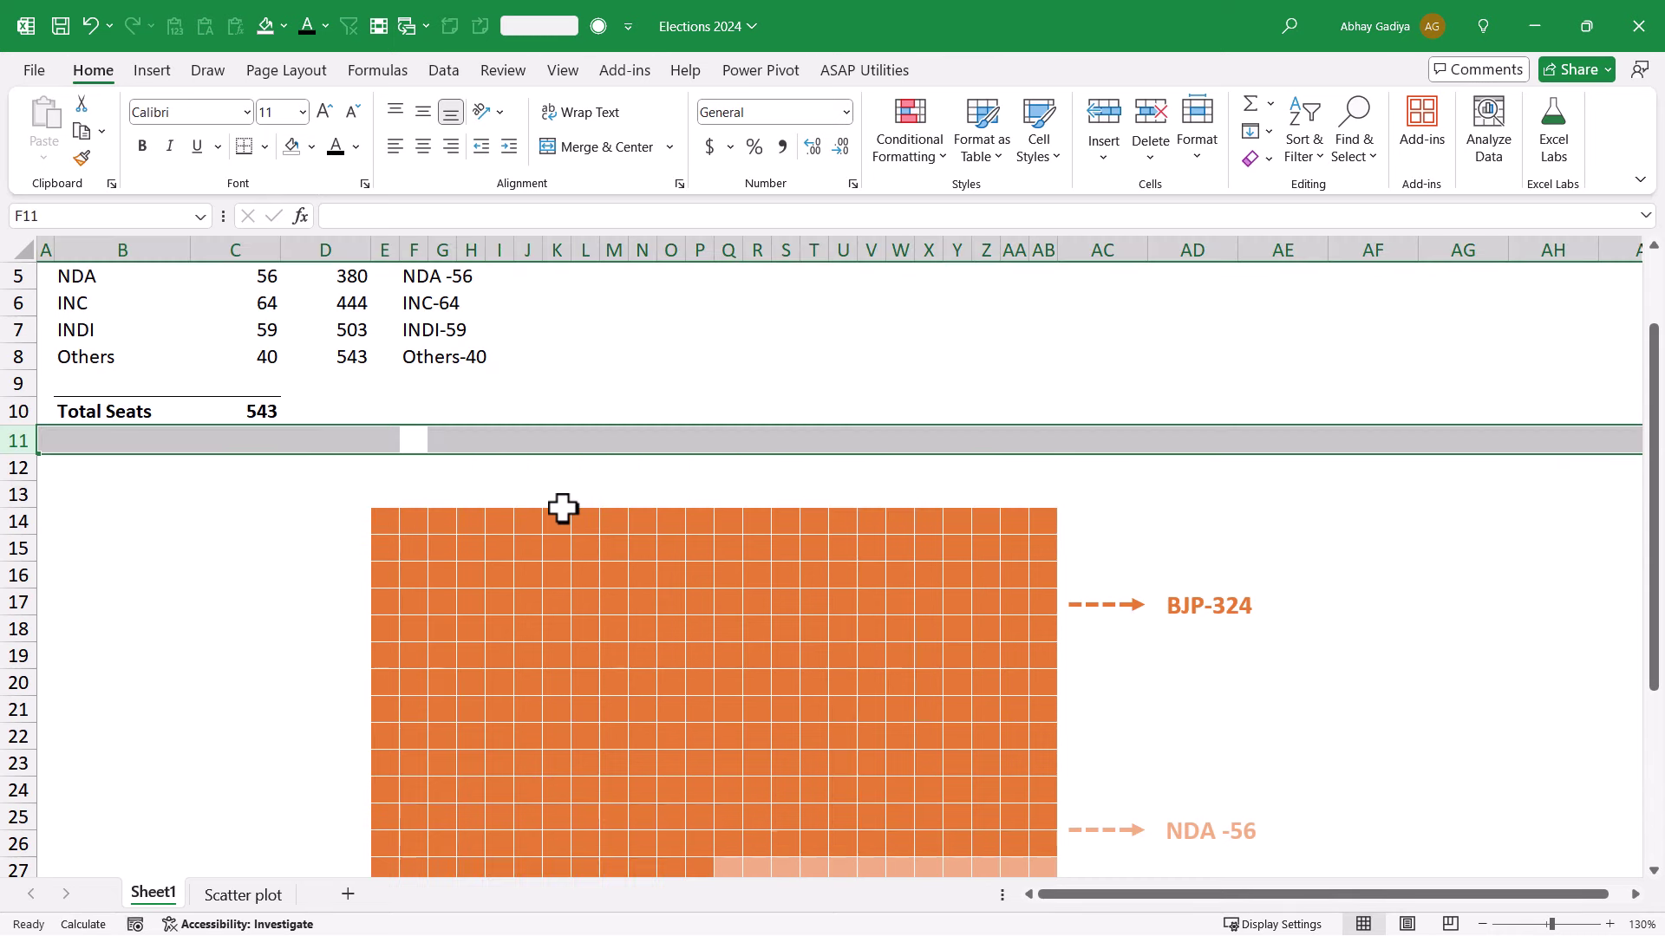
pyautogui.click(387, 469)
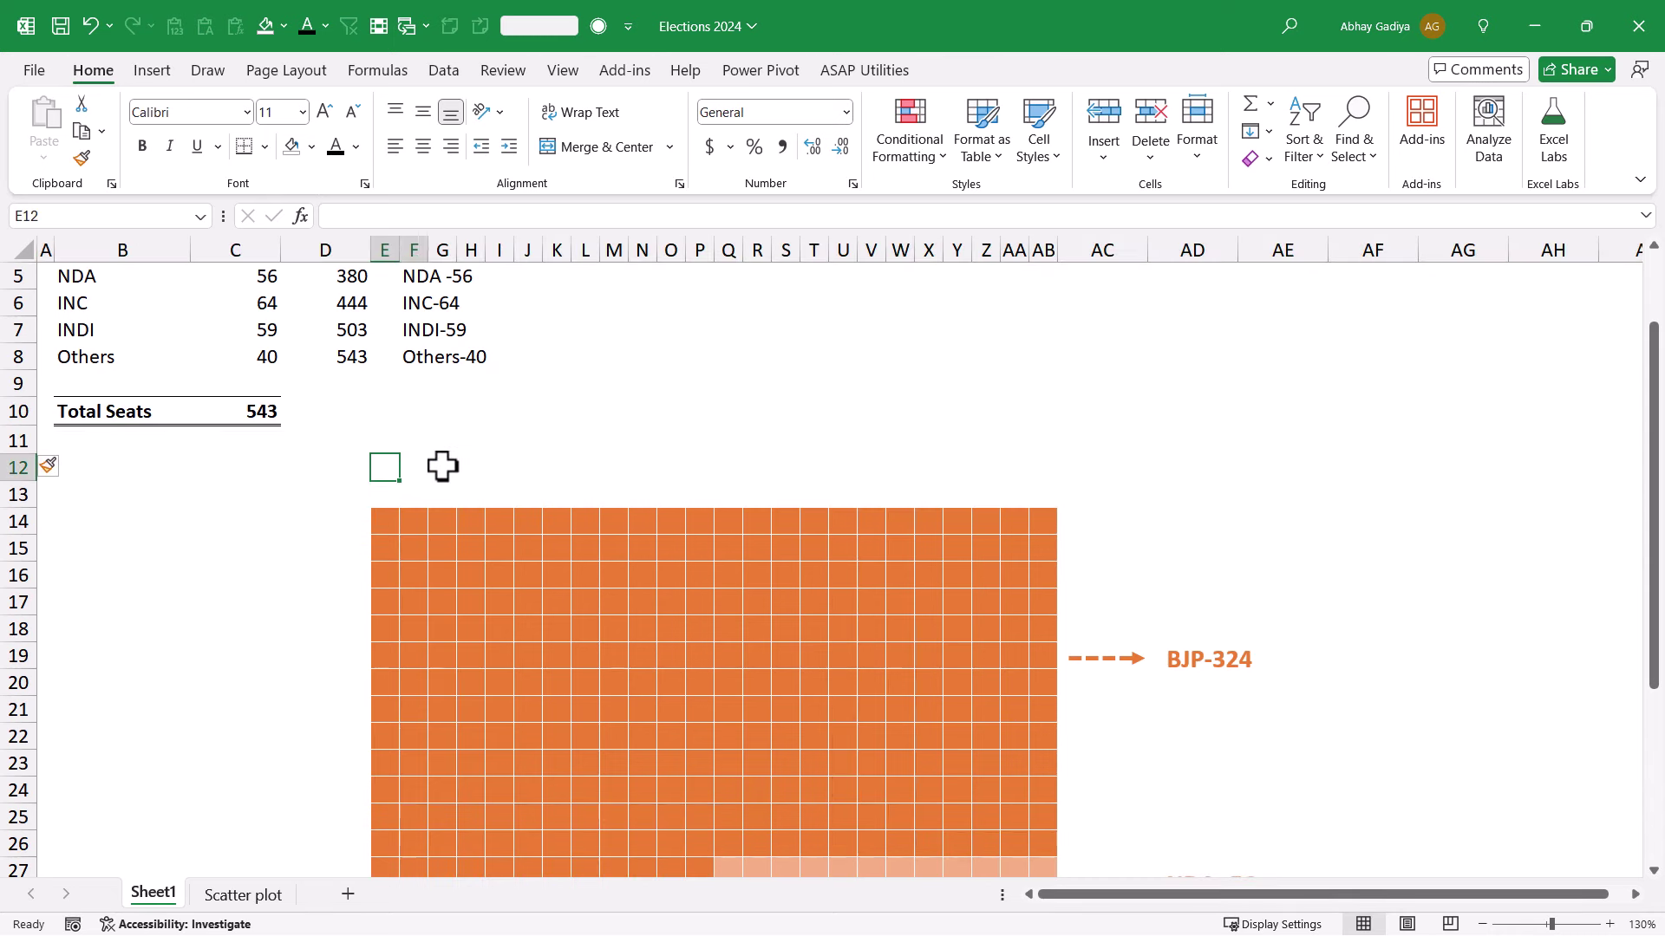
pyautogui.moveTo(442, 466)
pyautogui.mouseDown()
pyautogui.moveTo(1578, 466)
pyautogui.moveTo(1197, 467)
pyautogui.moveTo(1283, 467)
pyautogui.mouseUp()
pyautogui.click(607, 160)
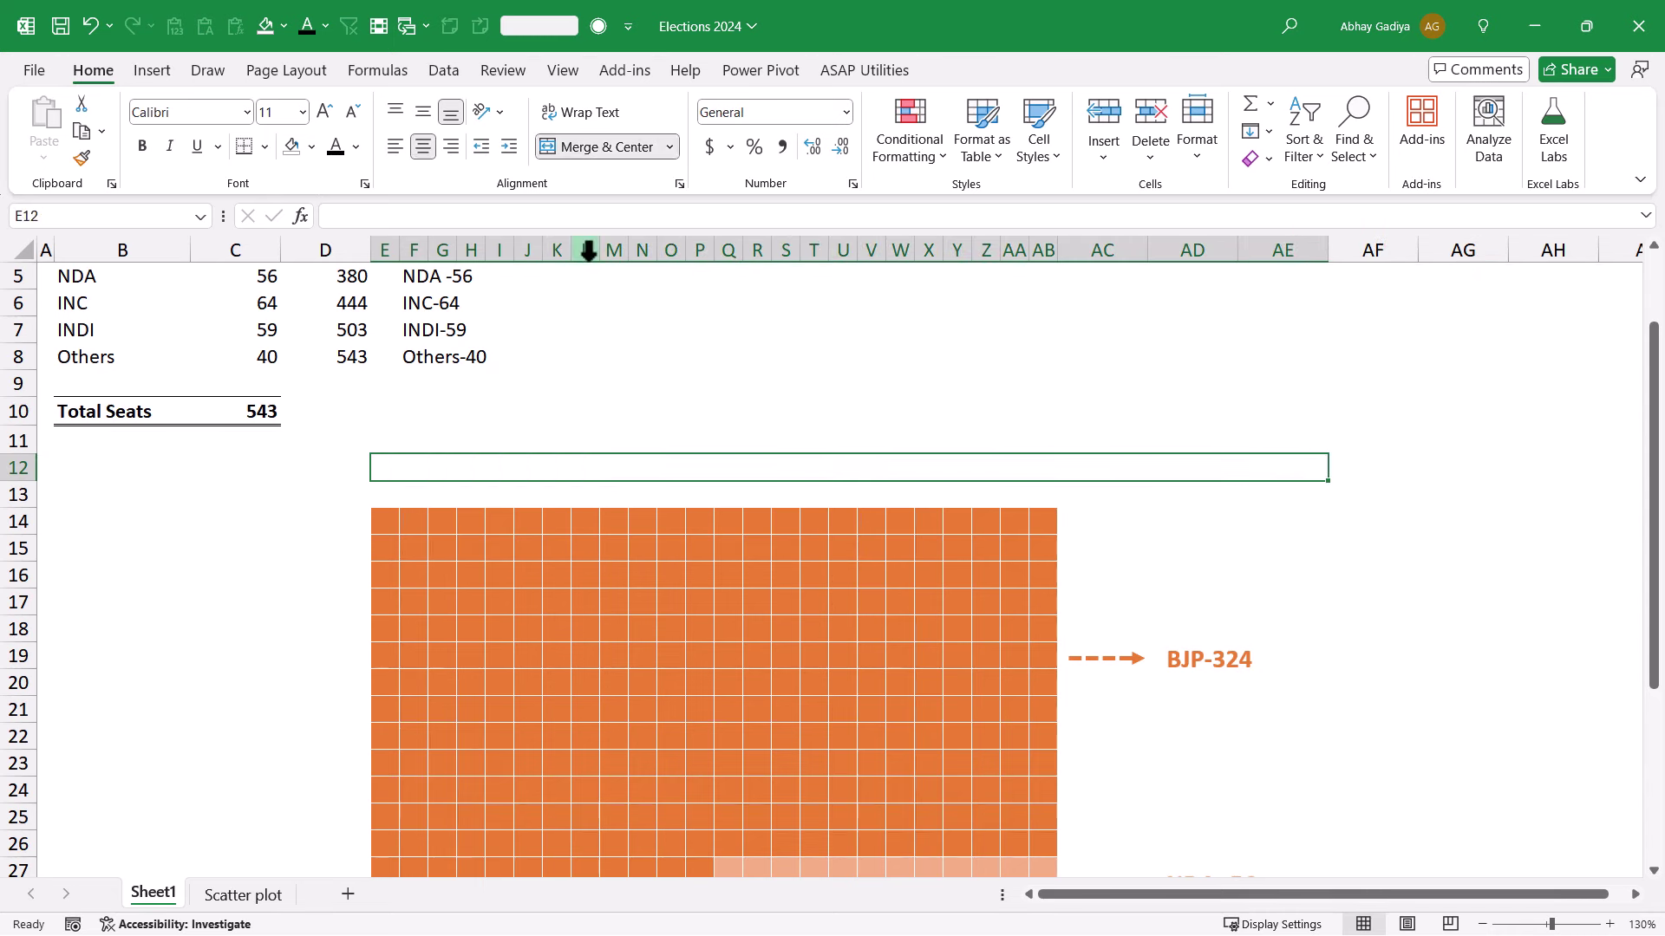
# - Enter the title 'India Elections - 2024 - Prediction for each party' in bold 20 pt
pyautogui.write('India Elections')
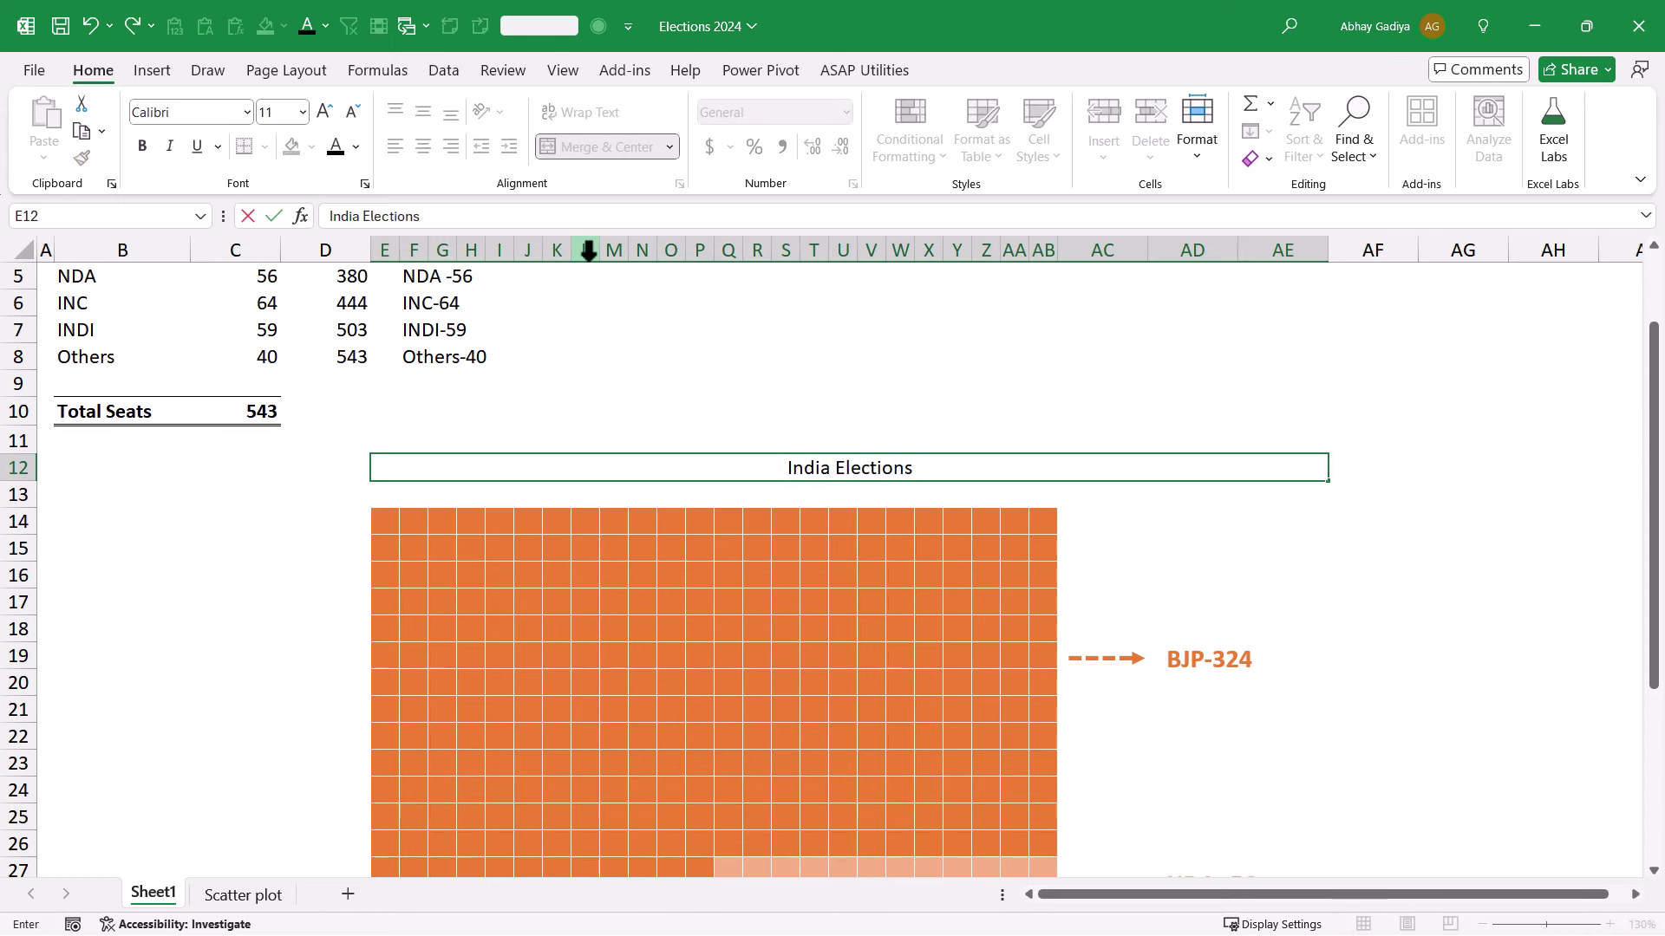
pyautogui.write(' - 2024 - Prediction for each party')
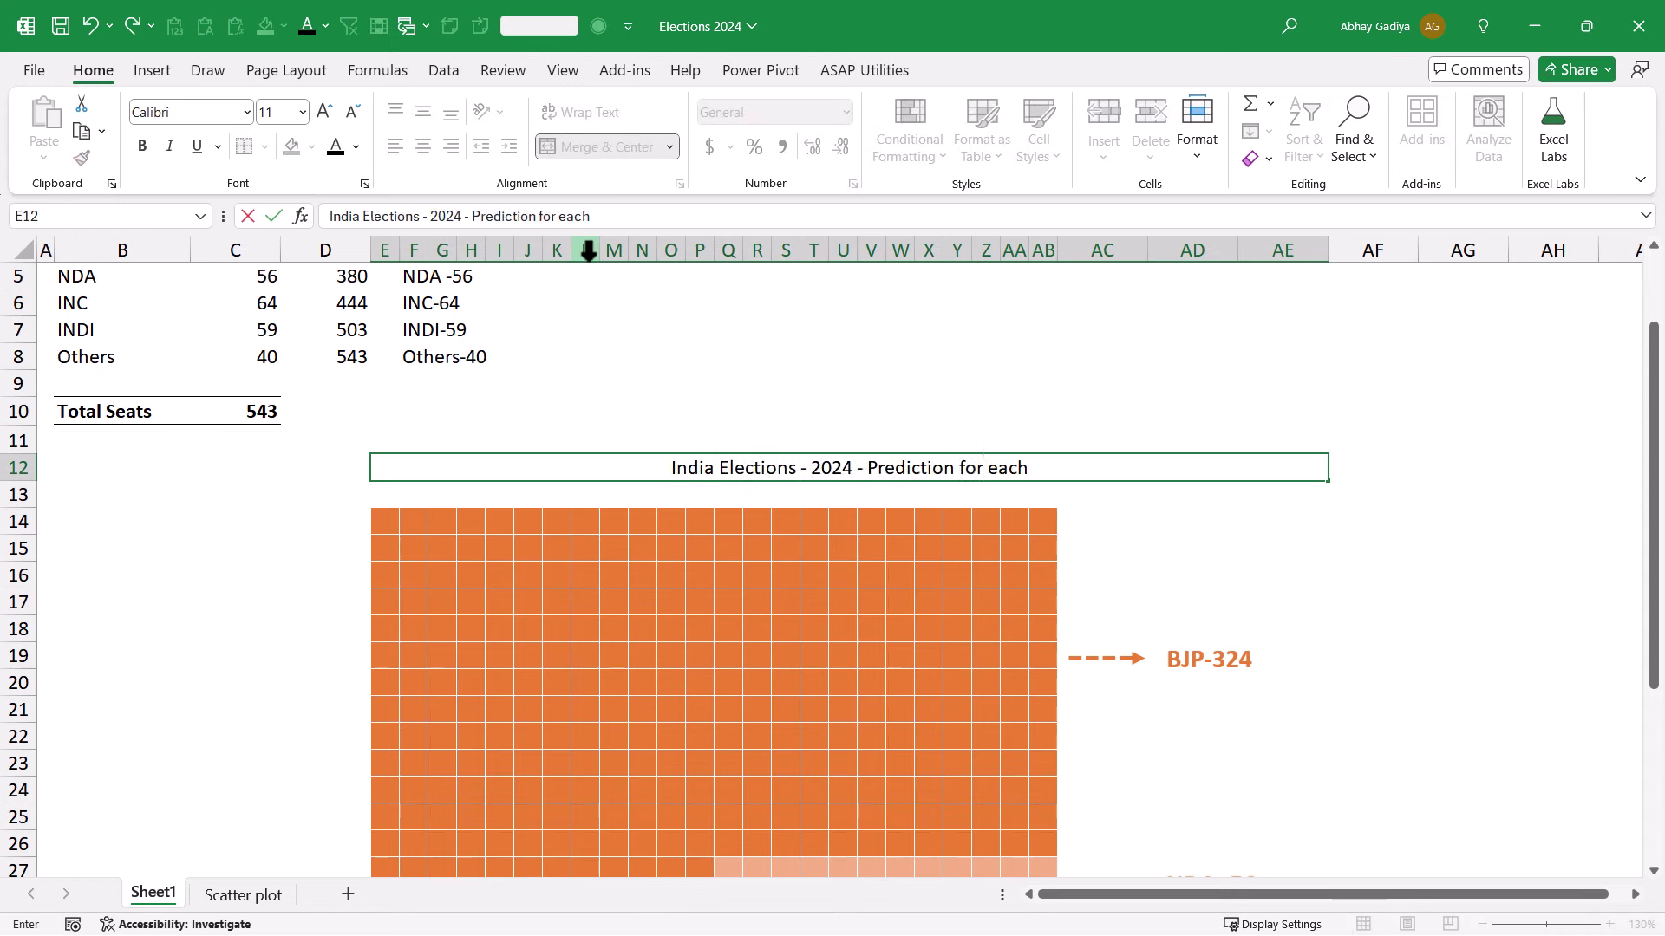
pyautogui.hotkey('ctrl', 'Return')
pyautogui.click(328, 115)
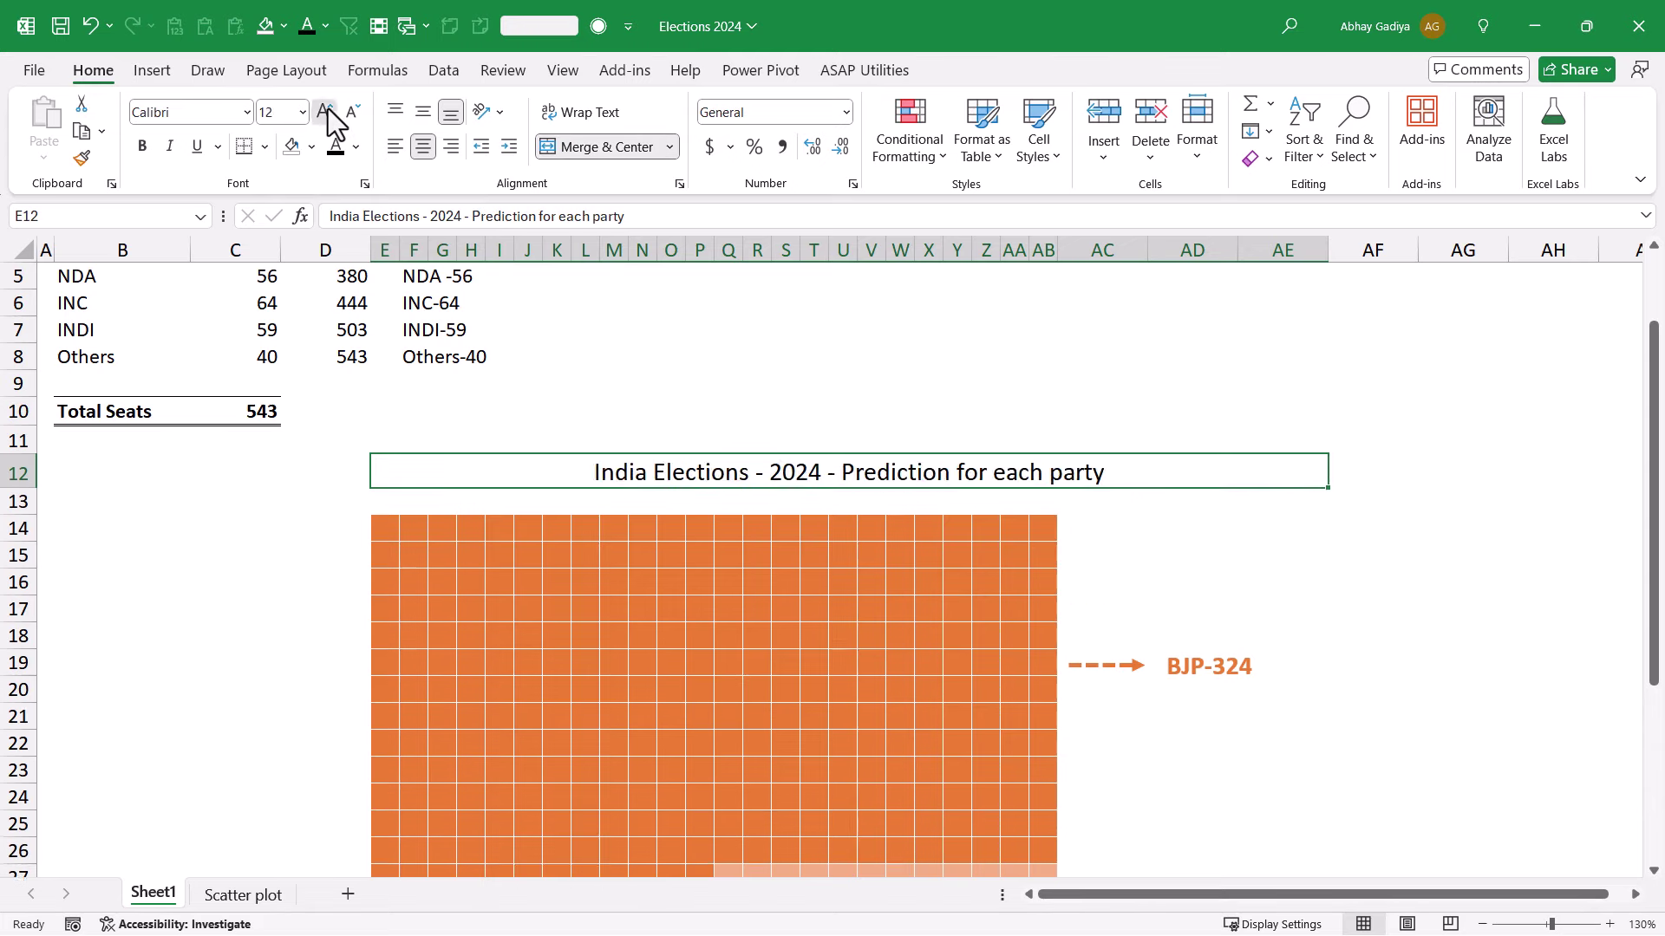
pyautogui.click(327, 115)
pyautogui.click(327, 115)
pyautogui.click(328, 115)
pyautogui.click(327, 114)
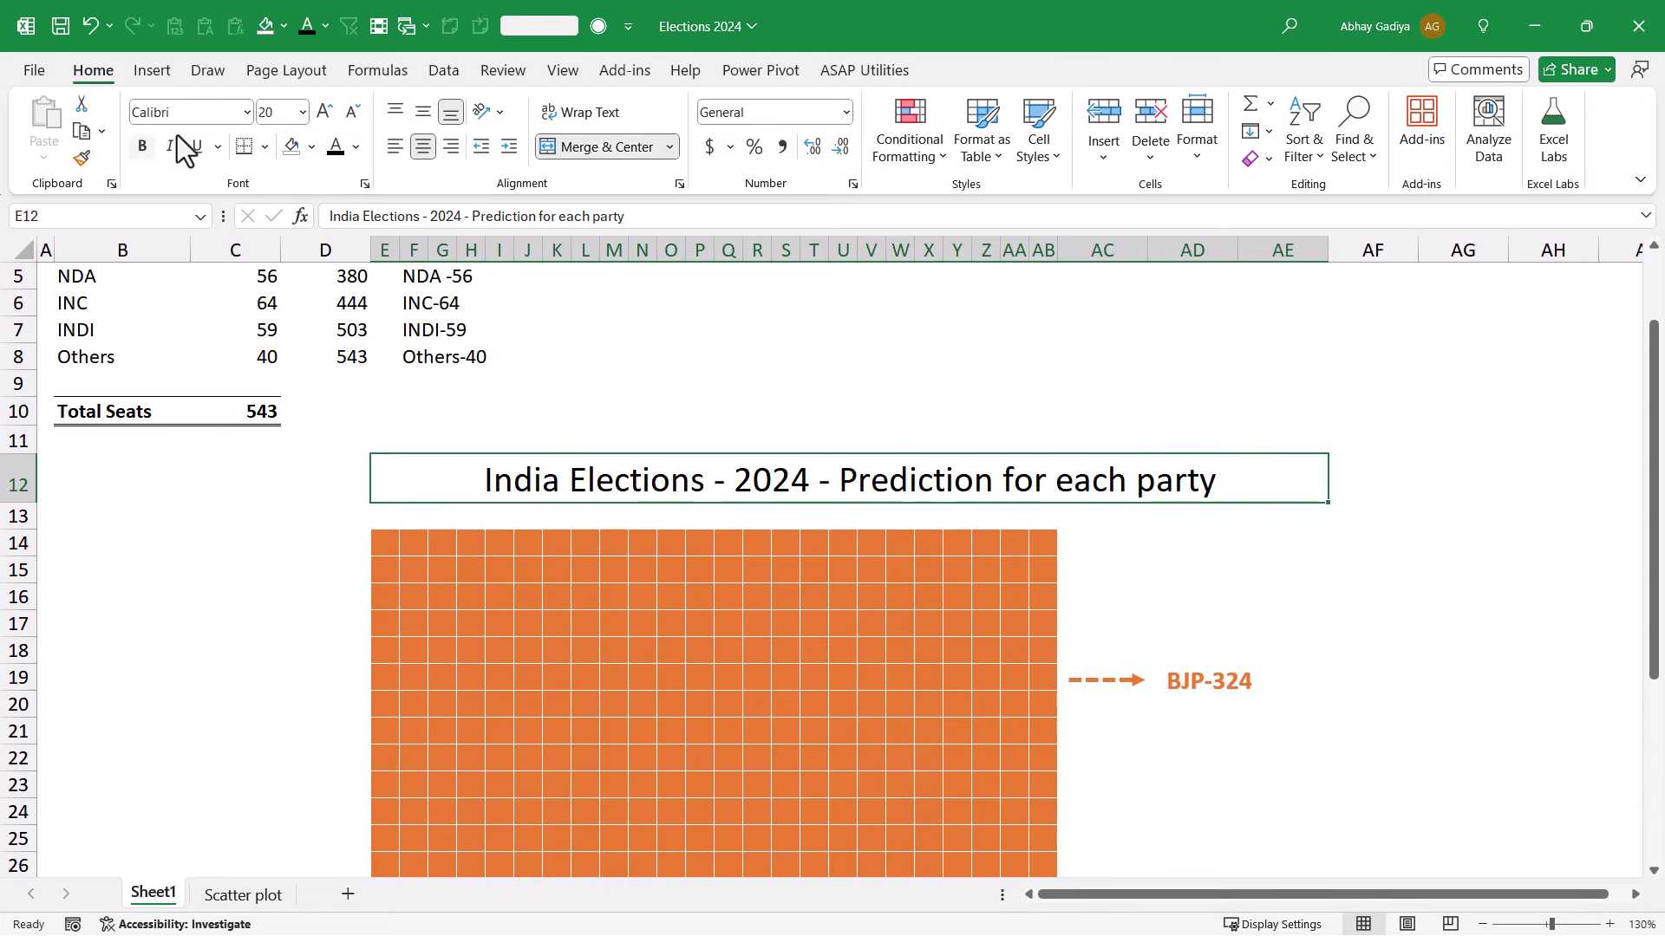
pyautogui.click(143, 146)
pyautogui.hotkey('ctrl', 'F1')
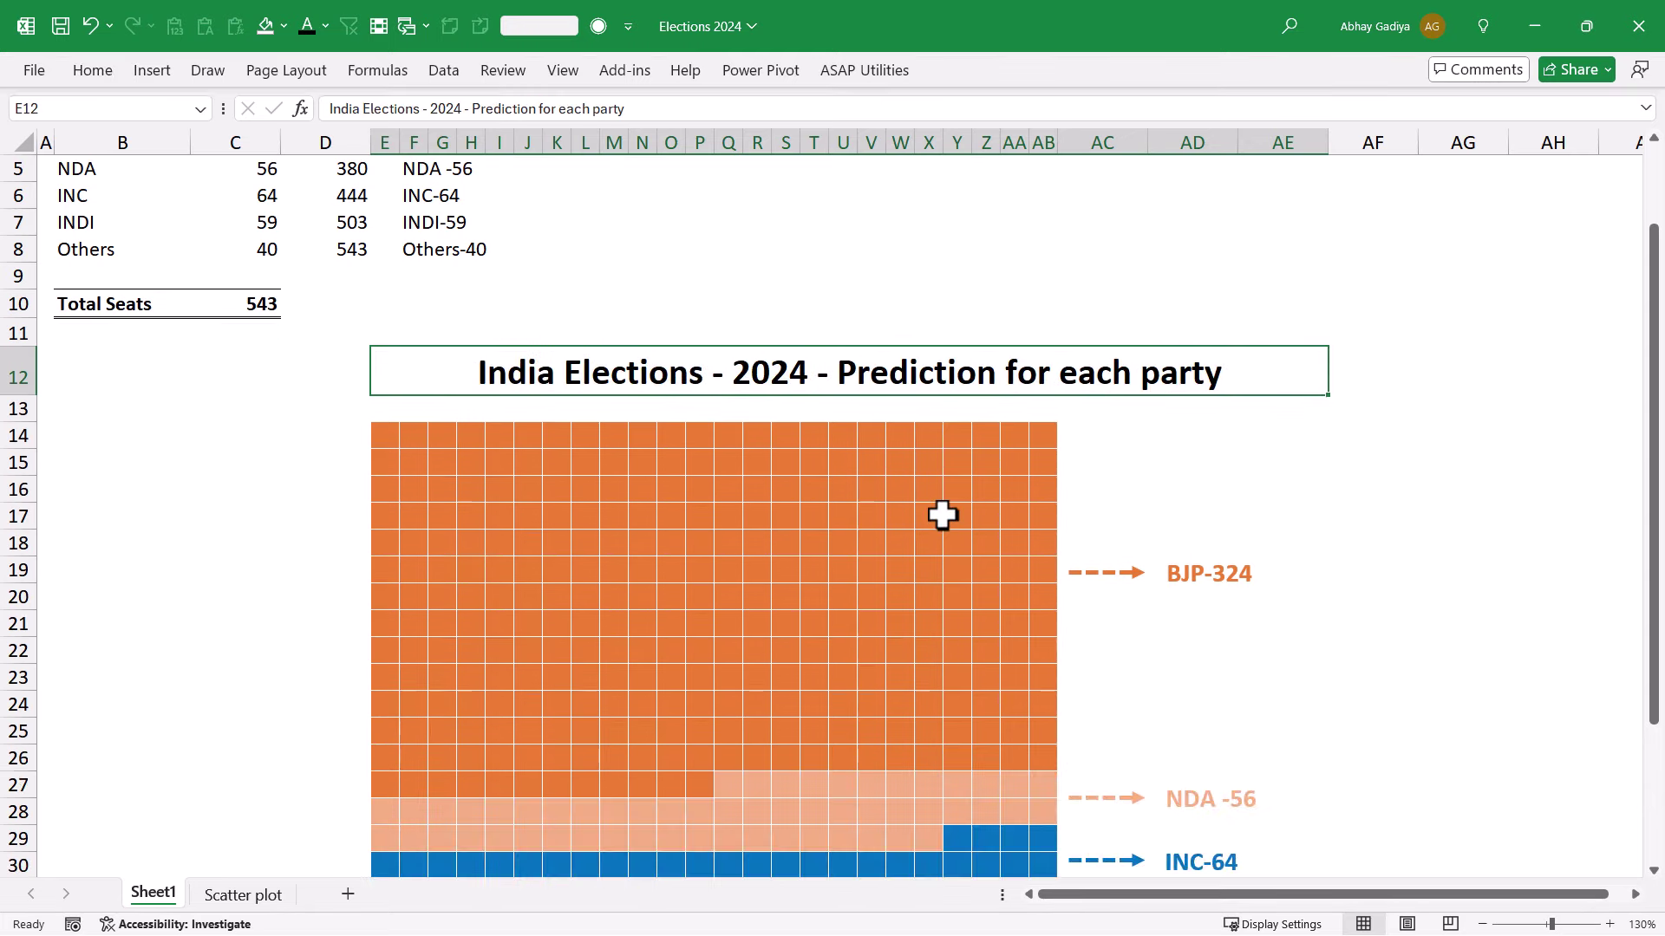
# - Draw a rectangle spanning the title, waffle grid and party labels
pyautogui.keyDown('ctrl'); pyautogui.scroll(-2, 959, 509); pyautogui.keyUp('ctrl')
pyautogui.keyDown('ctrl'); pyautogui.scroll(-1, 960, 510); pyautogui.keyUp('ctrl')
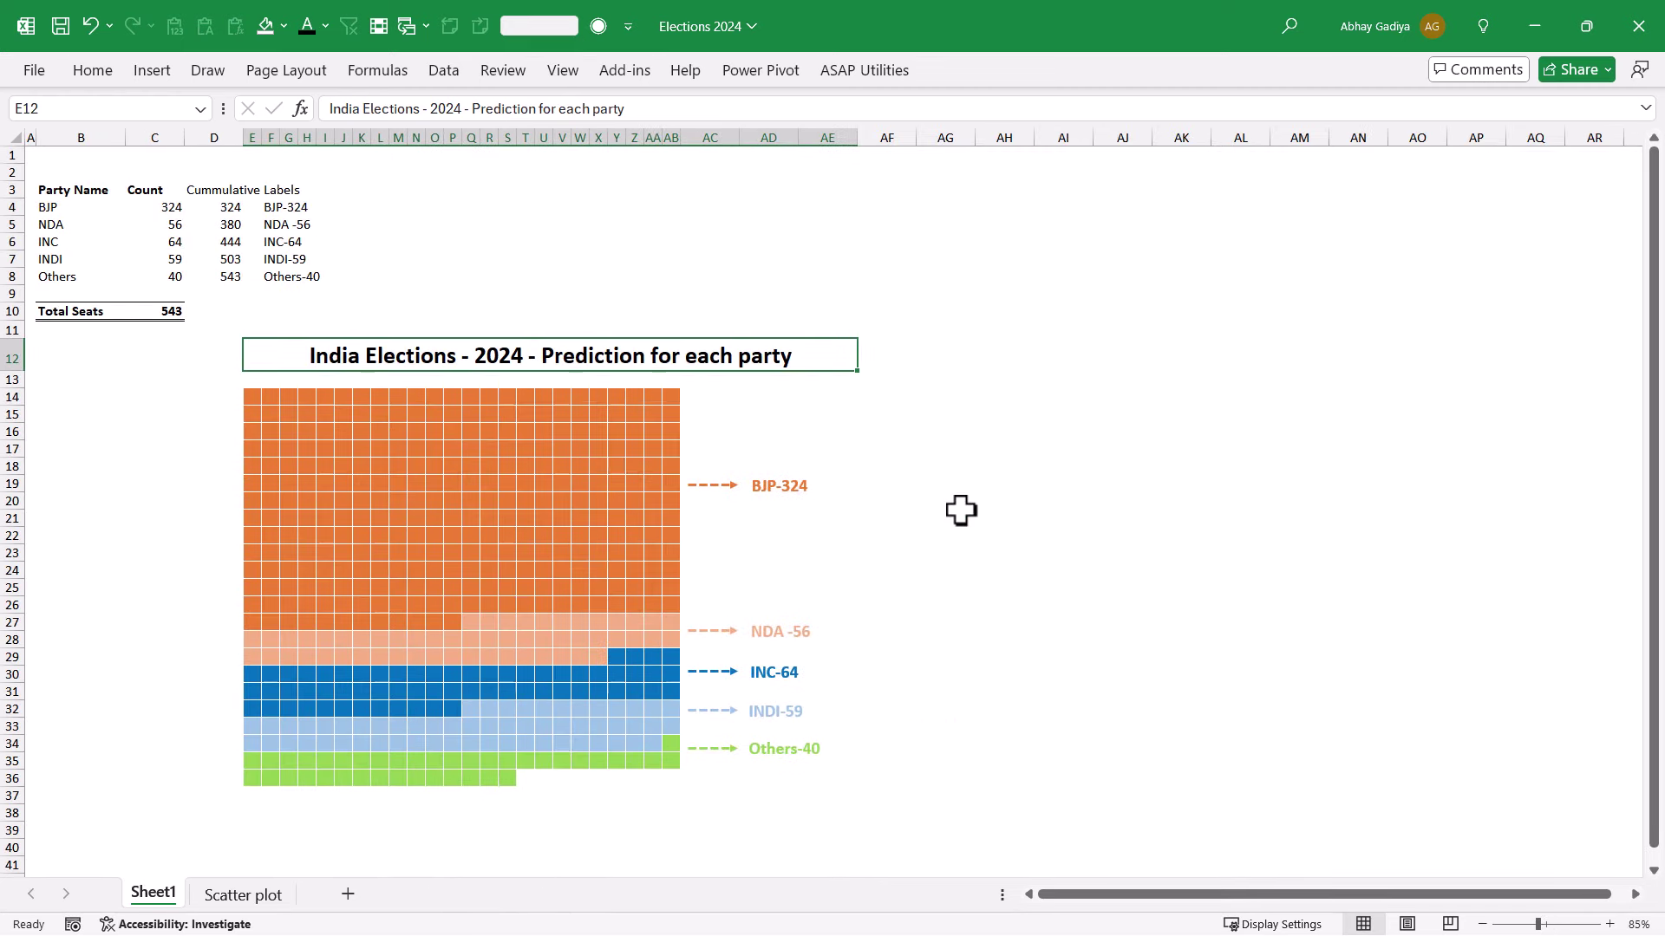
pyautogui.click(154, 76)
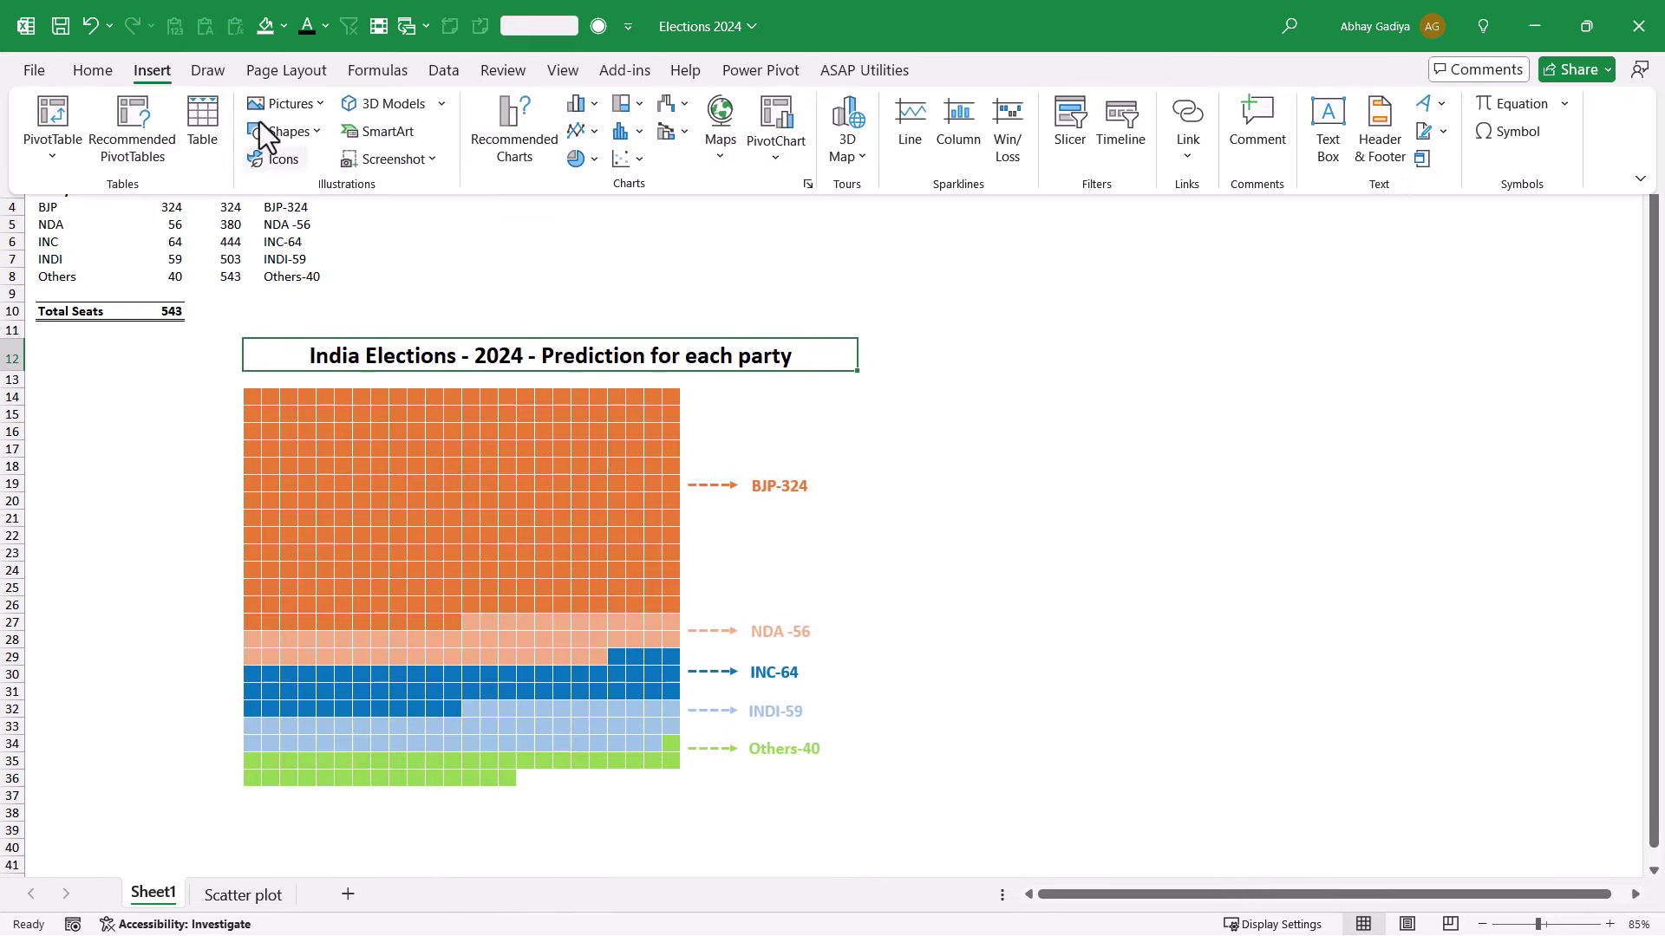
pyautogui.click(290, 133)
pyautogui.click(315, 187)
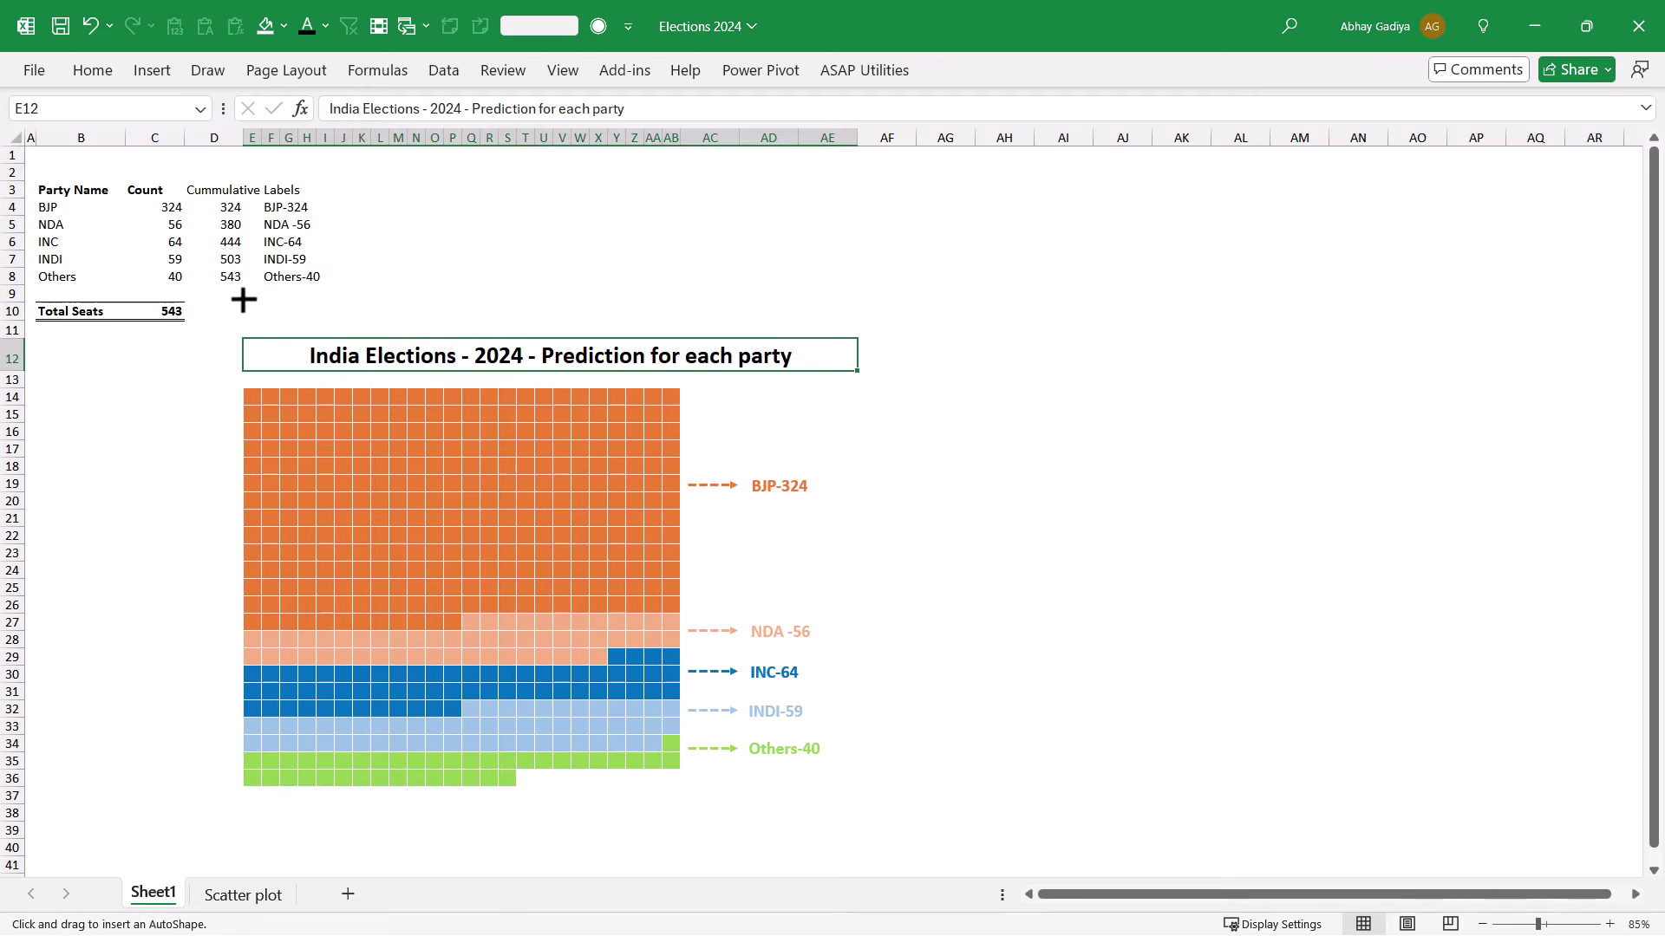
pyautogui.moveTo(227, 325); pyautogui.dragTo(874, 822)
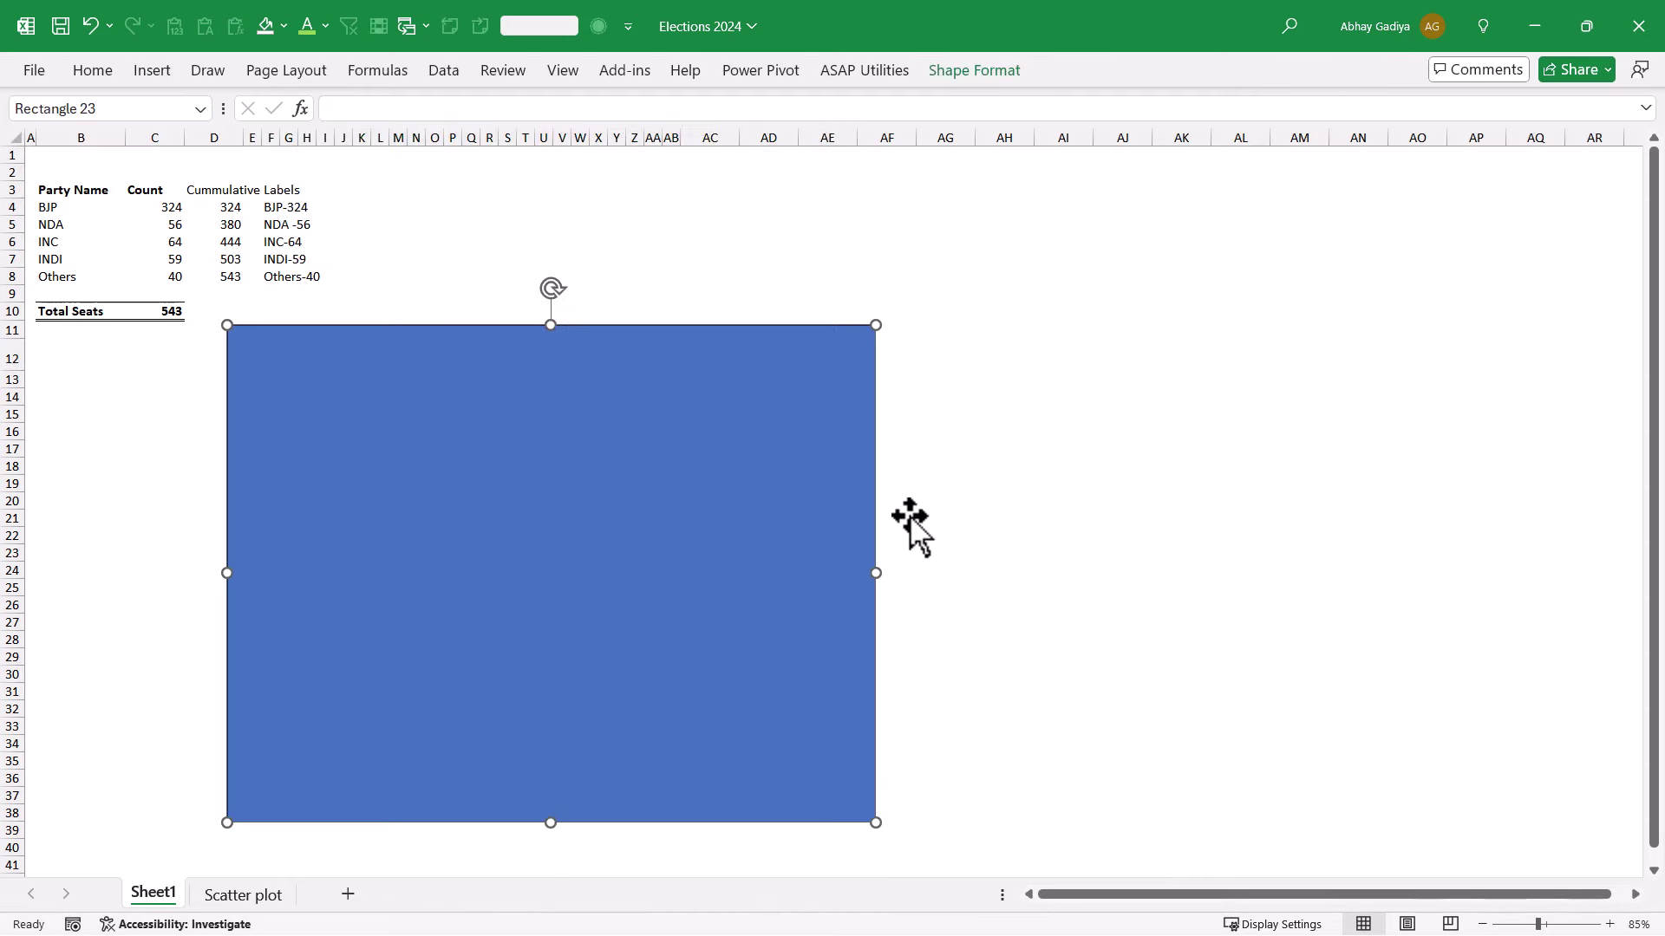
# - Make the rectangle transparent with no fill and a gold outline
pyautogui.click(964, 68)
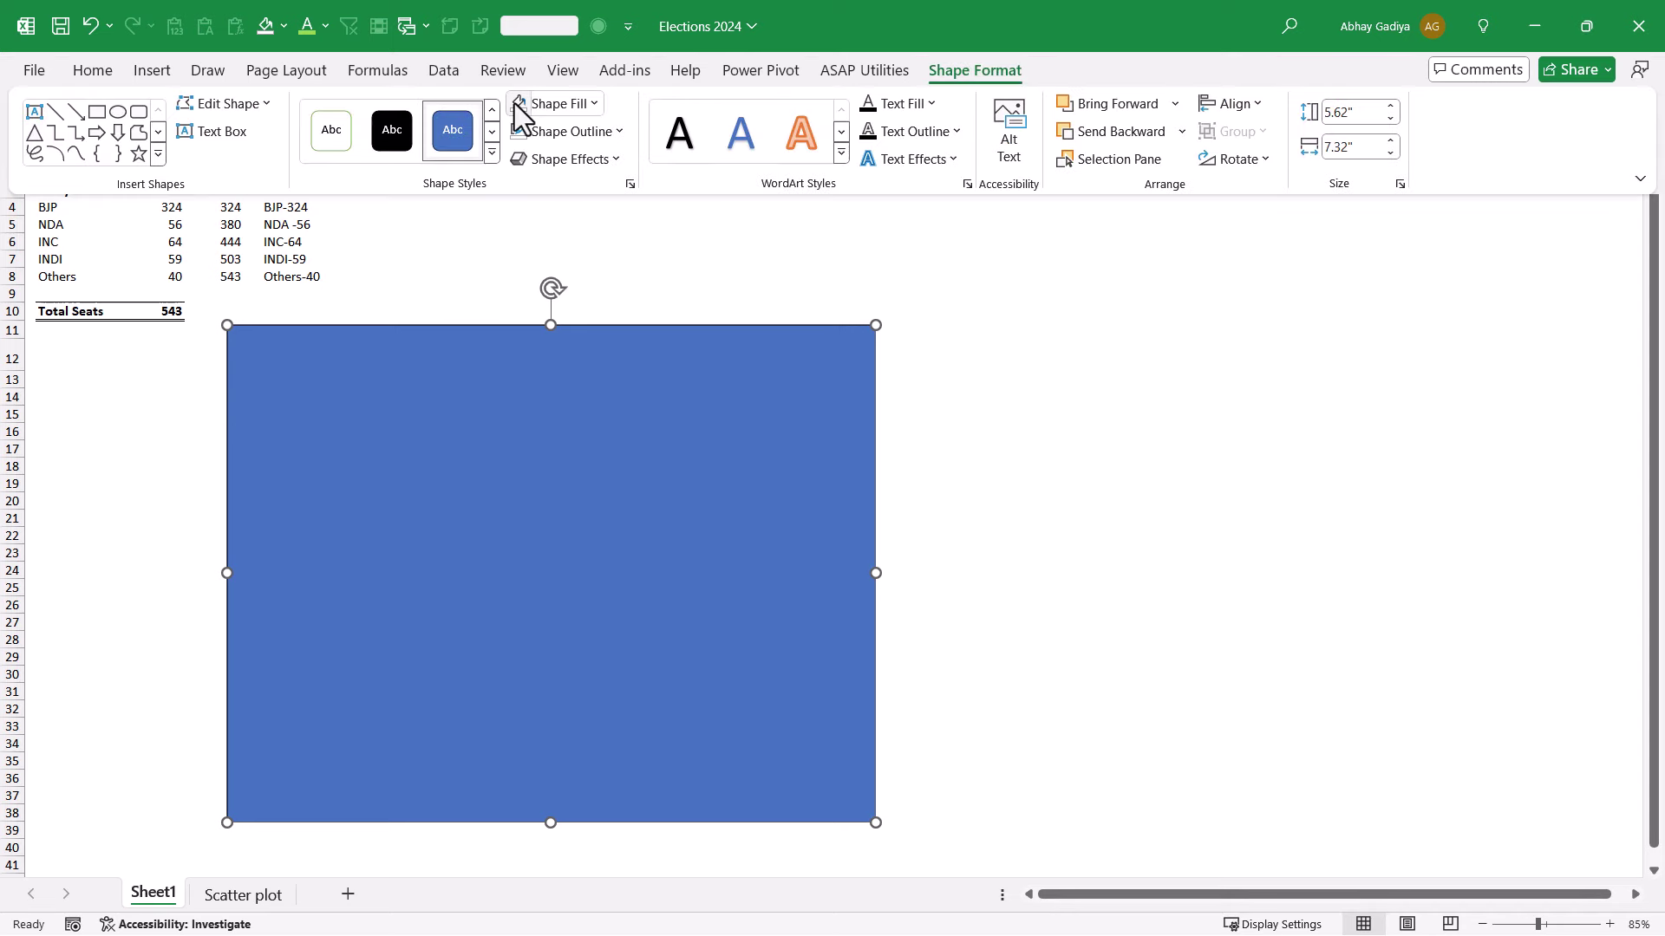
pyautogui.click(515, 103)
pyautogui.click(575, 127)
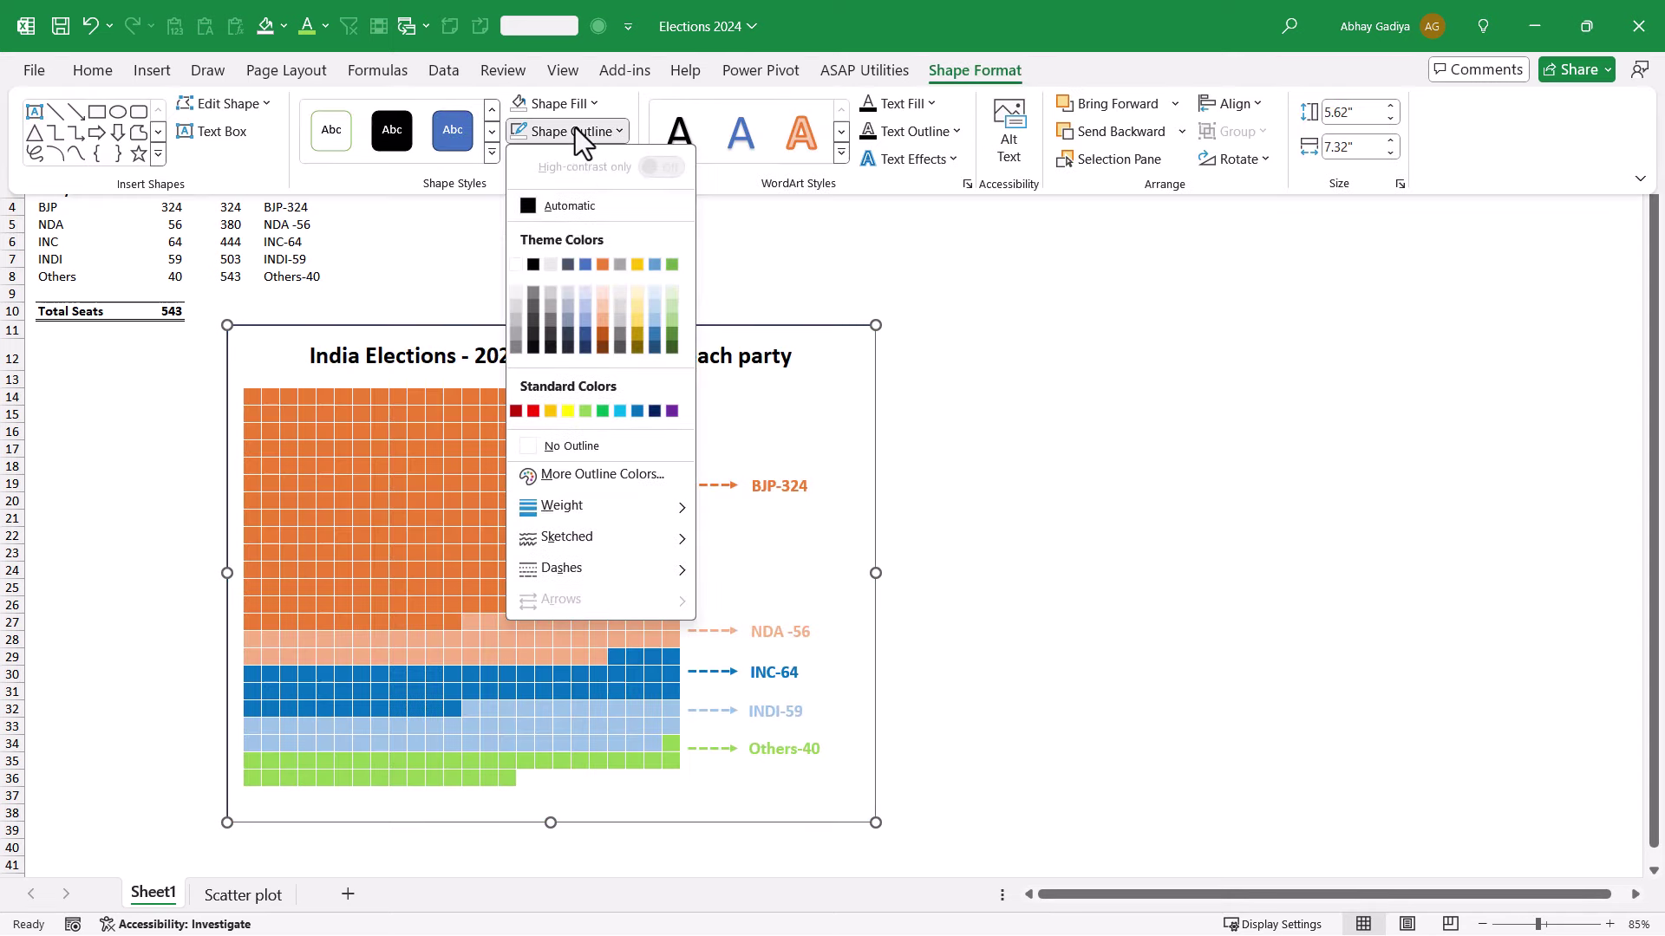
pyautogui.click(639, 267)
pyautogui.click(987, 409)
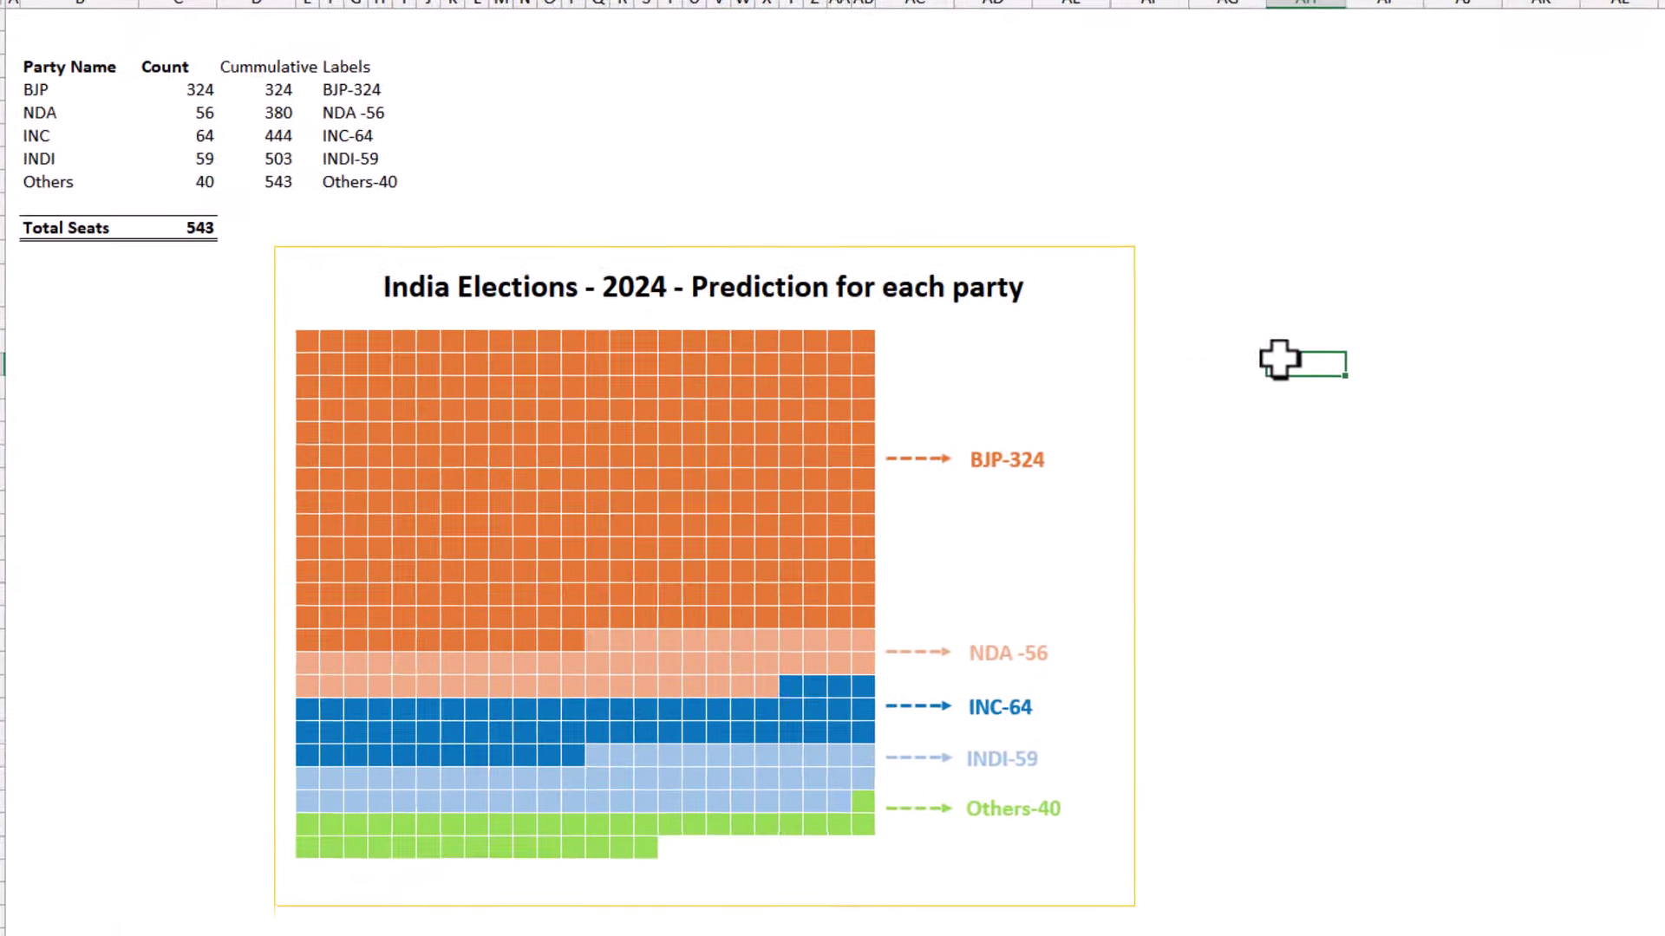